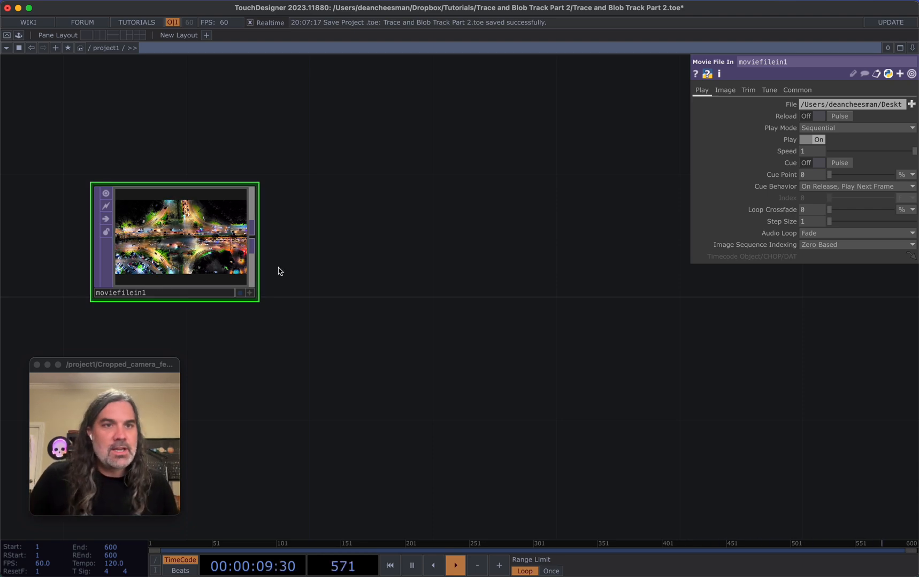
- Examine the aerial traffic footage in the moviefilein1 node's preview
{"action": "scroll", "coordinate": [193, 238], "scroll_direction": "up", "scroll_amount": 5}
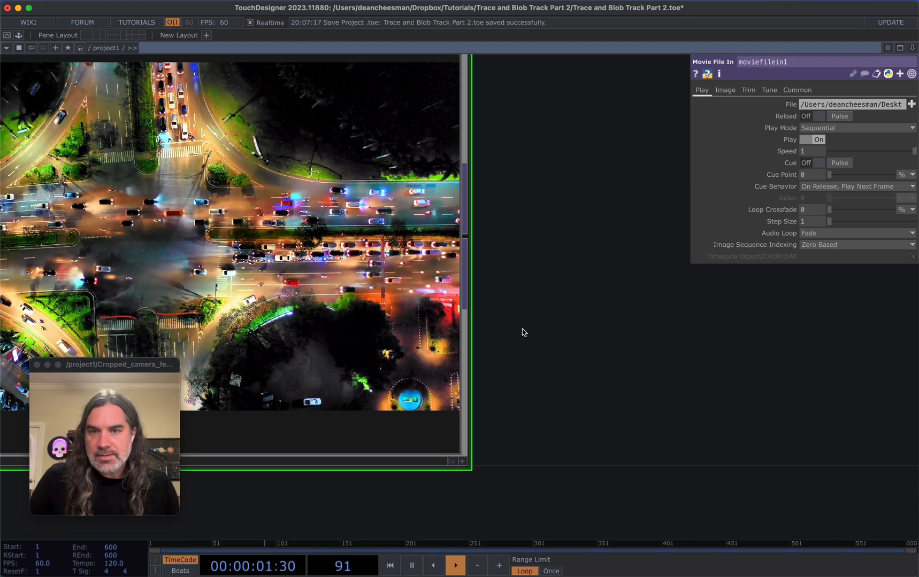
{"action": "scroll", "coordinate": [521, 332], "scroll_direction": "left", "scroll_amount": 2}
{"action": "middle_click", "coordinate": [479, 294]}
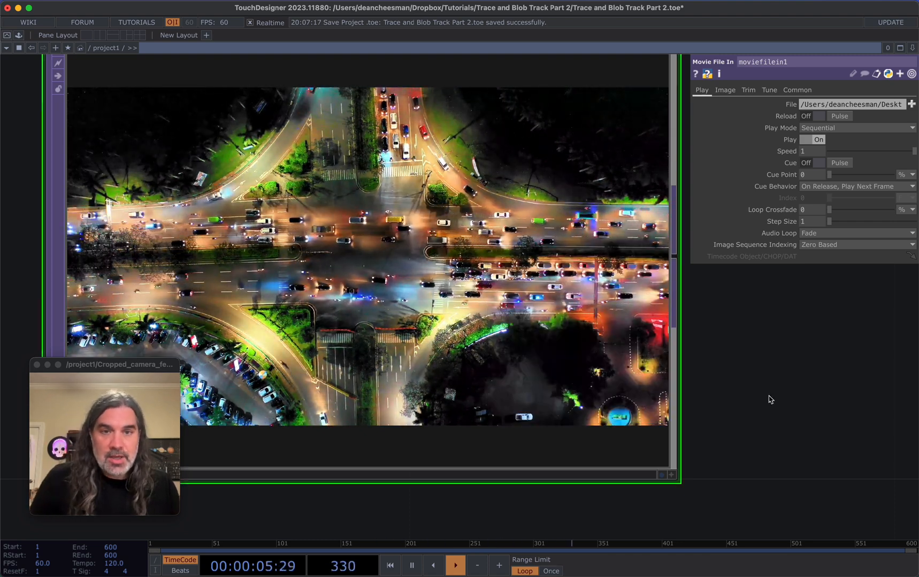
{"action": "scroll", "coordinate": [588, 402], "scroll_direction": "up", "scroll_amount": 2}
{"action": "scroll", "coordinate": [606, 399], "scroll_direction": "down", "scroll_amount": 10}
{"action": "scroll", "coordinate": [599, 393], "scroll_direction": "up", "scroll_amount": 8}
{"action": "scroll", "coordinate": [591, 386], "scroll_direction": "down", "scroll_amount": 4}
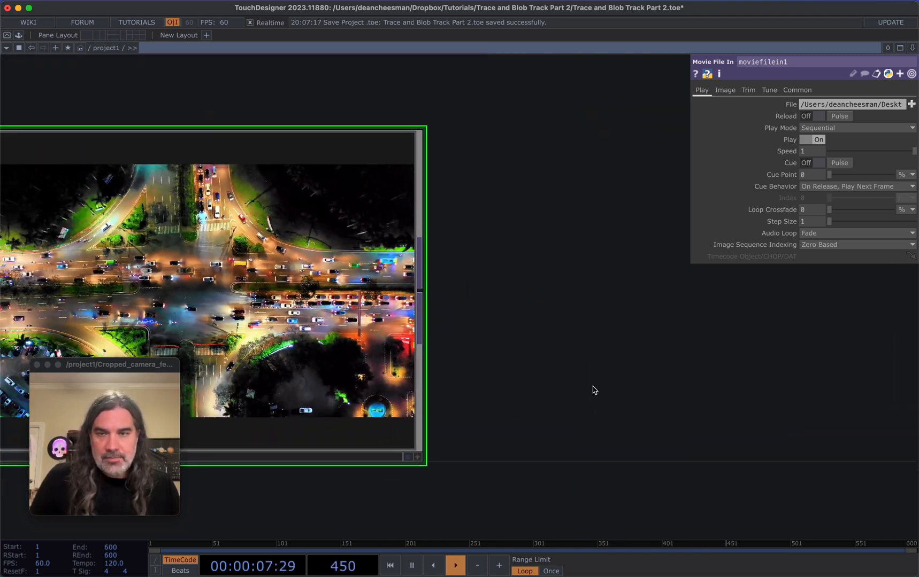
{"action": "left_click_drag", "start_coordinate": [497, 360], "coordinate": [463, 359]}
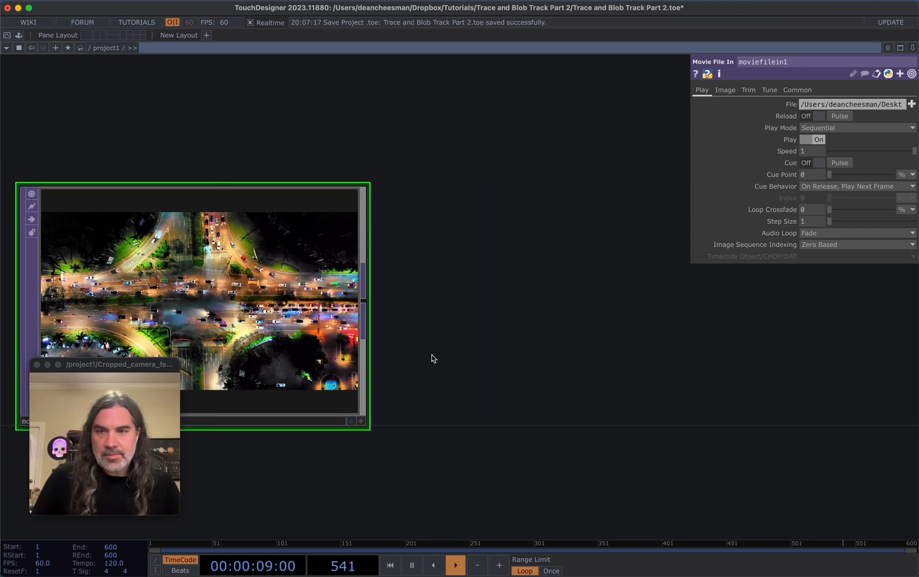
- Add a Resolution TOP fed by the moviefilein1 node's output
{"action": "right_click", "coordinate": [367, 308]}
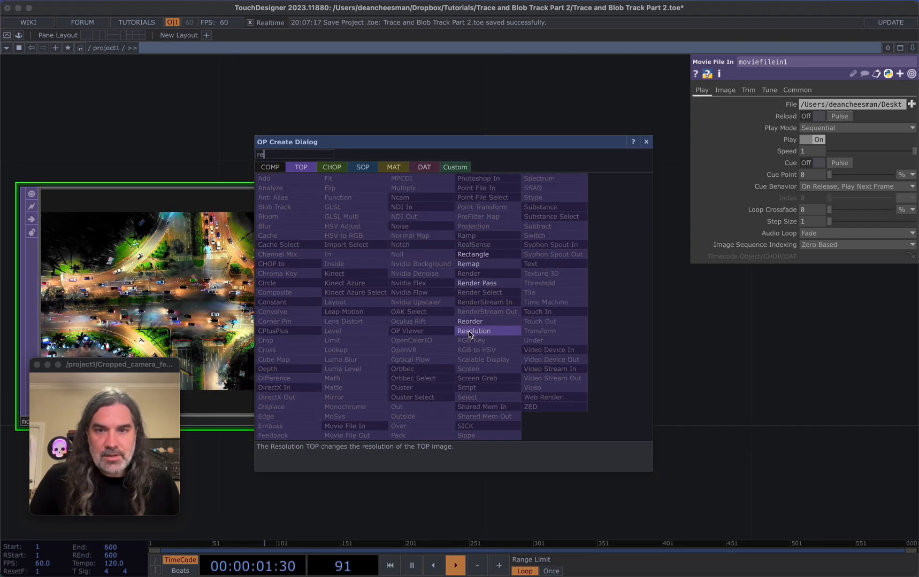
{"action": "left_click", "coordinate": [470, 334]}
{"action": "left_click", "coordinate": [591, 308]}
{"action": "scroll", "coordinate": [320, 440], "scroll_direction": "right", "scroll_amount": 5}
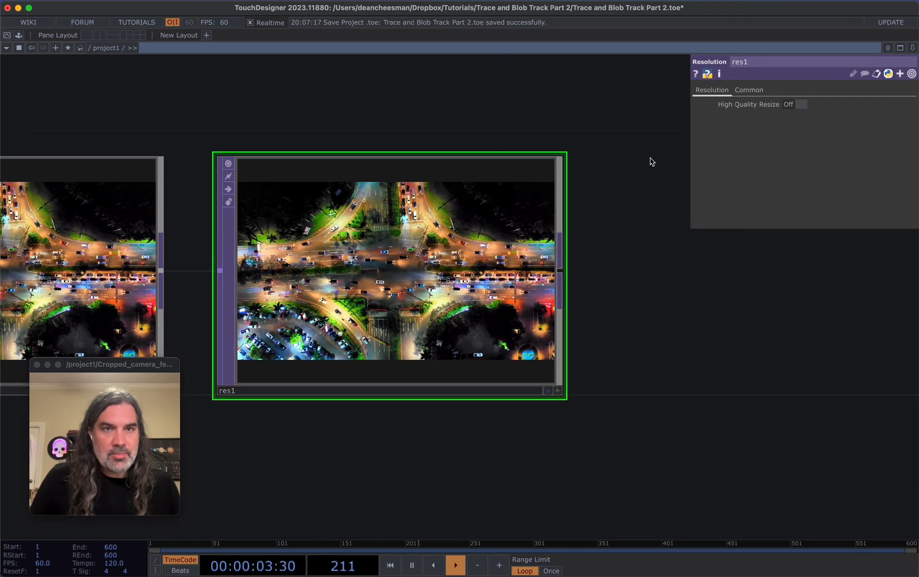
- Set the Resolution node's output resolution to Half and check the resulting image size in its node info
{"action": "left_click", "coordinate": [752, 90]}
{"action": "left_click", "coordinate": [800, 105]}
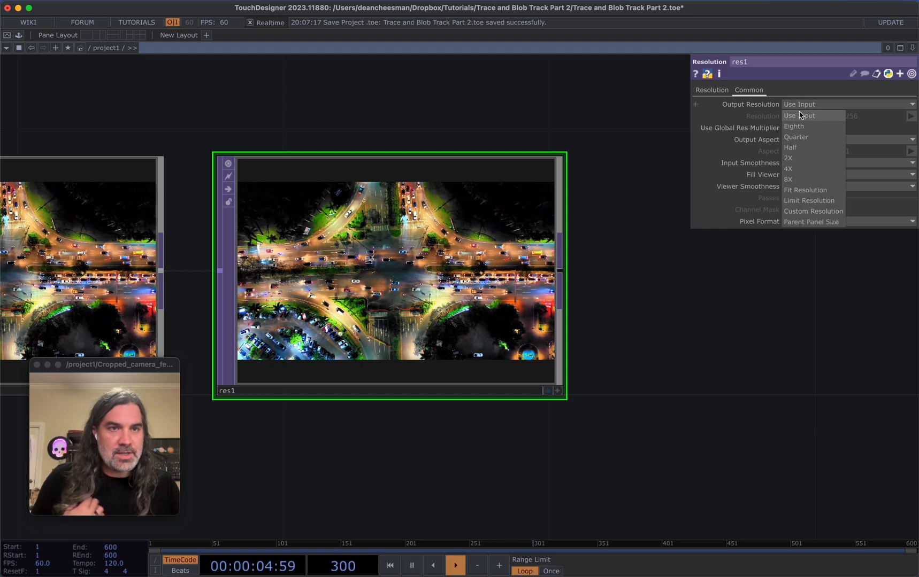
{"action": "left_click", "coordinate": [802, 149]}
{"action": "scroll", "coordinate": [412, 284], "scroll_direction": "up", "scroll_amount": 3}
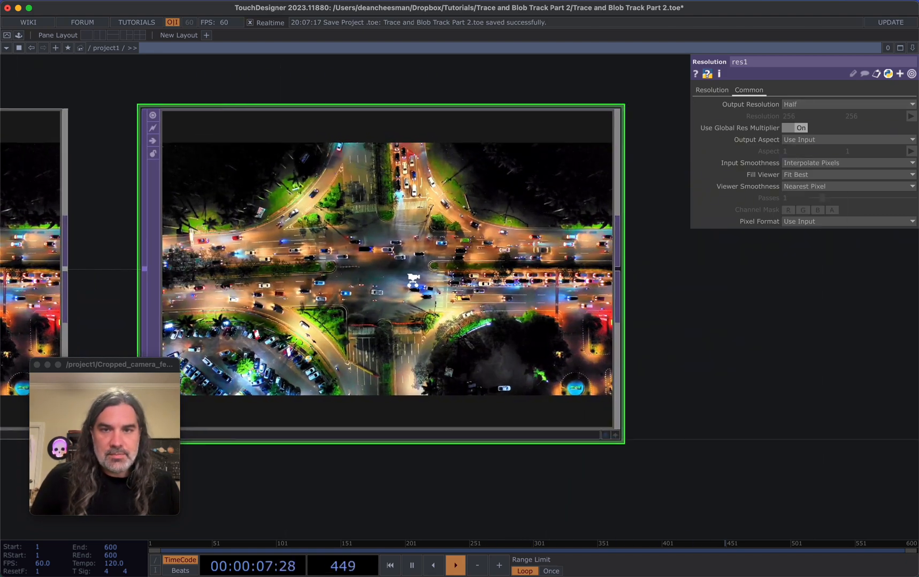
{"action": "scroll", "coordinate": [413, 284], "scroll_direction": "down", "scroll_amount": 1}
{"action": "middle_click", "coordinate": [413, 284]}
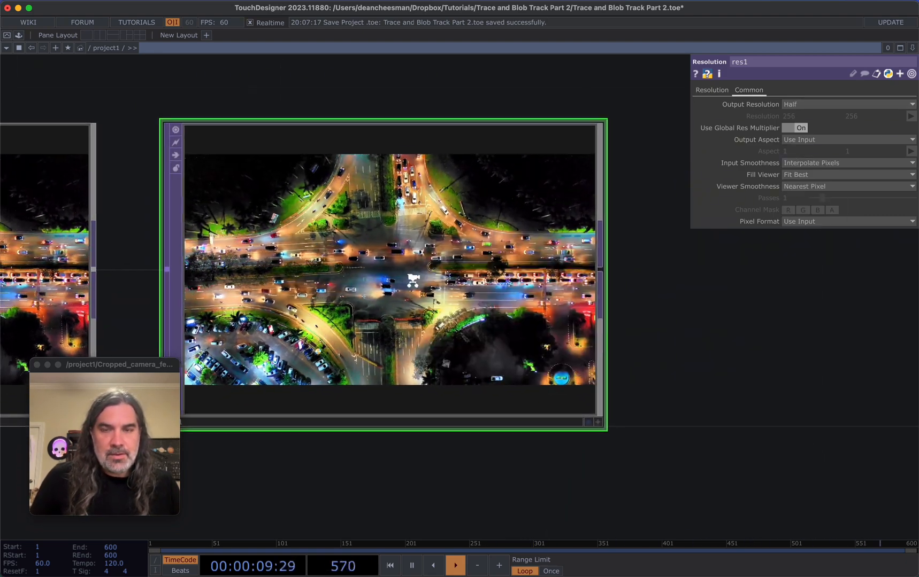
{"action": "scroll", "coordinate": [413, 284], "scroll_direction": "up", "scroll_amount": 1}
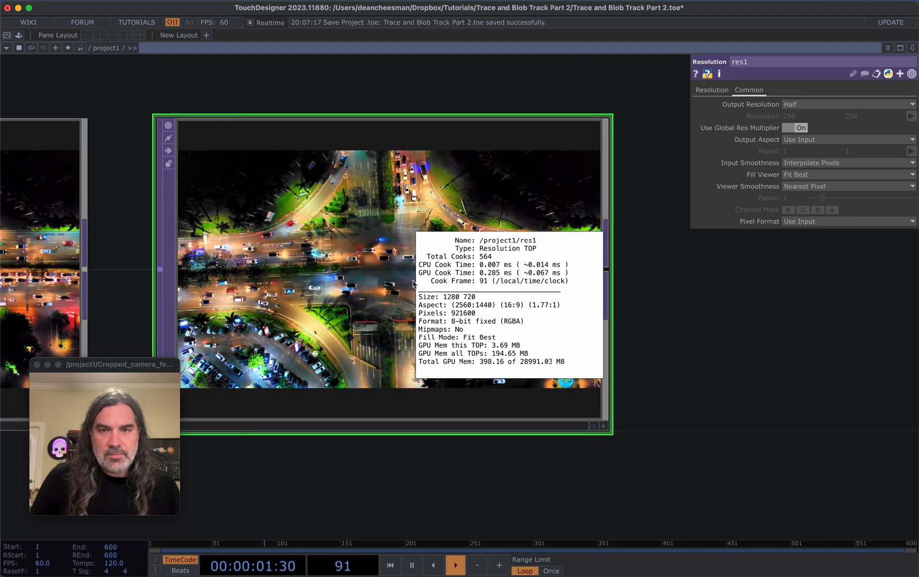
{"action": "scroll", "coordinate": [561, 328], "scroll_direction": "down", "scroll_amount": 3}
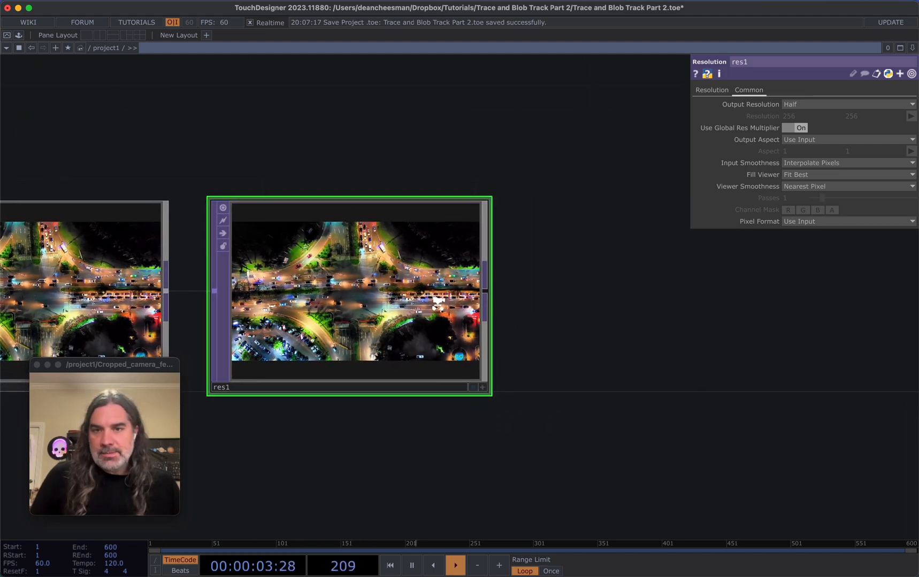
- Add a Flip TOP after the res1 node
{"action": "middle_click", "coordinate": [475, 319]}
{"action": "left_click_drag", "start_coordinate": [570, 316], "coordinate": [476, 317]}
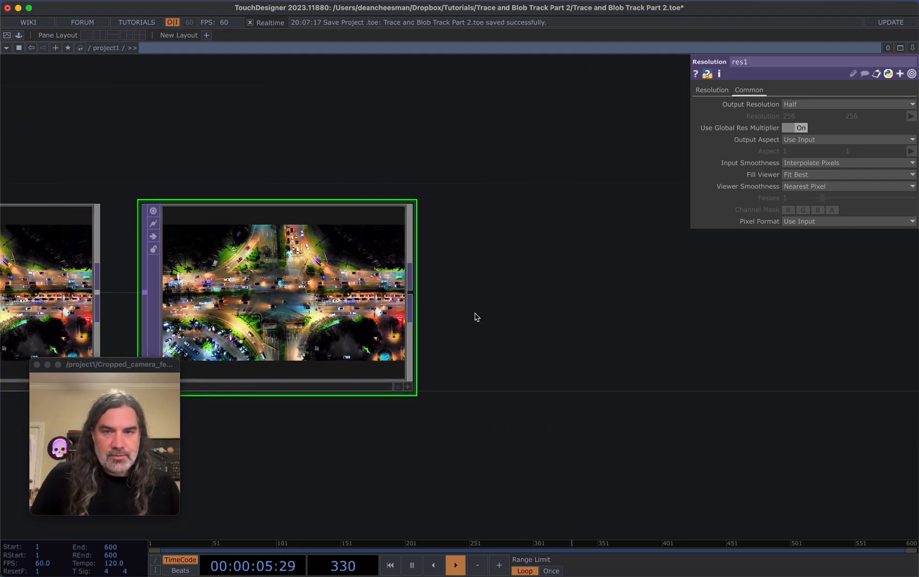
{"action": "scroll", "coordinate": [475, 318], "scroll_direction": "down", "scroll_amount": 1}
{"action": "left_click", "coordinate": [414, 298]}
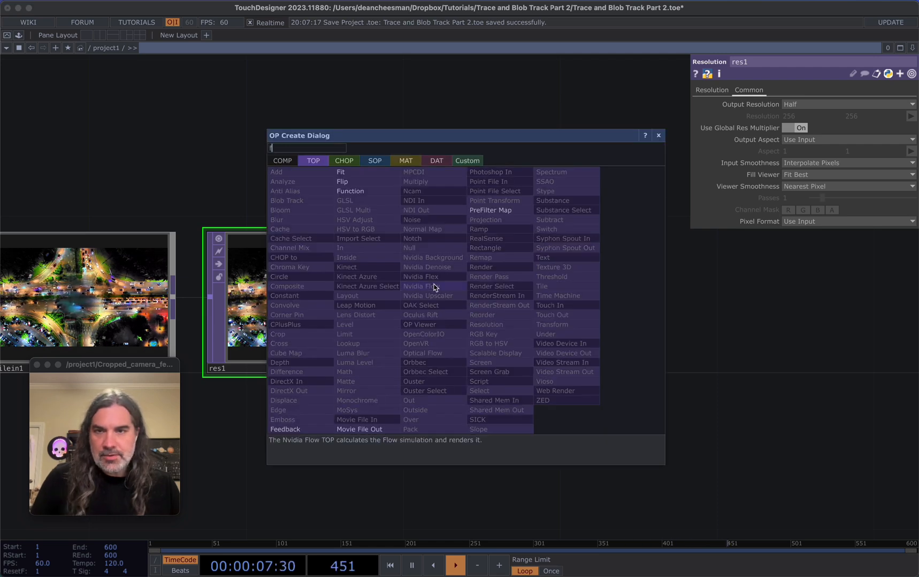
{"action": "left_click", "coordinate": [369, 191]}
{"action": "left_click", "coordinate": [542, 300]}
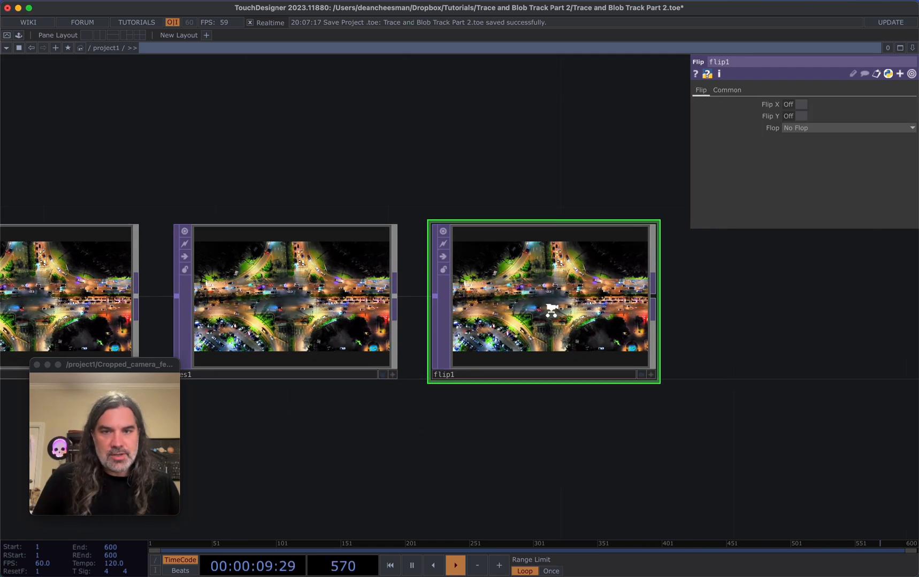
- Set the Flip node's Flop option to Bottom Left to turn the footage into portrait format
{"action": "scroll", "coordinate": [551, 318], "scroll_direction": "up", "scroll_amount": 2}
{"action": "left_click", "coordinate": [824, 128]}
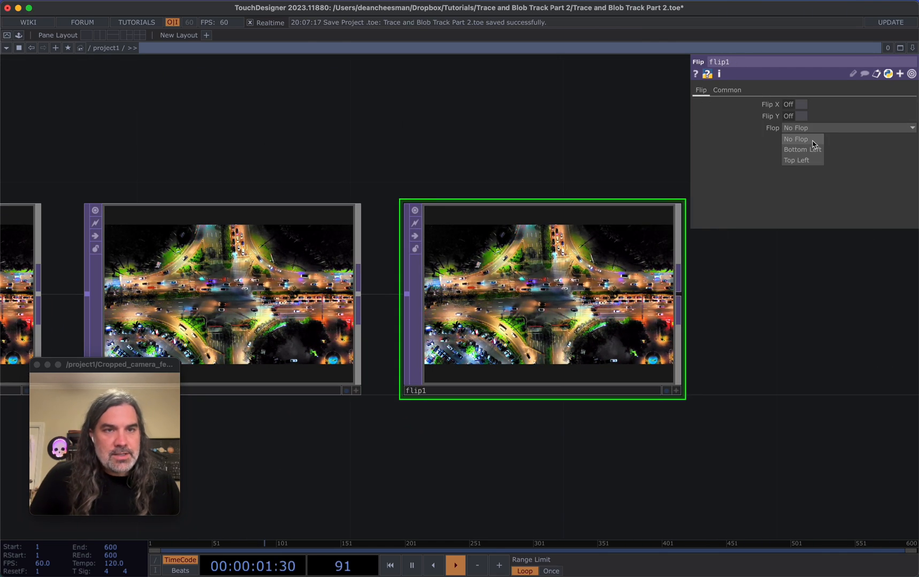
{"action": "left_click", "coordinate": [815, 151]}
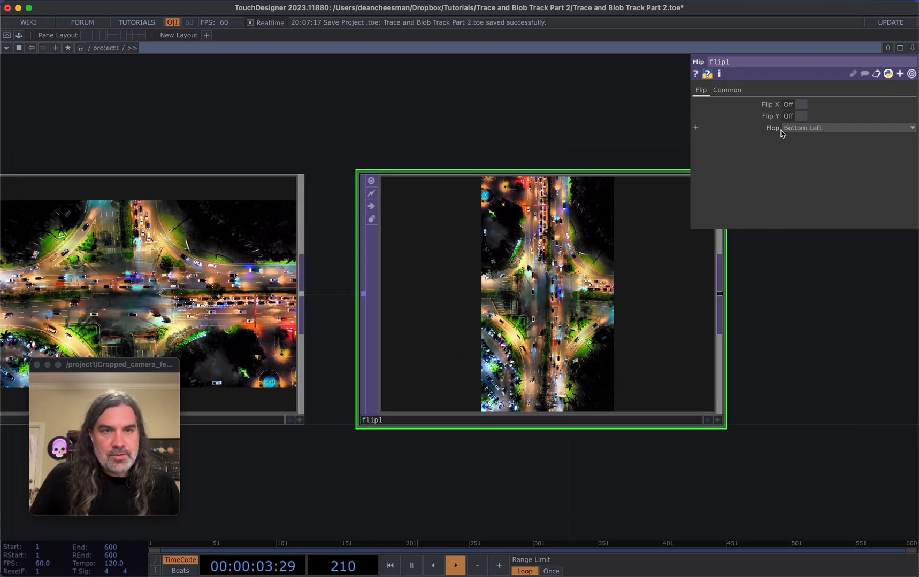
{"action": "scroll", "coordinate": [529, 316], "scroll_direction": "up", "scroll_amount": 5}
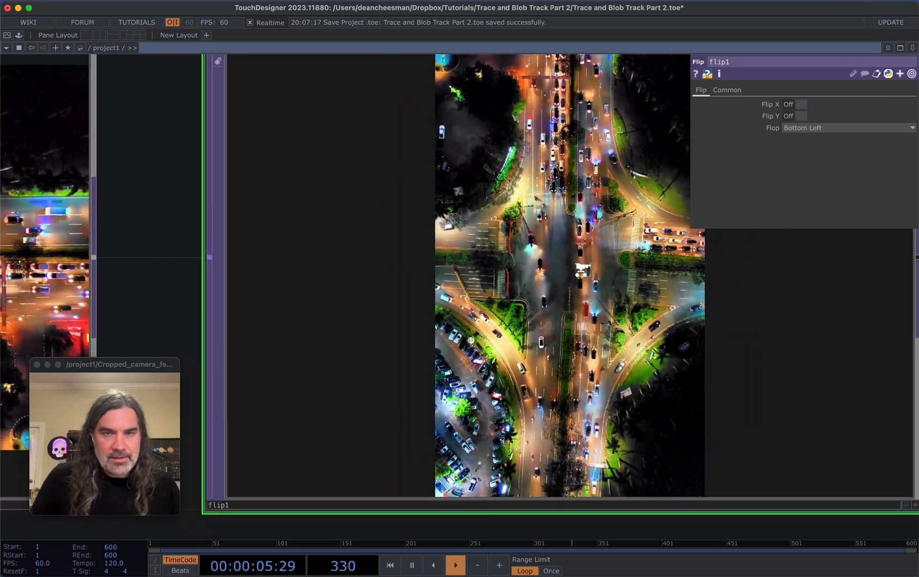
- Add a Null TOP after the flip1 node and rename it video
{"action": "scroll", "coordinate": [581, 271], "scroll_direction": "down", "scroll_amount": 5}
{"action": "left_click_drag", "start_coordinate": [747, 314], "coordinate": [486, 302]}
{"action": "scroll", "coordinate": [464, 321], "scroll_direction": "down", "scroll_amount": 1}
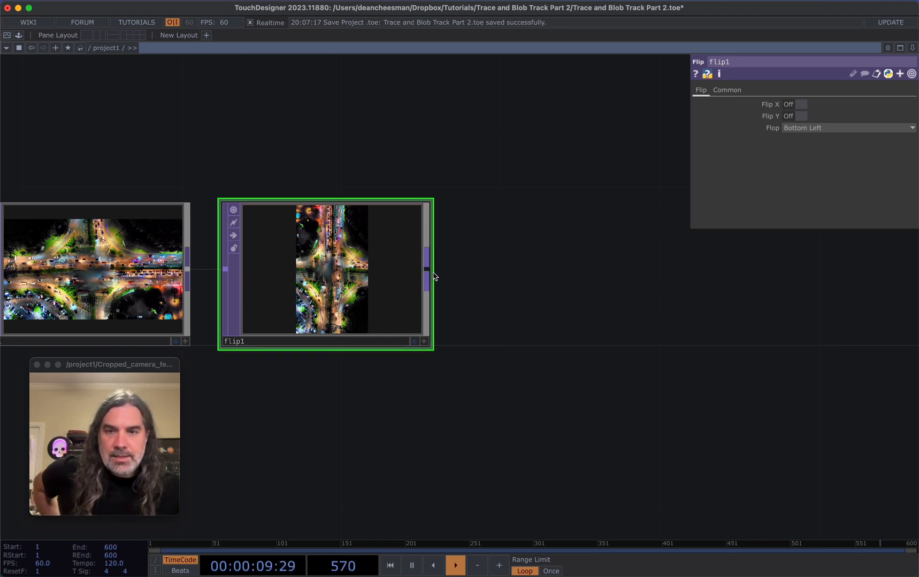
{"action": "left_click", "coordinate": [499, 270]}
{"action": "left_click", "coordinate": [441, 218]}
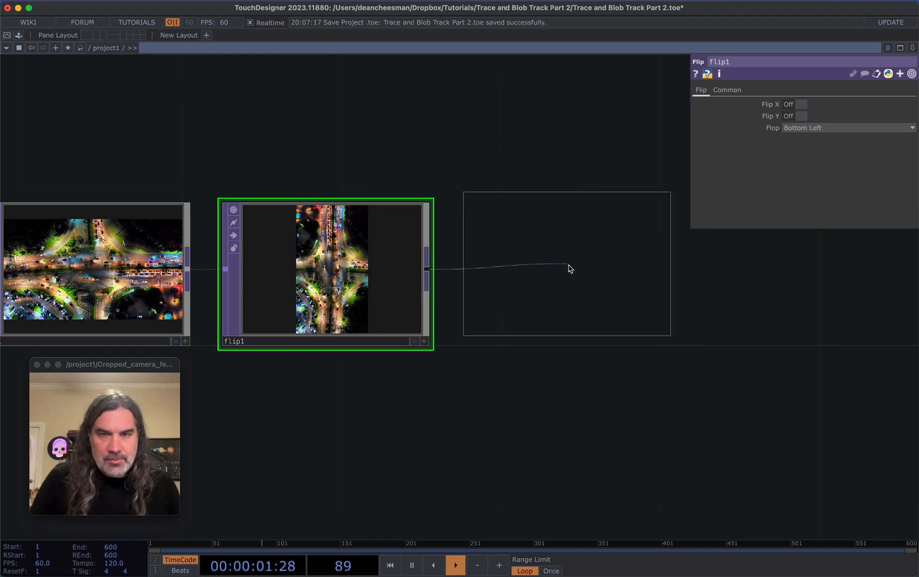
{"action": "left_click", "coordinate": [601, 269]}
{"action": "scroll", "coordinate": [535, 366], "scroll_direction": "right", "scroll_amount": 3}
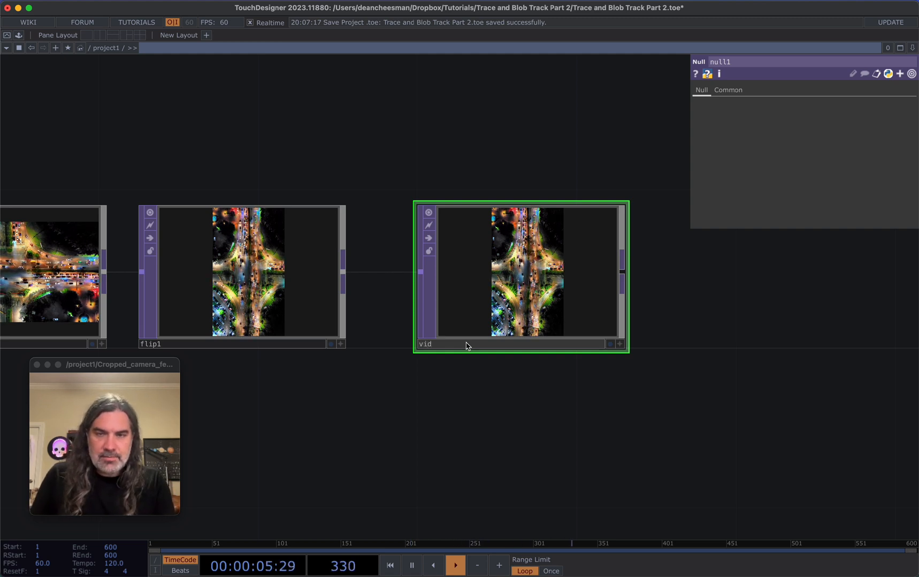
{"action": "key", "text": "Return"}
{"action": "scroll", "coordinate": [467, 371], "scroll_direction": "down", "scroll_amount": 5}
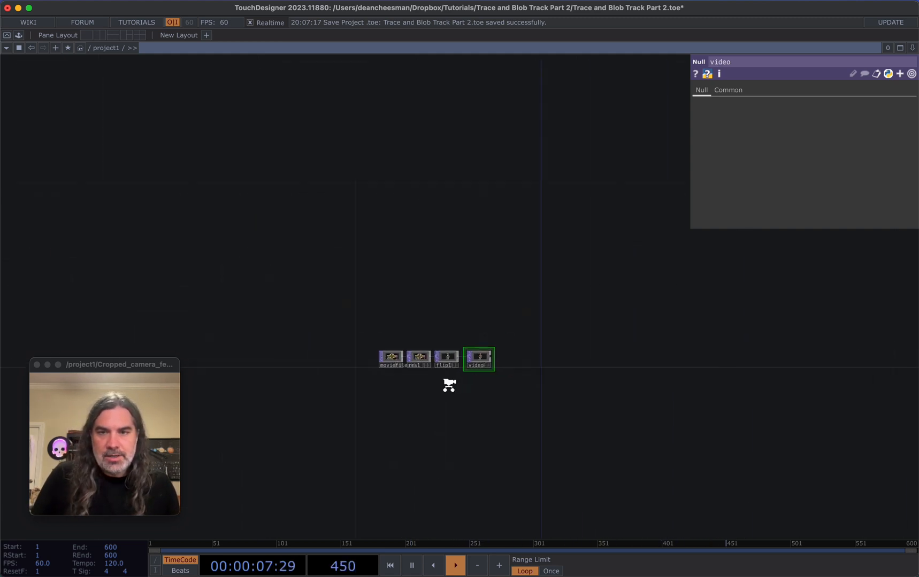
- Examine the node chain and the portrait traffic footage in the video null's preview
{"action": "scroll", "coordinate": [447, 386], "scroll_direction": "up", "scroll_amount": 2}
{"action": "left_click_drag", "start_coordinate": [502, 379], "coordinate": [444, 359]}
{"action": "scroll", "coordinate": [442, 356], "scroll_direction": "up", "scroll_amount": 2}
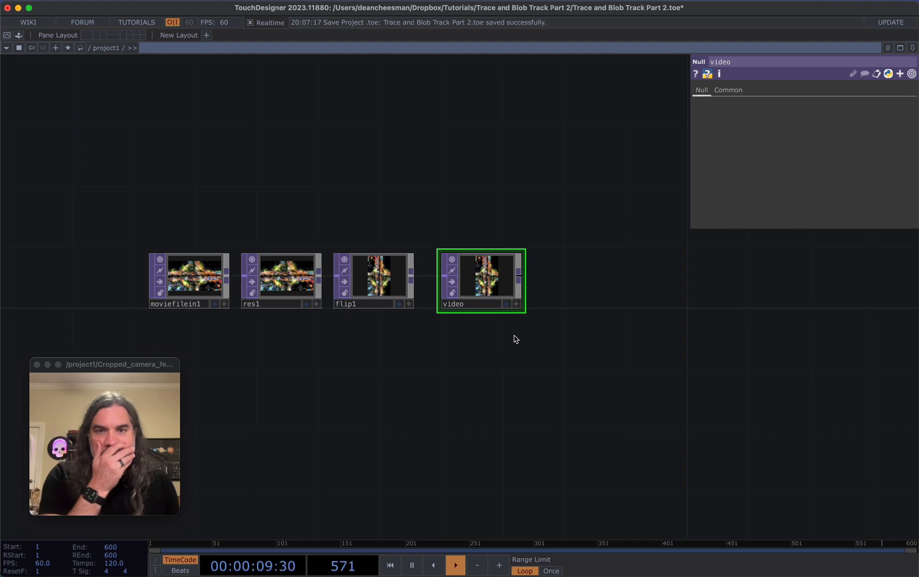
{"action": "scroll", "coordinate": [479, 340], "scroll_direction": "right", "scroll_amount": 4}
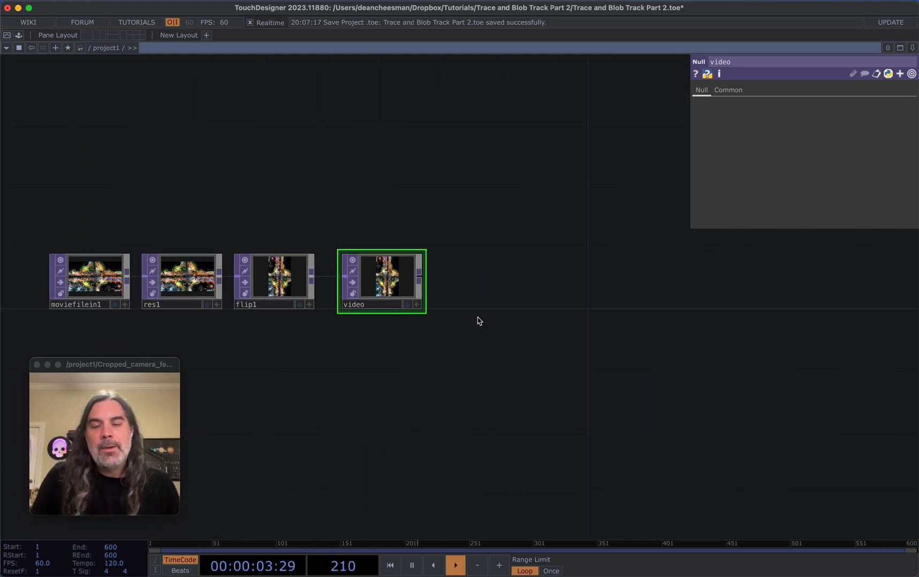
{"action": "scroll", "coordinate": [428, 310], "scroll_direction": "up", "scroll_amount": 5}
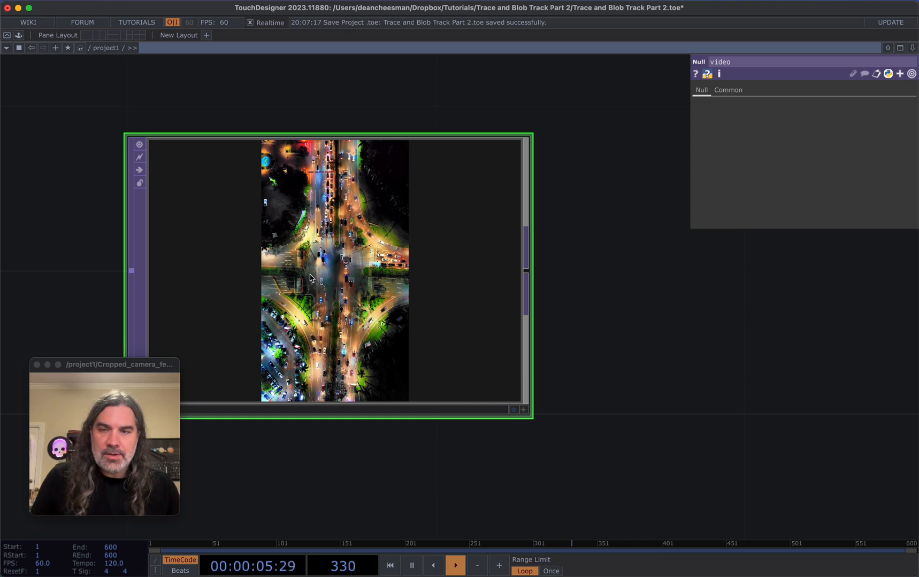
{"action": "scroll", "coordinate": [310, 278], "scroll_direction": "up", "scroll_amount": 2}
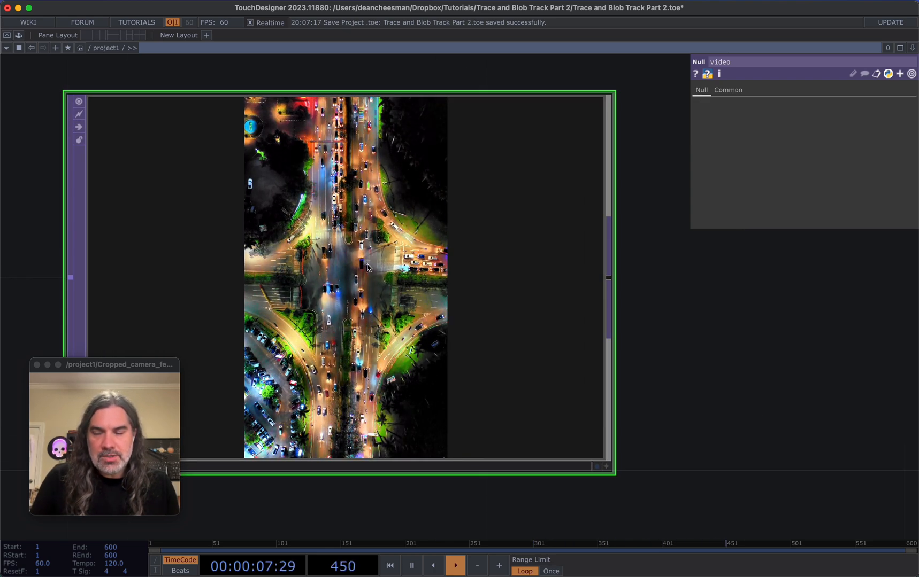
{"action": "scroll", "coordinate": [460, 289], "scroll_direction": "down", "scroll_amount": 4}
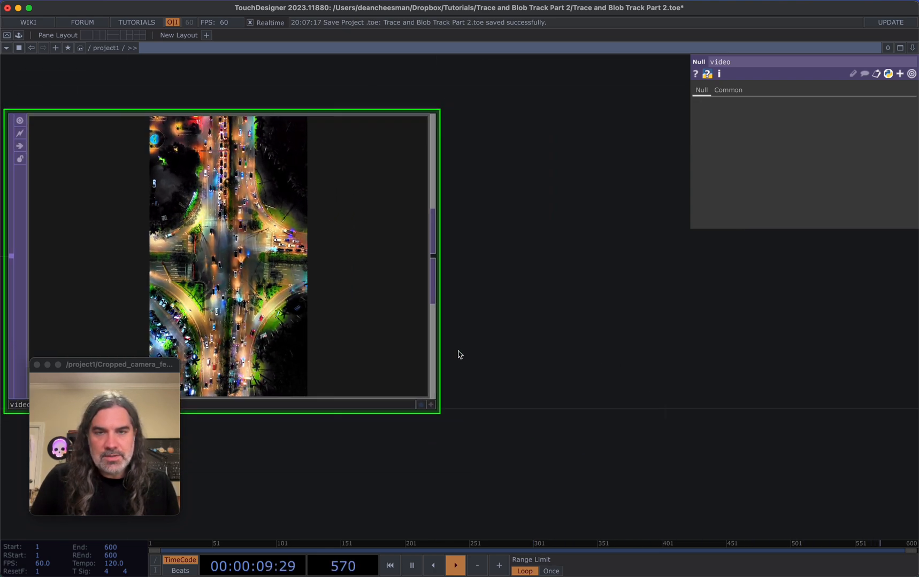
{"action": "scroll", "coordinate": [458, 355], "scroll_direction": "down", "scroll_amount": 4}
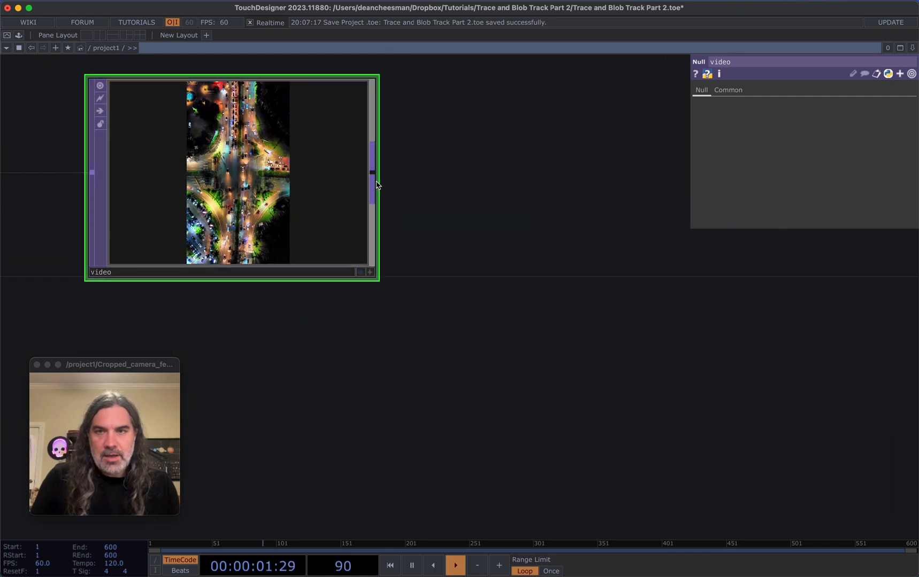
- Add a Cache TOP fed by the video null and place it below and to the right of that node
{"action": "left_click", "coordinate": [374, 185]}
{"action": "left_click", "coordinate": [457, 281]}
{"action": "left_click", "coordinate": [293, 211]}
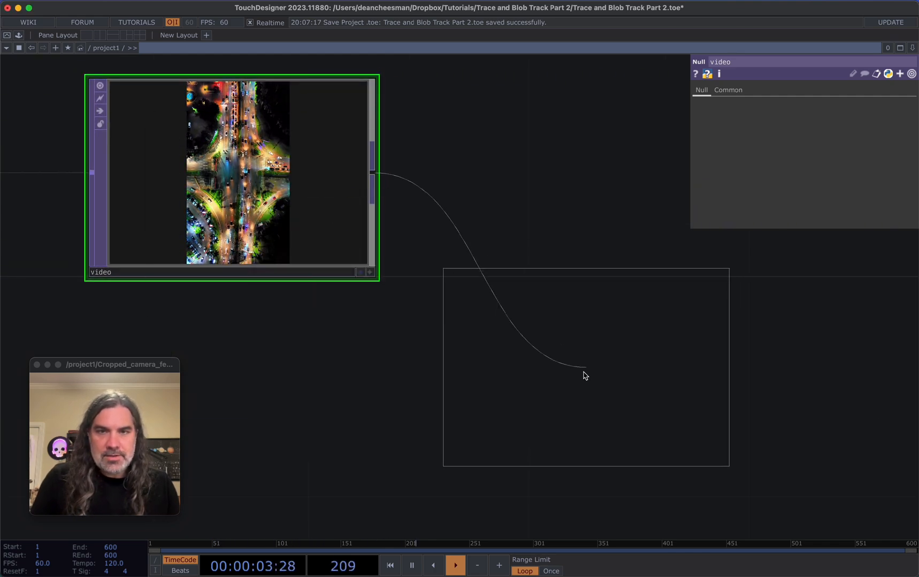
{"action": "left_click", "coordinate": [585, 375]}
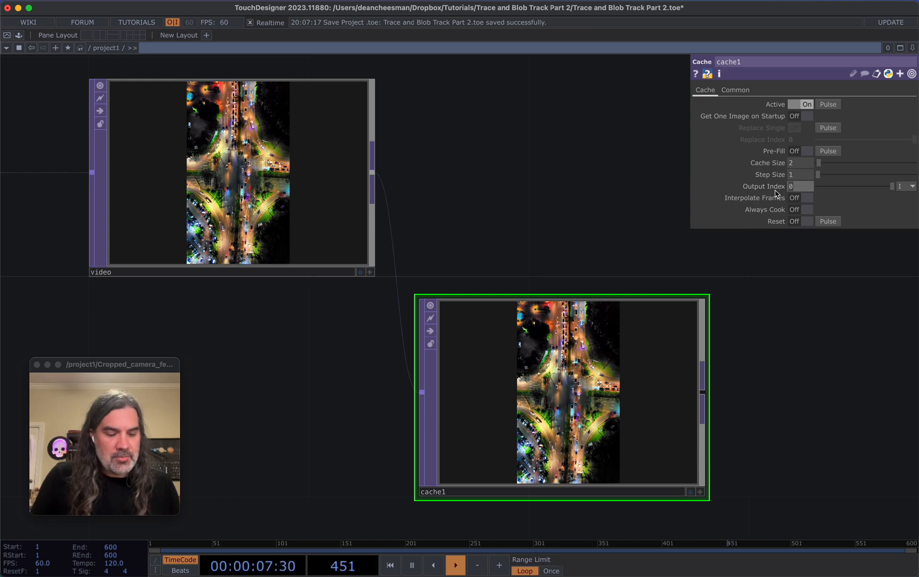
- Set the Cache node's output index to -1
{"action": "left_click", "coordinate": [796, 186]}
{"action": "type", "text": "-1"}
{"action": "key", "text": "Return"}
{"action": "left_click_drag", "start_coordinate": [494, 267], "coordinate": [545, 268]}
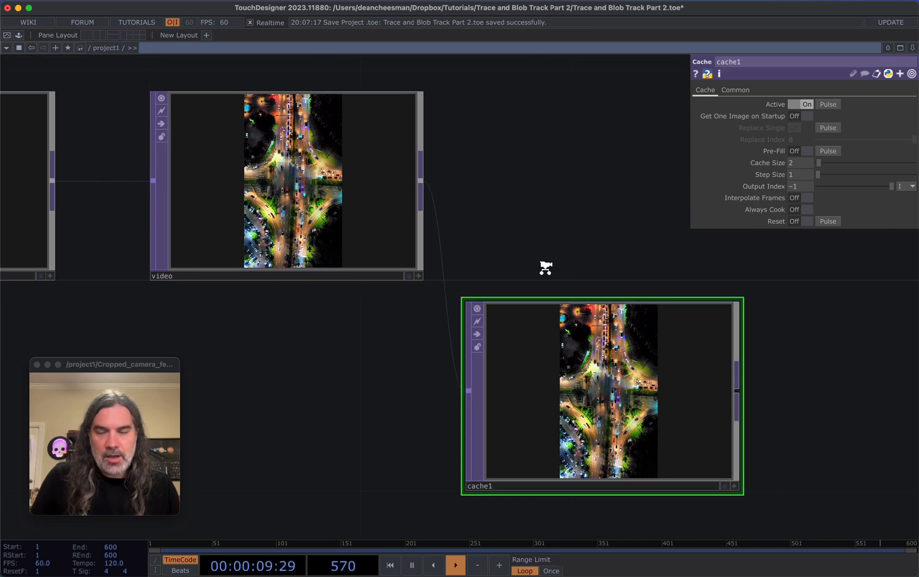
- View the moviefilein1 node's image settings and set the project's timeline frame rate to 30 FPS
{"action": "scroll", "coordinate": [545, 268], "scroll_direction": "down", "scroll_amount": 2}
{"action": "left_click_drag", "start_coordinate": [353, 371], "coordinate": [915, 396]}
{"action": "middle_click", "coordinate": [369, 283]}
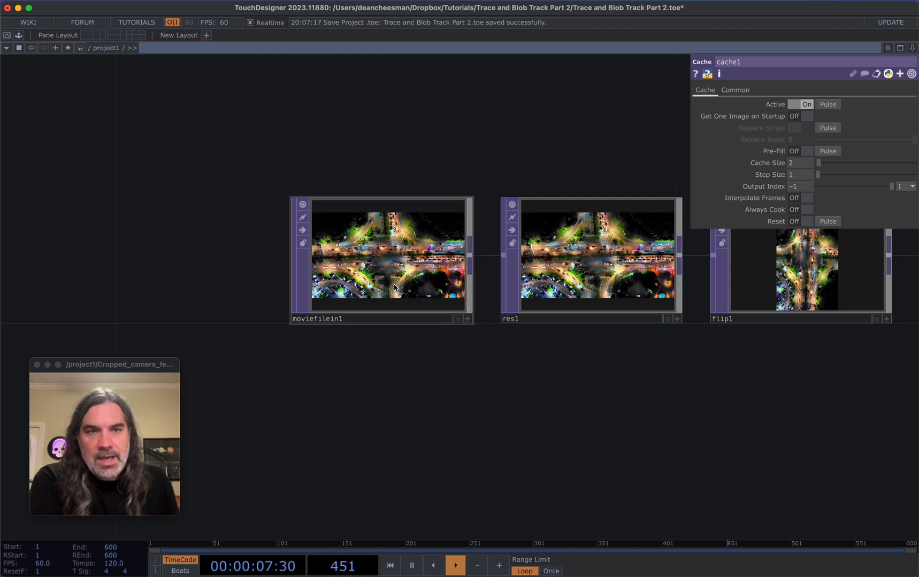
{"action": "left_click", "coordinate": [393, 285]}
{"action": "left_click", "coordinate": [726, 90]}
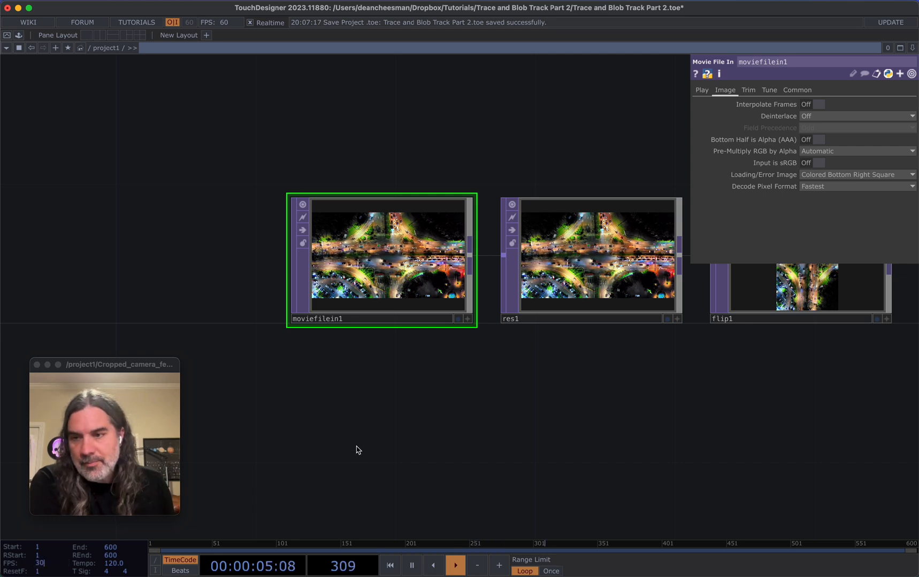
{"action": "key", "text": "Return"}
{"action": "scroll", "coordinate": [378, 435], "scroll_direction": "right", "scroll_amount": 10}
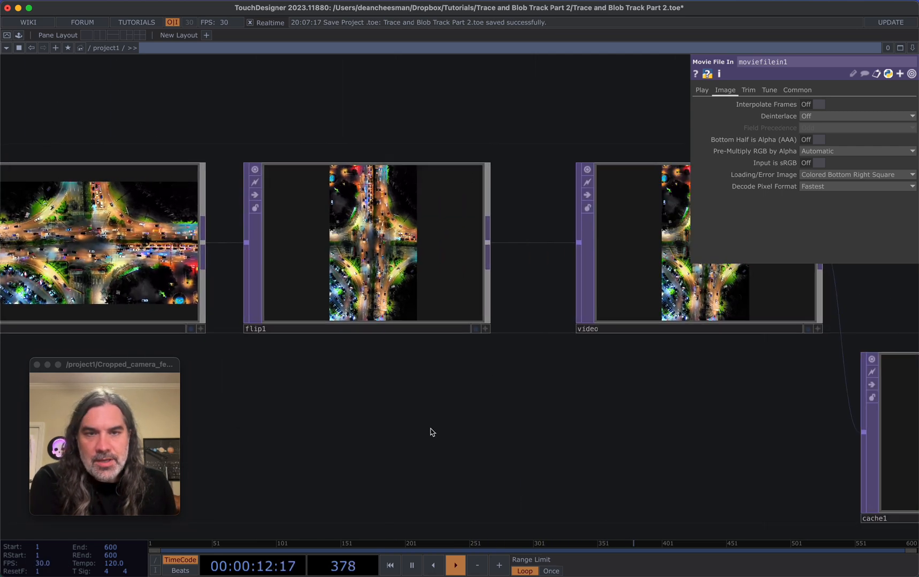
{"action": "scroll", "coordinate": [432, 432], "scroll_direction": "right", "scroll_amount": 15}
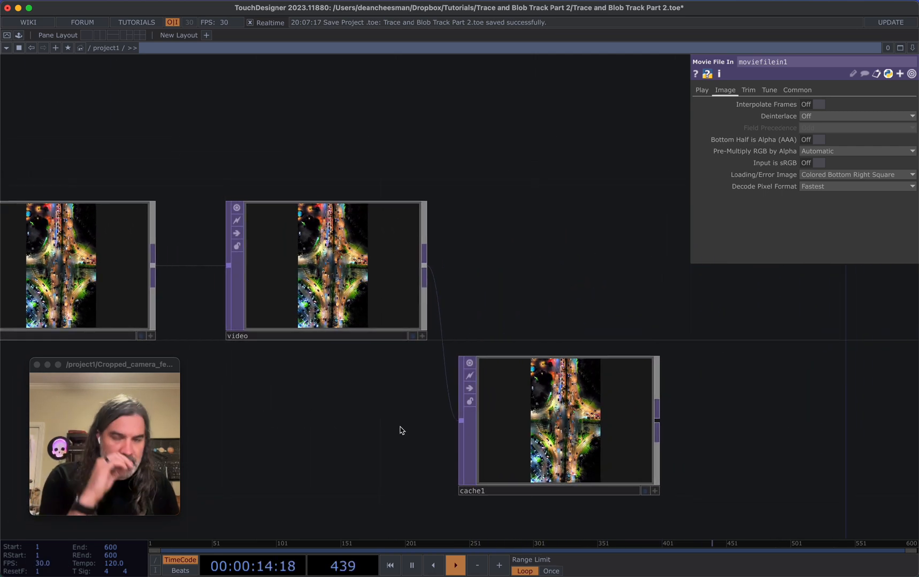
{"action": "scroll", "coordinate": [493, 281], "scroll_direction": "right", "scroll_amount": 8}
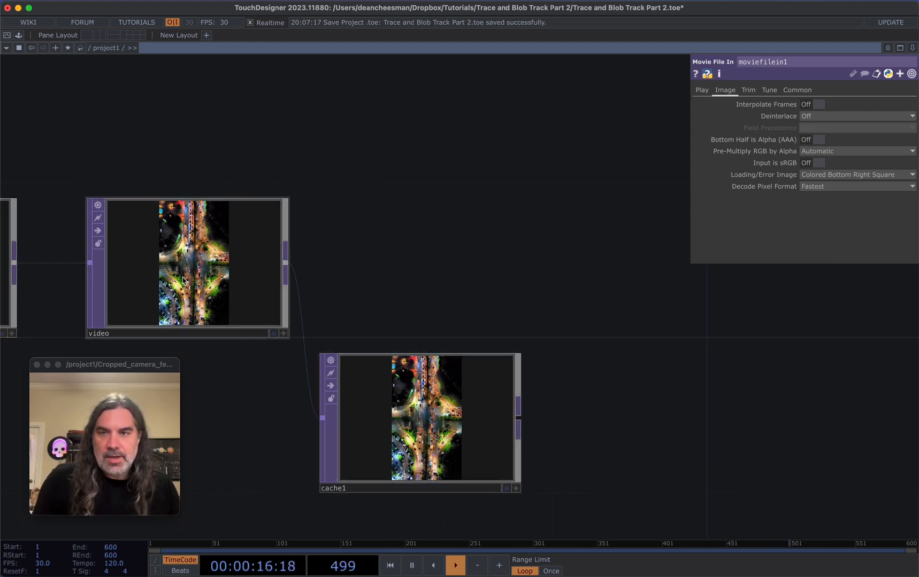
- Add a Difference TOP fed by the video null and the Cache node, placed to the right of both
{"action": "left_click", "coordinate": [374, 417]}
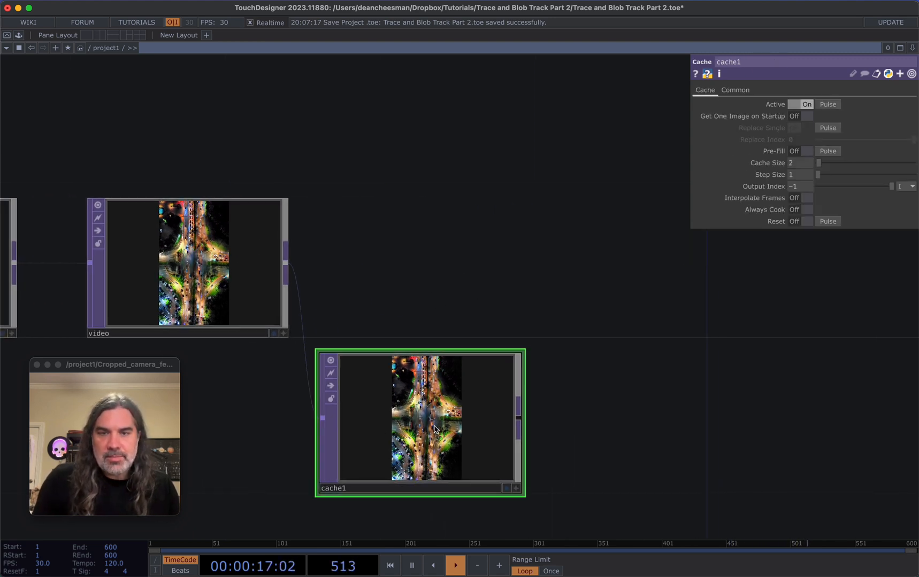
{"action": "left_click", "coordinate": [642, 283]}
{"action": "left_click", "coordinate": [494, 291]}
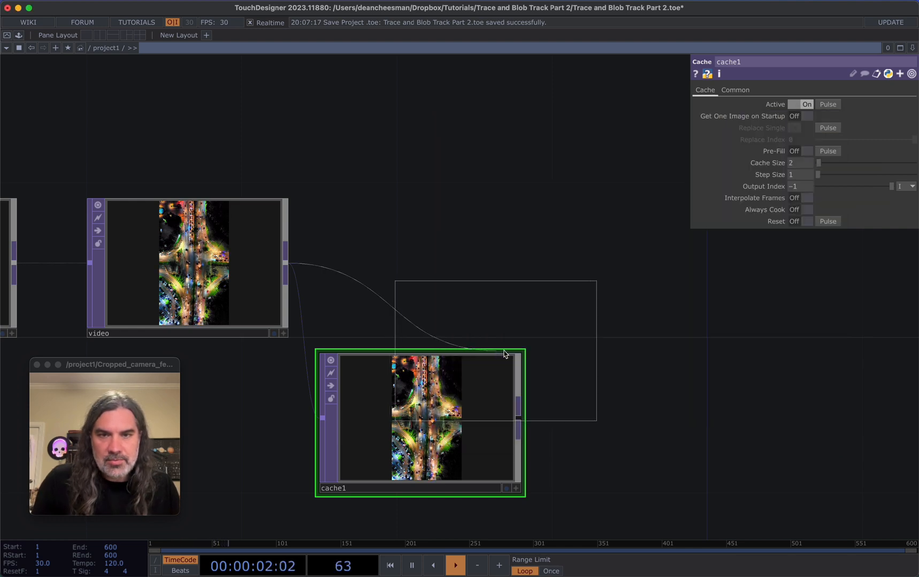
{"action": "left_click", "coordinate": [661, 272]}
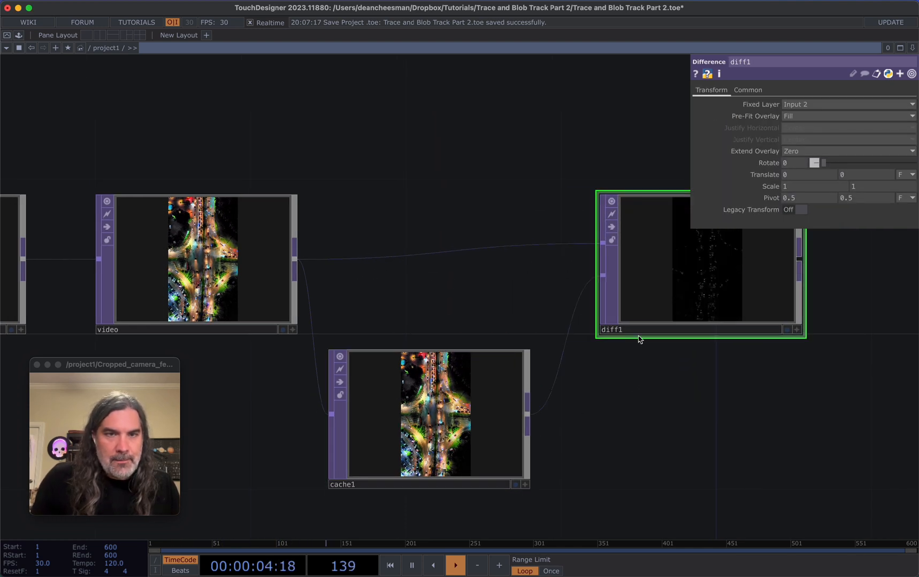
- Test the Difference output with the timeline running at 60 FPS, and restore the frame rate to 30 FPS
{"action": "left_click_drag", "start_coordinate": [674, 357], "coordinate": [574, 368]}
{"action": "scroll", "coordinate": [627, 318], "scroll_direction": "up", "scroll_amount": 12}
{"action": "scroll", "coordinate": [420, 305], "scroll_direction": "down", "scroll_amount": 2}
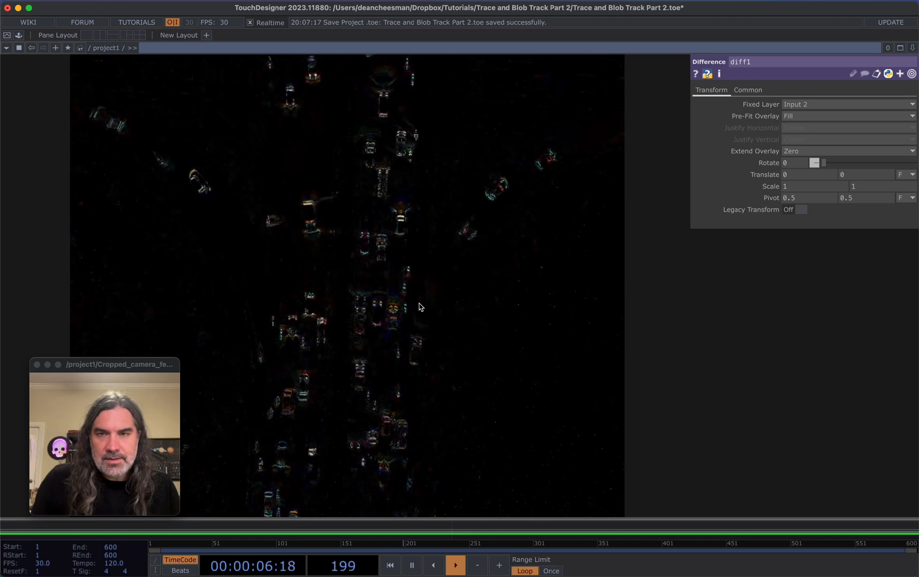
{"action": "left_click", "coordinate": [38, 564]}
{"action": "type", "text": "60"}
{"action": "key", "text": "Return"}
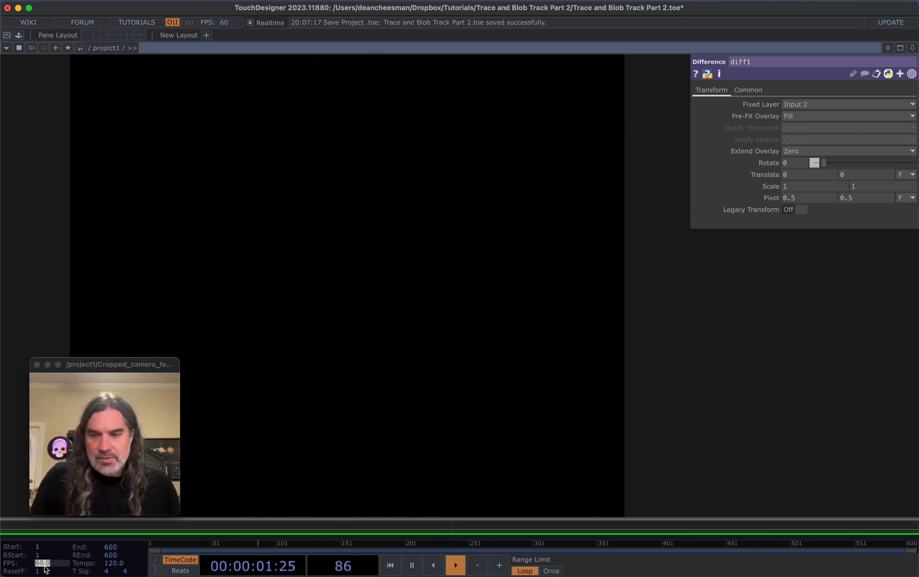
{"action": "type", "text": "30"}
{"action": "key", "text": "Return"}
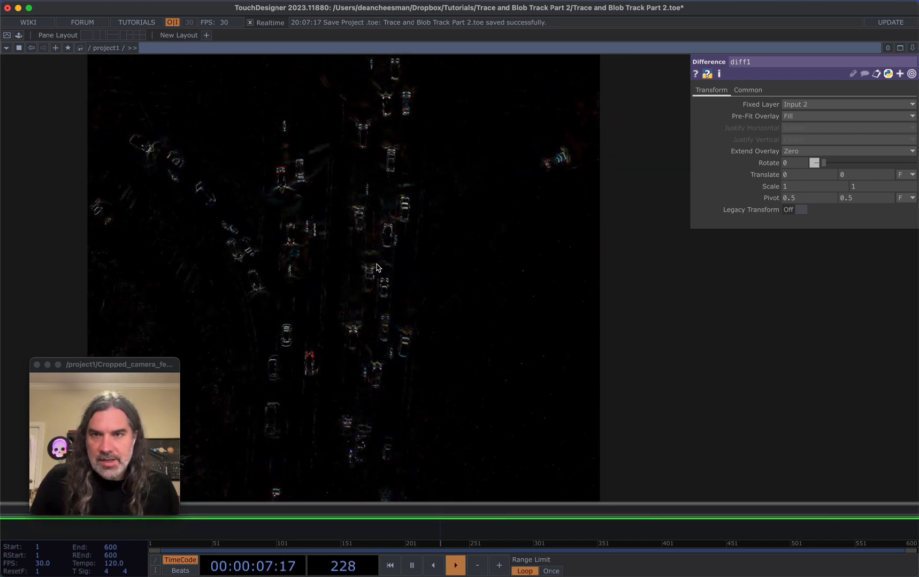
- Add a Blur TOP after the Difference node and place it to its right
{"action": "scroll", "coordinate": [377, 268], "scroll_direction": "down", "scroll_amount": 5}
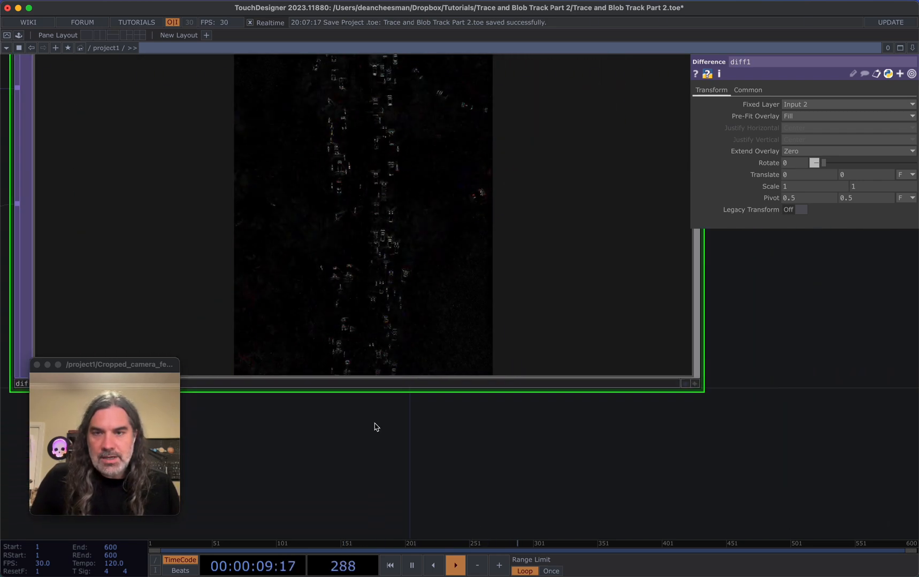
{"action": "left_click_drag", "start_coordinate": [377, 428], "coordinate": [411, 490]}
{"action": "scroll", "coordinate": [410, 210], "scroll_direction": "down", "scroll_amount": 3}
{"action": "left_click_drag", "start_coordinate": [748, 325], "coordinate": [763, 415]}
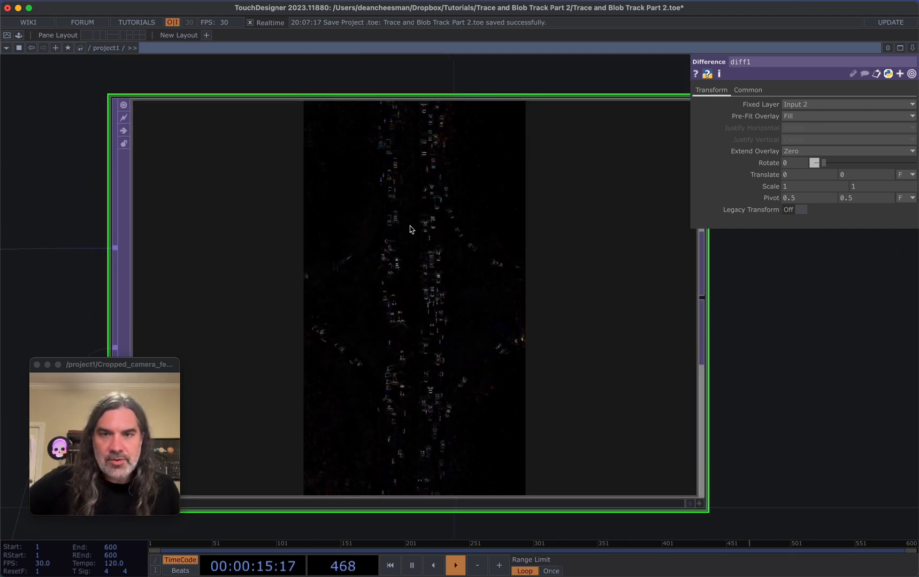
{"action": "scroll", "coordinate": [413, 366], "scroll_direction": "down", "scroll_amount": 4}
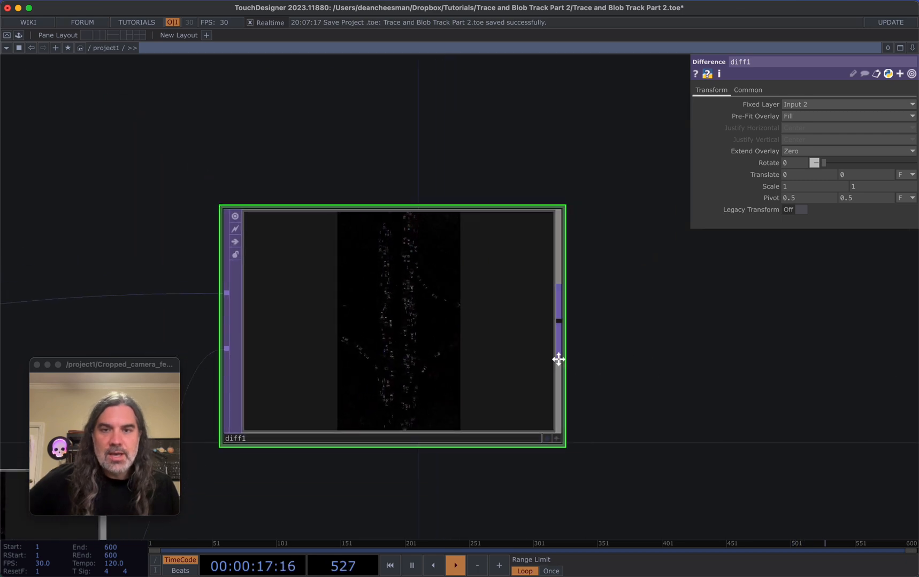
{"action": "left_click_drag", "start_coordinate": [556, 358], "coordinate": [388, 307]}
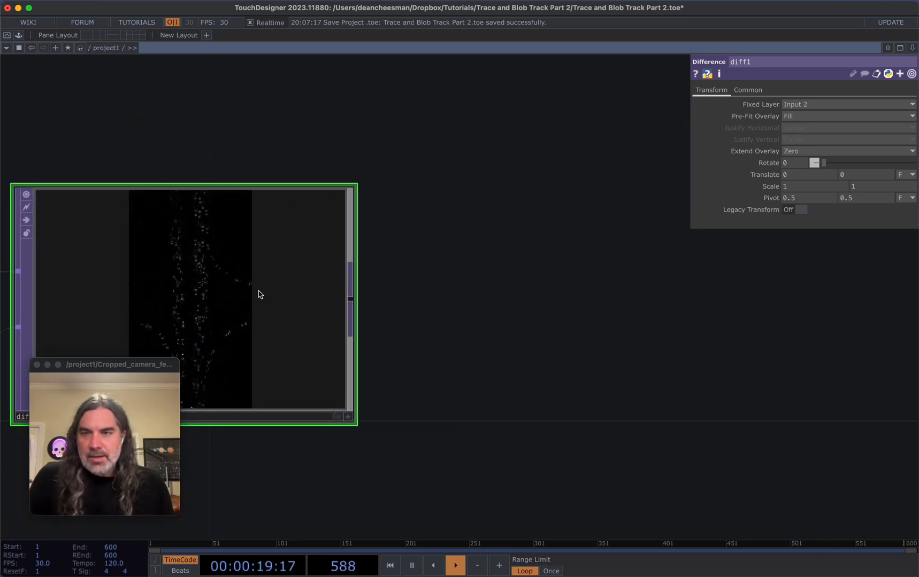
{"action": "key", "text": "Tab"}
{"action": "type", "text": "b"}
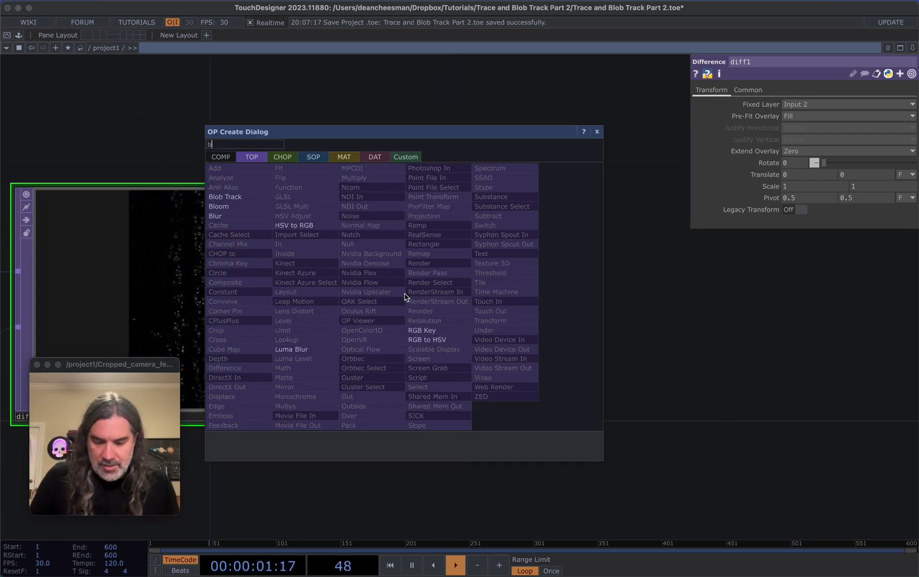
{"action": "left_click", "coordinate": [253, 217]}
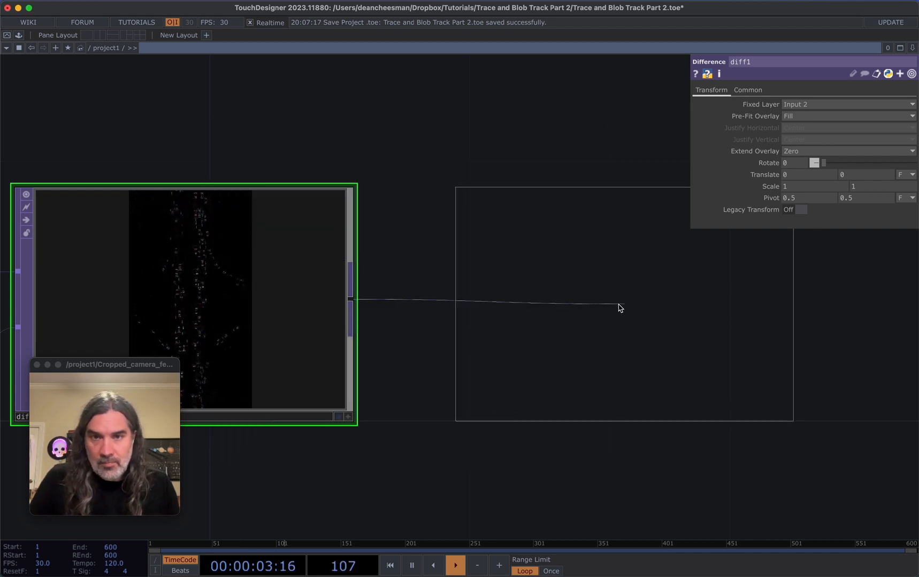
{"action": "left_click", "coordinate": [572, 304]}
- Set the Blur node's filter size to 14, keeping the pre-shrink at 1
{"action": "left_click_drag", "start_coordinate": [511, 303], "coordinate": [295, 301]}
{"action": "scroll", "coordinate": [356, 289], "scroll_direction": "up", "scroll_amount": 3}
{"action": "scroll", "coordinate": [357, 289], "scroll_direction": "up", "scroll_amount": 5}
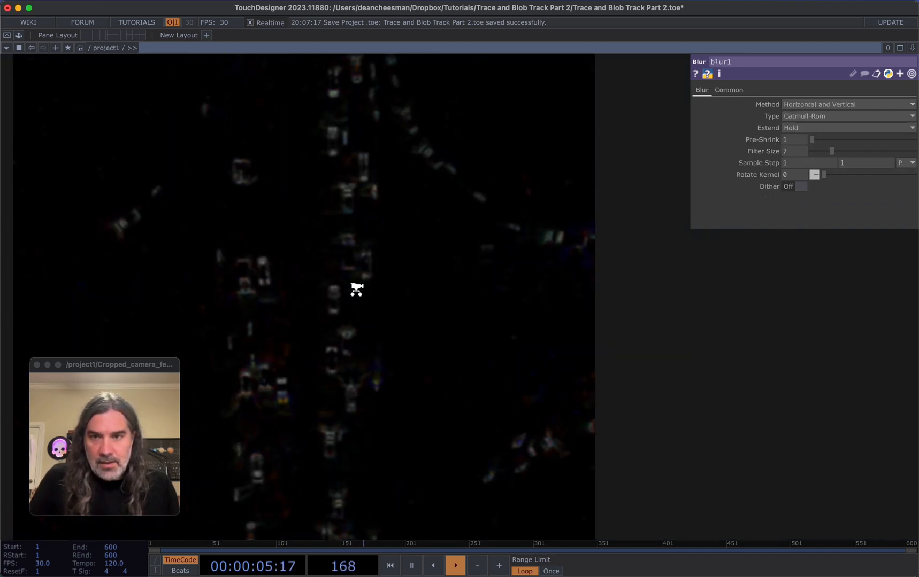
{"action": "mouse_move", "coordinate": [811, 140]}
{"action": "left_mouse_down"}
{"action": "mouse_move", "coordinate": [856, 151]}
{"action": "mouse_move", "coordinate": [820, 143]}
{"action": "left_mouse_up"}
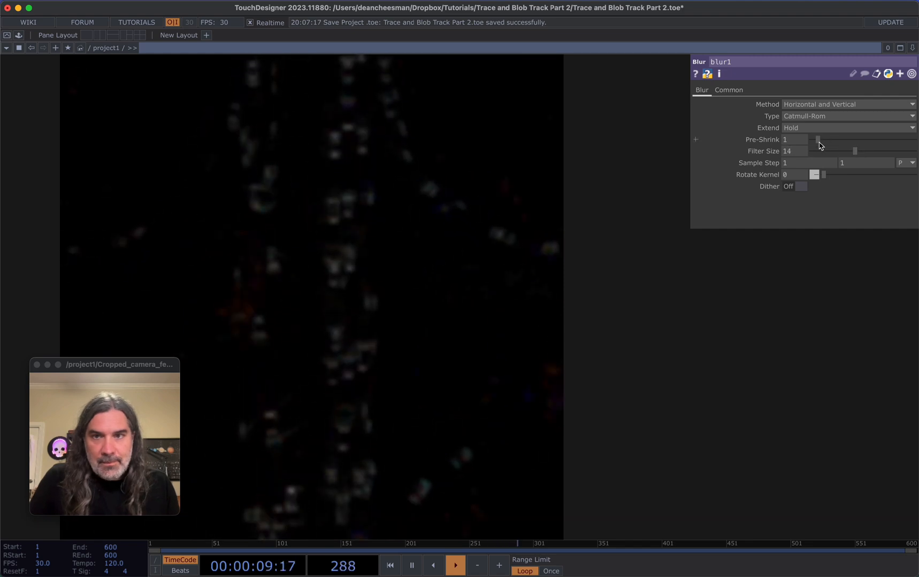
- Add a Threshold TOP after the Blur node and place it to its right
{"action": "scroll", "coordinate": [652, 312], "scroll_direction": "down", "scroll_amount": 5}
{"action": "left_click_drag", "start_coordinate": [547, 331], "coordinate": [463, 331]}
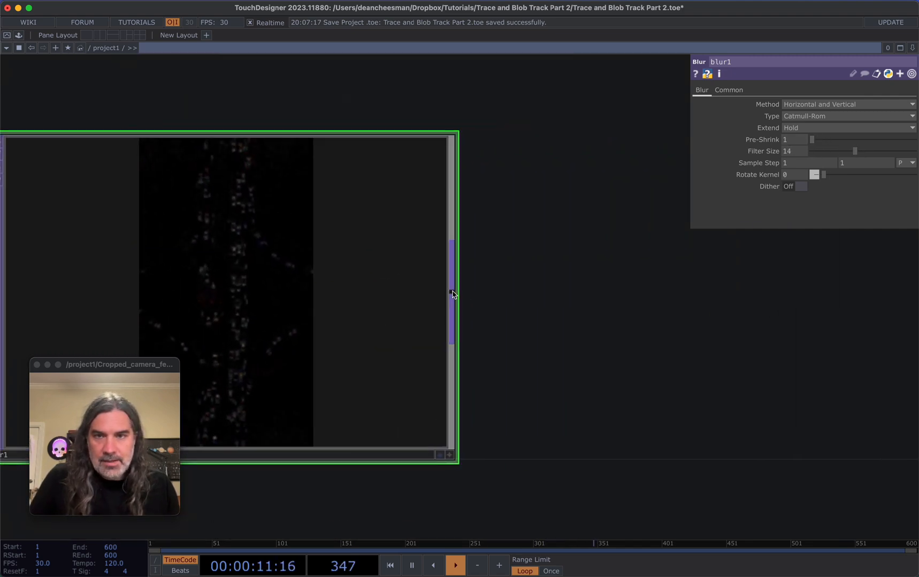
{"action": "key", "text": "Tab"}
{"action": "type", "text": "r"}
{"action": "key", "text": "BackSpace"}
{"action": "type", "text": "thre"}
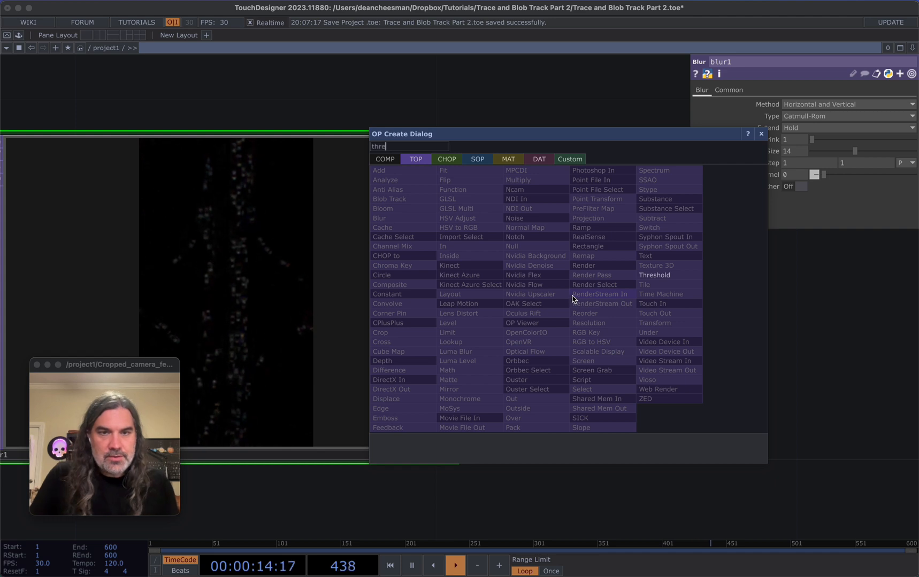
{"action": "left_click", "coordinate": [674, 275]}
{"action": "left_click", "coordinate": [714, 301]}
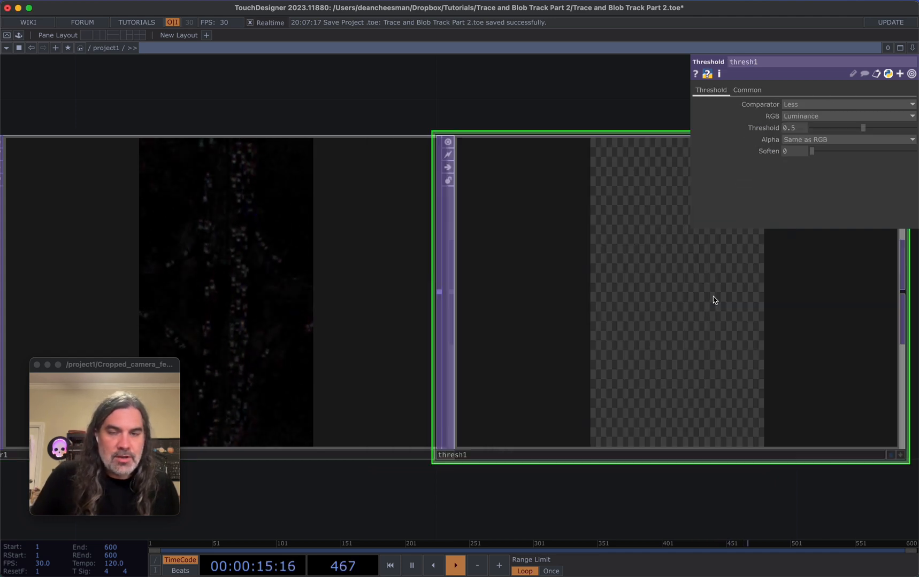
- Adjust the Threshold node's threshold value to 0.109 while checking the white blobs in its preview
{"action": "scroll", "coordinate": [550, 424], "scroll_direction": "down", "scroll_amount": 3}
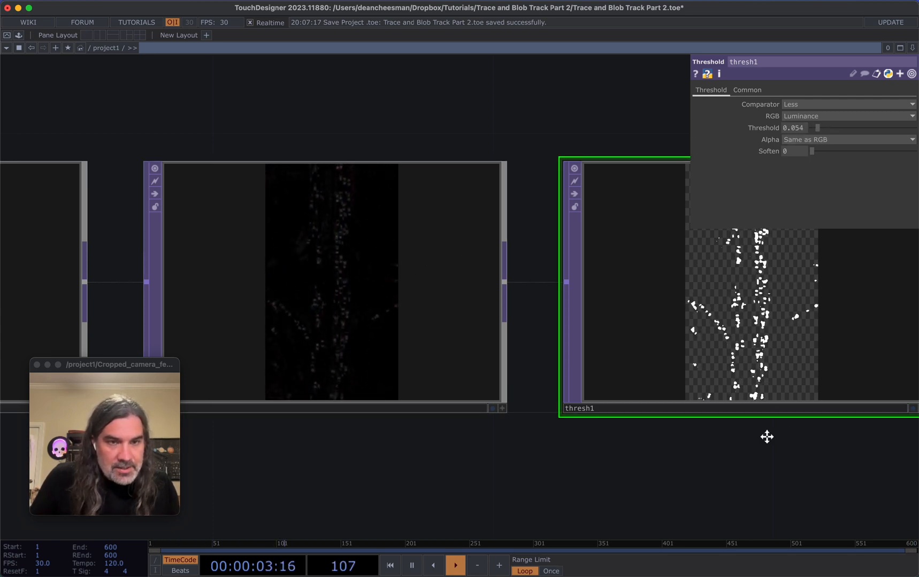
{"action": "key", "text": "shift+h"}
{"action": "left_click_drag", "start_coordinate": [814, 127], "coordinate": [821, 131]}
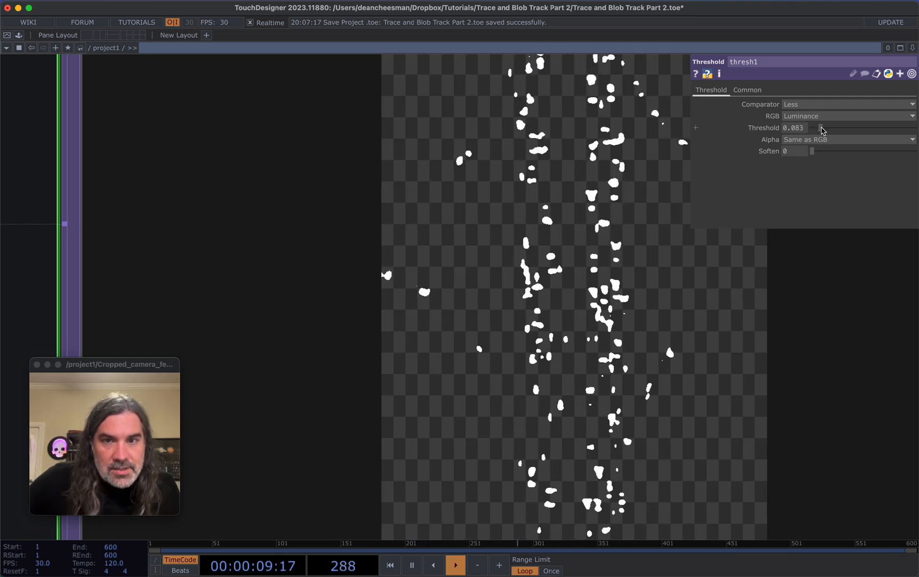
{"action": "left_click_drag", "start_coordinate": [822, 131], "coordinate": [820, 131]}
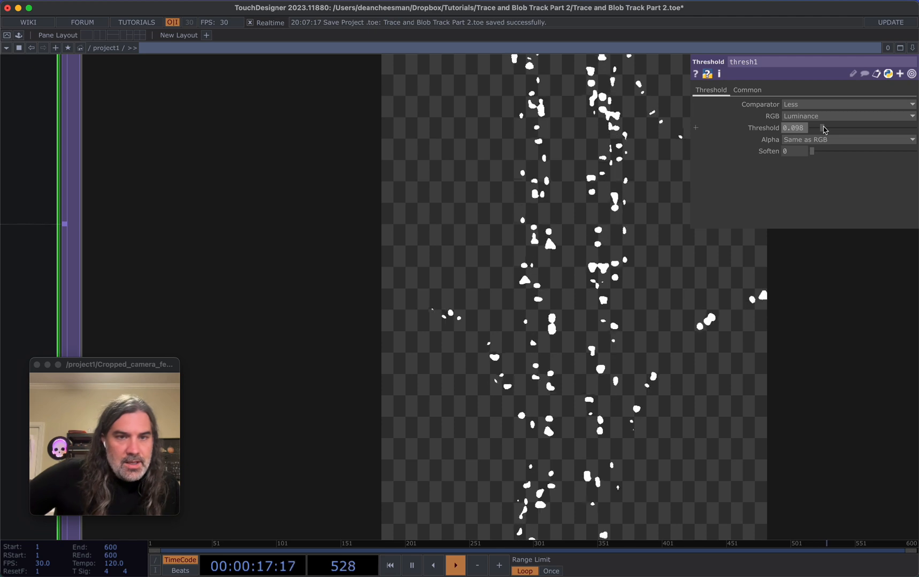
- Add a Blob Track TOP after the Threshold node and place it to its right
{"action": "scroll", "coordinate": [645, 257], "scroll_direction": "down", "scroll_amount": 5}
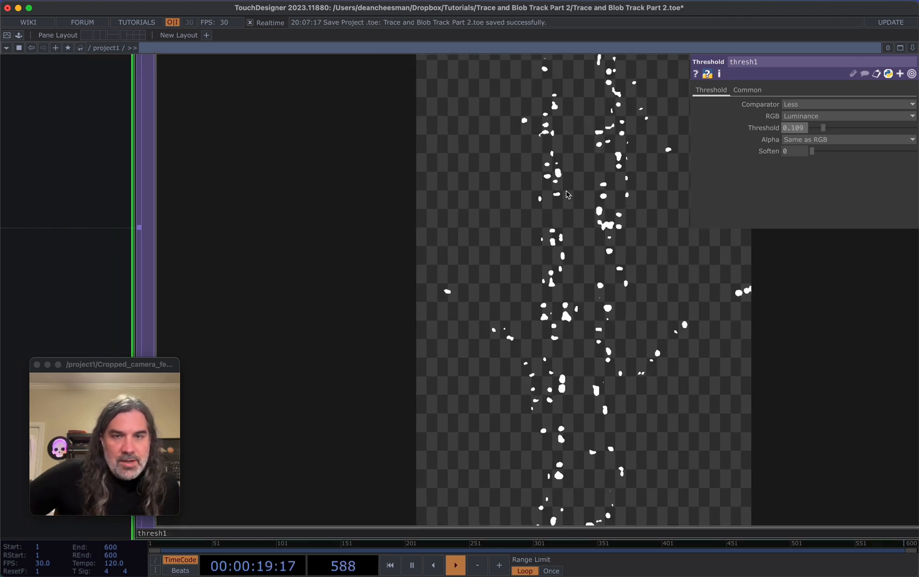
{"action": "scroll", "coordinate": [409, 468], "scroll_direction": "down", "scroll_amount": 5}
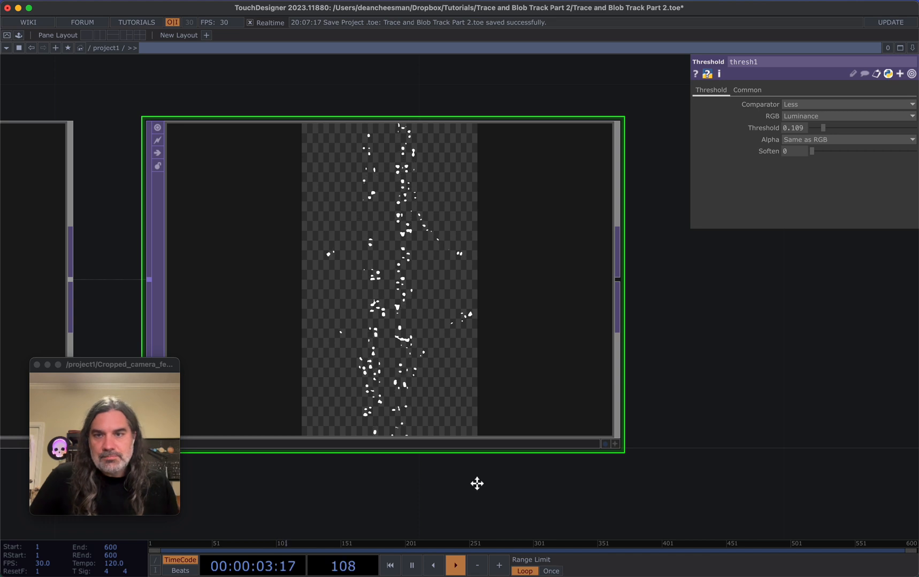
{"action": "scroll", "coordinate": [558, 332], "scroll_direction": "right", "scroll_amount": 5}
{"action": "scroll", "coordinate": [530, 378], "scroll_direction": "down", "scroll_amount": 3}
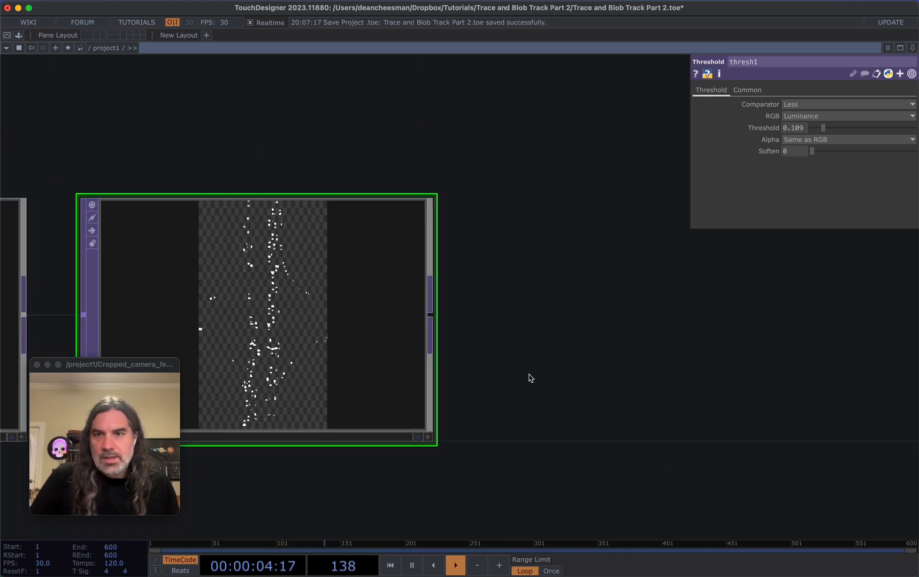
{"action": "left_click", "coordinate": [434, 307]}
{"action": "left_click", "coordinate": [615, 308]}
{"action": "type", "text": "blo"}
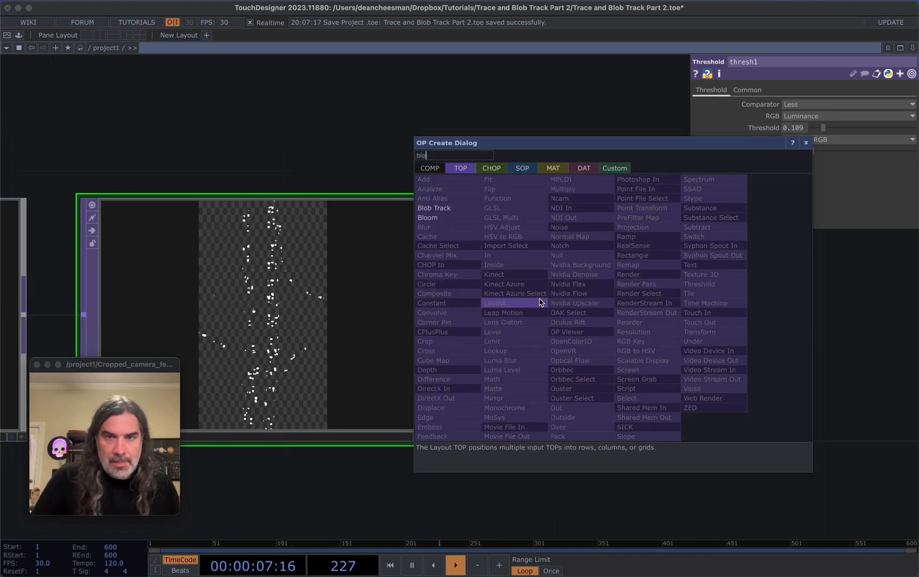
{"action": "left_click", "coordinate": [458, 208]}
{"action": "left_click", "coordinate": [656, 297]}
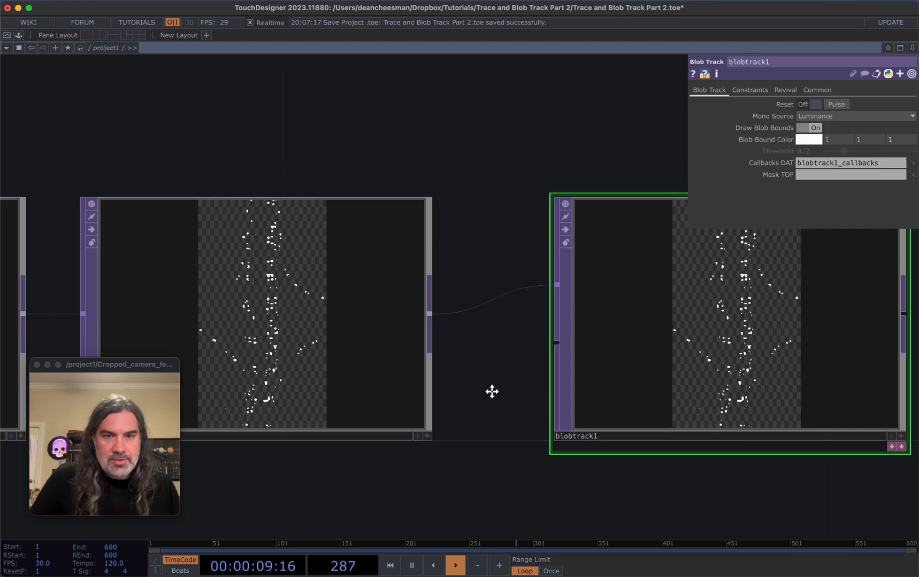
- Expand the callbacks DAT docked under the Blob Track node
{"action": "scroll", "coordinate": [492, 390], "scroll_direction": "right", "scroll_amount": 5}
{"action": "scroll", "coordinate": [556, 374], "scroll_direction": "right", "scroll_amount": 1}
{"action": "left_click", "coordinate": [734, 380]}
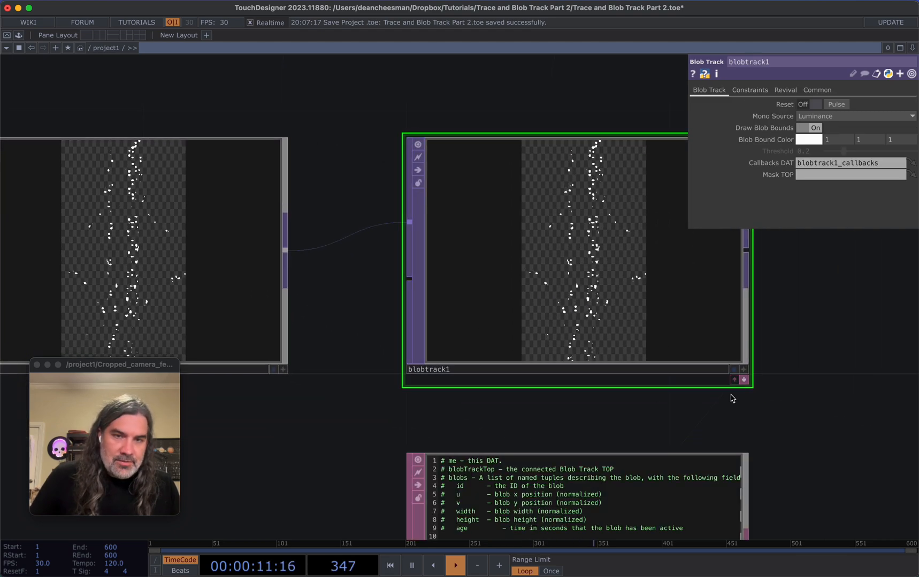
- Examine the Blob Track node's output preview closely for blob bounds around the moving cars
{"action": "scroll", "coordinate": [632, 404], "scroll_direction": "right", "scroll_amount": 5}
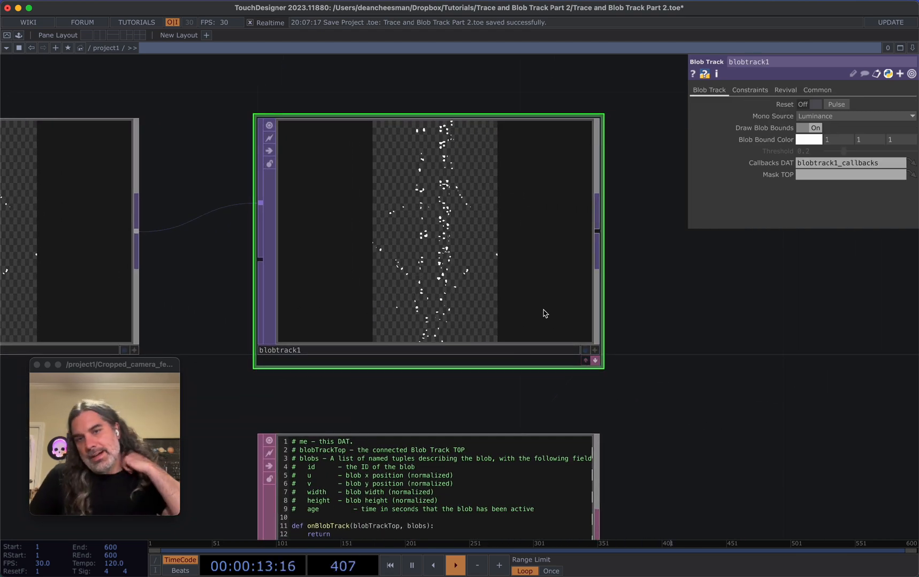
{"action": "middle_click", "coordinate": [493, 318]}
{"action": "scroll", "coordinate": [693, 314], "scroll_direction": "up", "scroll_amount": 5}
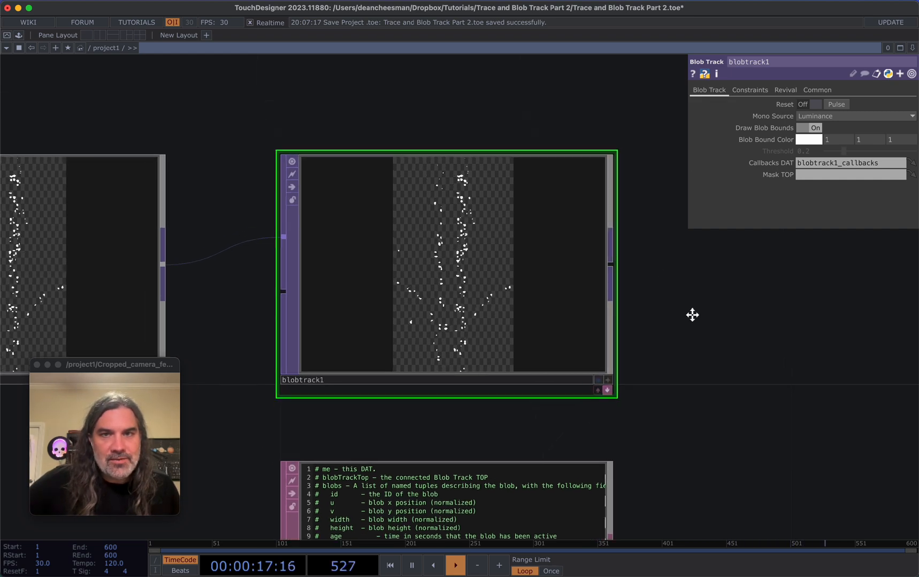
{"action": "scroll", "coordinate": [524, 320], "scroll_direction": "up", "scroll_amount": 5}
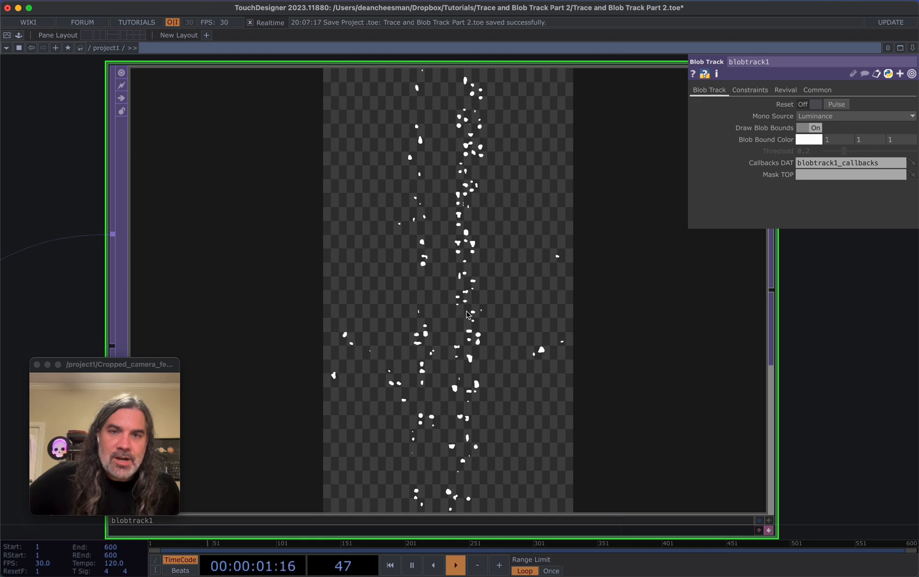
{"action": "scroll", "coordinate": [466, 315], "scroll_direction": "down", "scroll_amount": 8}
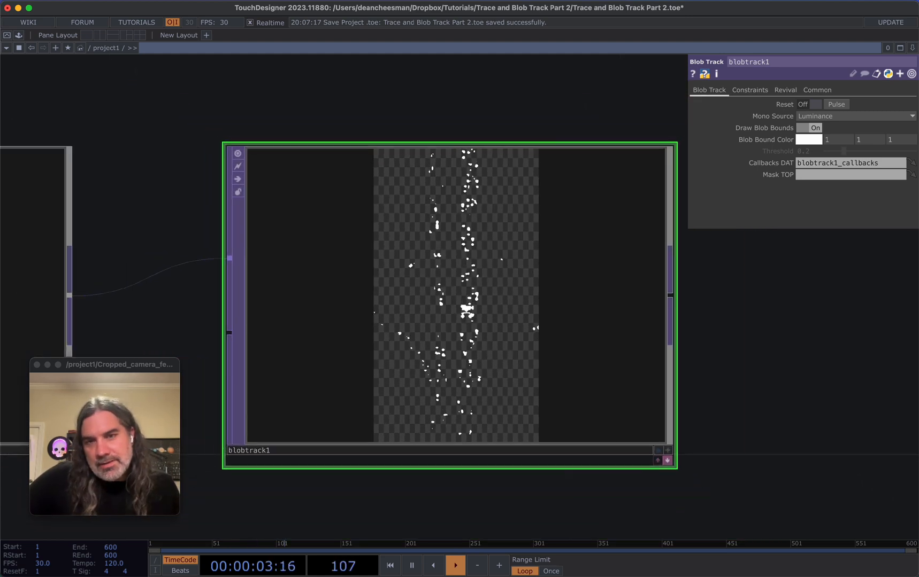
{"action": "scroll", "coordinate": [466, 314], "scroll_direction": "up", "scroll_amount": 5}
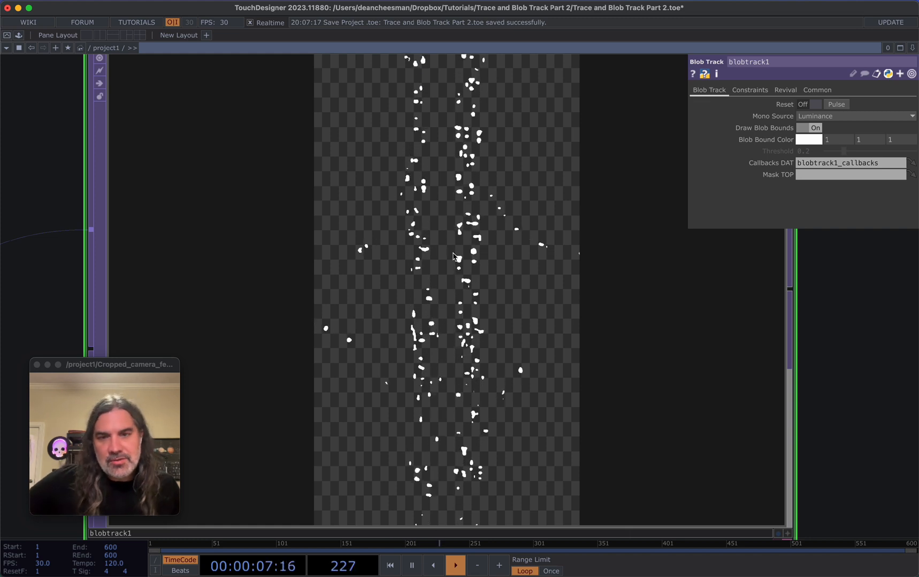
{"action": "scroll", "coordinate": [434, 308], "scroll_direction": "down", "scroll_amount": 2}
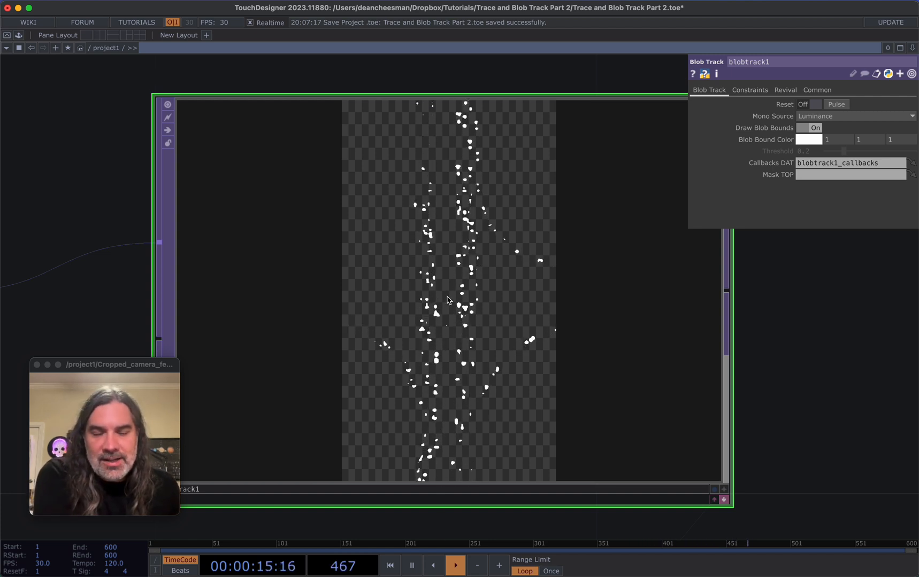
{"action": "scroll", "coordinate": [447, 299], "scroll_direction": "down", "scroll_amount": 2}
{"action": "scroll", "coordinate": [460, 304], "scroll_direction": "up", "scroll_amount": 3}
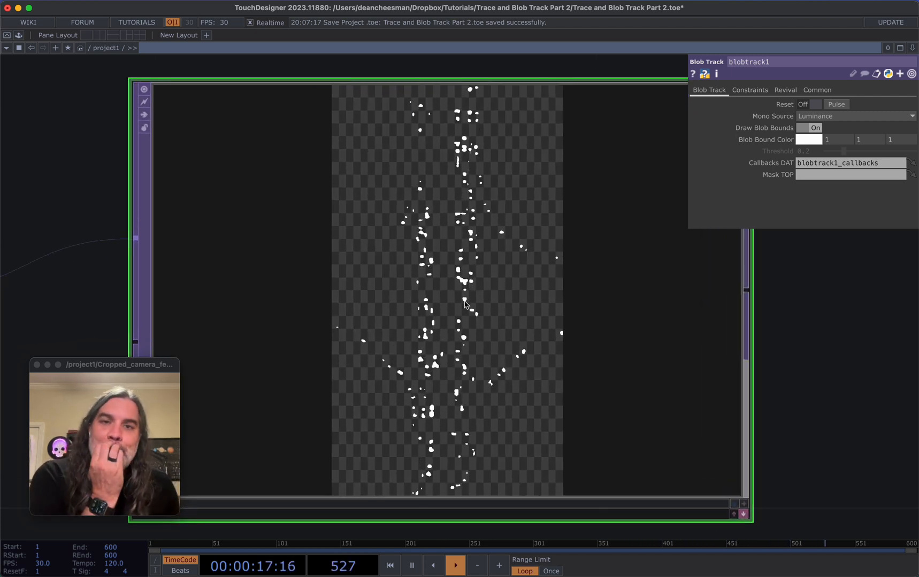
{"action": "scroll", "coordinate": [464, 305], "scroll_direction": "down", "scroll_amount": 5}
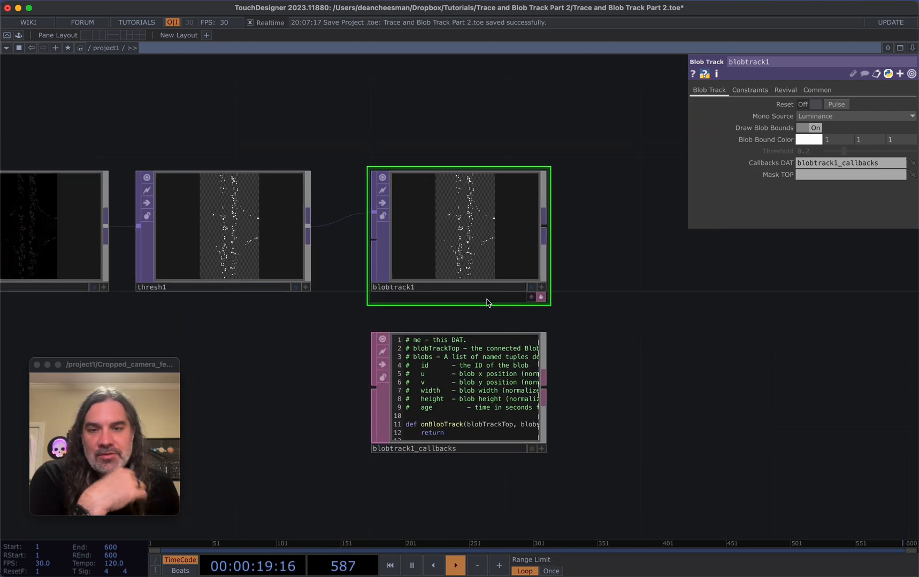
{"action": "scroll", "coordinate": [480, 253], "scroll_direction": "up", "scroll_amount": 5}
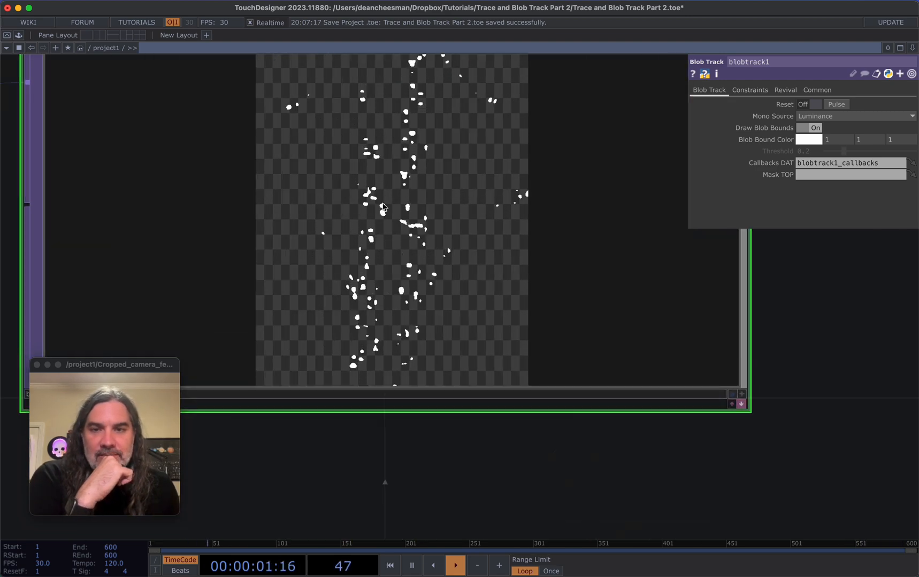
- Set the Blob Track node's Blob Bound Color to pure red (1, 0, 0)
{"action": "scroll", "coordinate": [570, 287], "scroll_direction": "down", "scroll_amount": 3}
{"action": "scroll", "coordinate": [734, 322], "scroll_direction": "up", "scroll_amount": 5}
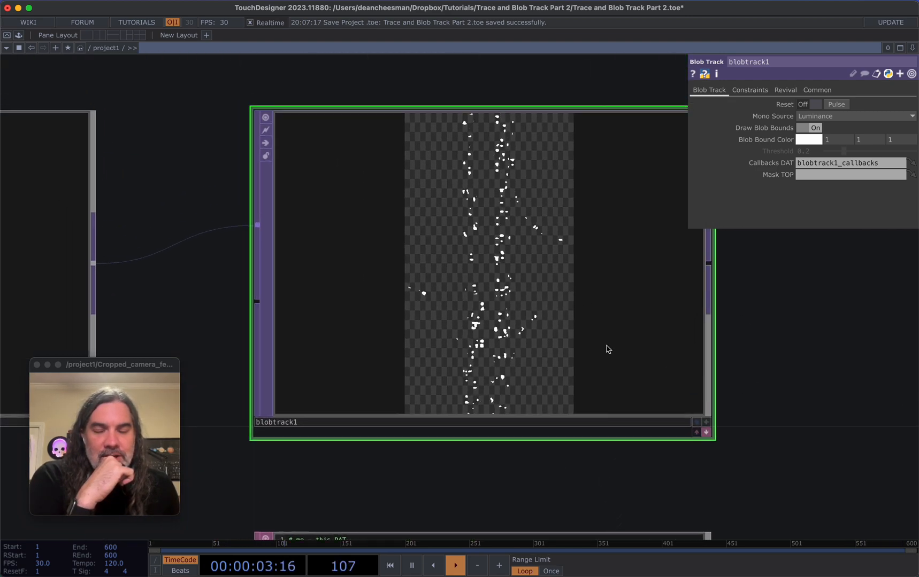
{"action": "left_click", "coordinate": [816, 142]}
{"action": "left_click", "coordinate": [808, 95]}
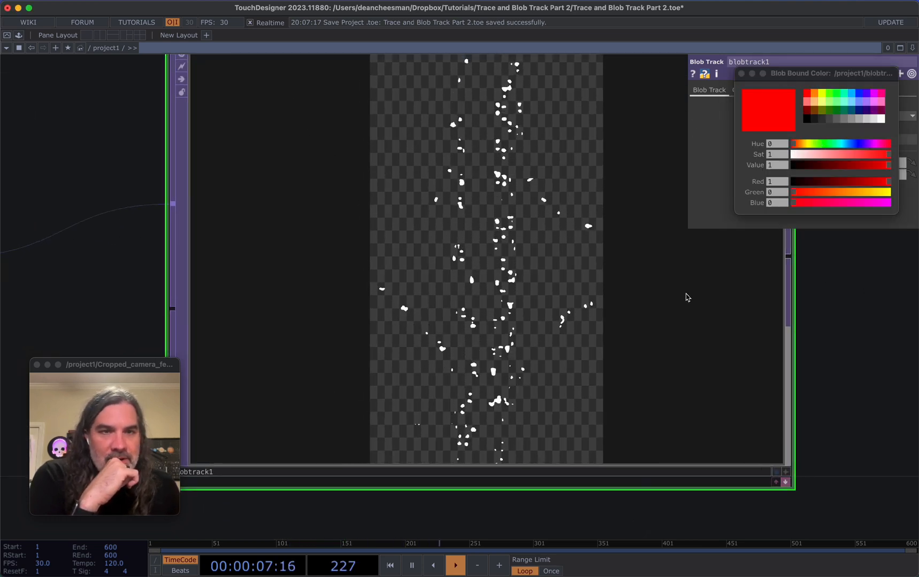
{"action": "scroll", "coordinate": [687, 298], "scroll_direction": "up", "scroll_amount": 3}
{"action": "left_click", "coordinate": [741, 74]}
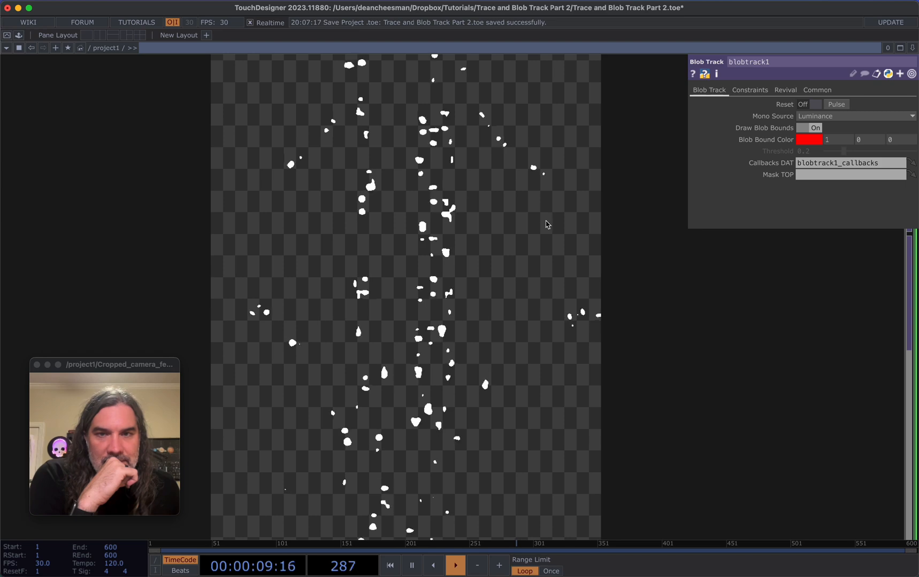
- Lower the Blob Track node's Minimum Blob Size to 0.002 and inspect the blob bounds in its preview
{"action": "scroll", "coordinate": [594, 187], "scroll_direction": "down", "scroll_amount": 3}
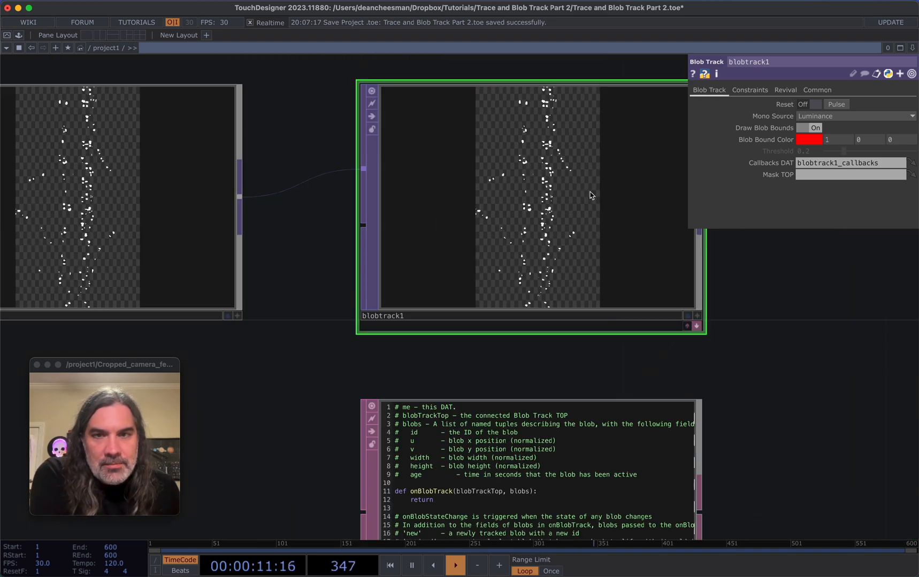
{"action": "scroll", "coordinate": [585, 199], "scroll_direction": "up", "scroll_amount": 1}
{"action": "left_click", "coordinate": [750, 91]}
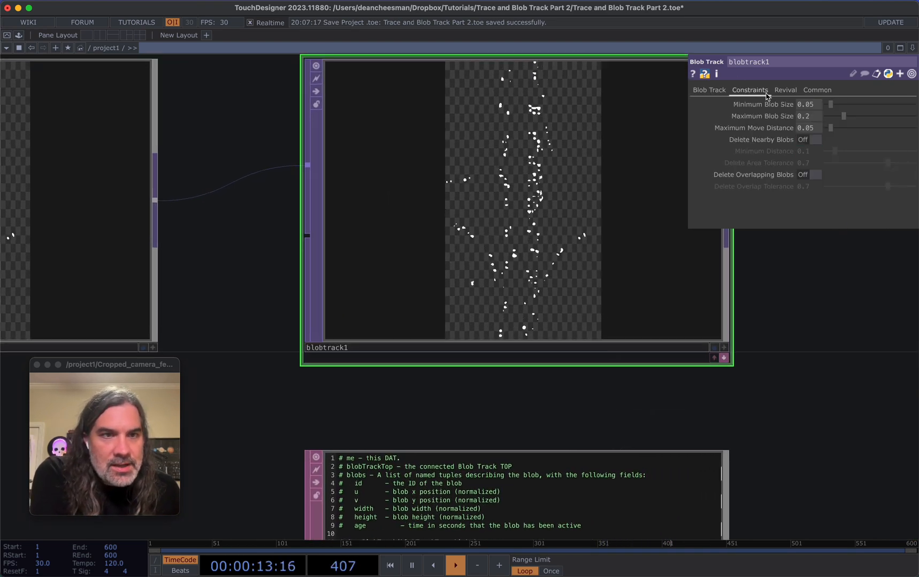
{"action": "left_click", "coordinate": [711, 90]}
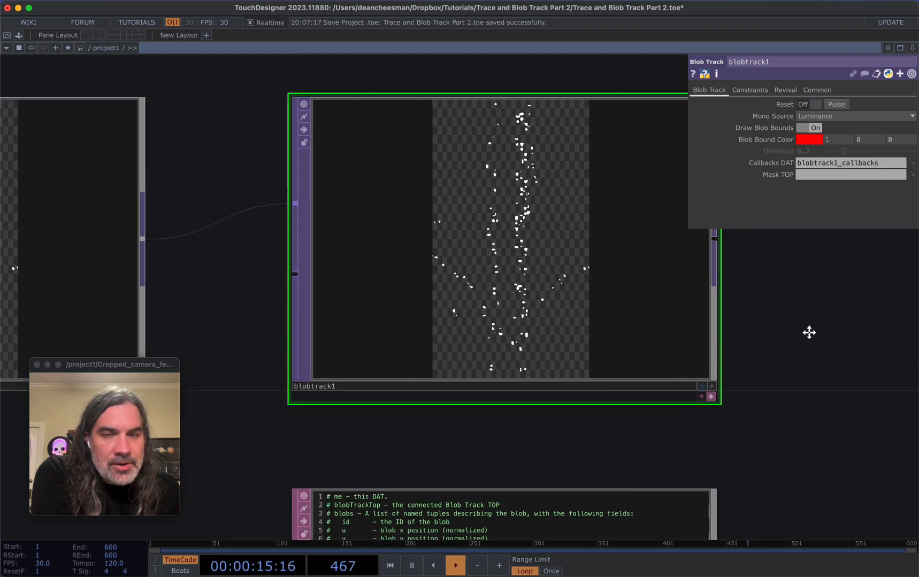
{"action": "scroll", "coordinate": [531, 290], "scroll_direction": "up", "scroll_amount": 3}
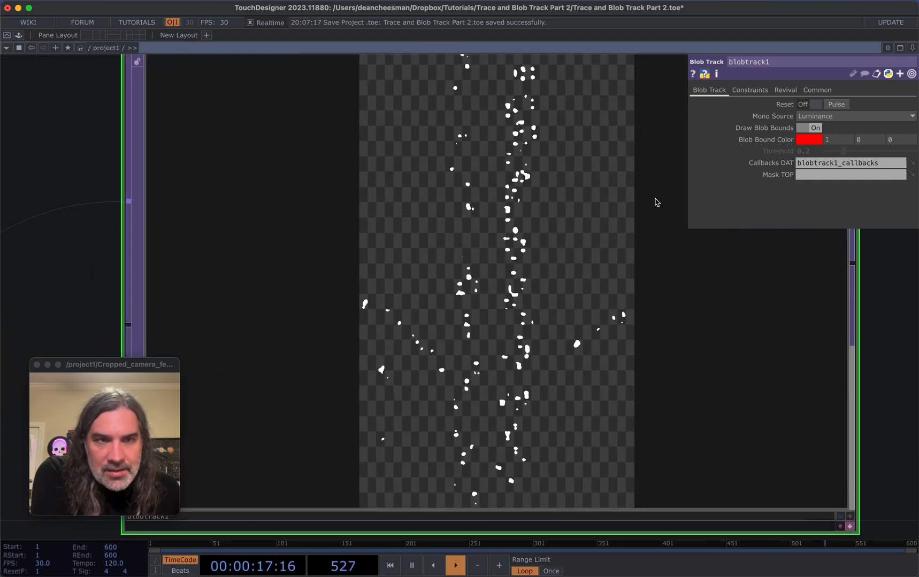
{"action": "left_click", "coordinate": [749, 91]}
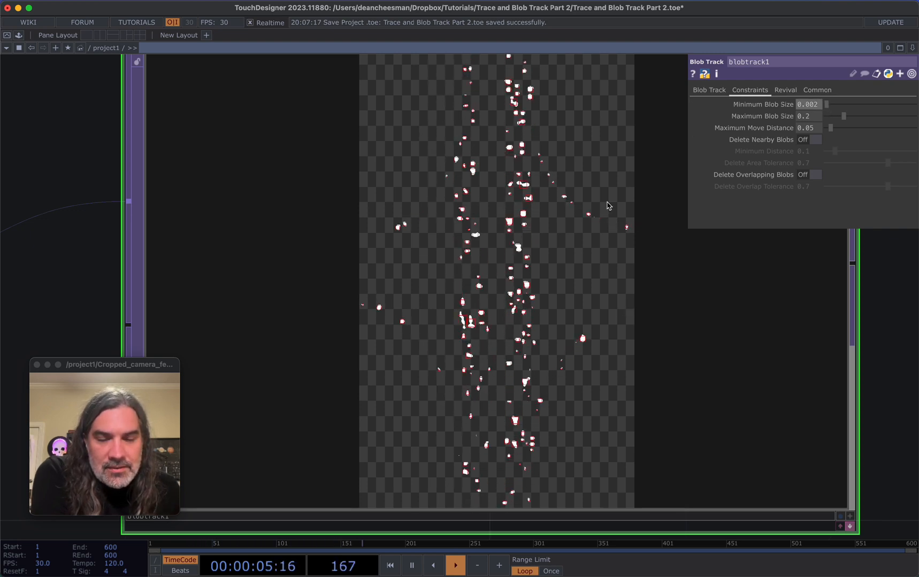
{"action": "scroll", "coordinate": [607, 206], "scroll_direction": "up", "scroll_amount": 4}
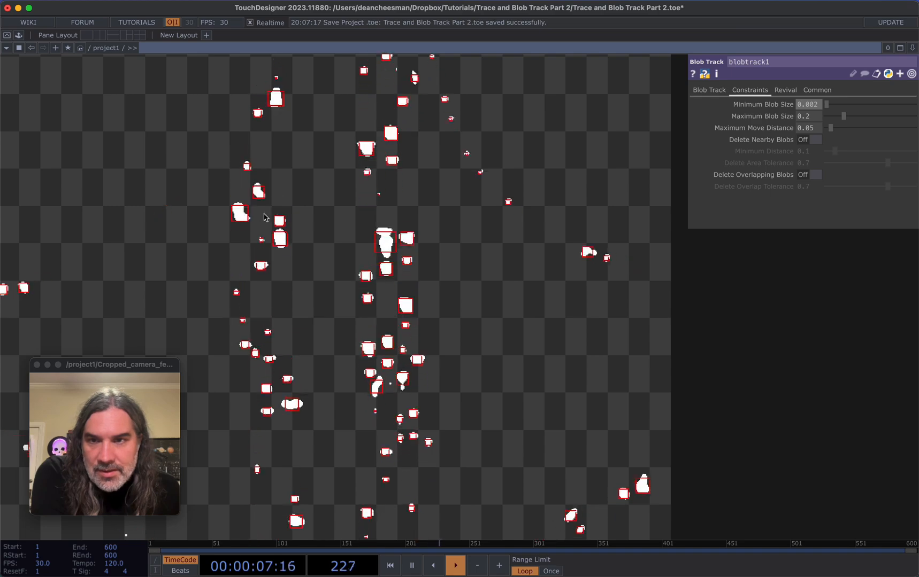
{"action": "scroll", "coordinate": [289, 238], "scroll_direction": "down", "scroll_amount": 2}
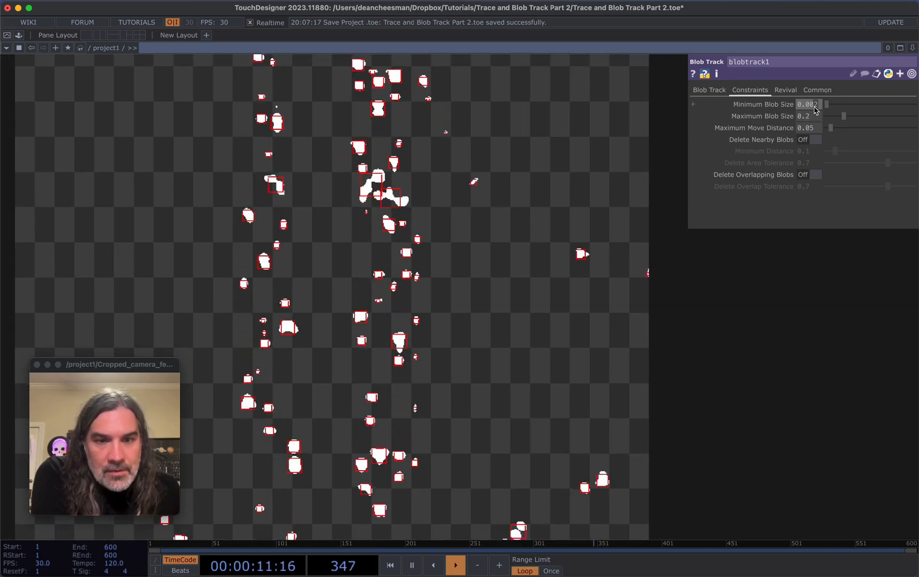
- Set the Blob Track node's Minimum Blob Size to 0.007 and inspect the bounds around the larger blobs
{"action": "middle_click_drag", "start_coordinate": [815, 110], "coordinate": [816, 85]}
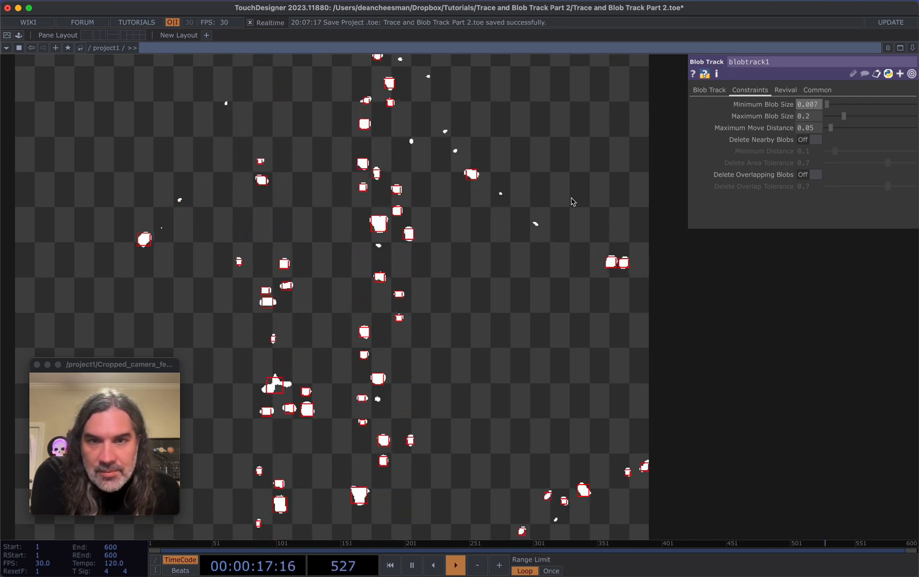
{"action": "scroll", "coordinate": [571, 202], "scroll_direction": "down", "scroll_amount": 3}
{"action": "scroll", "coordinate": [524, 278], "scroll_direction": "up", "scroll_amount": 2}
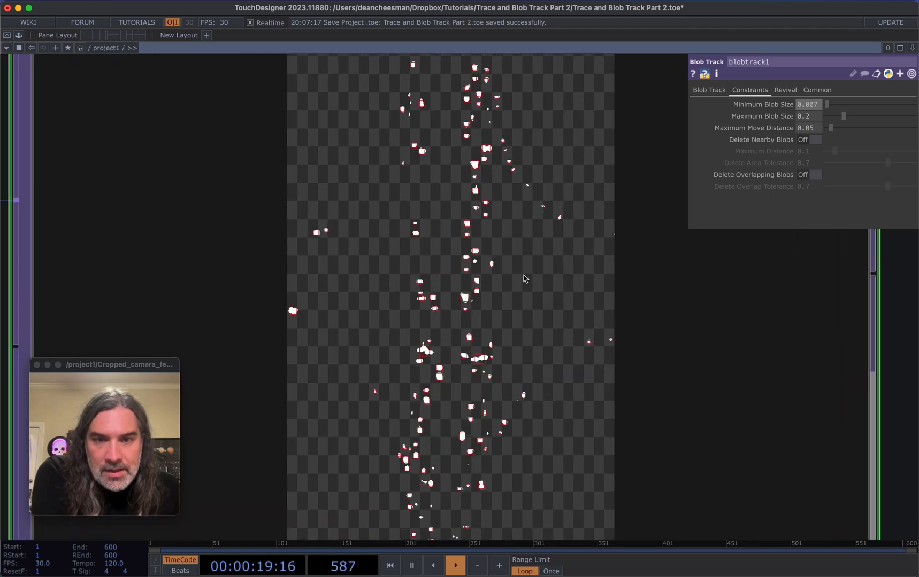
{"action": "scroll", "coordinate": [574, 262], "scroll_direction": "down", "scroll_amount": 1}
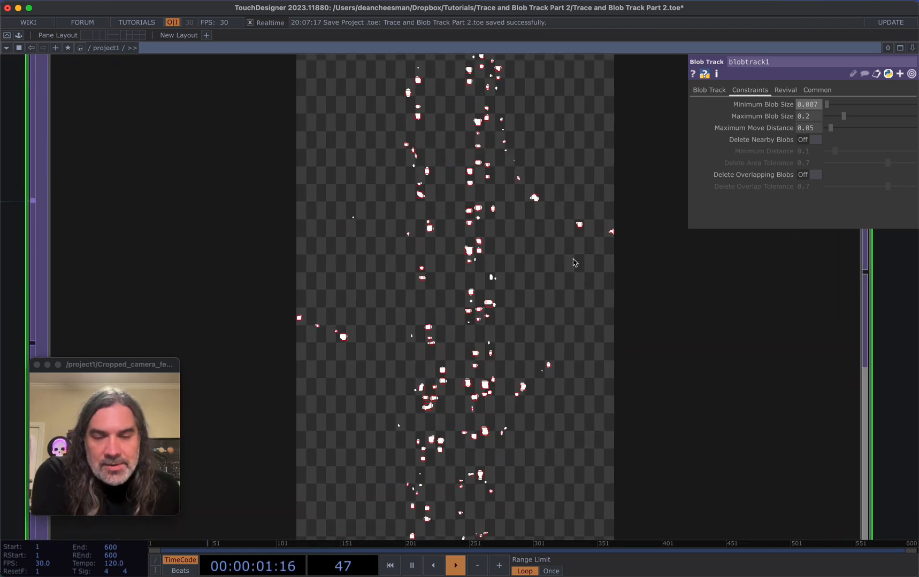
{"action": "scroll", "coordinate": [574, 262], "scroll_direction": "down", "scroll_amount": 4}
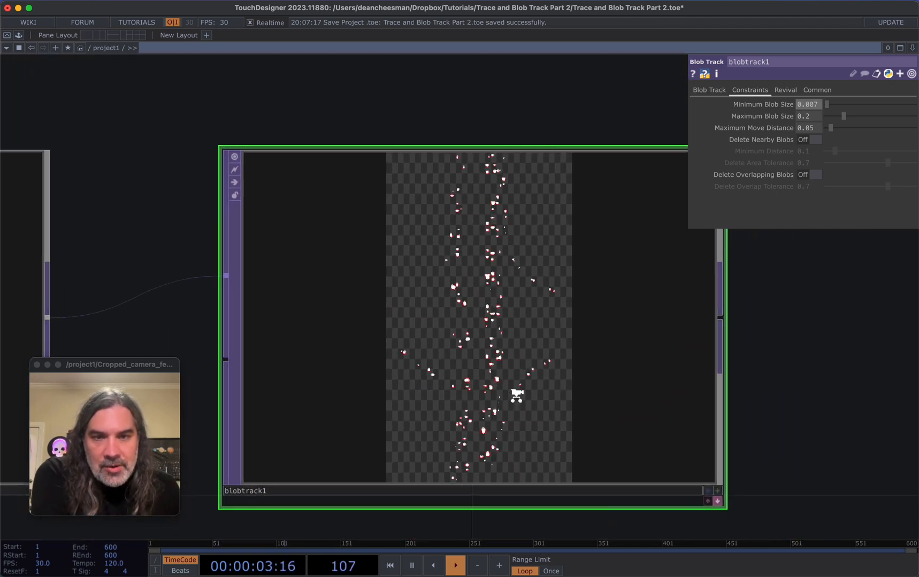
- Check the CPU and GPU cook times in the Blob Track node's operator info
{"action": "scroll", "coordinate": [799, 381], "scroll_direction": "down", "scroll_amount": 8}
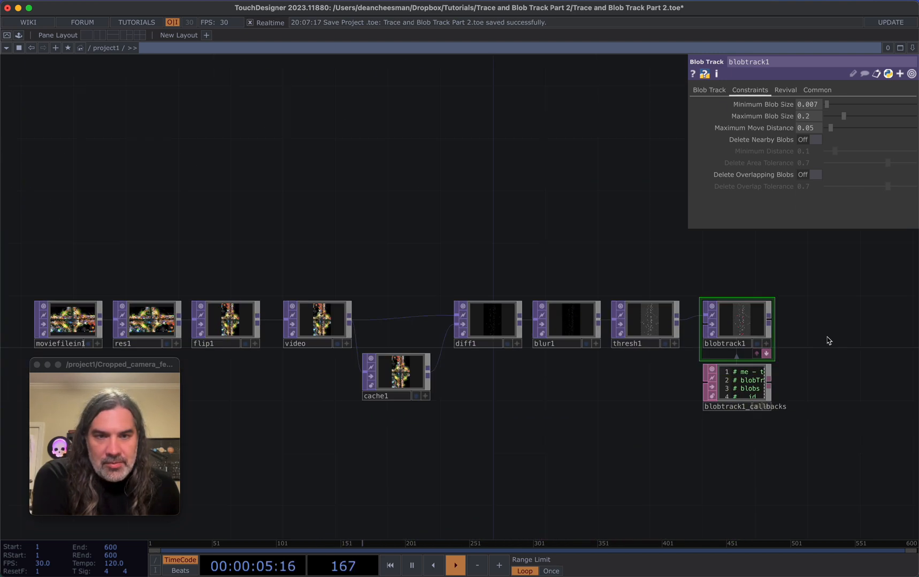
{"action": "scroll", "coordinate": [511, 312], "scroll_direction": "up", "scroll_amount": 2}
{"action": "middle_click", "coordinate": [512, 312]}
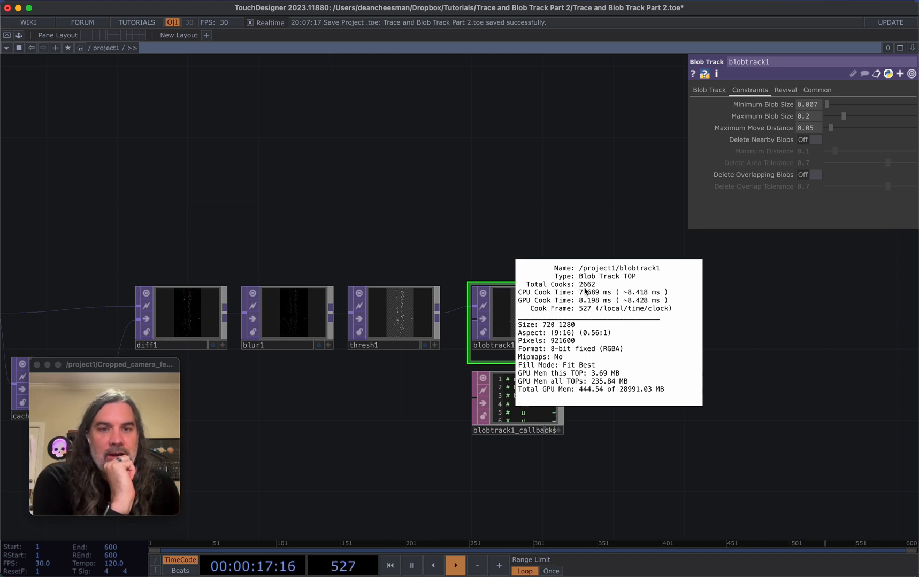
{"action": "scroll", "coordinate": [526, 283], "scroll_direction": "up", "scroll_amount": 2}
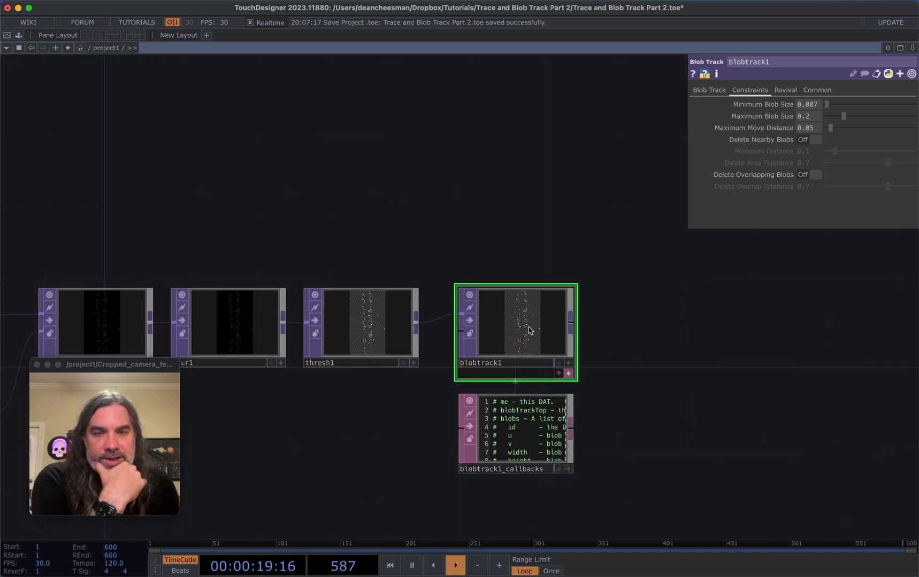
- Move the Blob Track node away from the Threshold node and recheck its cook times in the operator info
{"action": "left_click_drag", "start_coordinate": [529, 328], "coordinate": [605, 324]}
{"action": "scroll", "coordinate": [615, 323], "scroll_direction": "up", "scroll_amount": 3}
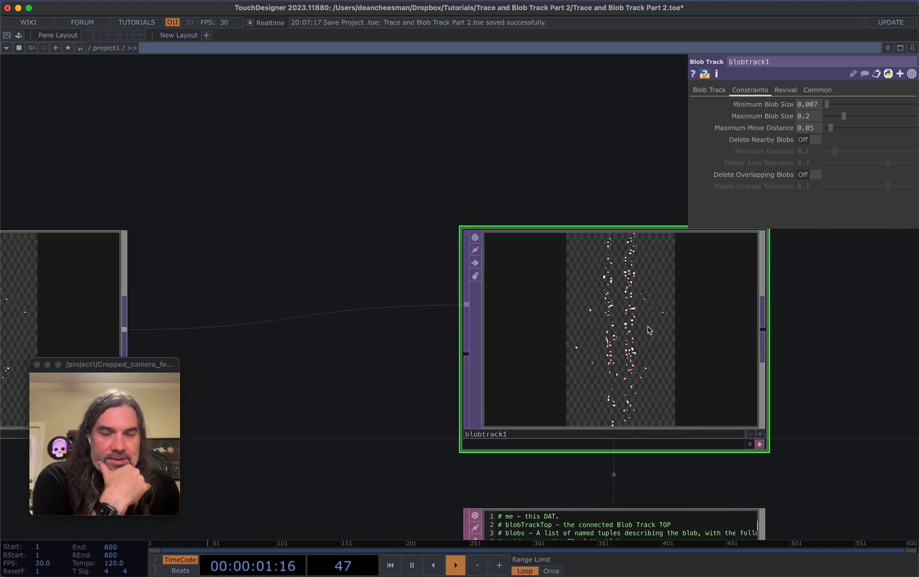
{"action": "middle_click", "coordinate": [647, 330]}
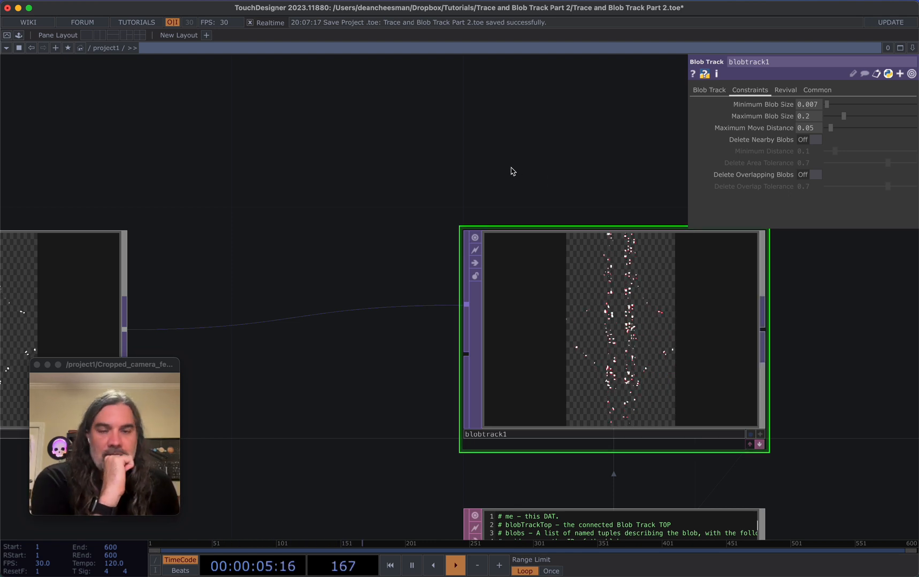
{"action": "scroll", "coordinate": [511, 172], "scroll_direction": "right", "scroll_amount": 5}
{"action": "middle_click", "coordinate": [478, 332]}
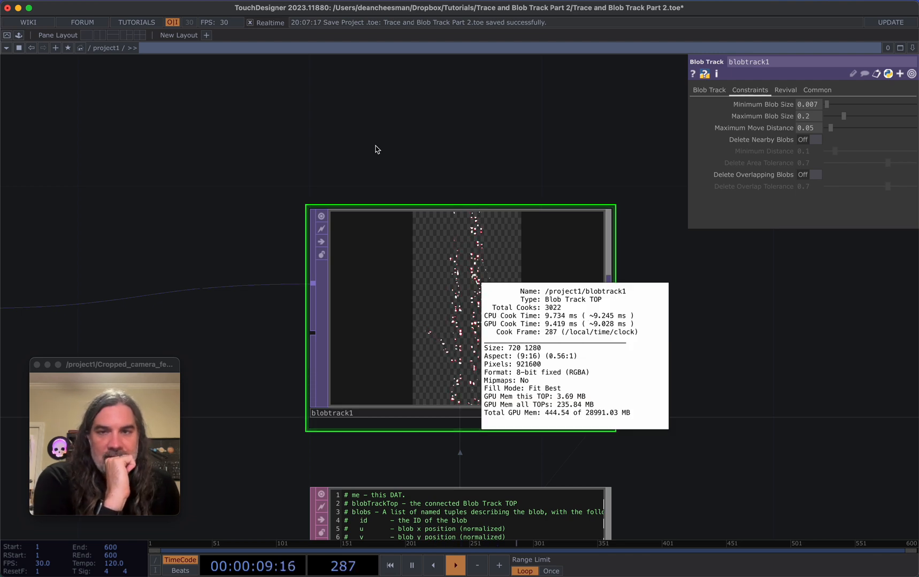
- Widen the gap between the Threshold and Blob Track nodes to leave room for another node
{"action": "scroll", "coordinate": [467, 164], "scroll_direction": "down", "scroll_amount": 2}
{"action": "scroll", "coordinate": [336, 306], "scroll_direction": "left", "scroll_amount": 5}
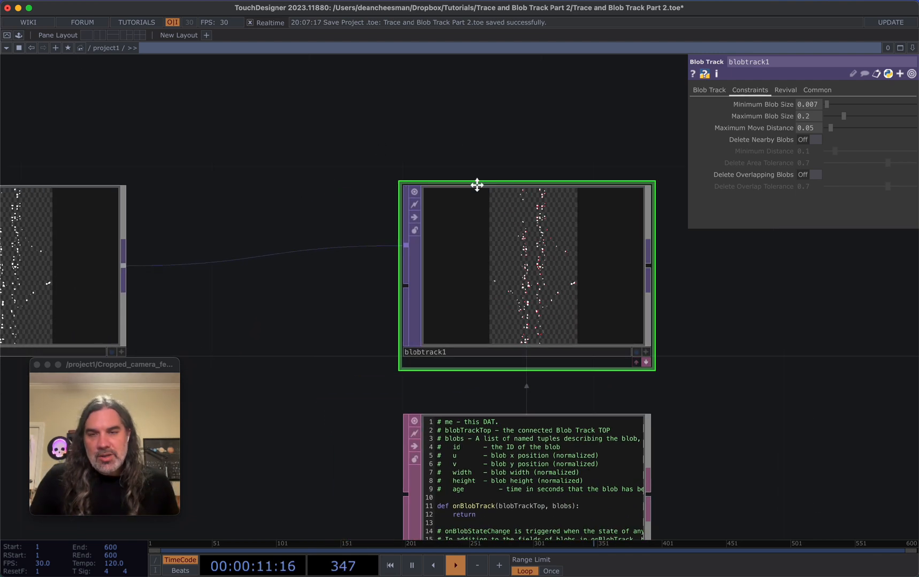
{"action": "scroll", "coordinate": [475, 184], "scroll_direction": "down", "scroll_amount": 2}
{"action": "scroll", "coordinate": [505, 295], "scroll_direction": "up", "scroll_amount": 2}
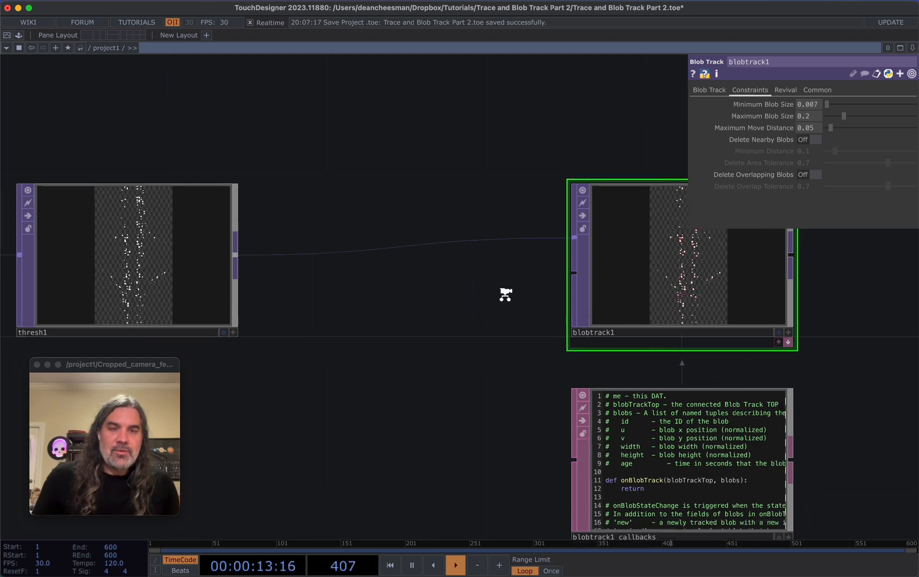
{"action": "scroll", "coordinate": [516, 290], "scroll_direction": "right", "scroll_amount": 4}
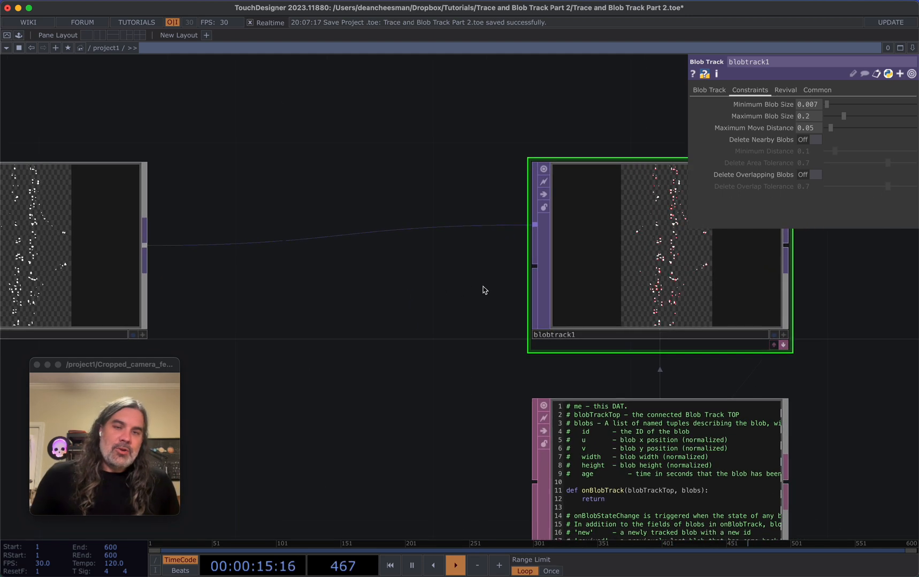
{"action": "scroll", "coordinate": [551, 227], "scroll_direction": "down", "scroll_amount": 2}
{"action": "scroll", "coordinate": [490, 247], "scroll_direction": "left", "scroll_amount": 4}
{"action": "scroll", "coordinate": [588, 246], "scroll_direction": "right", "scroll_amount": 4}
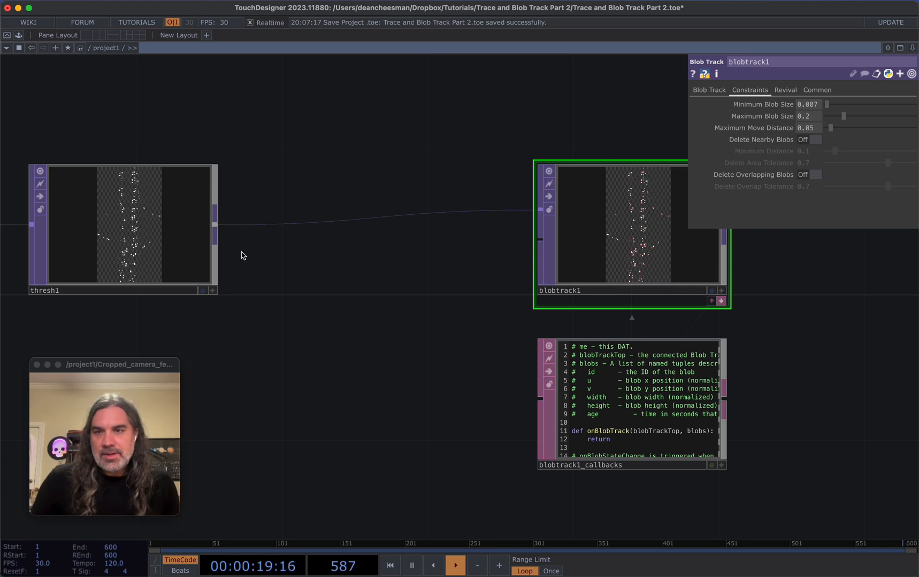
- Add a Constant TOP fed by the Threshold node and place it between the Threshold and Blob Track nodes
{"action": "key", "text": "Tab"}
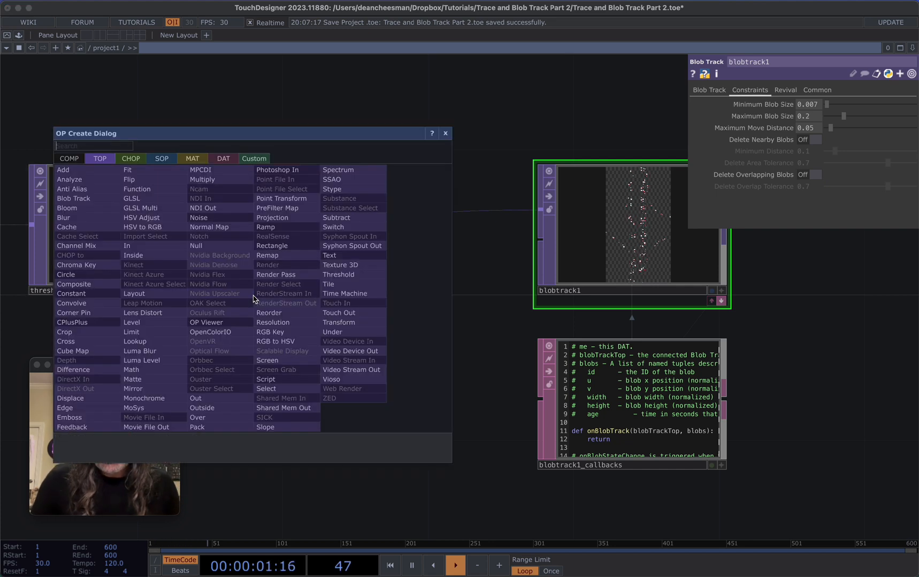
{"action": "type", "text": "c"}
{"action": "left_click", "coordinate": [71, 293]}
{"action": "left_click", "coordinate": [384, 324]}
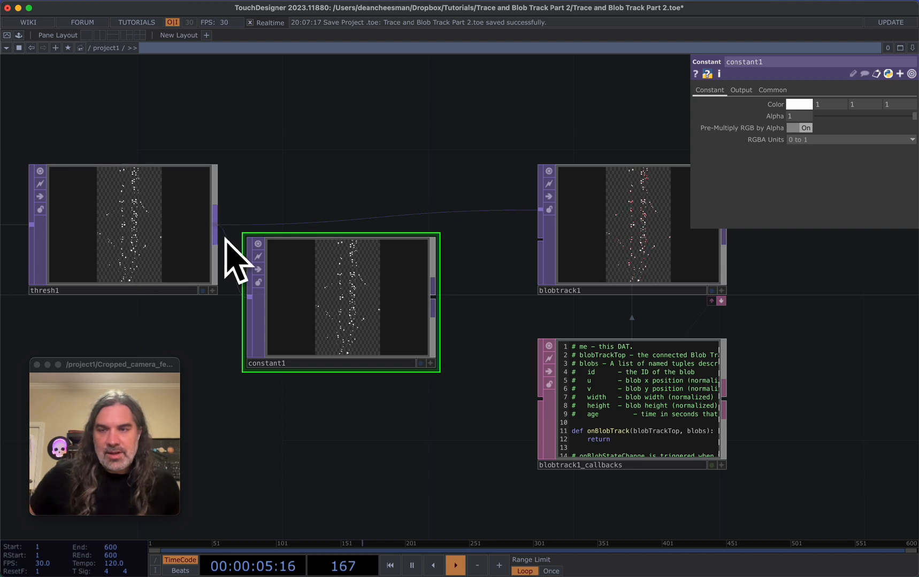
{"action": "left_click_drag", "start_coordinate": [367, 311], "coordinate": [387, 315]}
{"action": "scroll", "coordinate": [386, 316], "scroll_direction": "up", "scroll_amount": 1}
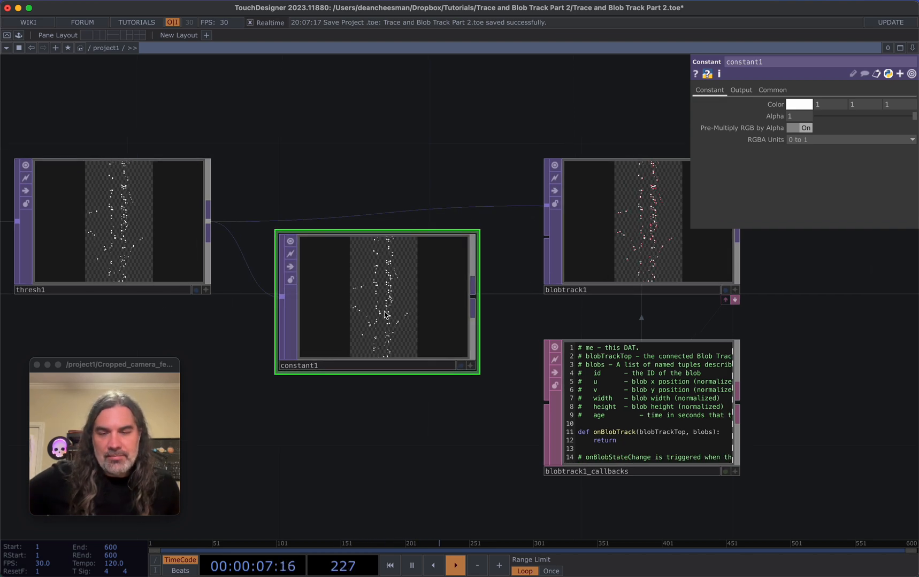
- Set the Constant node's alpha to 0 and connect its output to the Blob Track node's second input
{"action": "scroll", "coordinate": [383, 315], "scroll_direction": "up", "scroll_amount": 3}
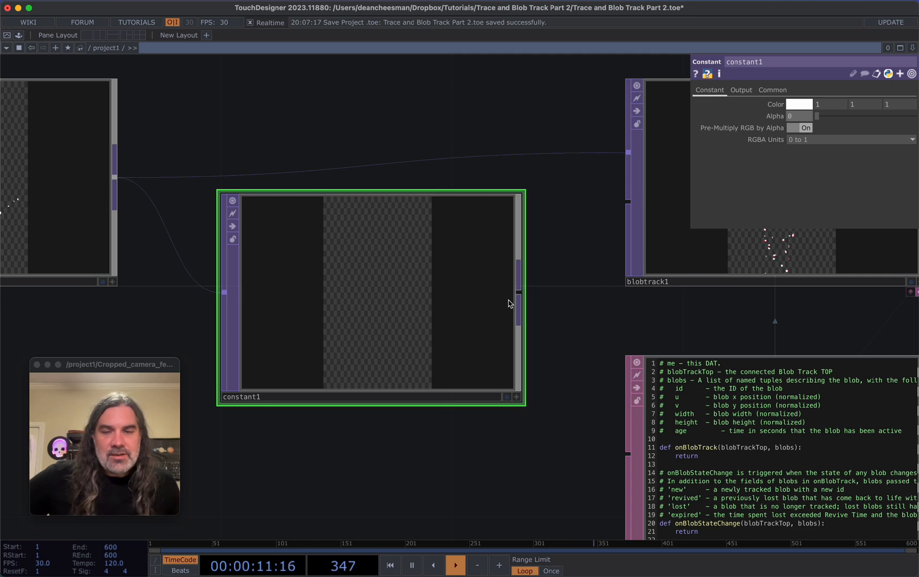
{"action": "left_click_drag", "start_coordinate": [508, 303], "coordinate": [444, 293]}
{"action": "scroll", "coordinate": [509, 308], "scroll_direction": "right", "scroll_amount": 5}
- Check the Blob Track node's cook times in its operator info with the Constant node connected
{"action": "middle_click", "coordinate": [569, 234]}
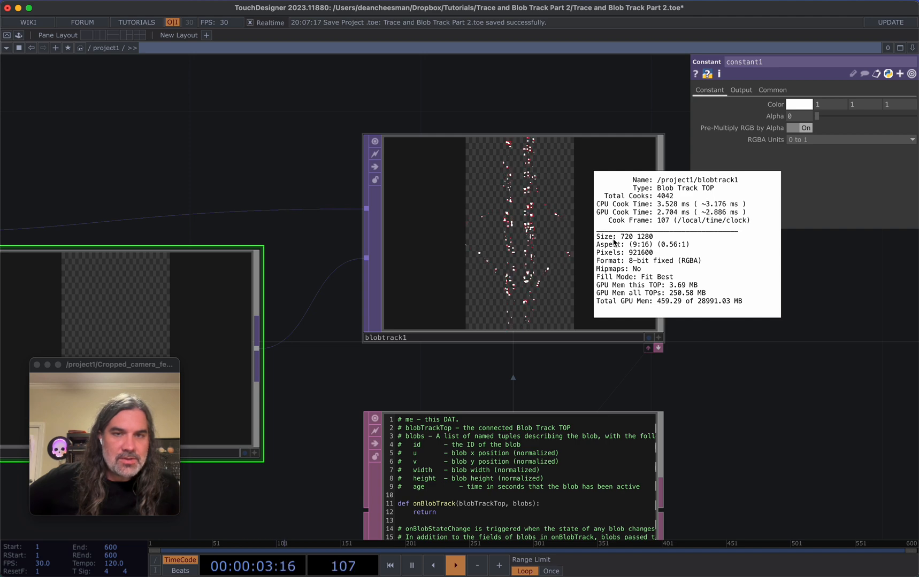
{"action": "scroll", "coordinate": [373, 190], "scroll_direction": "right", "scroll_amount": 3}
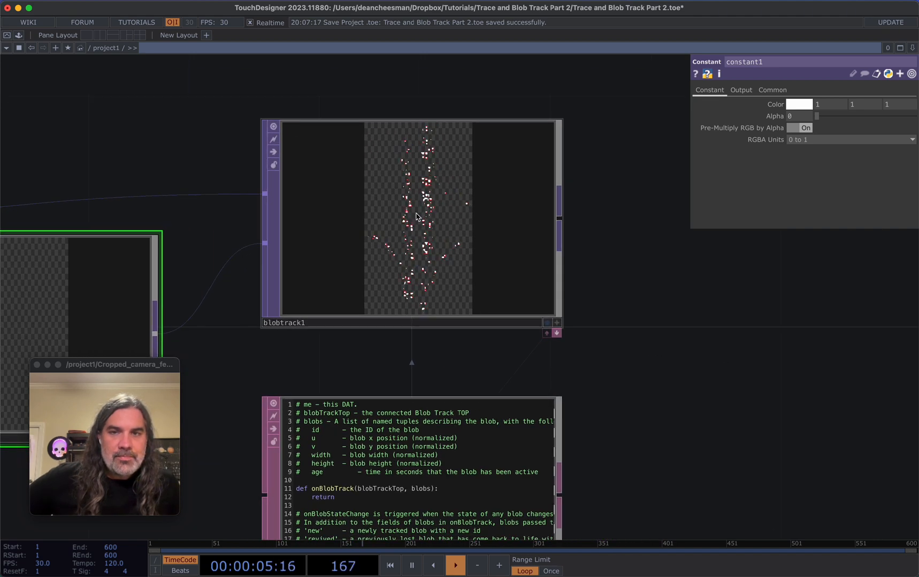
{"action": "scroll", "coordinate": [638, 282], "scroll_direction": "down", "scroll_amount": 3}
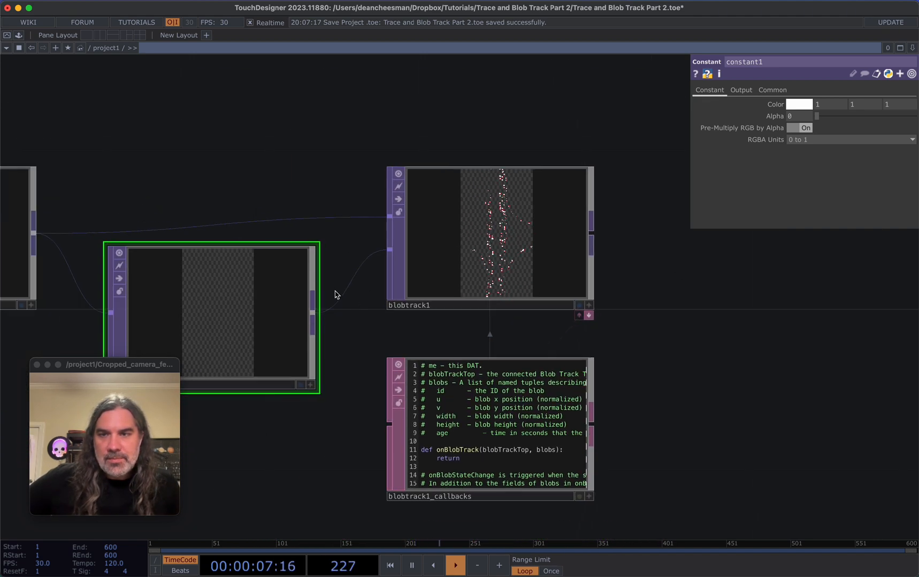
- Move the Constant node lower, clear of the wire running from Threshold to Blob Track
{"action": "left_click_drag", "start_coordinate": [246, 287], "coordinate": [245, 326]}
{"action": "scroll", "coordinate": [324, 201], "scroll_direction": "left", "scroll_amount": 2}
{"action": "scroll", "coordinate": [324, 201], "scroll_direction": "down", "scroll_amount": 2}
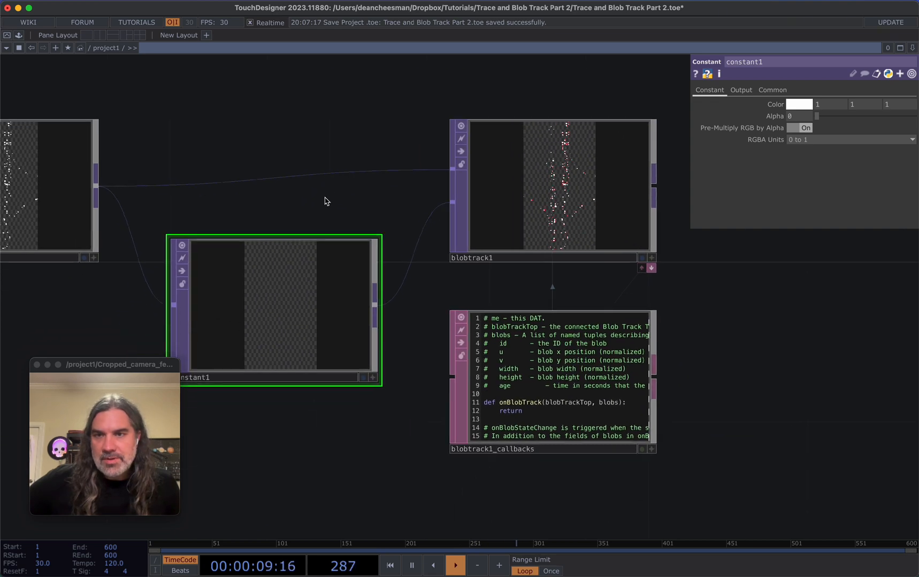
{"action": "scroll", "coordinate": [327, 251], "scroll_direction": "down", "scroll_amount": 3}
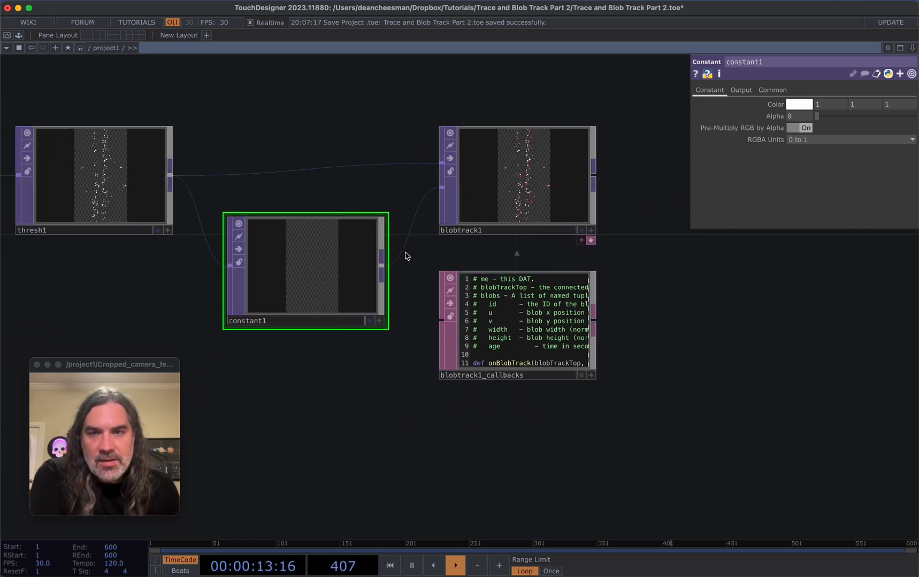
- Expand the docked blobs table DAT of the Blob Track node beside its callbacks DAT
{"action": "left_click_drag", "start_coordinate": [668, 328], "coordinate": [604, 372]}
{"action": "scroll", "coordinate": [602, 368], "scroll_direction": "down", "scroll_amount": 3}
{"action": "scroll", "coordinate": [601, 364], "scroll_direction": "up", "scroll_amount": 5}
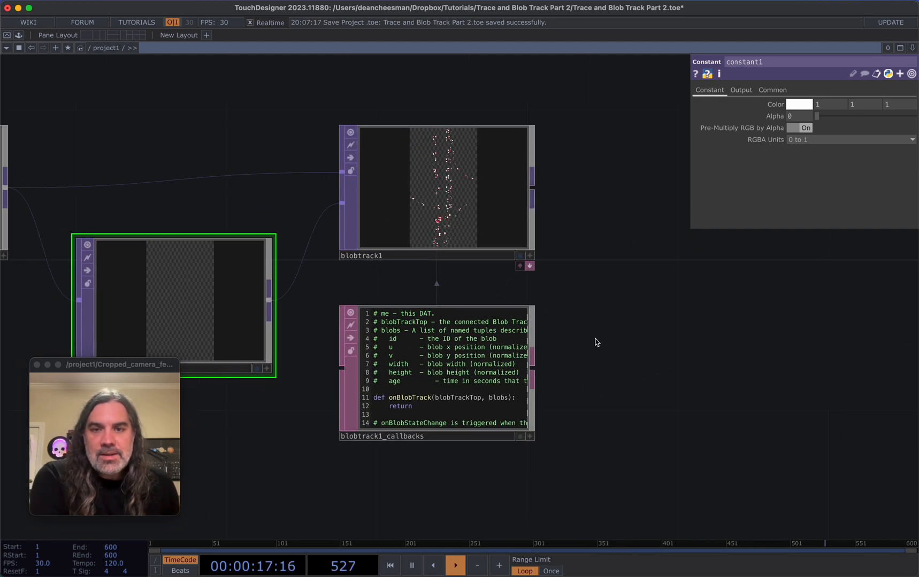
{"action": "scroll", "coordinate": [580, 327], "scroll_direction": "right", "scroll_amount": 3}
{"action": "scroll", "coordinate": [580, 327], "scroll_direction": "down", "scroll_amount": 2}
{"action": "left_click", "coordinate": [489, 249]}
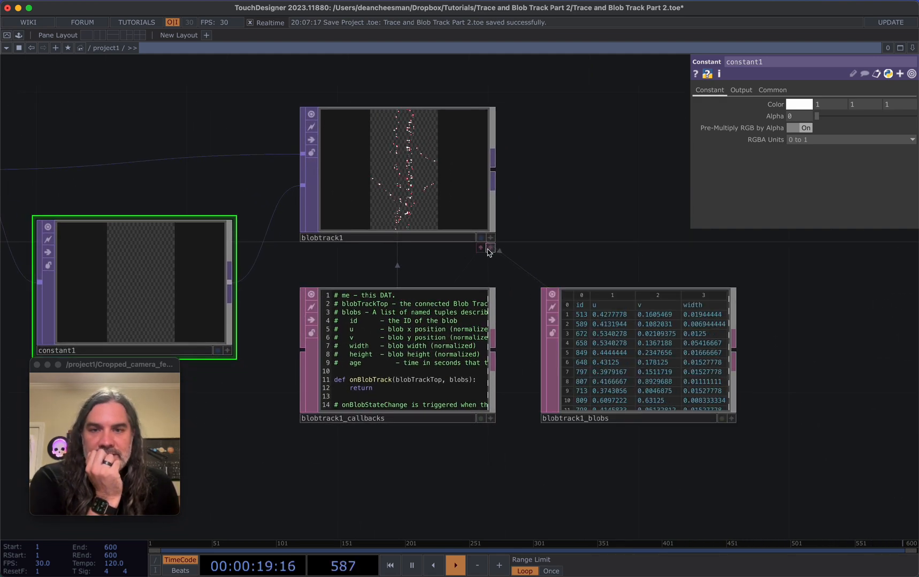
- Examine the blobs table's columns, from id, u, v, width and height through to age and lost time
{"action": "scroll", "coordinate": [783, 373], "scroll_direction": "up", "scroll_amount": 4}
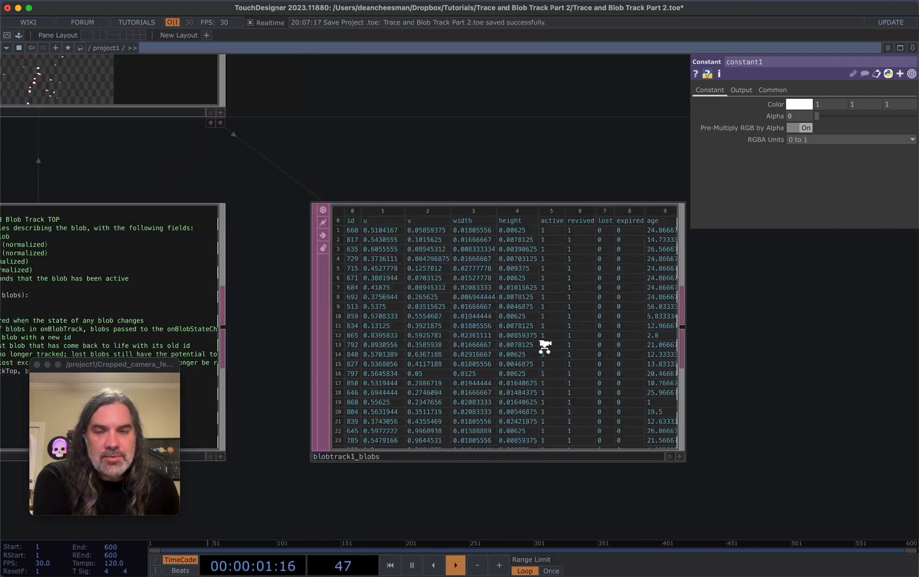
{"action": "scroll", "coordinate": [544, 347], "scroll_direction": "up", "scroll_amount": 2}
{"action": "scroll", "coordinate": [340, 232], "scroll_direction": "down", "scroll_amount": 4}
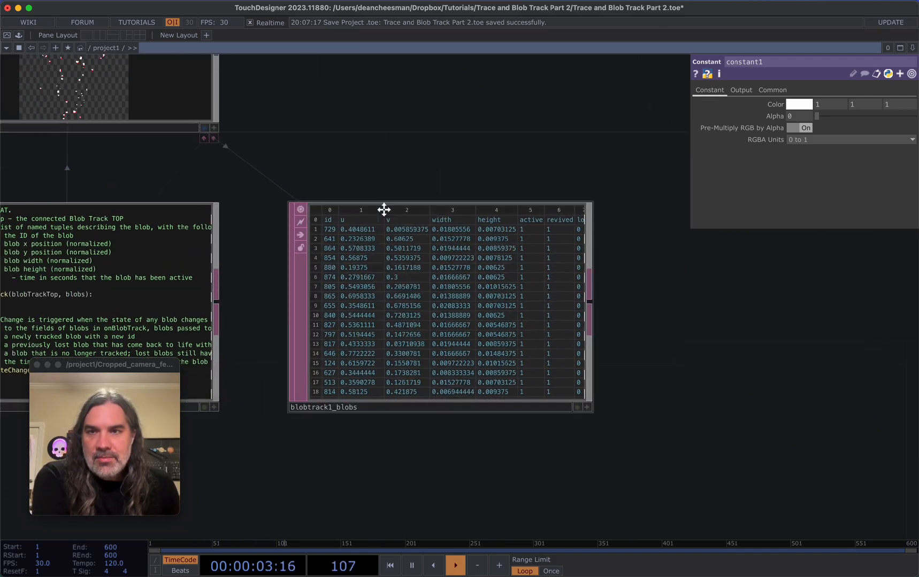
{"action": "scroll", "coordinate": [384, 209], "scroll_direction": "up", "scroll_amount": 3}
{"action": "scroll", "coordinate": [384, 210], "scroll_direction": "left", "scroll_amount": 4}
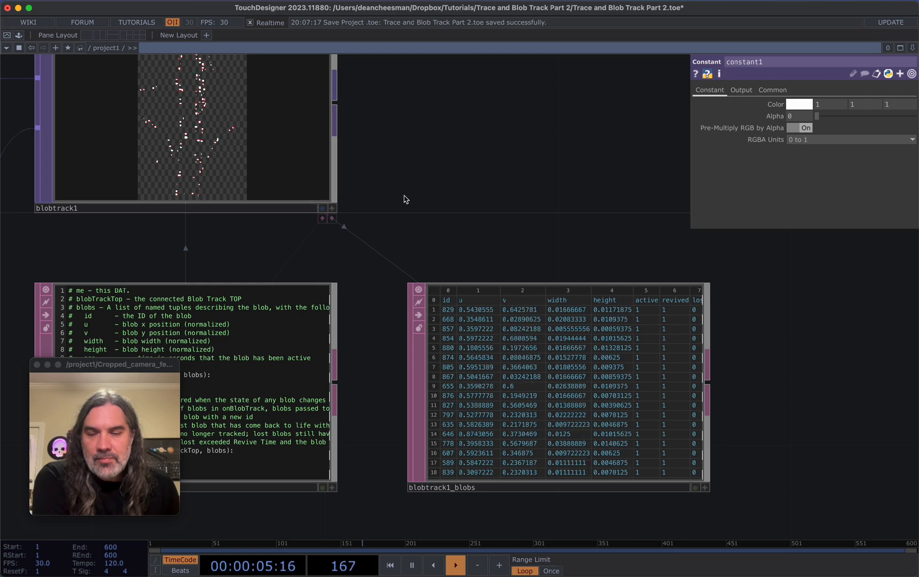
{"action": "scroll", "coordinate": [429, 209], "scroll_direction": "right", "scroll_amount": 4}
{"action": "scroll", "coordinate": [428, 209], "scroll_direction": "down", "scroll_amount": 2}
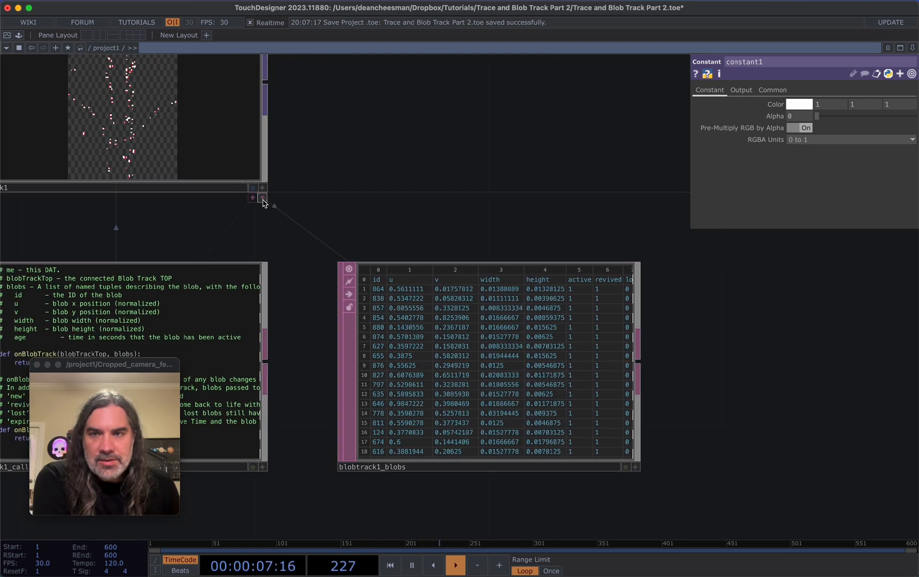
{"action": "scroll", "coordinate": [526, 383], "scroll_direction": "up", "scroll_amount": 3}
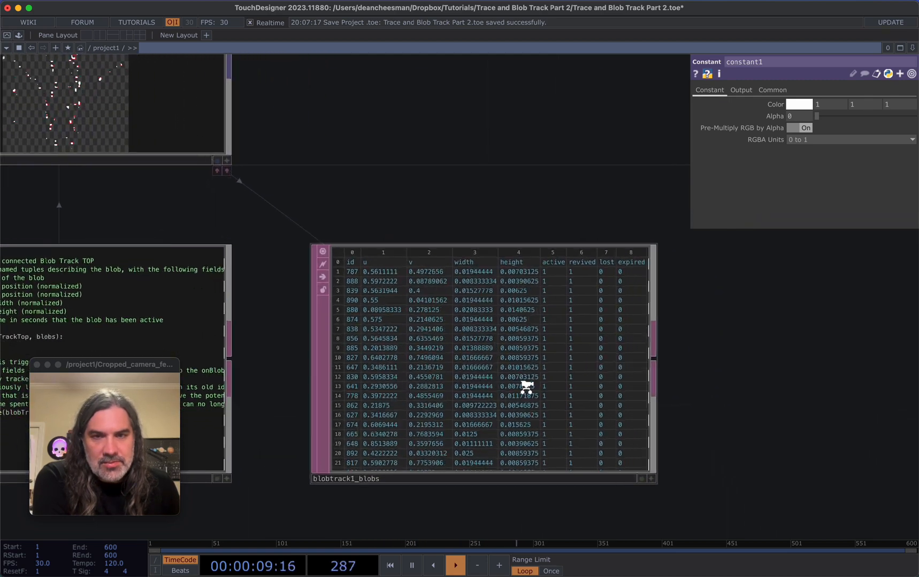
{"action": "scroll", "coordinate": [527, 385], "scroll_direction": "down", "scroll_amount": 1}
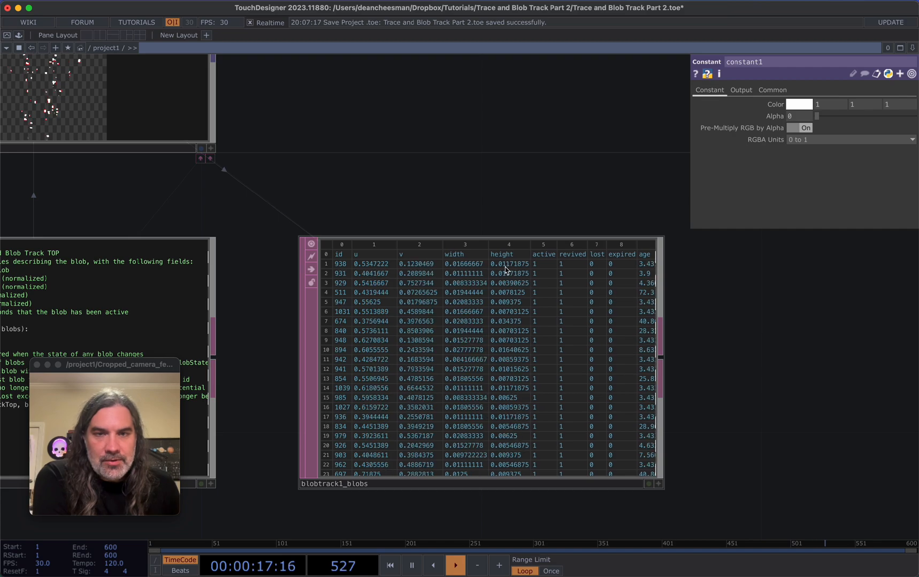
{"action": "scroll", "coordinate": [418, 196], "scroll_direction": "right", "scroll_amount": 5}
{"action": "scroll", "coordinate": [434, 207], "scroll_direction": "up", "scroll_amount": 2}
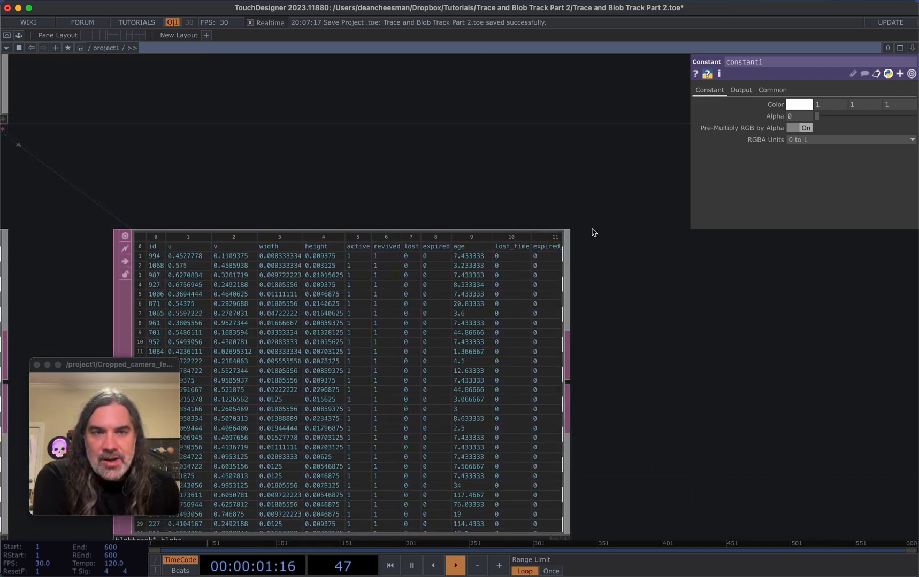
{"action": "scroll", "coordinate": [533, 258], "scroll_direction": "up", "scroll_amount": 3}
{"action": "scroll", "coordinate": [435, 252], "scroll_direction": "down", "scroll_amount": 3}
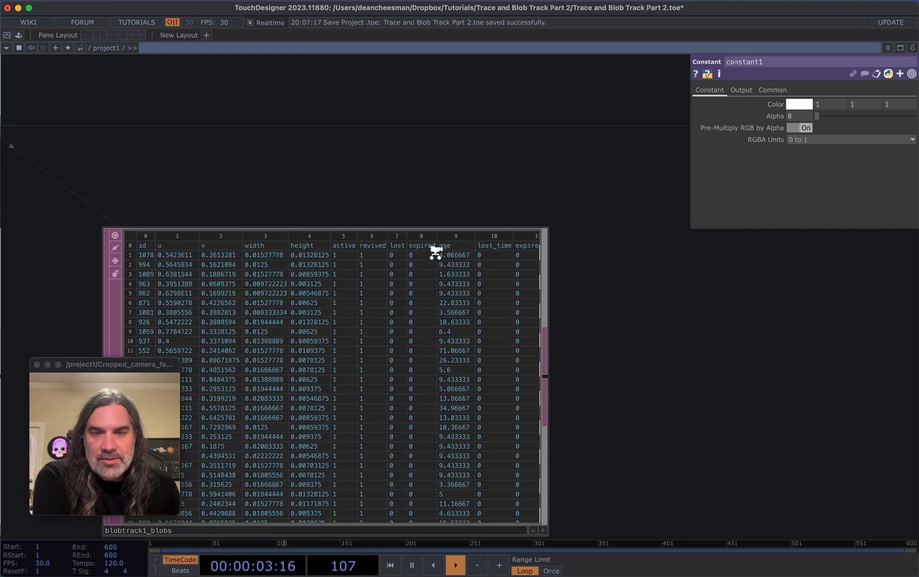
{"action": "scroll", "coordinate": [435, 254], "scroll_direction": "down", "scroll_amount": 4}
{"action": "scroll", "coordinate": [388, 221], "scroll_direction": "up", "scroll_amount": 3}
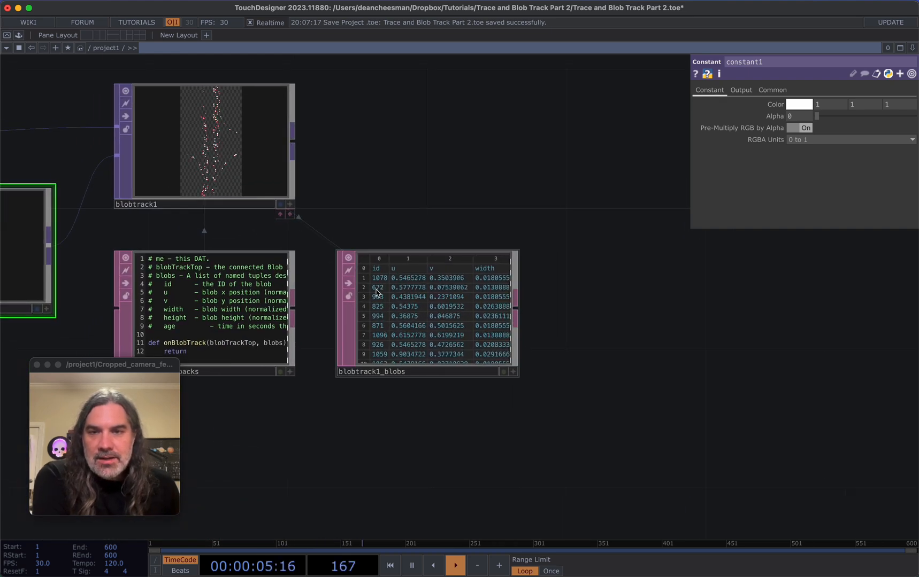
{"action": "scroll", "coordinate": [385, 223], "scroll_direction": "up", "scroll_amount": 2}
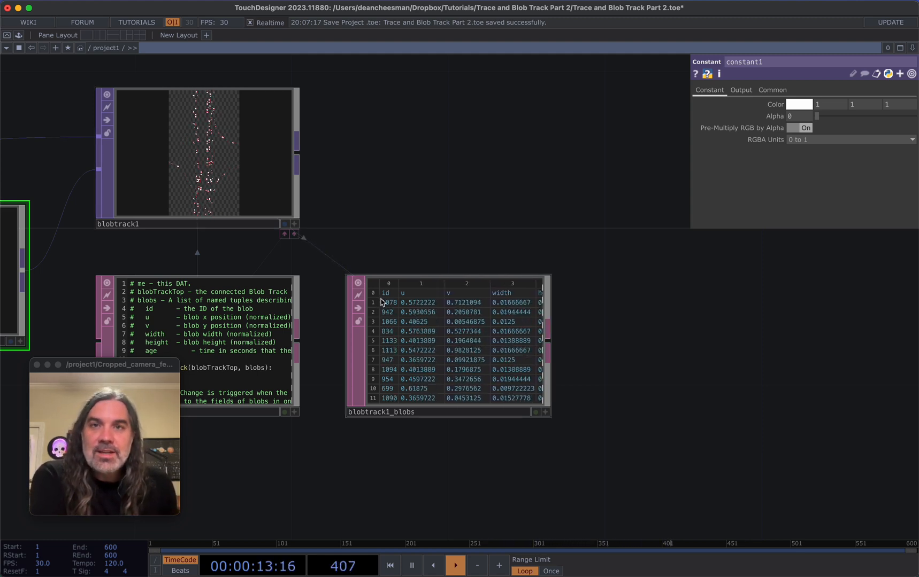
- Reset the Blob Track node's tracking with a pulse so the blob IDs start over
{"action": "left_click_drag", "start_coordinate": [402, 231], "coordinate": [450, 246]}
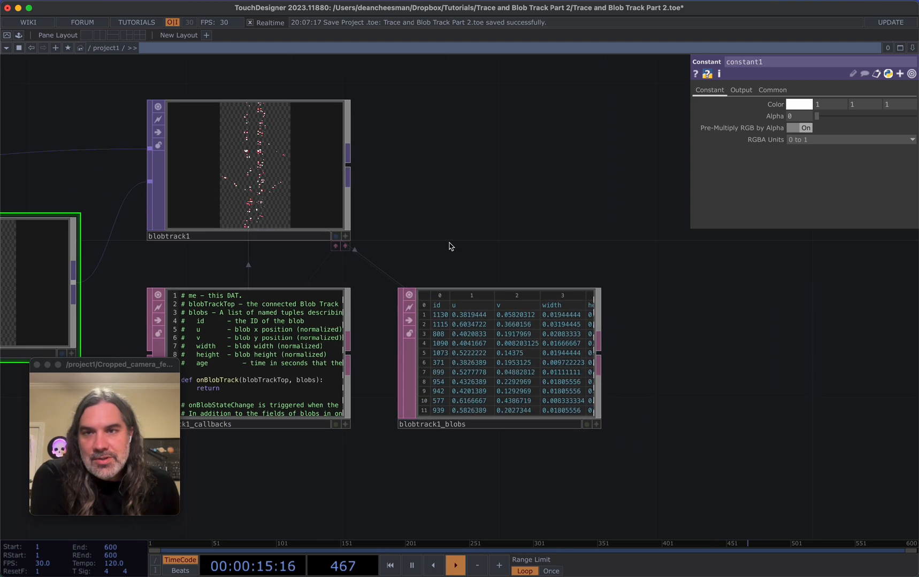
{"action": "scroll", "coordinate": [449, 246], "scroll_direction": "up", "scroll_amount": 2}
{"action": "left_click", "coordinate": [265, 190]}
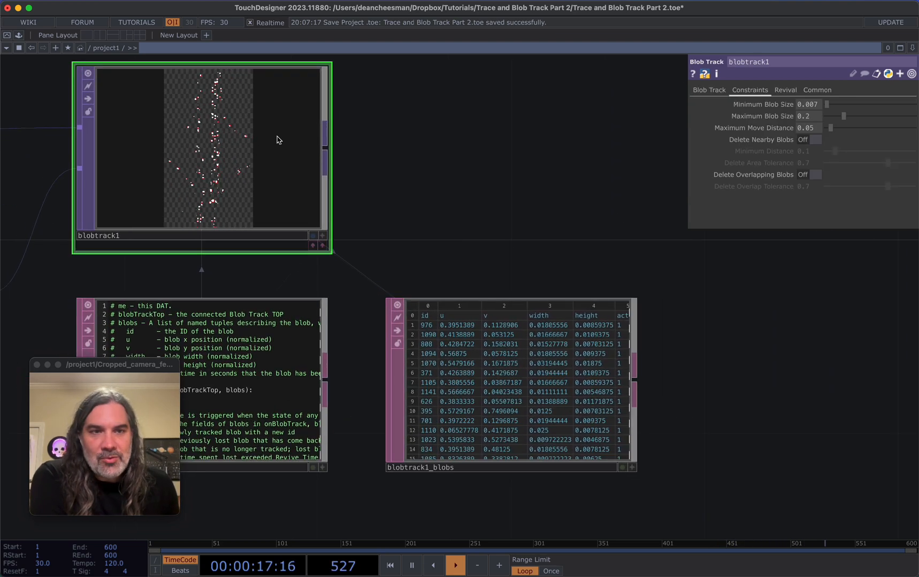
{"action": "left_click", "coordinate": [708, 90]}
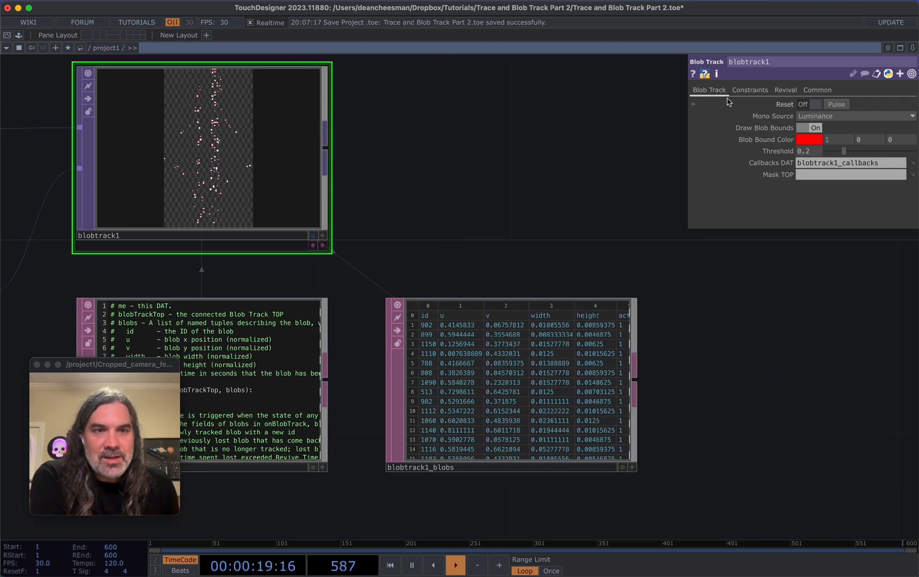
{"action": "left_click", "coordinate": [836, 104]}
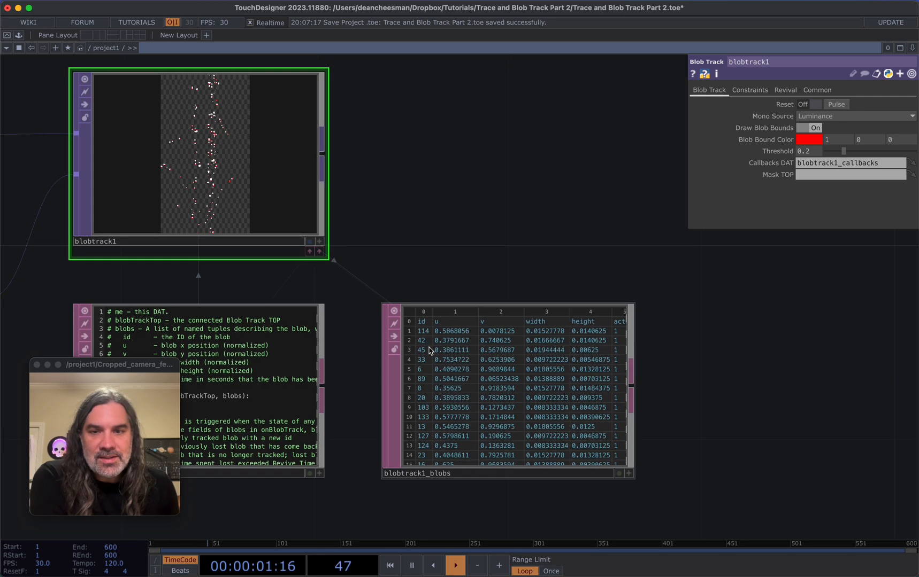
- Examine the Blob Track node's drawn blob bounds alongside its blobs table
{"action": "scroll", "coordinate": [447, 312], "scroll_direction": "down", "scroll_amount": 10}
{"action": "scroll", "coordinate": [447, 312], "scroll_direction": "up", "scroll_amount": 10}
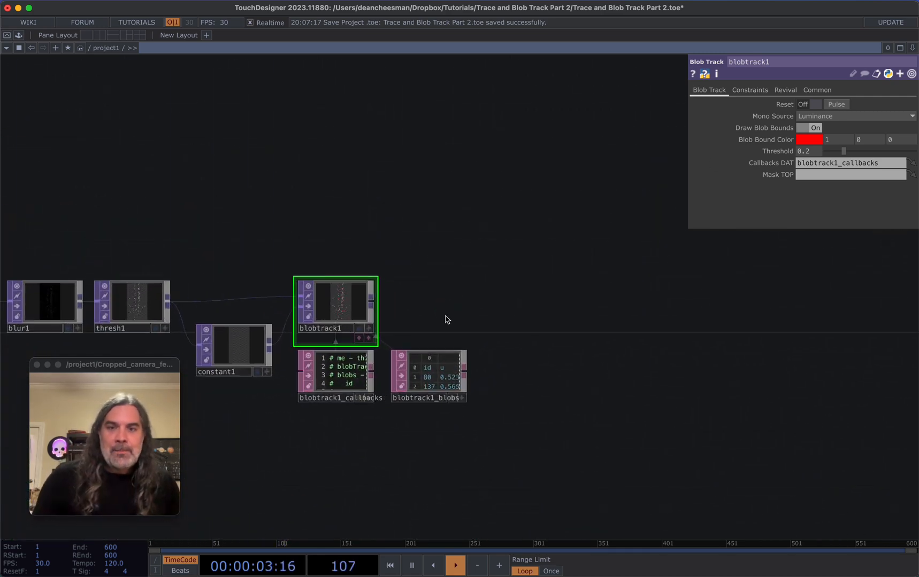
{"action": "scroll", "coordinate": [287, 216], "scroll_direction": "up", "scroll_amount": 5}
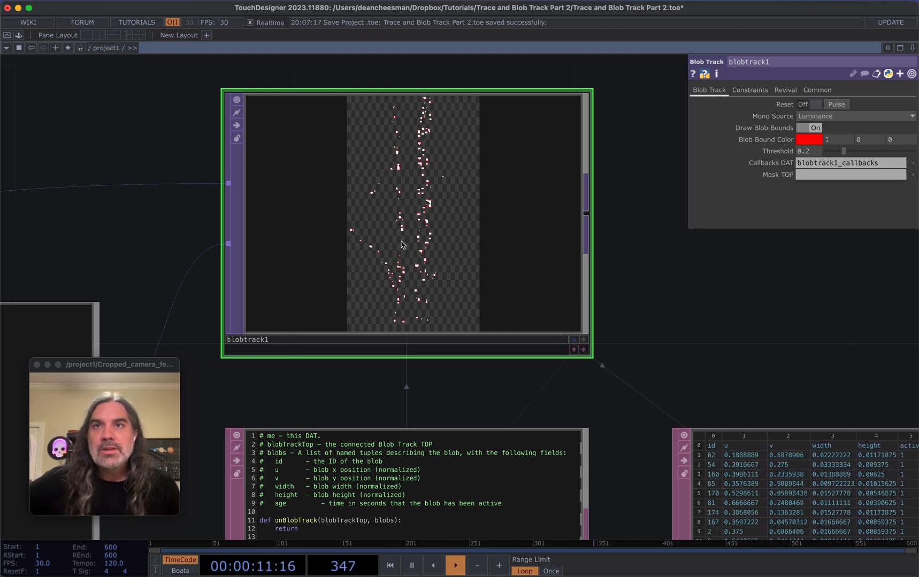
{"action": "left_click_drag", "start_coordinate": [637, 283], "coordinate": [426, 161]}
{"action": "scroll", "coordinate": [425, 161], "scroll_direction": "down", "scroll_amount": 5}
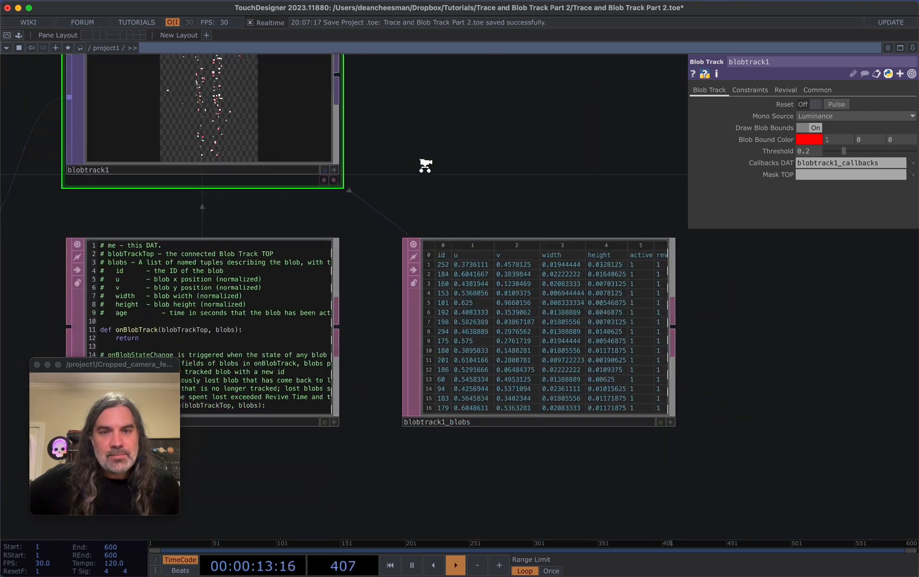
{"action": "scroll", "coordinate": [374, 214], "scroll_direction": "up", "scroll_amount": 3}
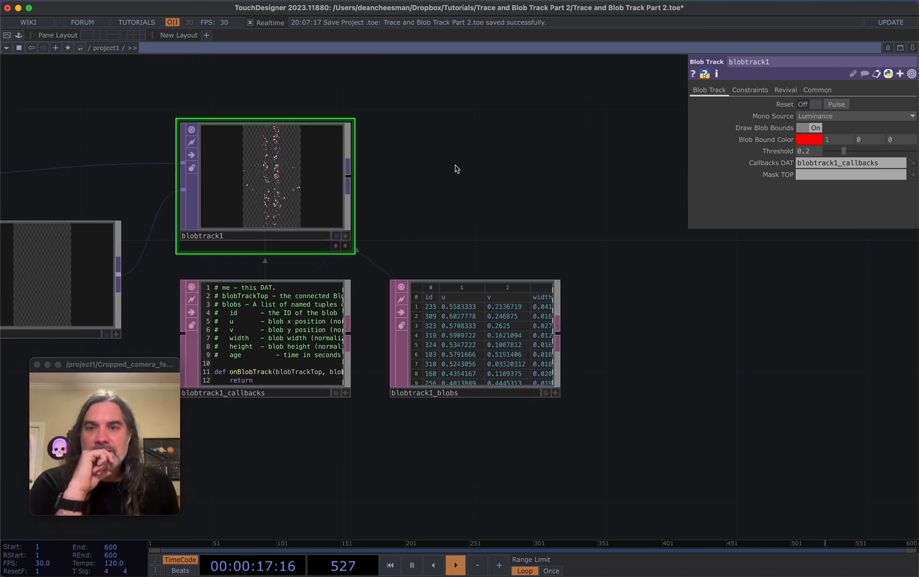
{"action": "left_click_drag", "start_coordinate": [455, 168], "coordinate": [353, 164]}
{"action": "scroll", "coordinate": [473, 219], "scroll_direction": "down", "scroll_amount": 3}
{"action": "left_click_drag", "start_coordinate": [552, 253], "coordinate": [367, 297]}
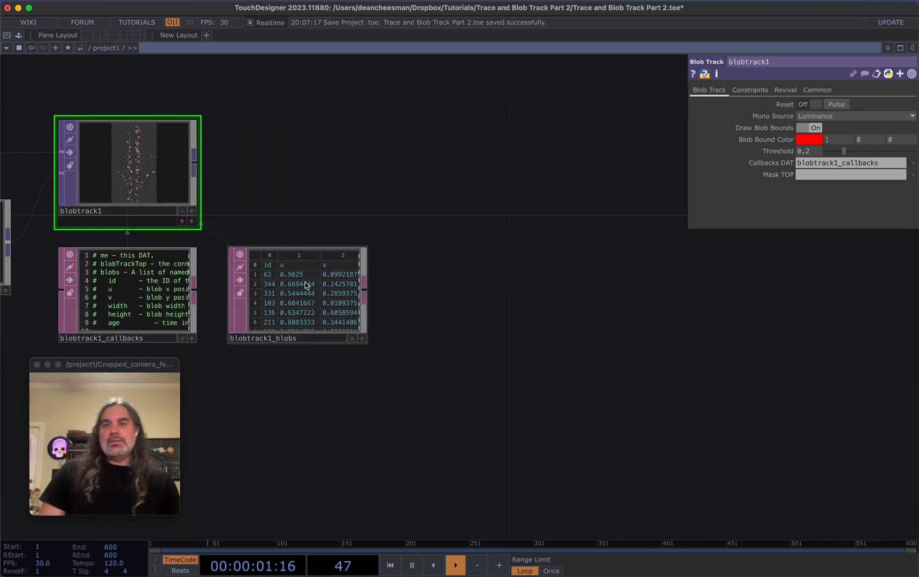
{"action": "scroll", "coordinate": [135, 172], "scroll_direction": "up", "scroll_amount": 10}
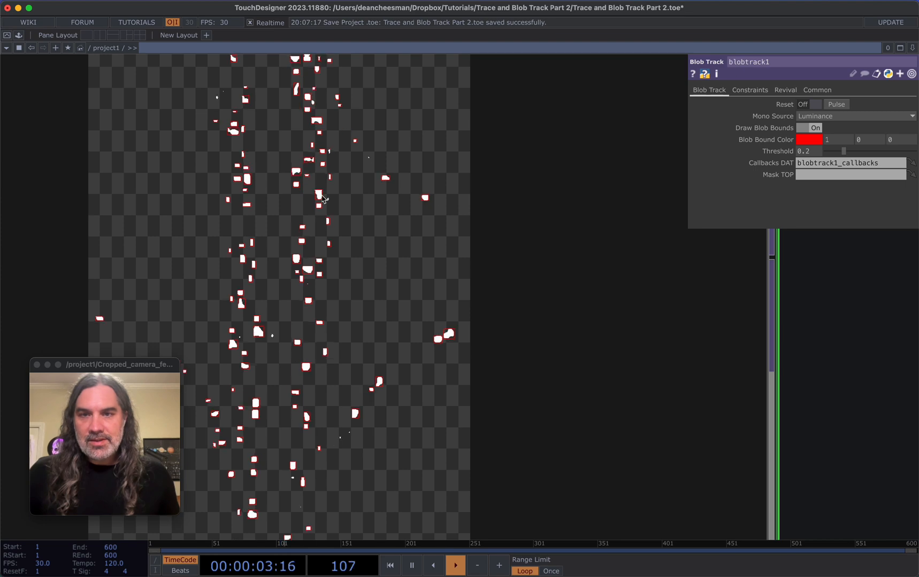
{"action": "scroll", "coordinate": [322, 197], "scroll_direction": "down", "scroll_amount": 10}
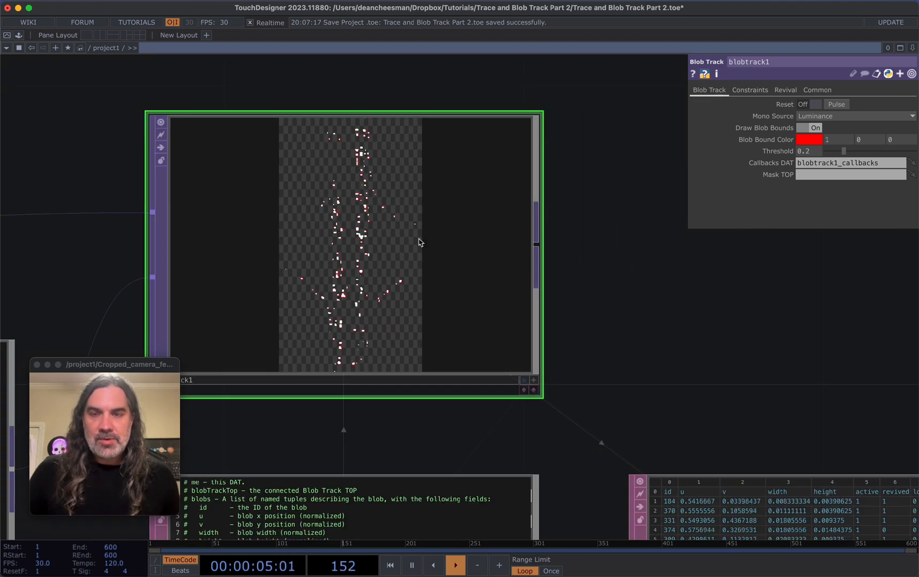
- Add a DAT to CHOP fed by the blobs table's output and place it beside the table
{"action": "left_click_drag", "start_coordinate": [553, 289], "coordinate": [362, 236]}
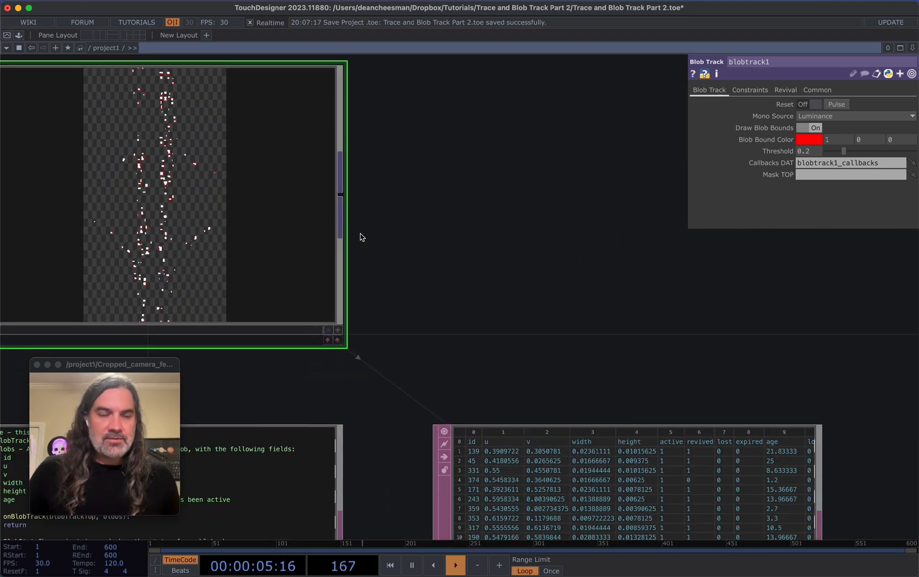
{"action": "scroll", "coordinate": [360, 237], "scroll_direction": "down", "scroll_amount": 3}
{"action": "left_click_drag", "start_coordinate": [435, 263], "coordinate": [261, 228]}
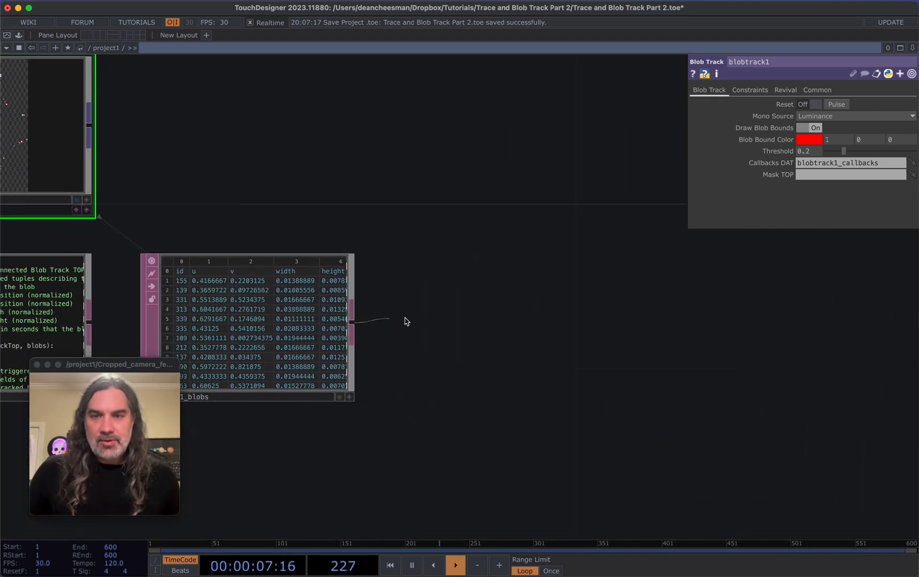
{"action": "left_click", "coordinate": [427, 321]}
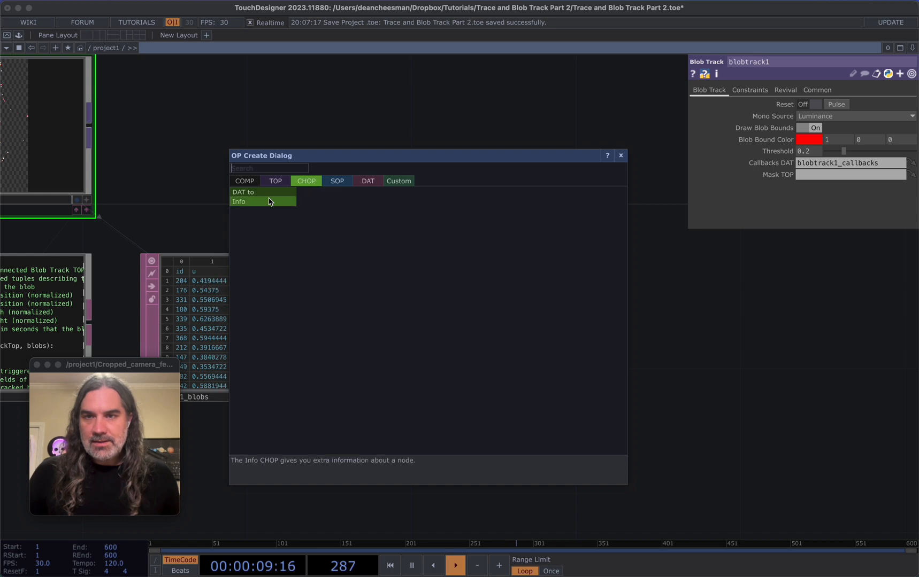
{"action": "left_click", "coordinate": [244, 192]}
{"action": "left_click", "coordinate": [501, 325]}
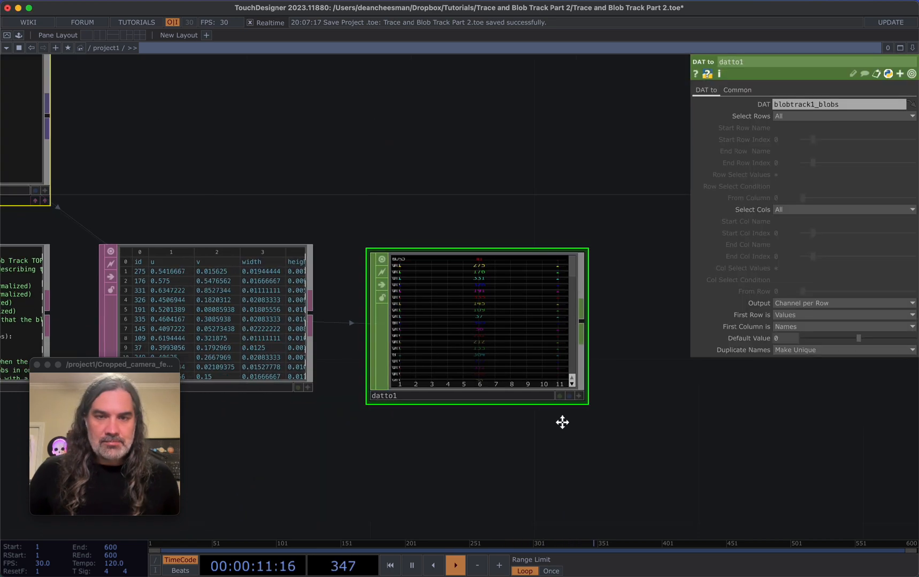
{"action": "left_click_drag", "start_coordinate": [562, 422], "coordinate": [416, 328]}
{"action": "left_click_drag", "start_coordinate": [459, 106], "coordinate": [588, 85]}
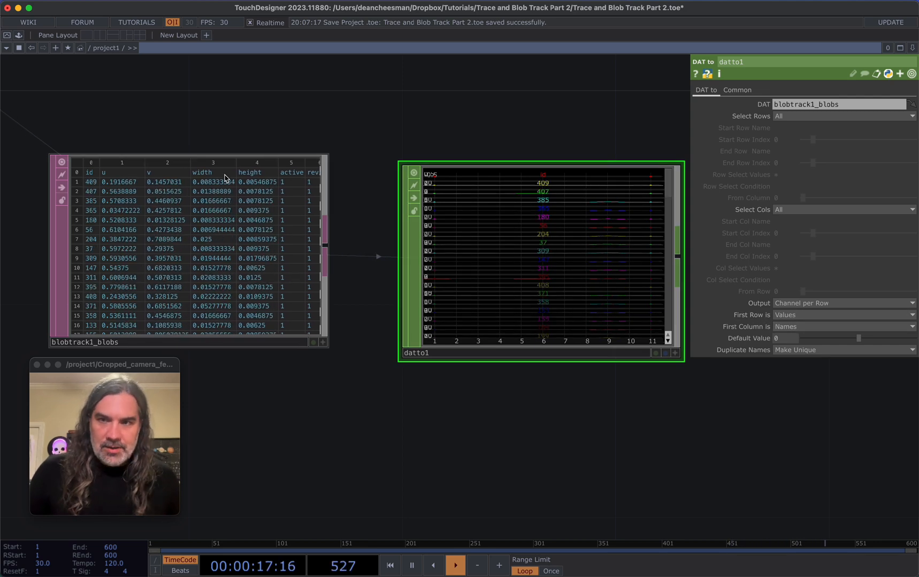
- Configure the DAT to CHOP with First Row as Names, First Column as Values and Output as Channel per Column
{"action": "left_click", "coordinate": [794, 326]}
{"action": "left_click", "coordinate": [798, 338]}
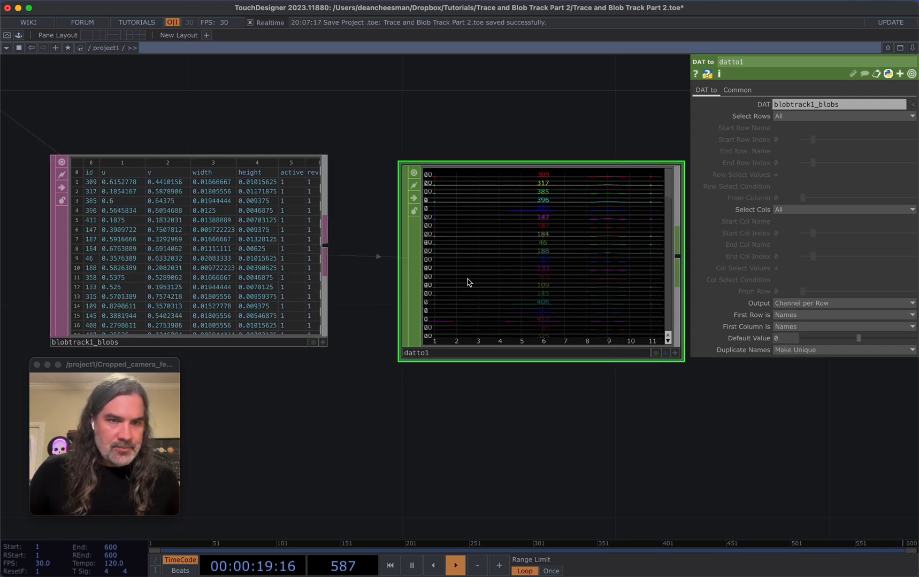
{"action": "left_click", "coordinate": [780, 327]}
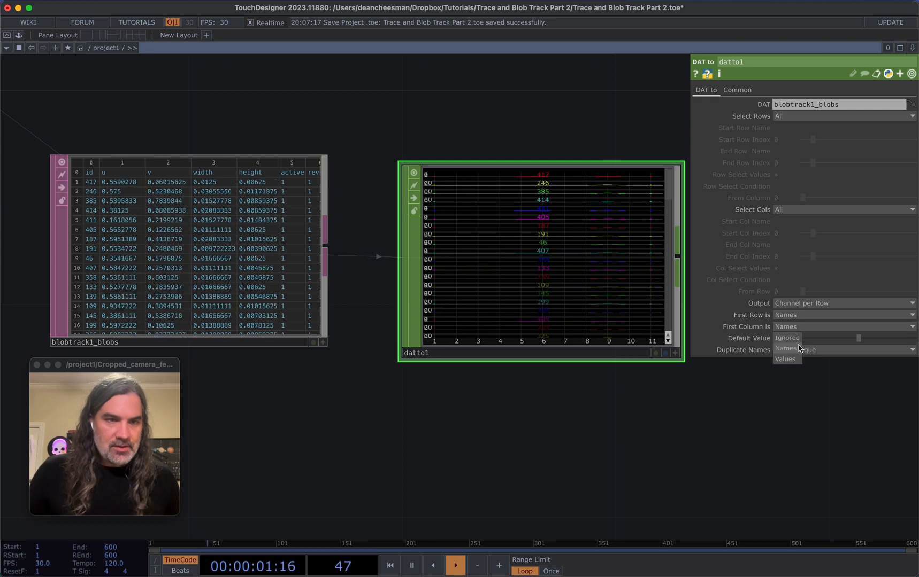
{"action": "left_click", "coordinate": [791, 359]}
{"action": "left_click_drag", "start_coordinate": [658, 394], "coordinate": [633, 398]}
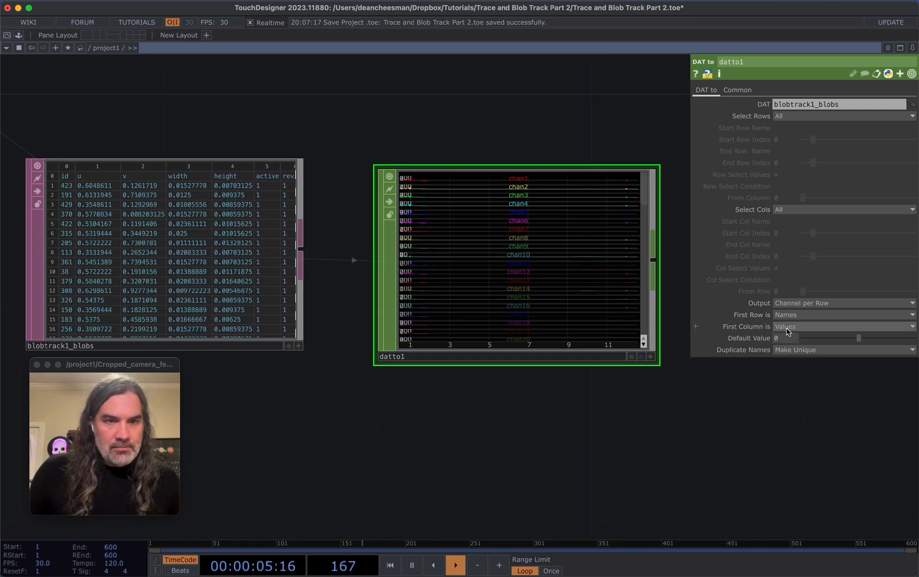
{"action": "left_click", "coordinate": [810, 303]}
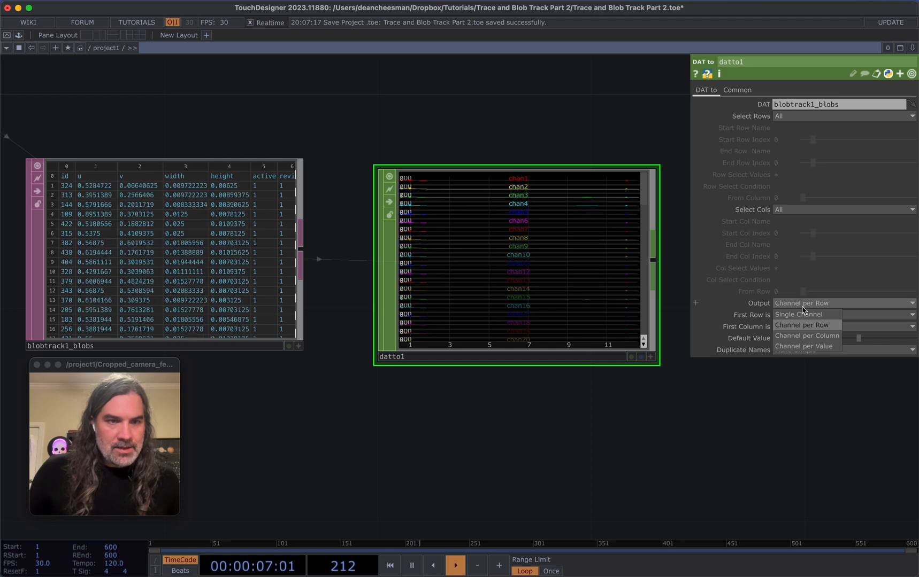
{"action": "left_click", "coordinate": [818, 339]}
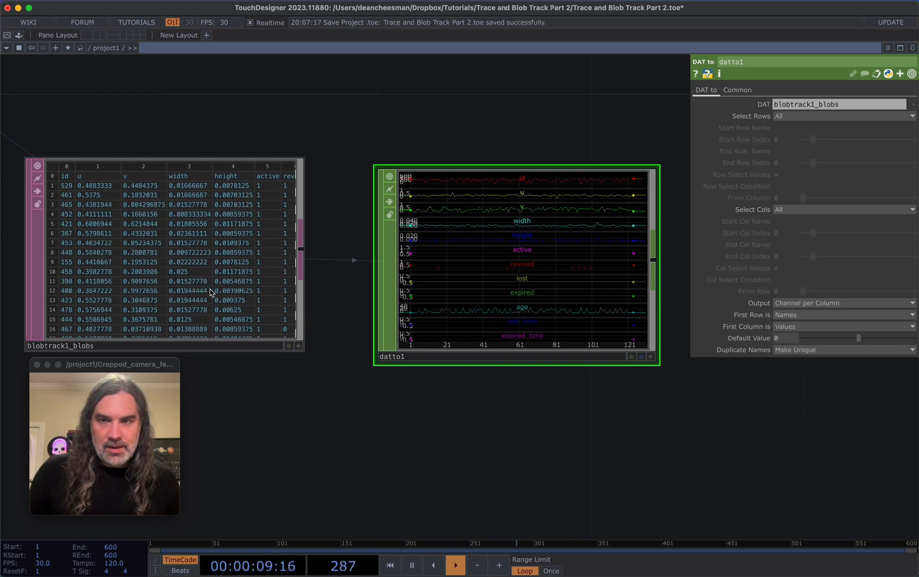
- Examine the DAT to CHOP's channels and compare them with the blobs table's columns
{"action": "scroll", "coordinate": [619, 223], "scroll_direction": "up", "scroll_amount": 3}
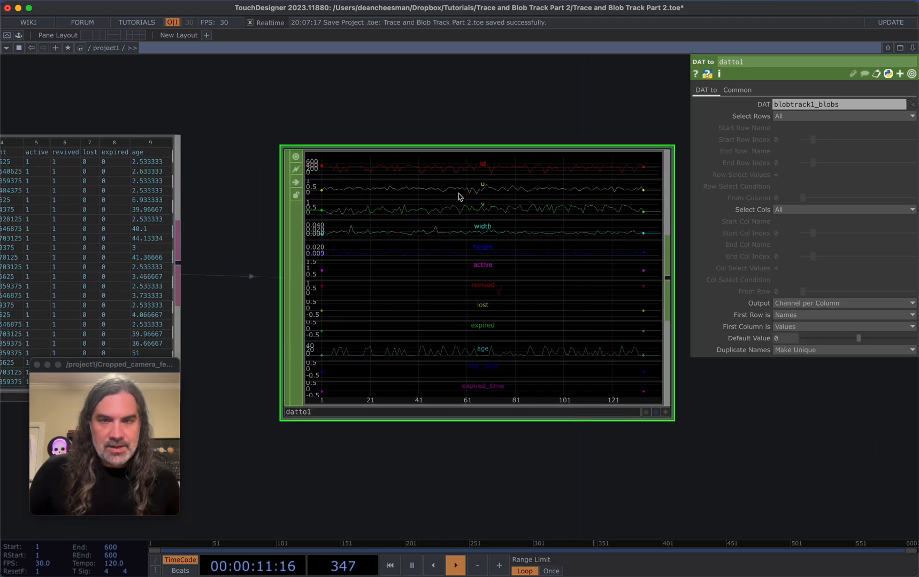
{"action": "left_click_drag", "start_coordinate": [460, 115], "coordinate": [348, 146]}
{"action": "scroll", "coordinate": [470, 156], "scroll_direction": "down", "scroll_amount": 1}
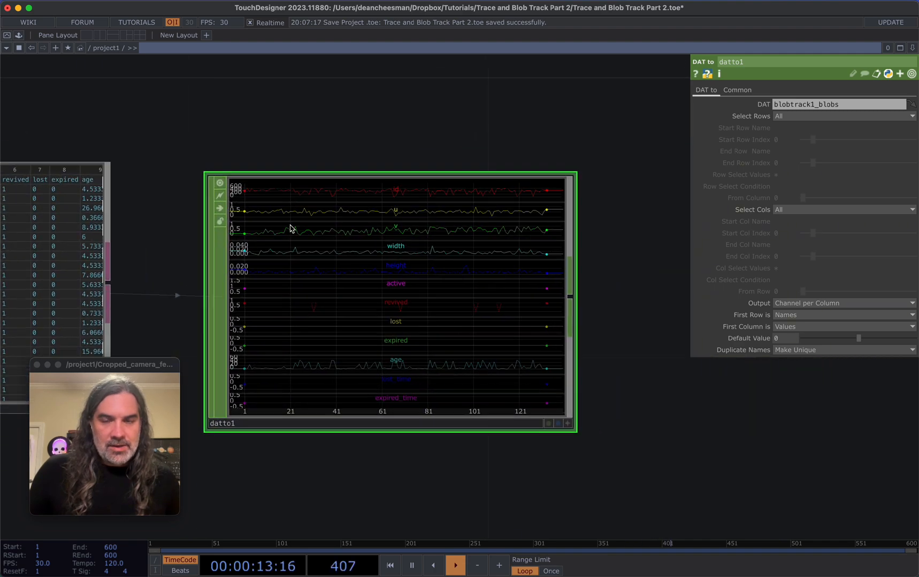
{"action": "left_click_drag", "start_coordinate": [475, 456], "coordinate": [453, 446]}
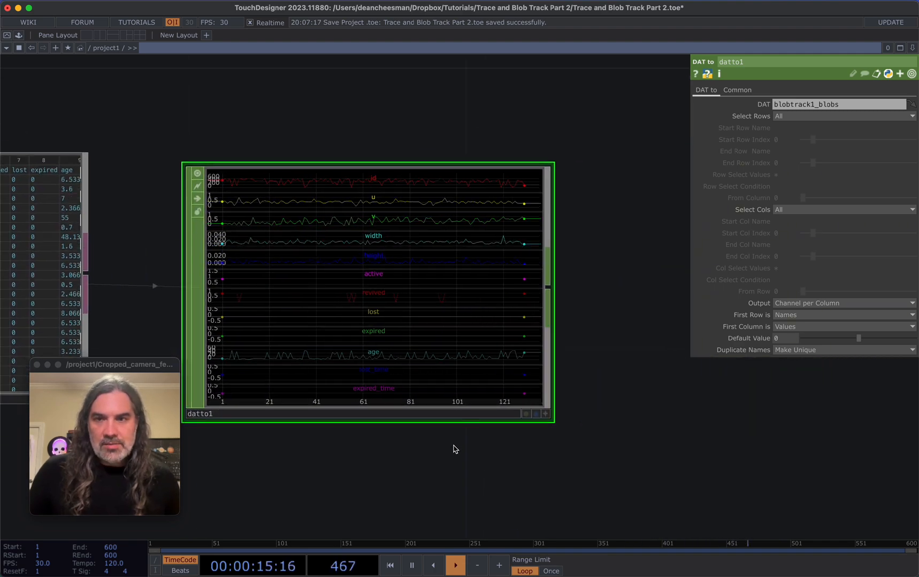
{"action": "scroll", "coordinate": [455, 449], "scroll_direction": "down", "scroll_amount": 3}
{"action": "left_click_drag", "start_coordinate": [592, 449], "coordinate": [484, 369]}
{"action": "left_click_drag", "start_coordinate": [547, 313], "coordinate": [444, 325]}
{"action": "scroll", "coordinate": [465, 324], "scroll_direction": "down", "scroll_amount": 2}
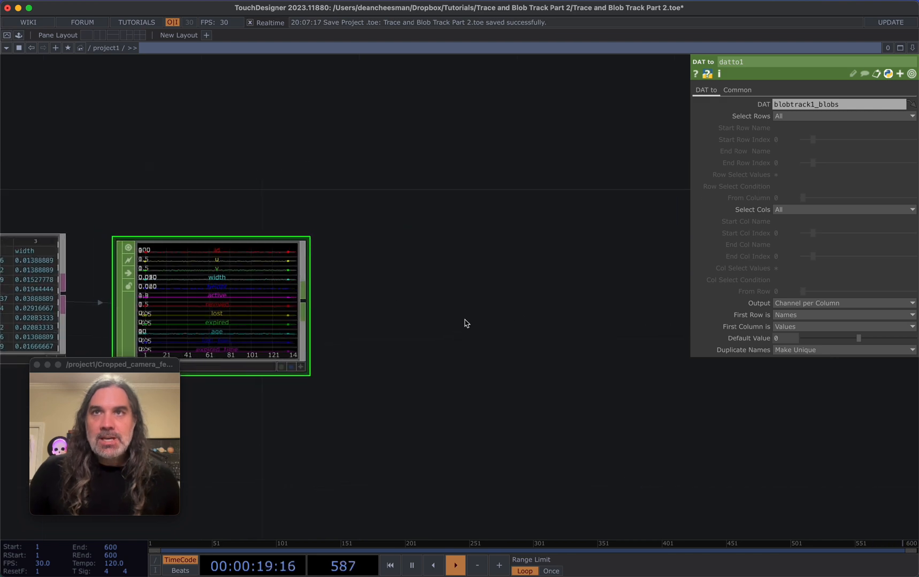
- Add a Math CHOP fed by the DAT to CHOP's output and place it beside that node
{"action": "left_click_drag", "start_coordinate": [426, 291], "coordinate": [397, 255]}
{"action": "scroll", "coordinate": [364, 262], "scroll_direction": "down", "scroll_amount": 1}
{"action": "left_click", "coordinate": [285, 267]}
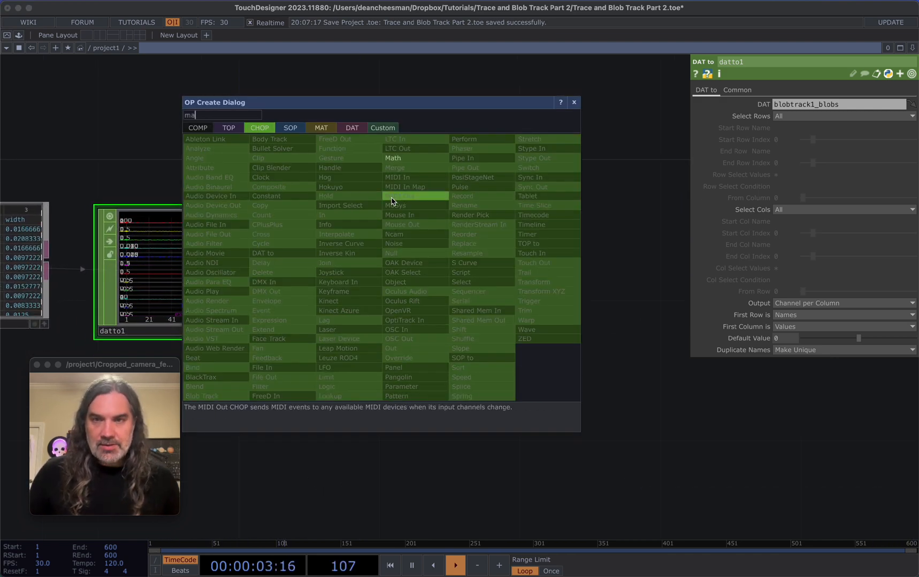
{"action": "left_click", "coordinate": [407, 158]}
{"action": "left_click", "coordinate": [419, 265]}
{"action": "scroll", "coordinate": [390, 342], "scroll_direction": "down", "scroll_amount": 1}
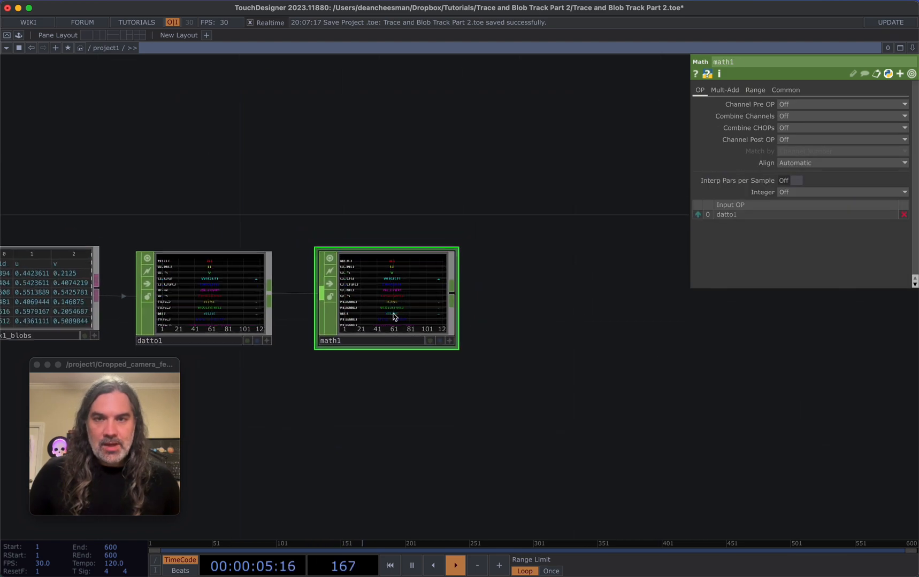
- Limit the Math CHOP's scope to the u channel
{"action": "scroll", "coordinate": [394, 296], "scroll_direction": "up", "scroll_amount": 1}
{"action": "left_click", "coordinate": [782, 91]}
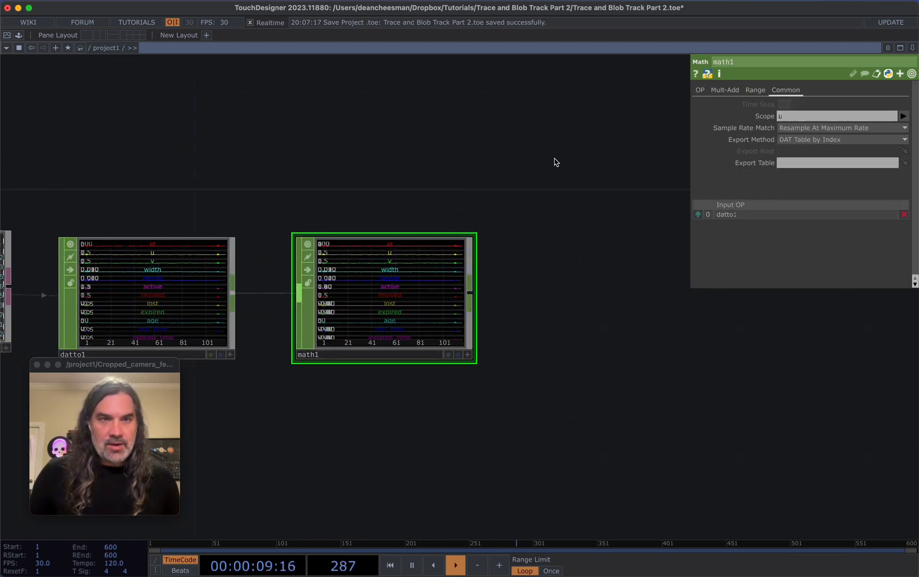
{"action": "left_click", "coordinate": [753, 91]}
- Set the Math CHOP's Multiply parameter to the expression op('video').width/op('video').height, referencing the video Null
{"action": "left_click", "coordinate": [724, 90]}
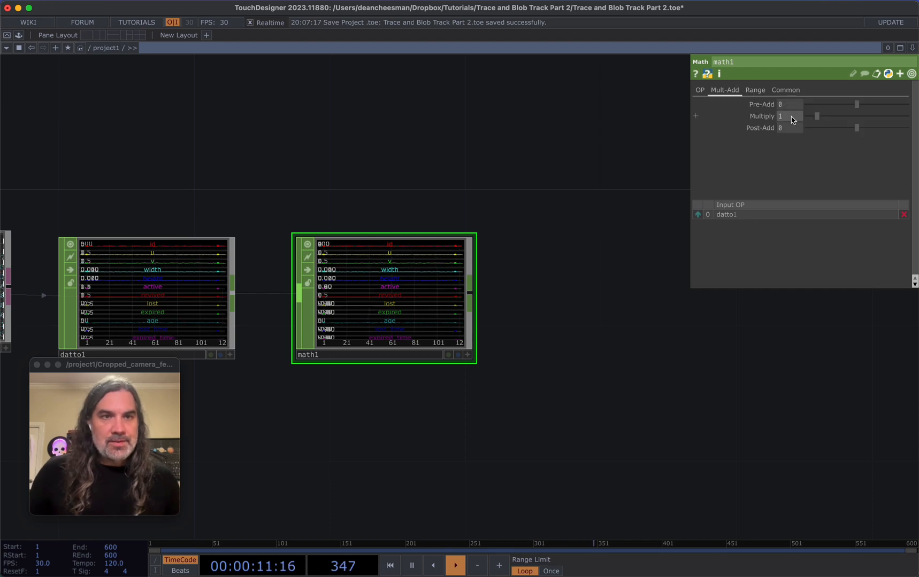
{"action": "scroll", "coordinate": [453, 189], "scroll_direction": "down", "scroll_amount": 10}
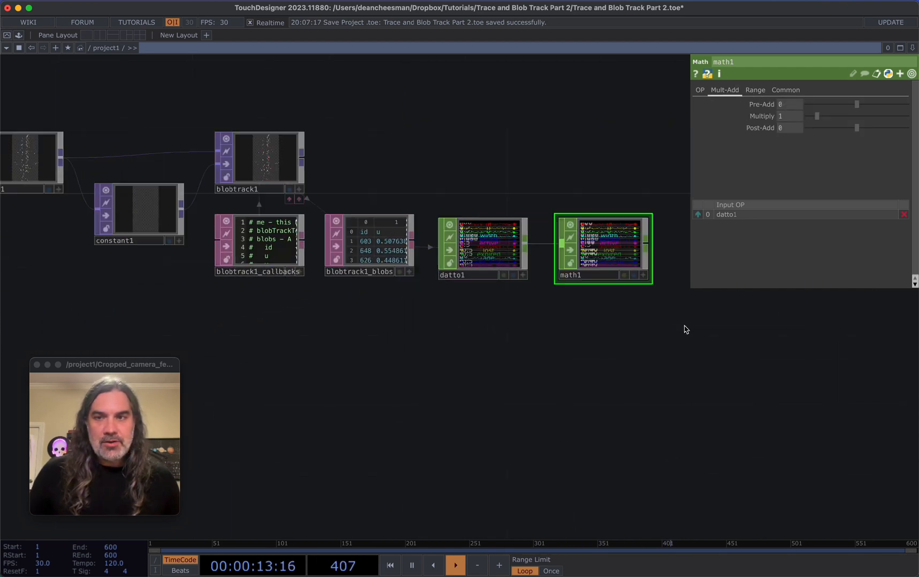
{"action": "scroll", "coordinate": [447, 347], "scroll_direction": "left", "scroll_amount": 10}
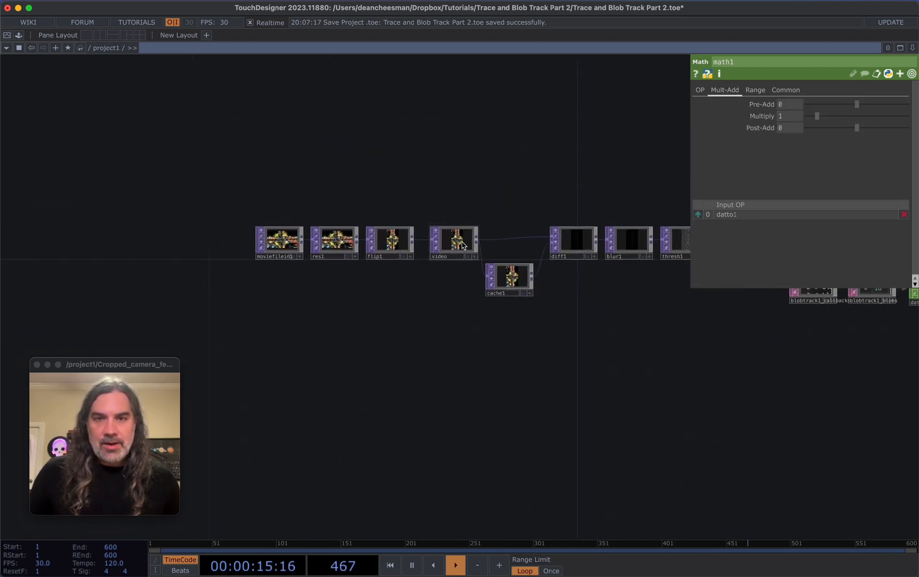
{"action": "left_click", "coordinate": [470, 242]}
{"action": "scroll", "coordinate": [488, 253], "scroll_direction": "right", "scroll_amount": 10}
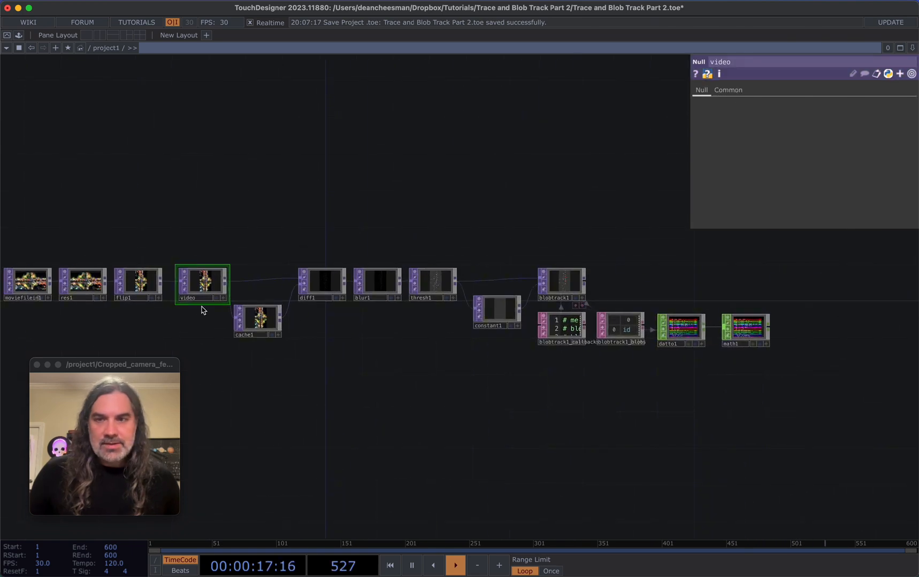
{"action": "scroll", "coordinate": [646, 390], "scroll_direction": "right", "scroll_amount": 10}
{"action": "scroll", "coordinate": [643, 383], "scroll_direction": "up", "scroll_amount": 5}
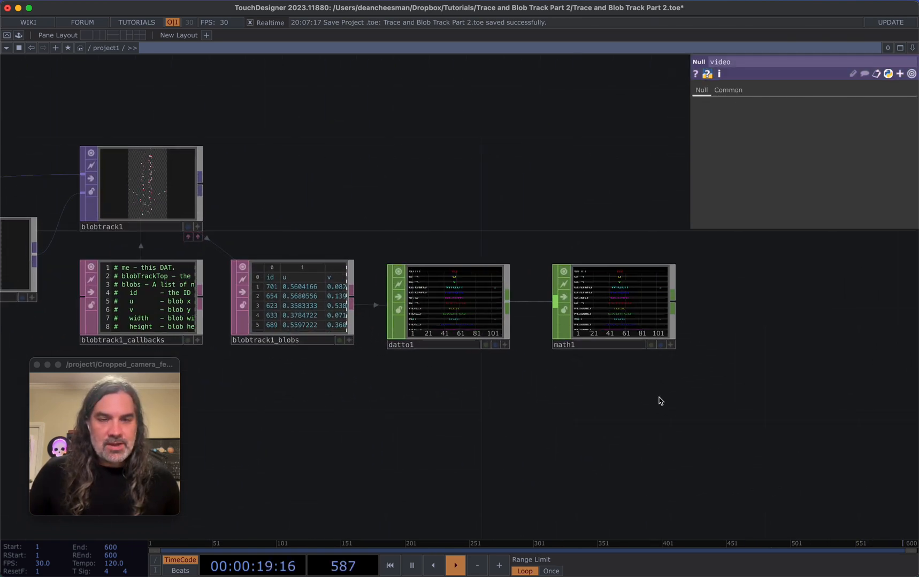
{"action": "left_click", "coordinate": [634, 337]}
{"action": "scroll", "coordinate": [492, 353], "scroll_direction": "right", "scroll_amount": 8}
{"action": "scroll", "coordinate": [588, 278], "scroll_direction": "up", "scroll_amount": 3}
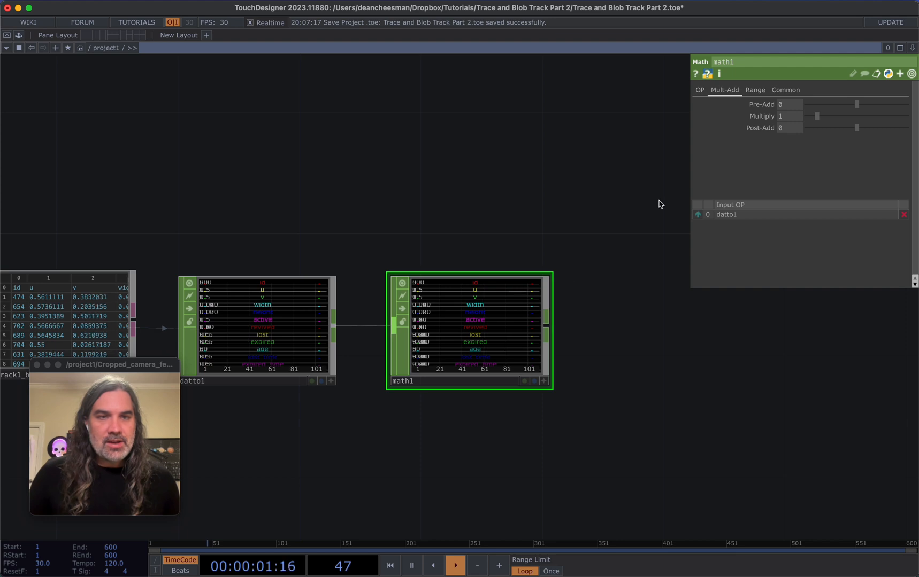
{"action": "left_click", "coordinate": [770, 118]}
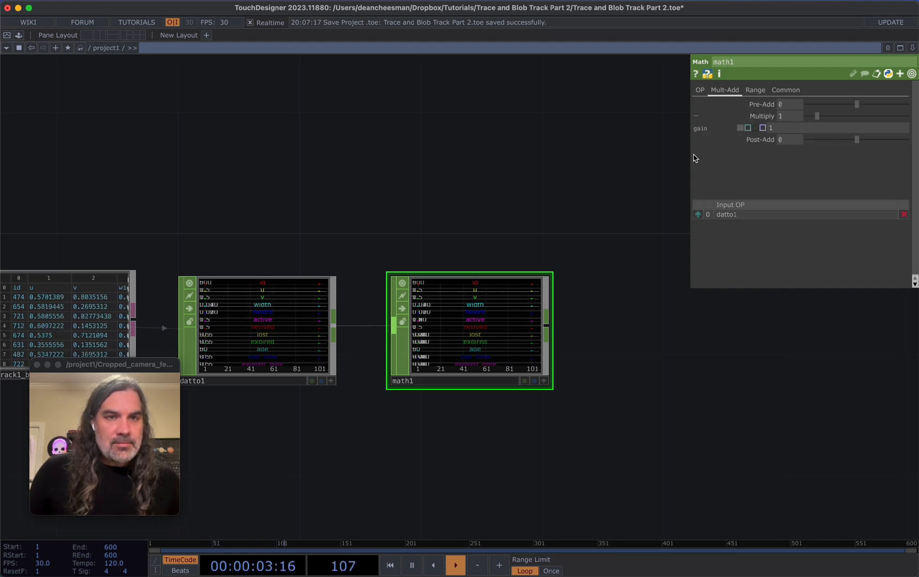
{"action": "left_click_drag", "start_coordinate": [693, 158], "coordinate": [422, 160]}
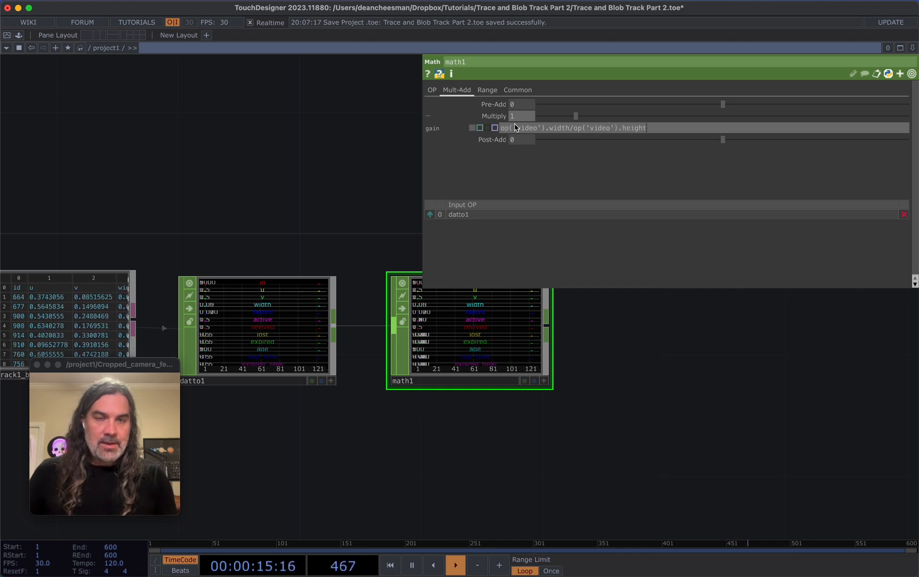
{"action": "key", "text": "Return"}
- Add a Null CHOP after the Math CHOP and rename it blobs
{"action": "left_click_drag", "start_coordinate": [259, 230], "coordinate": [520, 290]}
{"action": "scroll", "coordinate": [351, 258], "scroll_direction": "down", "scroll_amount": 4}
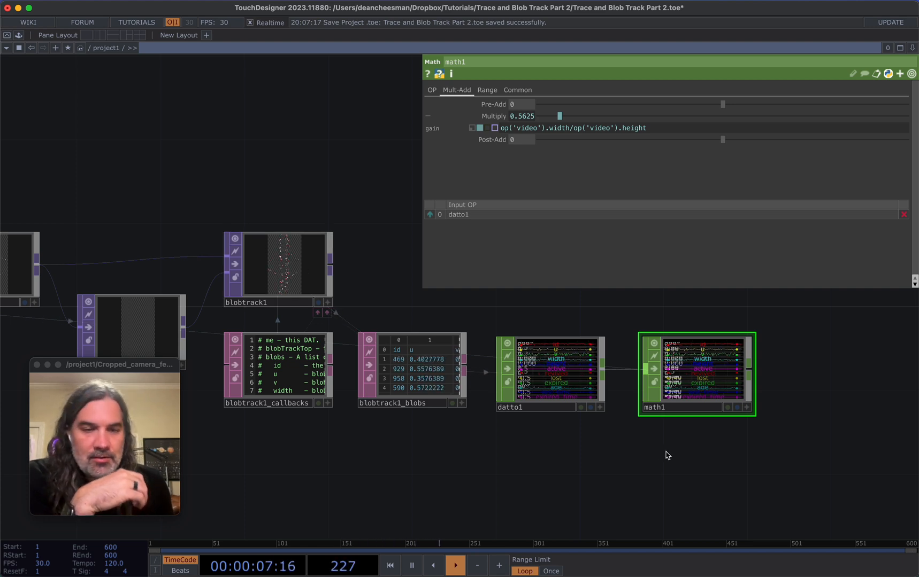
{"action": "left_click_drag", "start_coordinate": [667, 455], "coordinate": [442, 443]}
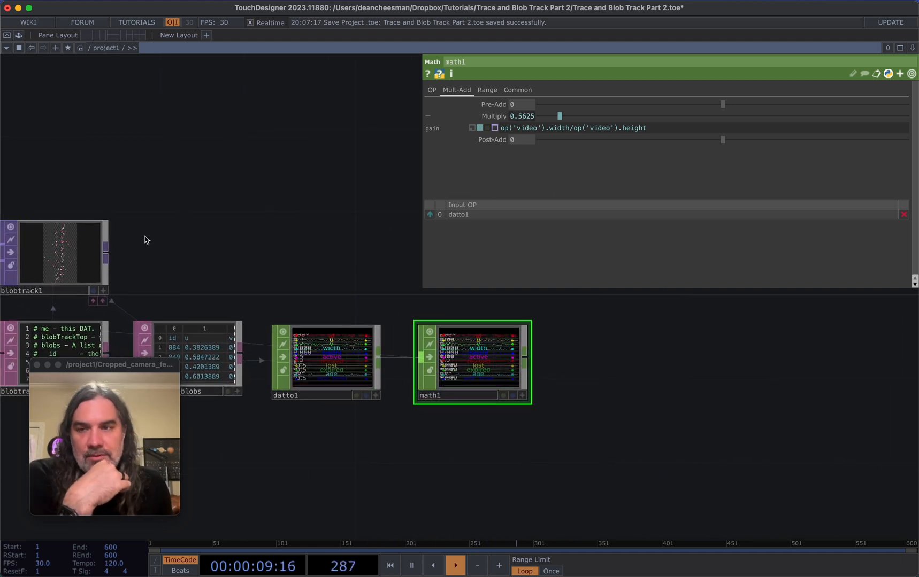
{"action": "left_click_drag", "start_coordinate": [544, 373], "coordinate": [476, 376]}
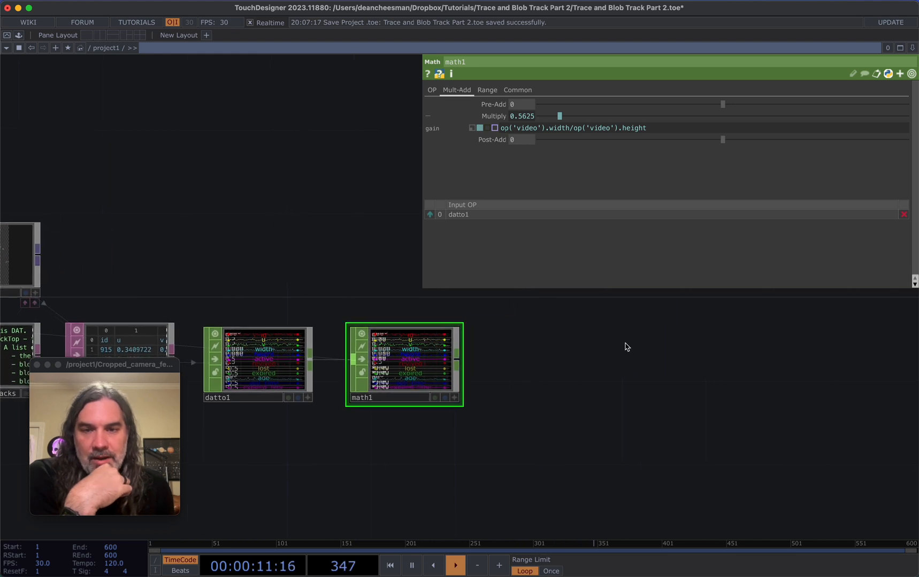
{"action": "left_click_drag", "start_coordinate": [627, 347], "coordinate": [492, 420]}
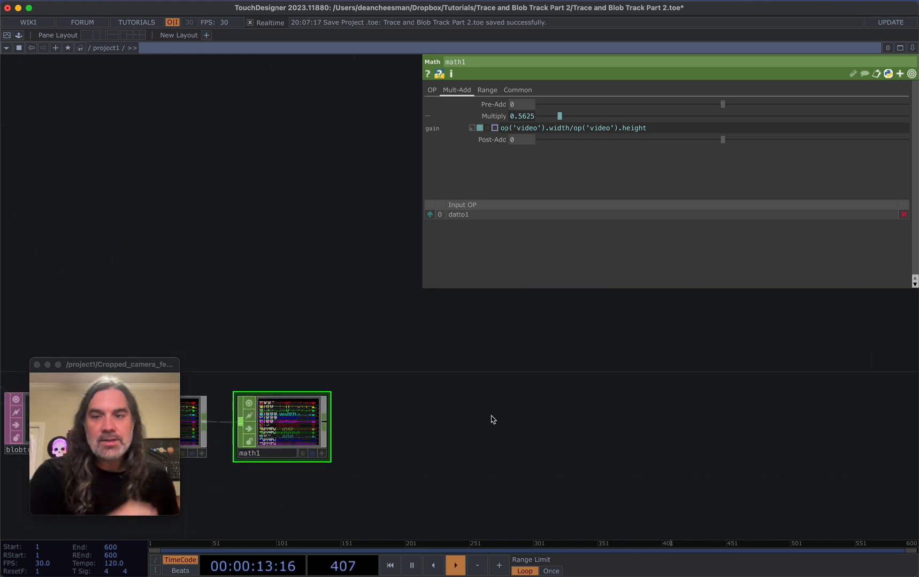
{"action": "scroll", "coordinate": [492, 420], "scroll_direction": "down", "scroll_amount": 5}
{"action": "left_click", "coordinate": [325, 364]}
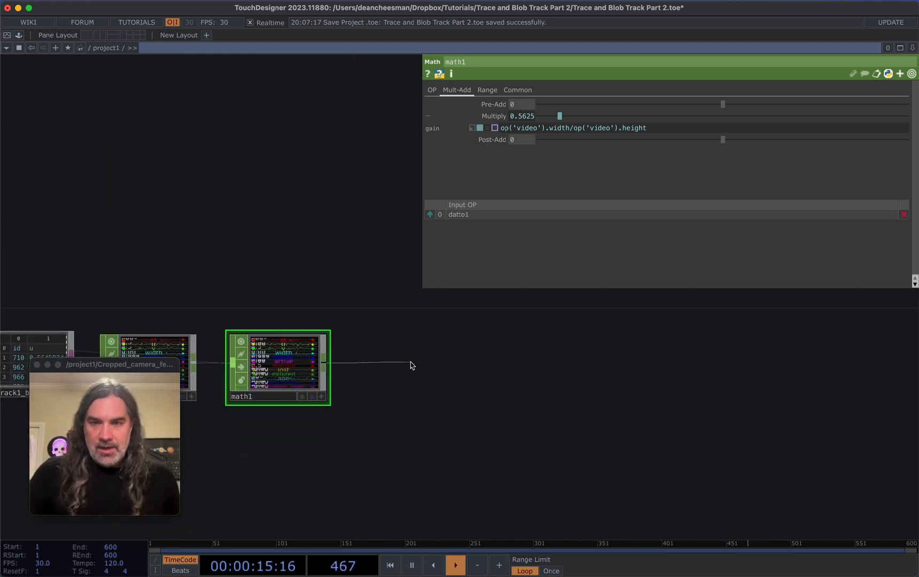
{"action": "left_click", "coordinate": [410, 366]}
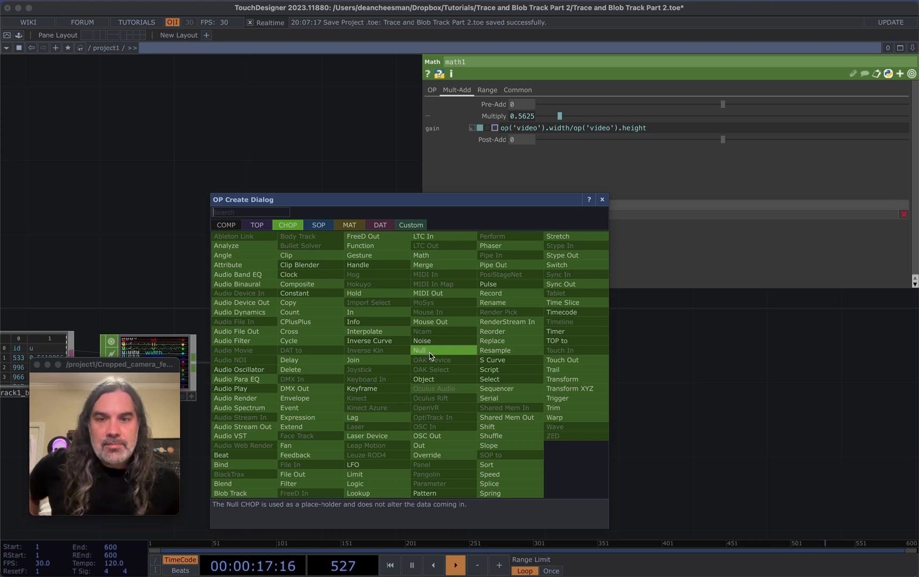
{"action": "left_click", "coordinate": [429, 356]}
{"action": "left_click", "coordinate": [528, 367]}
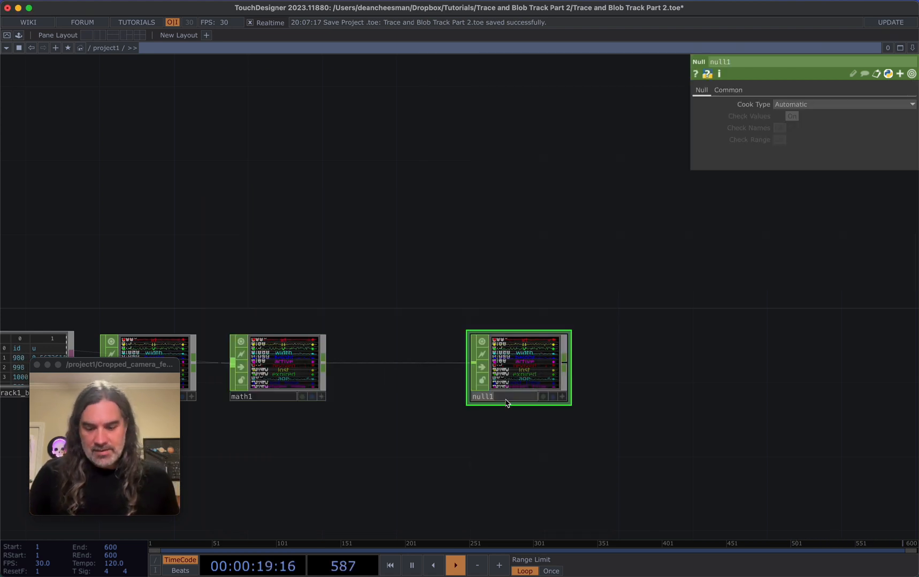
{"action": "scroll", "coordinate": [463, 328], "scroll_direction": "right", "scroll_amount": 5}
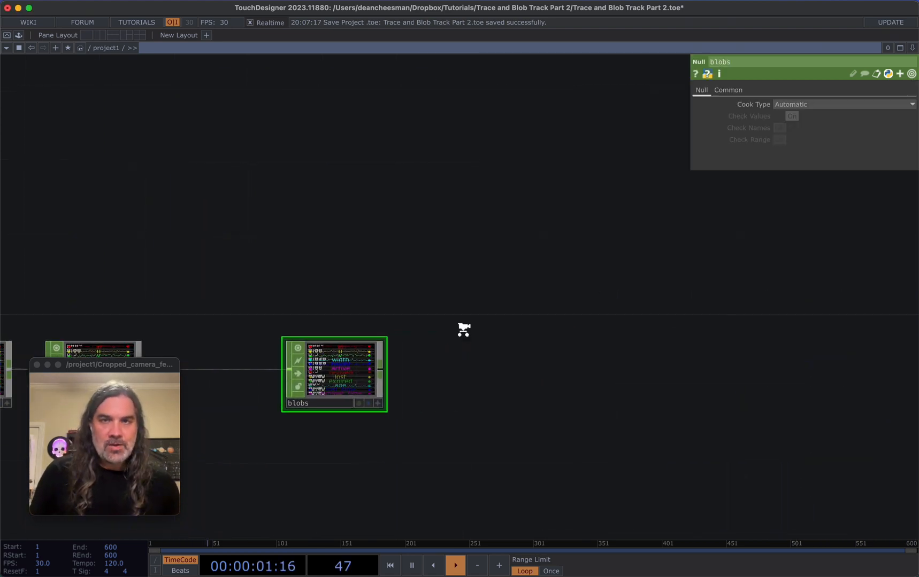
- Add a Rectangle SOP in the empty network area beyond the blobs Null
{"action": "scroll", "coordinate": [492, 348], "scroll_direction": "down", "scroll_amount": 3}
{"action": "scroll", "coordinate": [619, 328], "scroll_direction": "down", "scroll_amount": 5}
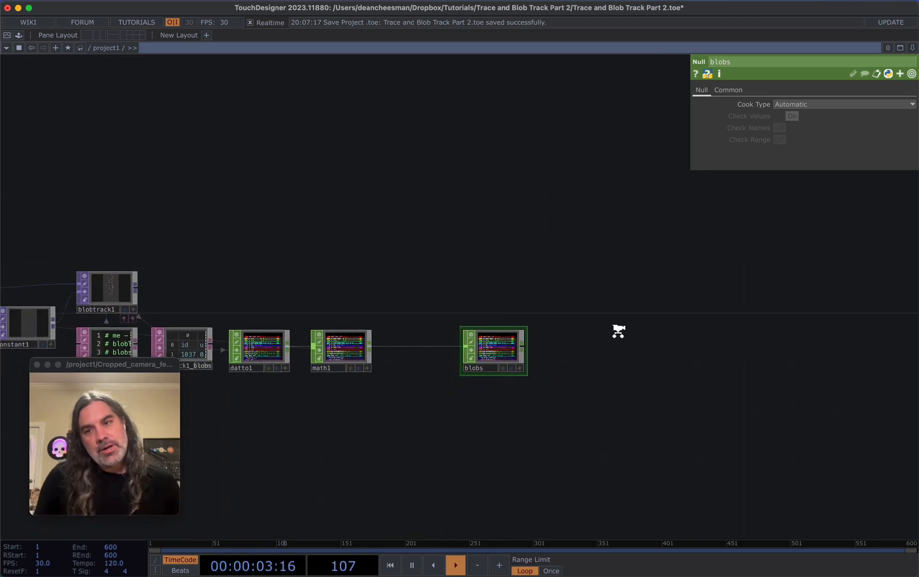
{"action": "scroll", "coordinate": [504, 289], "scroll_direction": "right", "scroll_amount": 3}
{"action": "key", "text": "Tab"}
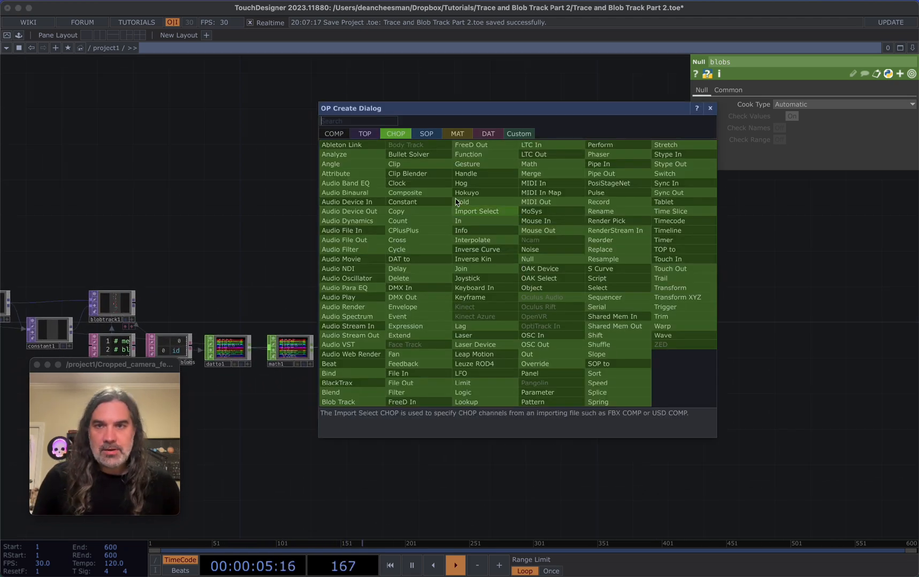
{"action": "left_click", "coordinate": [365, 134]}
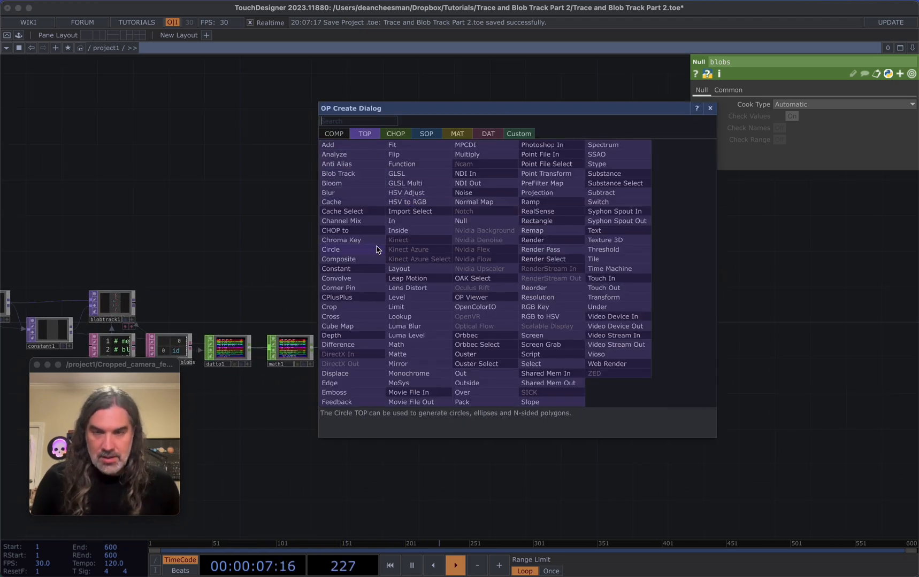
{"action": "type", "text": "rec"}
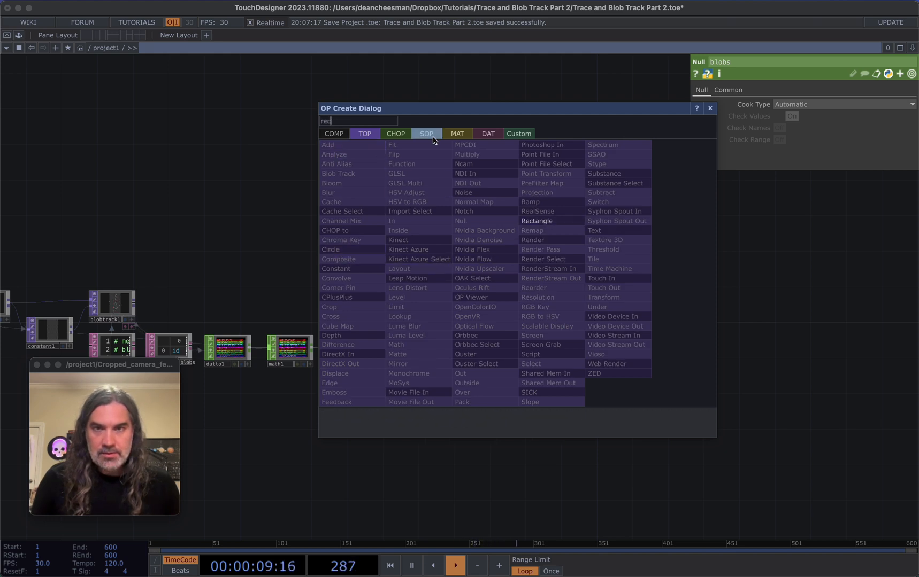
{"action": "left_click", "coordinate": [427, 134]}
{"action": "left_click", "coordinate": [469, 365]}
{"action": "left_click", "coordinate": [570, 289]}
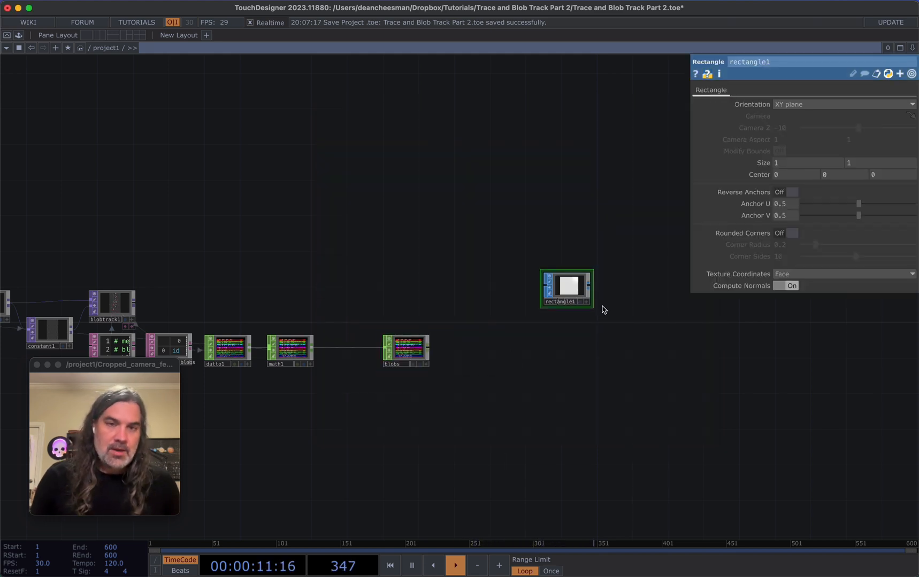
- Add a Geometry COMP fed by the Rectangle SOP's output and place it beside the rectangle
{"action": "scroll", "coordinate": [636, 318], "scroll_direction": "up", "scroll_amount": 3}
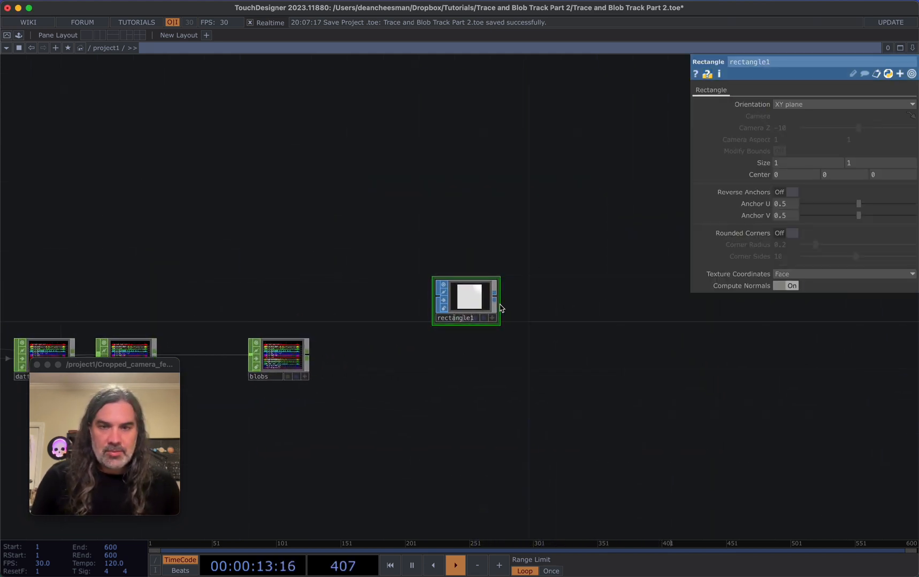
{"action": "left_click", "coordinate": [530, 298]}
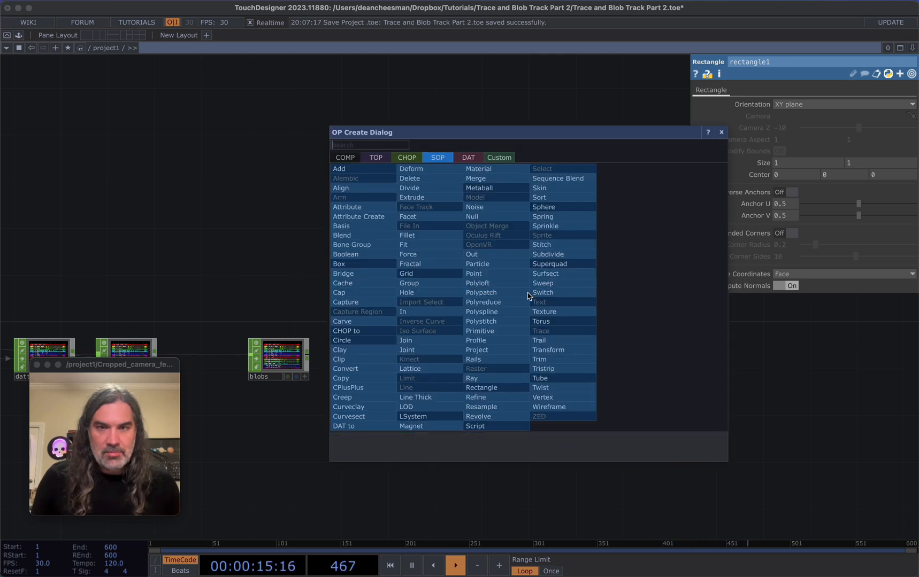
{"action": "left_click", "coordinate": [345, 158]}
{"action": "left_click", "coordinate": [348, 245]}
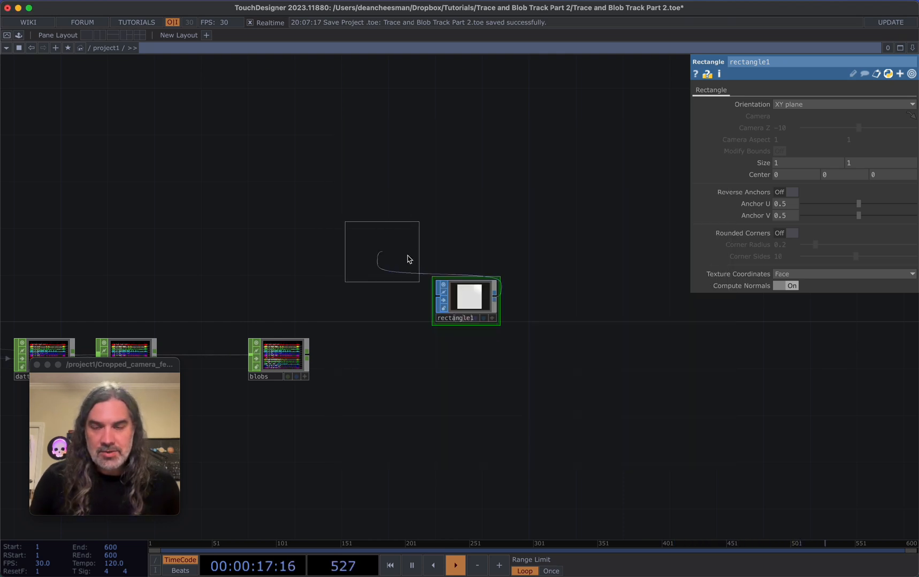
{"action": "left_click", "coordinate": [548, 292]}
{"action": "scroll", "coordinate": [515, 305], "scroll_direction": "up", "scroll_amount": 2}
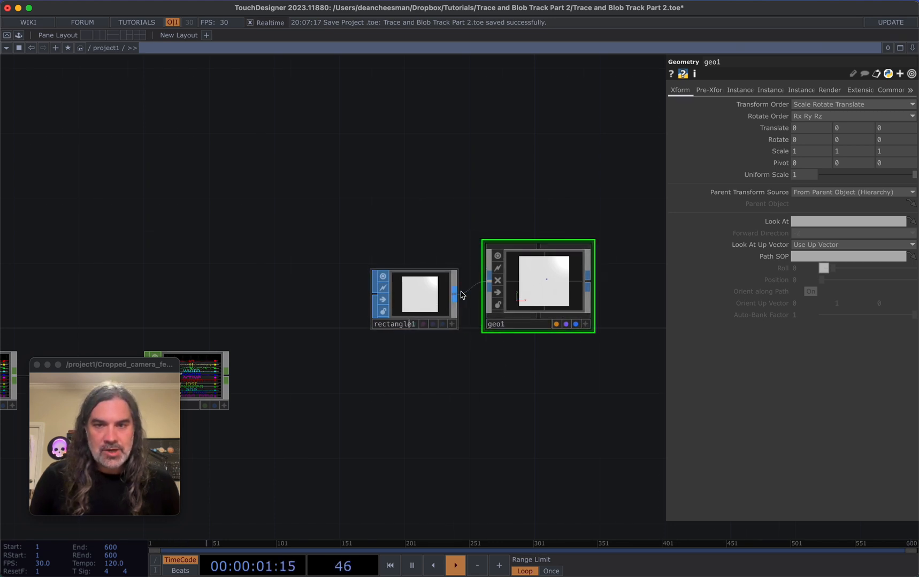
- Add a Line MAT above the Geometry COMP and assign it as the geometry's material
{"action": "key", "text": "Tab"}
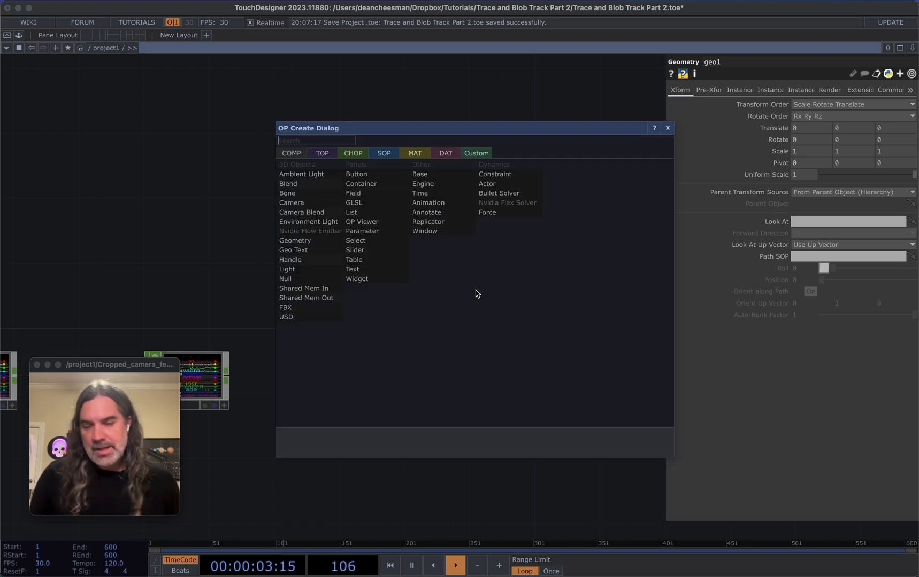
{"action": "key", "text": "Escape"}
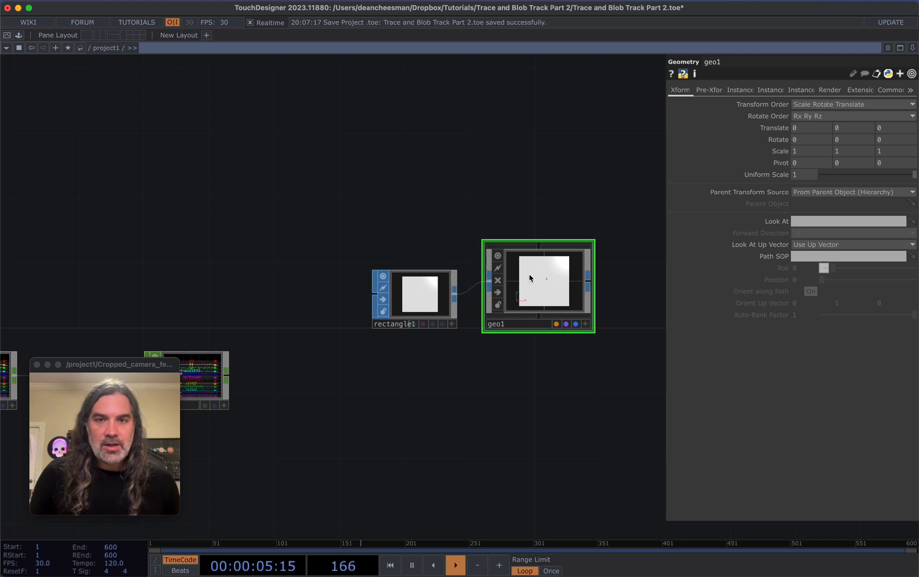
{"action": "key", "text": "Tab"}
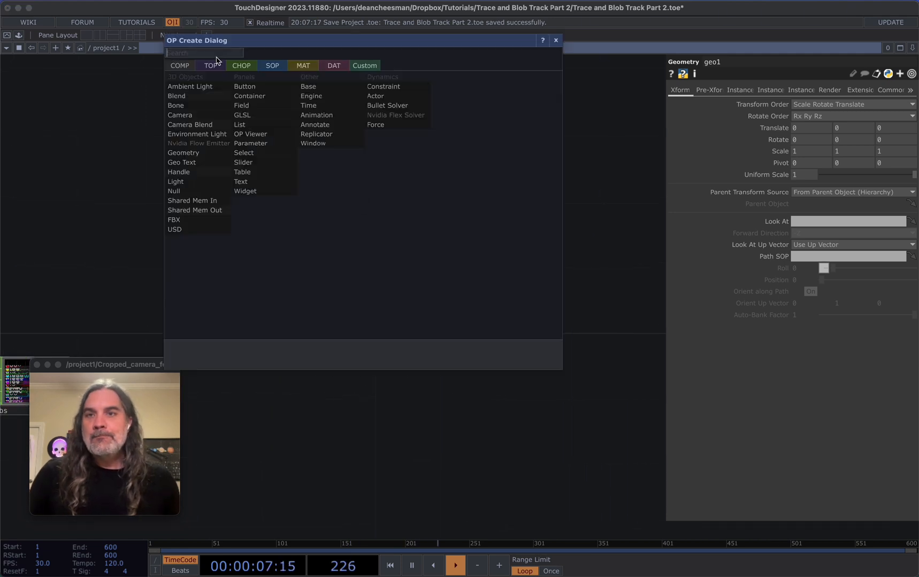
{"action": "left_click", "coordinate": [299, 66]}
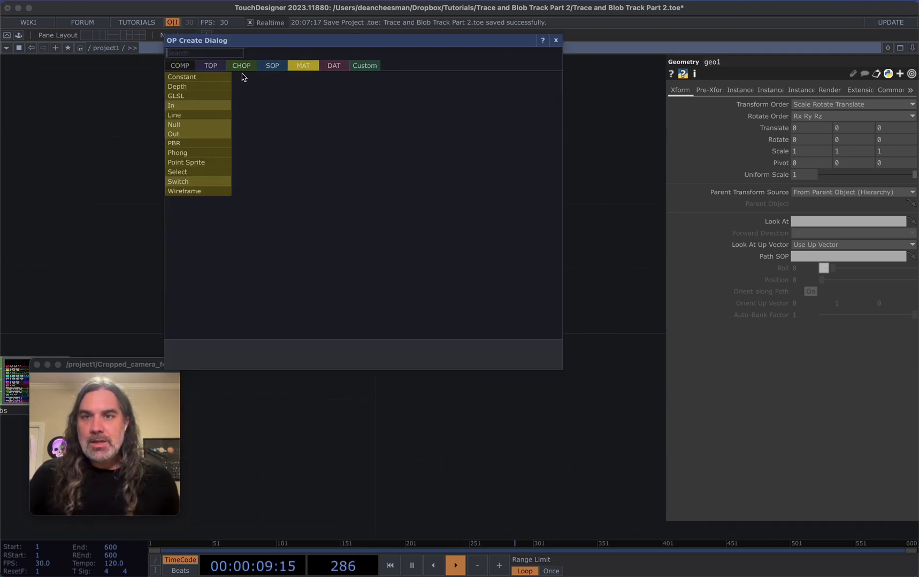
{"action": "left_click", "coordinate": [191, 116]}
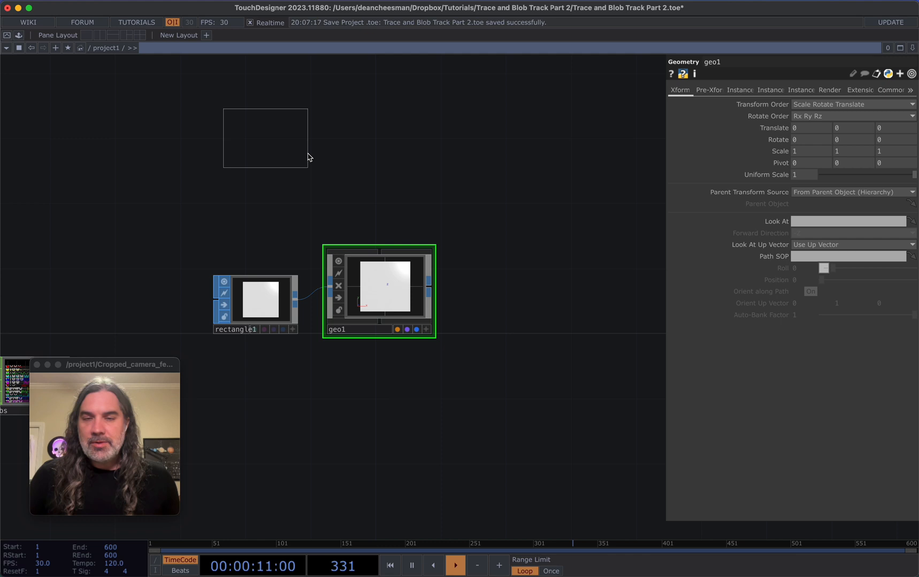
{"action": "left_click", "coordinate": [391, 197]}
{"action": "left_click_drag", "start_coordinate": [389, 197], "coordinate": [399, 289]}
{"action": "left_click", "coordinate": [399, 282]}
- Add a Camera COMP and place it beside the Geometry COMP
{"action": "key", "text": "Tab"}
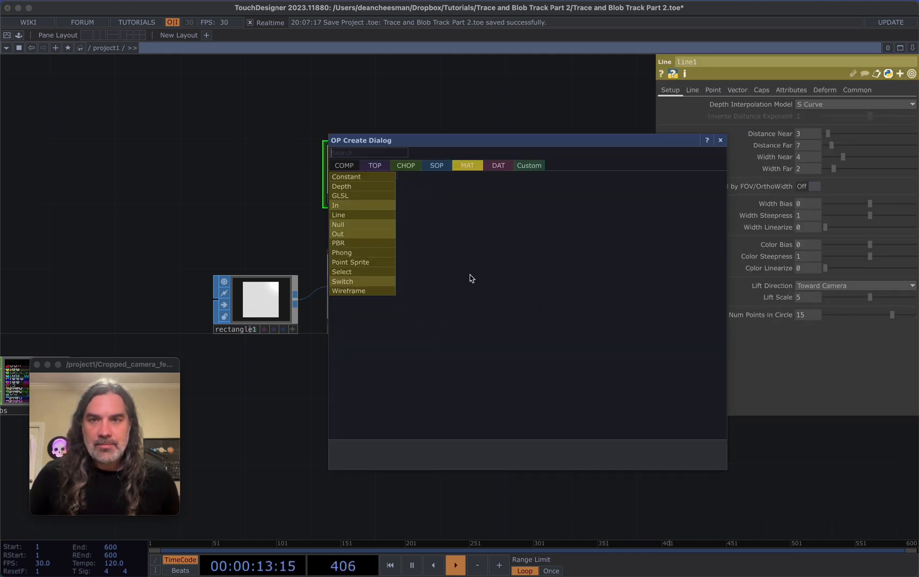
{"action": "left_click", "coordinate": [344, 165]}
{"action": "left_click", "coordinate": [347, 219]}
{"action": "left_click", "coordinate": [527, 297]}
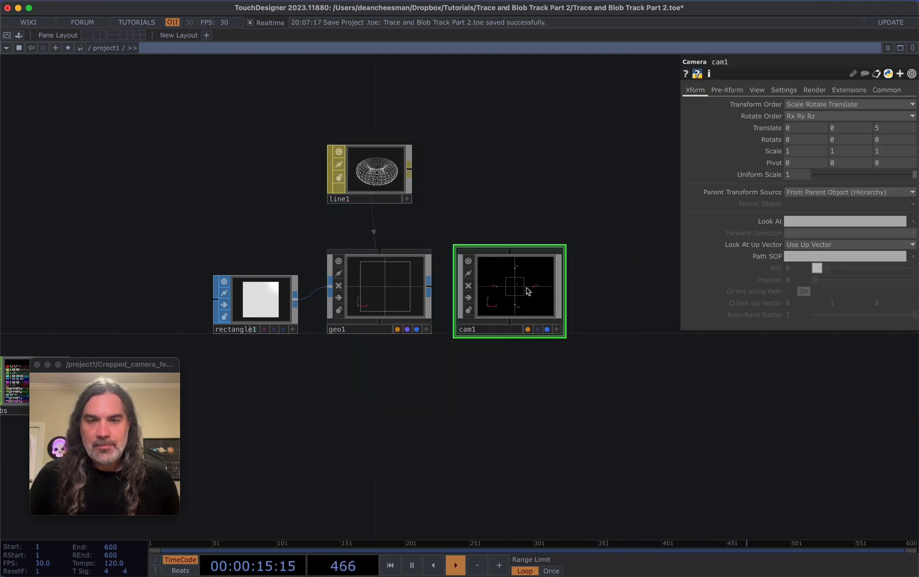
- Set the Camera COMP's projection to Orthographic with its ortho origin at Bottom-Left
{"action": "left_click", "coordinate": [757, 90]}
{"action": "left_click", "coordinate": [850, 104]}
{"action": "left_click", "coordinate": [807, 118]}
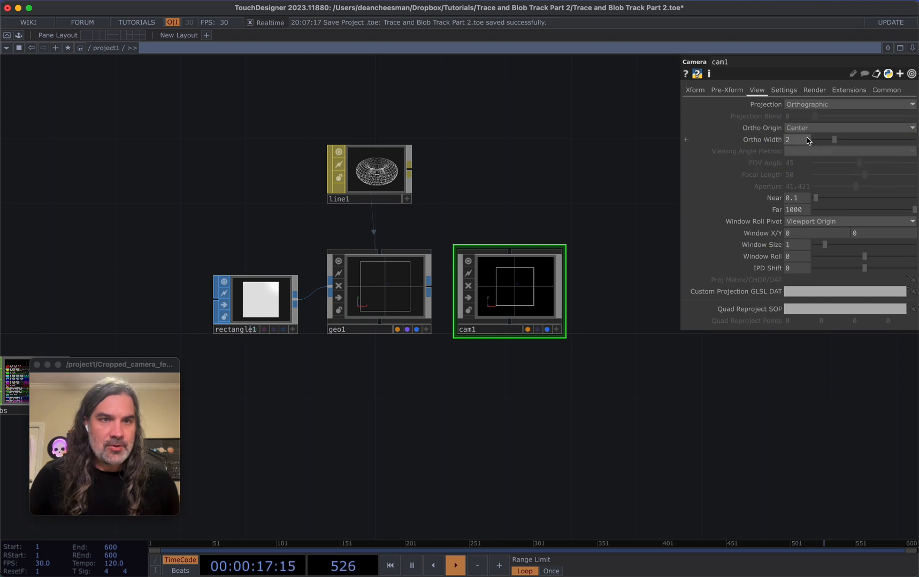
{"action": "left_click", "coordinate": [808, 130]}
{"action": "left_click", "coordinate": [806, 150]}
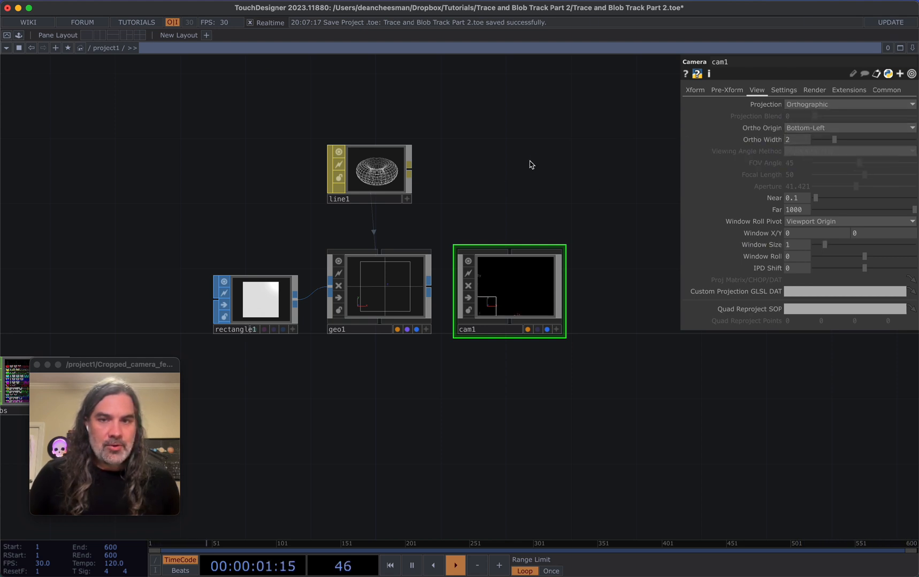
- Copy the Math CHOP's Multiply expression for the video aspect ratio and rename that node math_aspect_ratio
{"action": "scroll", "coordinate": [531, 177], "scroll_direction": "left", "scroll_amount": 10}
{"action": "left_click", "coordinate": [293, 297]}
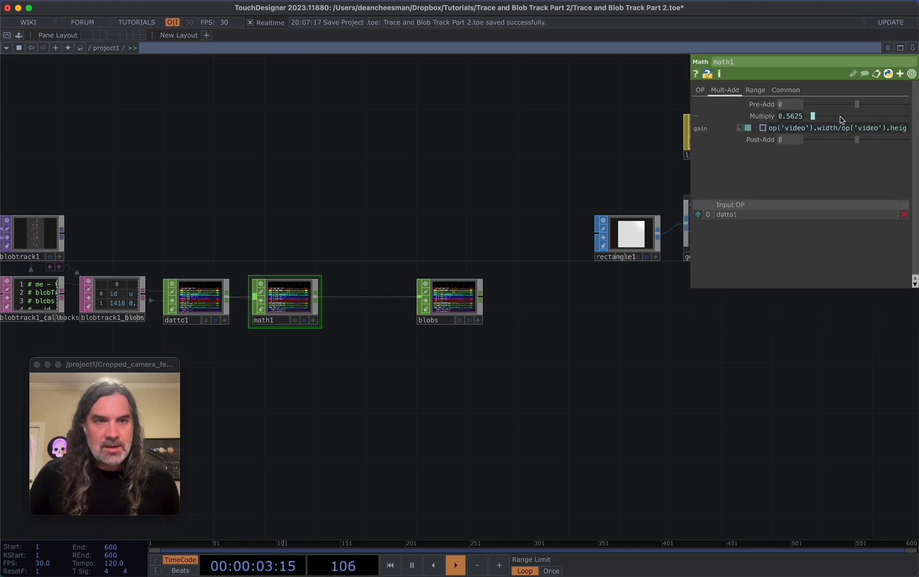
{"action": "left_click", "coordinate": [828, 129]}
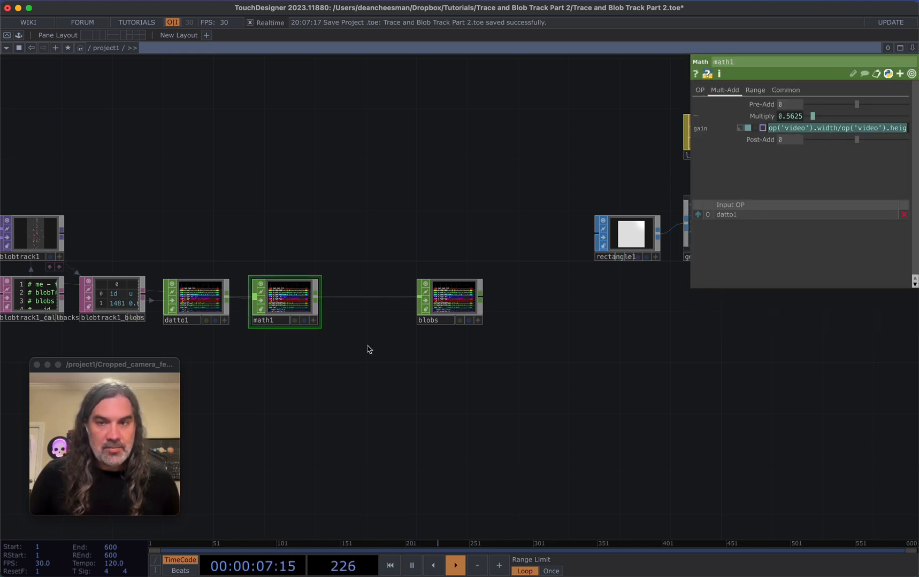
{"action": "scroll", "coordinate": [277, 324], "scroll_direction": "up", "scroll_amount": 3}
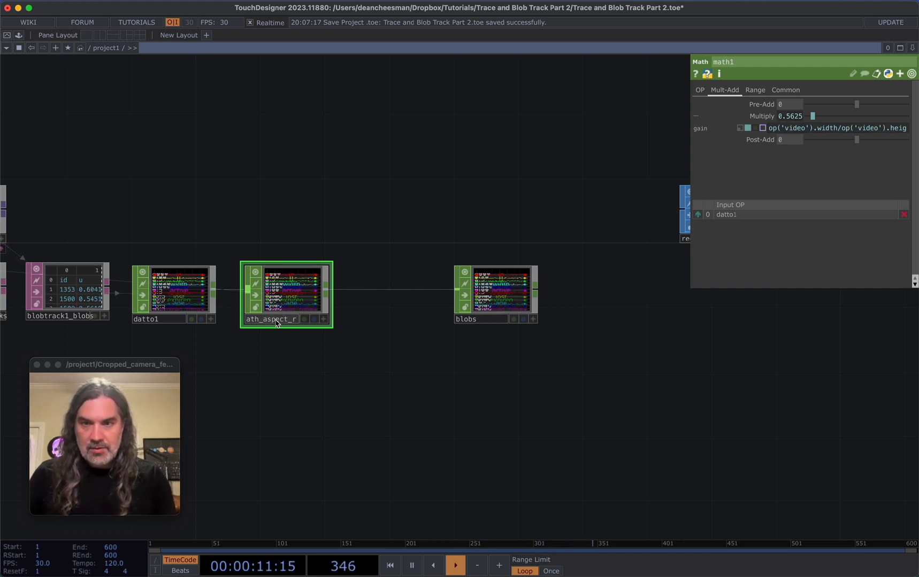
{"action": "key", "text": "Return"}
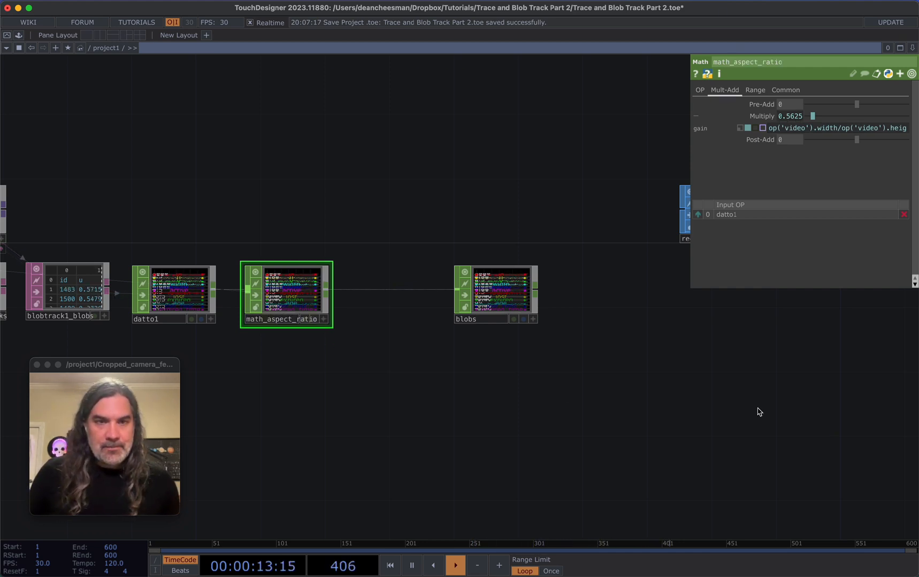
- Set the Camera COMP's Ortho Width to the expression op('video').width/op('video').height and widen the parameter area to show it fully
{"action": "scroll", "coordinate": [759, 410], "scroll_direction": "right", "scroll_amount": 10}
{"action": "scroll", "coordinate": [554, 345], "scroll_direction": "up", "scroll_amount": 1}
{"action": "left_click", "coordinate": [575, 299]}
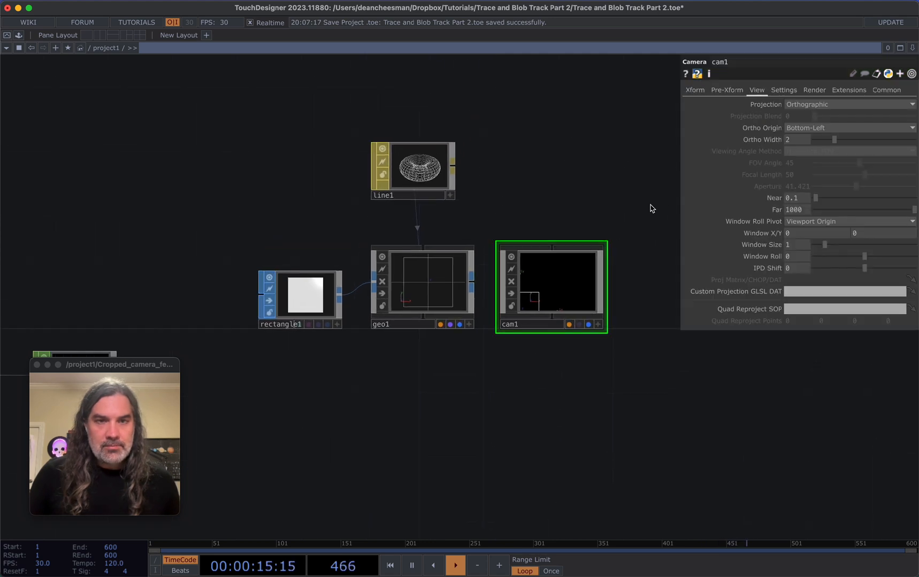
{"action": "left_click", "coordinate": [761, 142]}
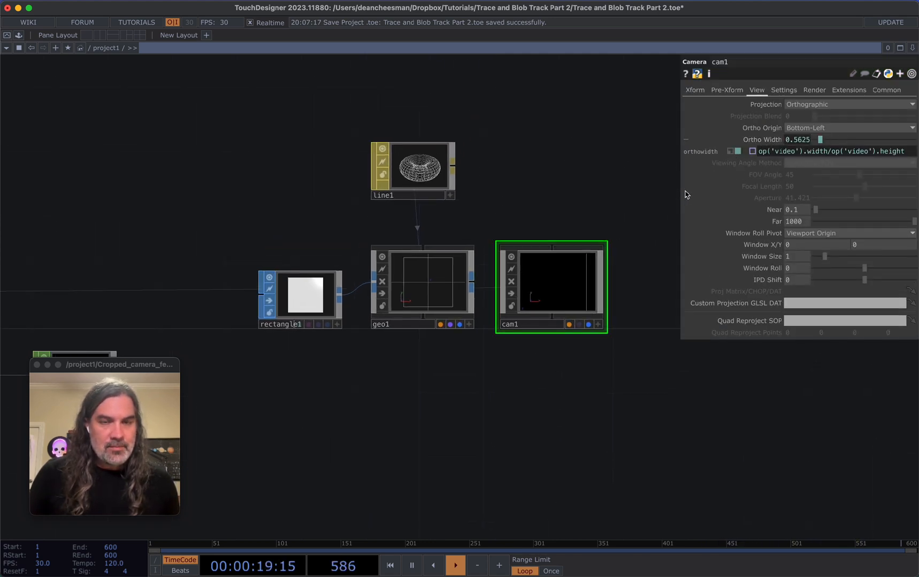
{"action": "left_click_drag", "start_coordinate": [683, 192], "coordinate": [583, 192]}
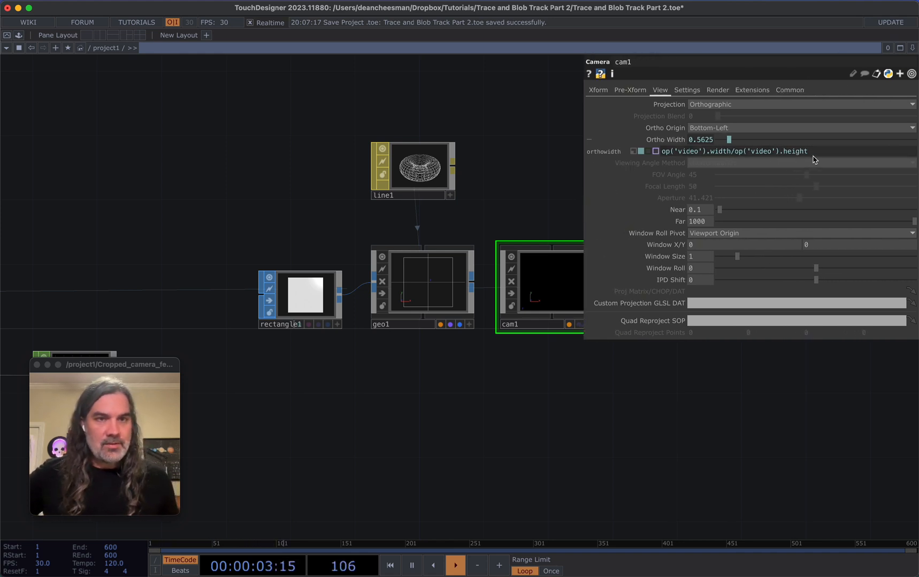
- Add a Render TOP below the Geometry COMP
{"action": "scroll", "coordinate": [443, 228], "scroll_direction": "right", "scroll_amount": 5}
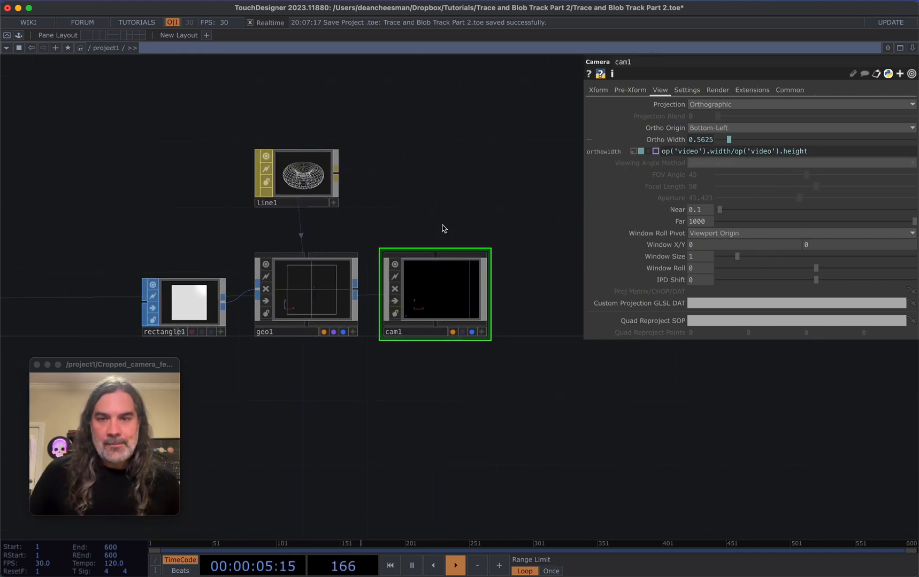
{"action": "scroll", "coordinate": [457, 250], "scroll_direction": "up", "scroll_amount": 3}
{"action": "scroll", "coordinate": [438, 366], "scroll_direction": "left", "scroll_amount": 3}
{"action": "scroll", "coordinate": [465, 360], "scroll_direction": "down", "scroll_amount": 5}
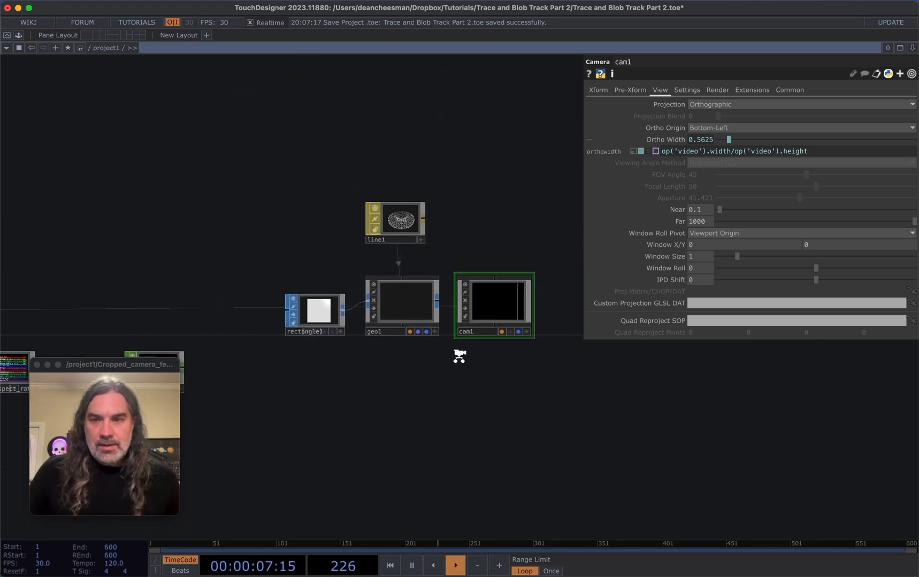
{"action": "left_click_drag", "start_coordinate": [420, 349], "coordinate": [437, 313]}
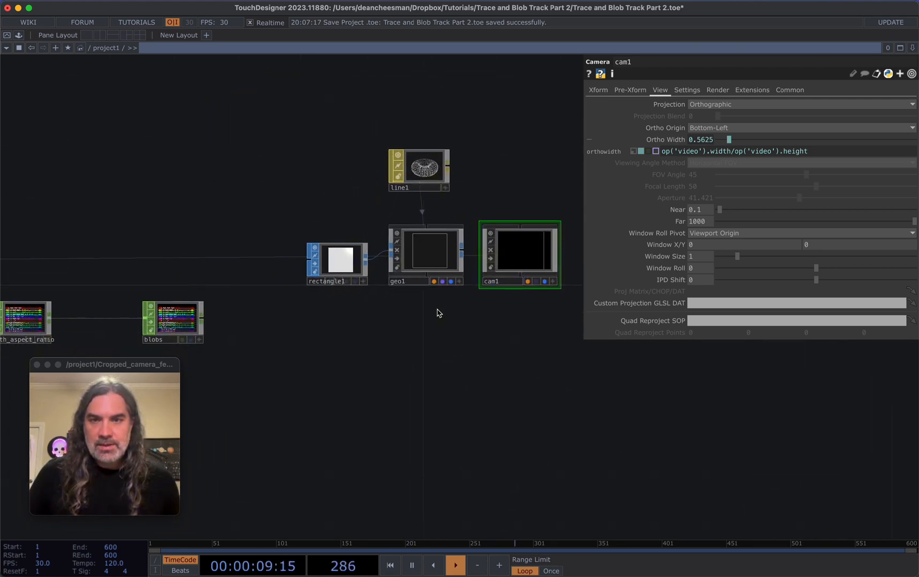
{"action": "key", "text": "Tab"}
{"action": "left_click", "coordinate": [251, 198]}
{"action": "type", "text": "re"}
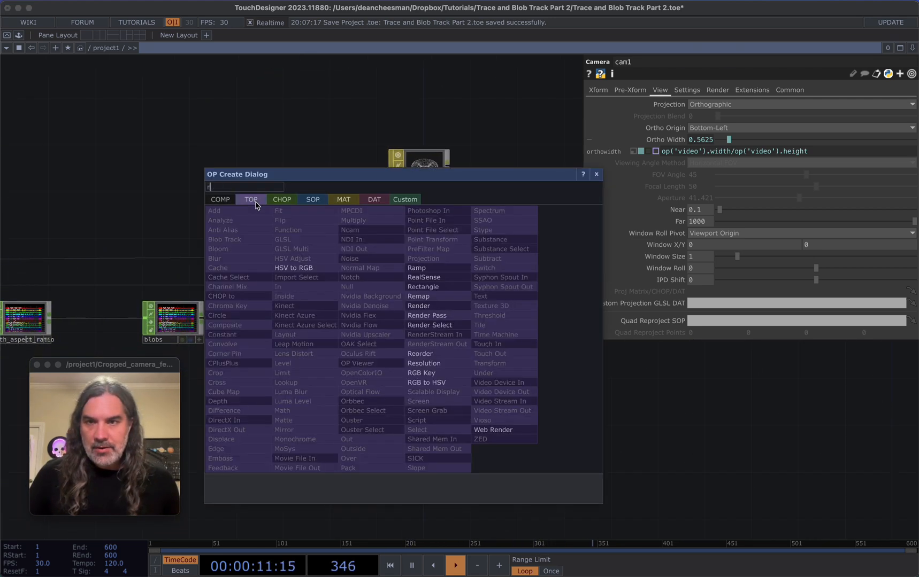
{"action": "left_click", "coordinate": [423, 307]}
{"action": "left_click", "coordinate": [425, 333]}
- Set the Render TOP's resolution to the expressions op('video').width and op('video').height
{"action": "scroll", "coordinate": [428, 332], "scroll_direction": "up", "scroll_amount": 5}
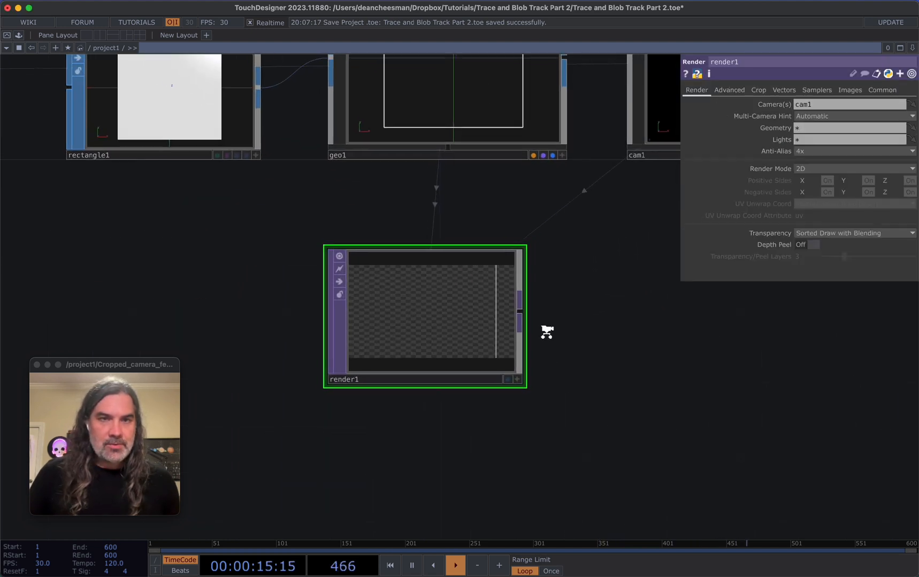
{"action": "left_click", "coordinate": [882, 90]}
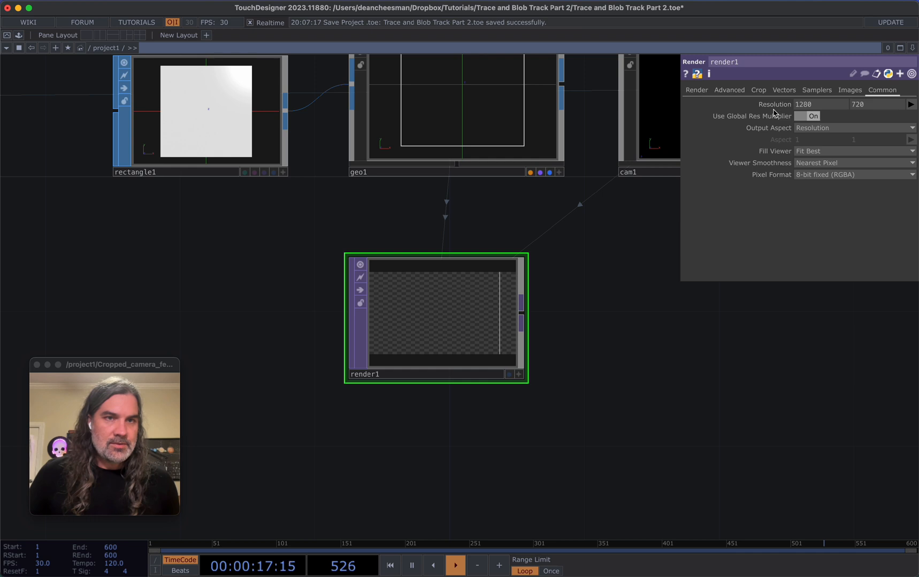
{"action": "left_click", "coordinate": [774, 105]}
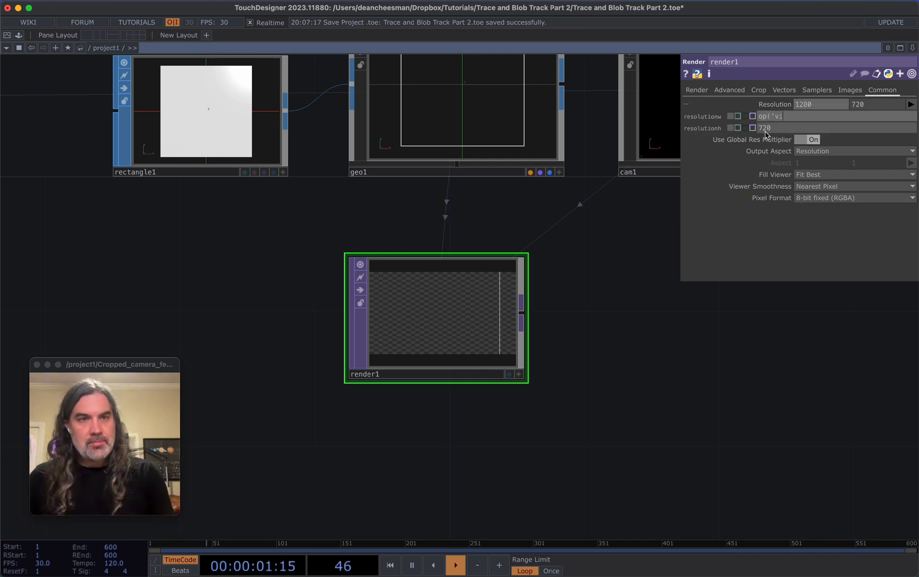
{"action": "type", "text": "h"}
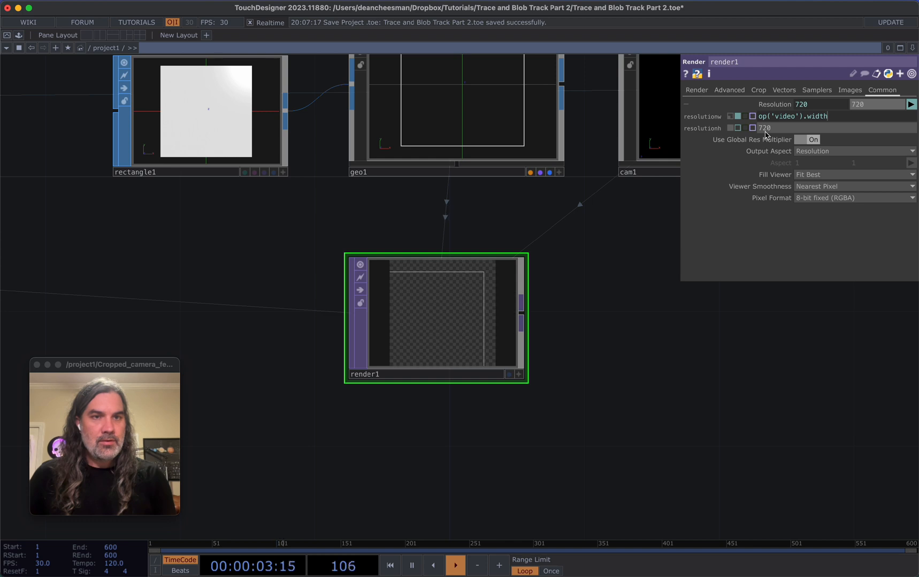
{"action": "left_click", "coordinate": [766, 131]}
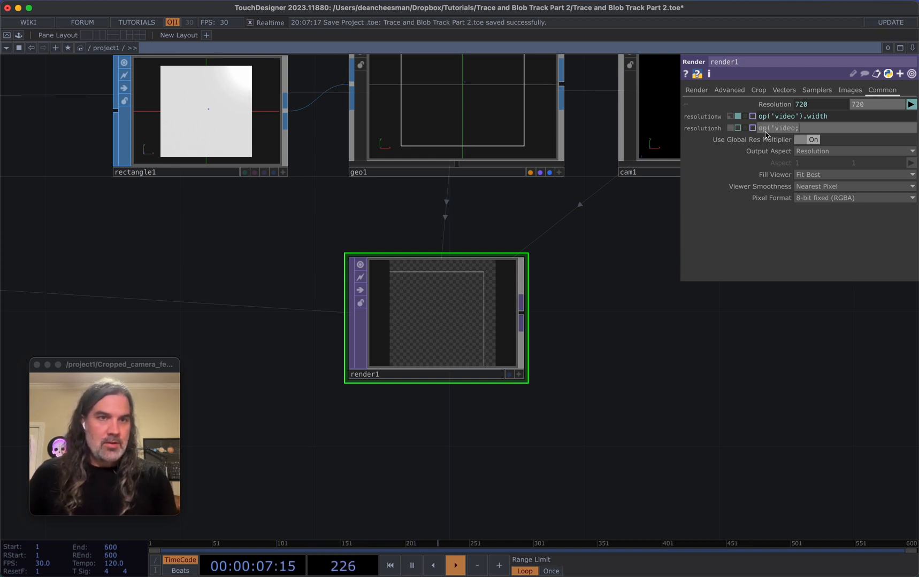
{"action": "type", "text": "op('video').height"}
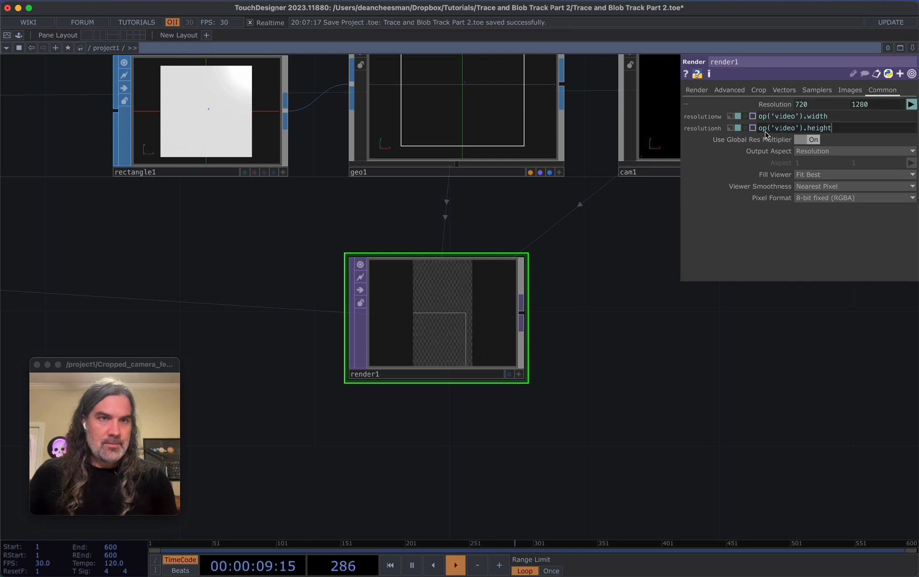
- Add an Out TOP fed by the Render TOP's output and place it well beyond the camera
{"action": "scroll", "coordinate": [554, 344], "scroll_direction": "down", "scroll_amount": 3}
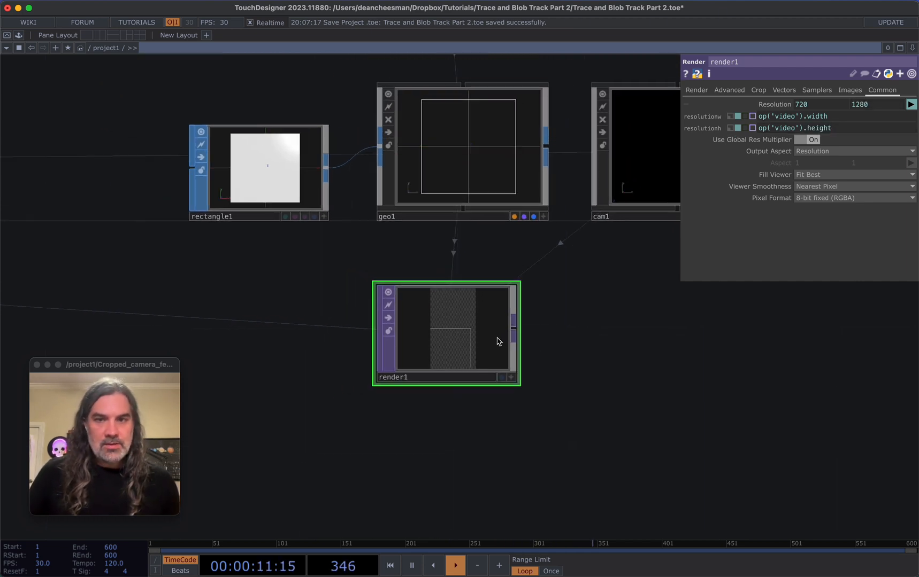
{"action": "scroll", "coordinate": [492, 339], "scroll_direction": "down", "scroll_amount": 5}
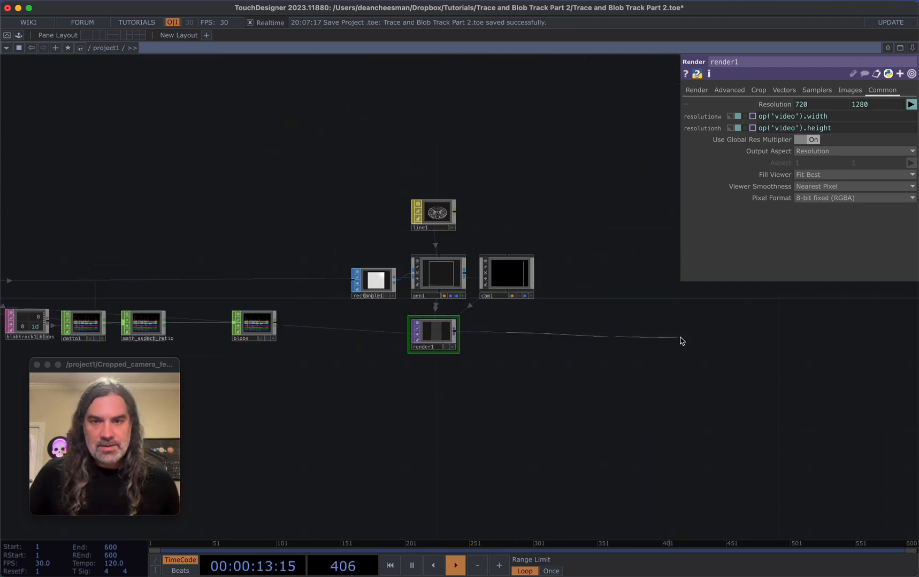
{"action": "left_click", "coordinate": [680, 341]}
{"action": "left_click", "coordinate": [669, 439]}
{"action": "left_click", "coordinate": [770, 350]}
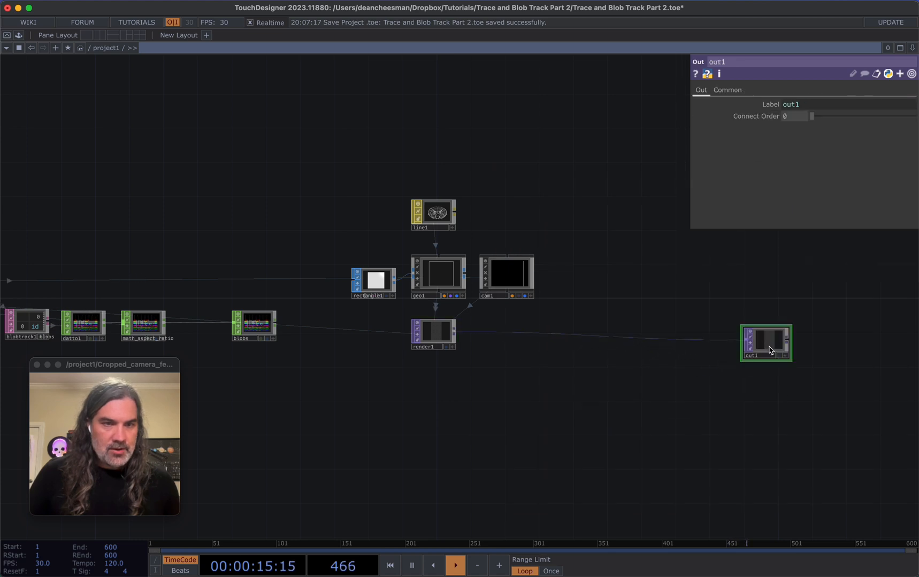
- Open the Out TOP's viewer in a floating window, shrink it and park it above the webcam window
{"action": "right_click", "coordinate": [770, 350]}
{"action": "left_click", "coordinate": [779, 340]}
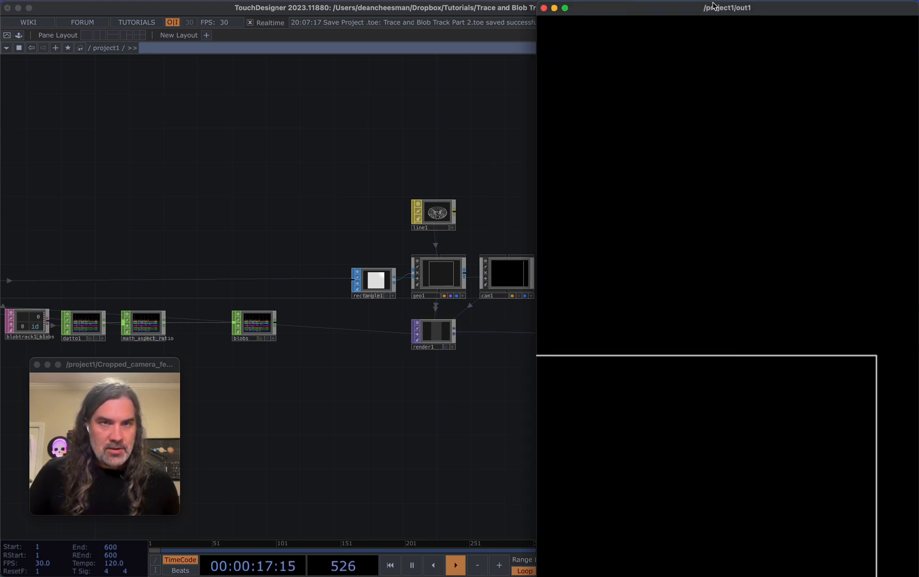
{"action": "left_click_drag", "start_coordinate": [713, 2], "coordinate": [79, 62]}
{"action": "left_click_drag", "start_coordinate": [154, 198], "coordinate": [133, 176]}
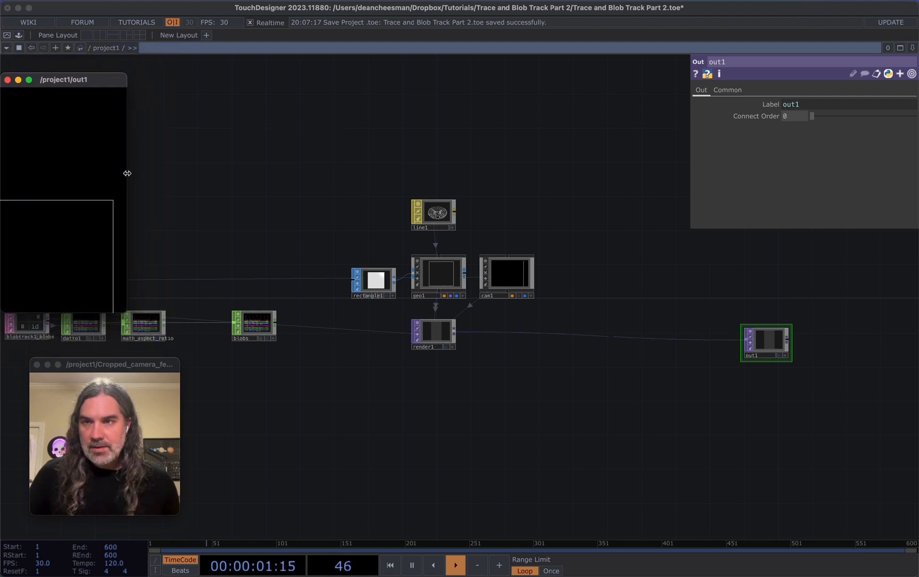
{"action": "left_click_drag", "start_coordinate": [85, 82], "coordinate": [84, 54]}
- Turn on instancing for the Geometry COMP and assign the blobs Null as its Default Instance OP
{"action": "scroll", "coordinate": [470, 249], "scroll_direction": "up", "scroll_amount": 5}
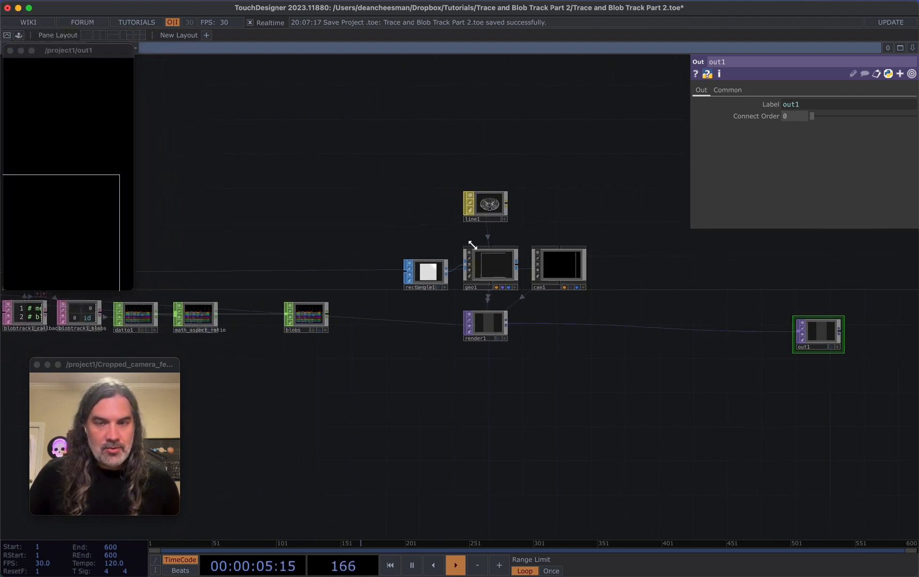
{"action": "left_click", "coordinate": [512, 277]}
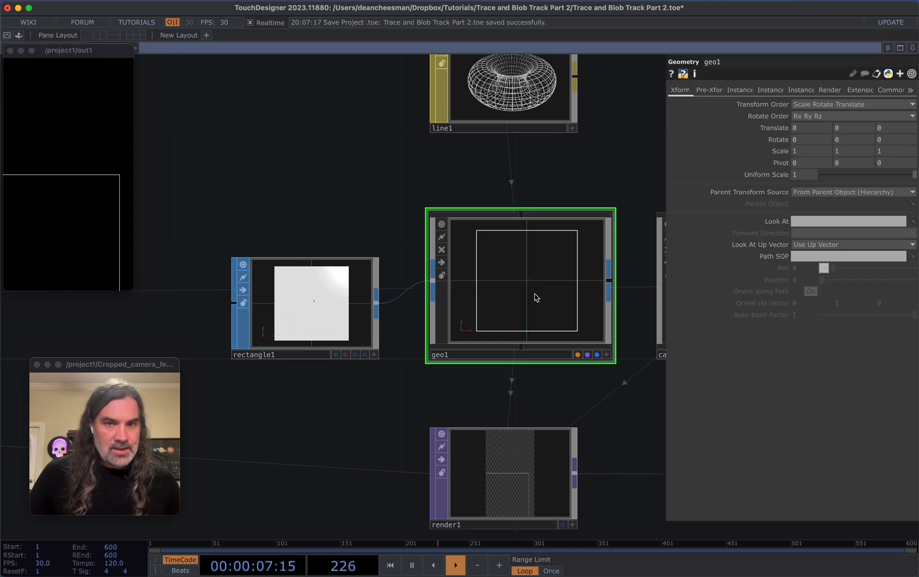
{"action": "left_click", "coordinate": [745, 92]}
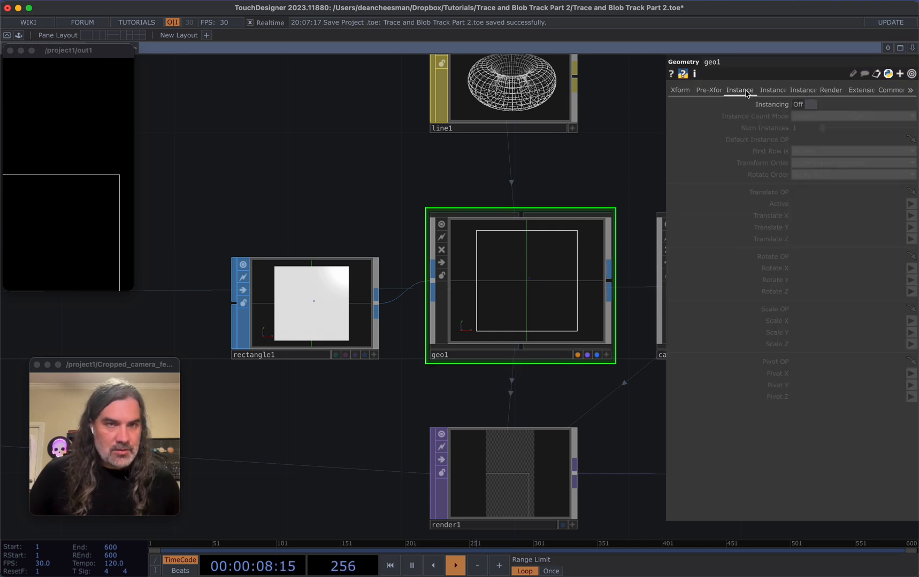
{"action": "left_click", "coordinate": [796, 105]}
{"action": "scroll", "coordinate": [434, 375], "scroll_direction": "down", "scroll_amount": 5}
{"action": "left_click_drag", "start_coordinate": [510, 330], "coordinate": [572, 305]}
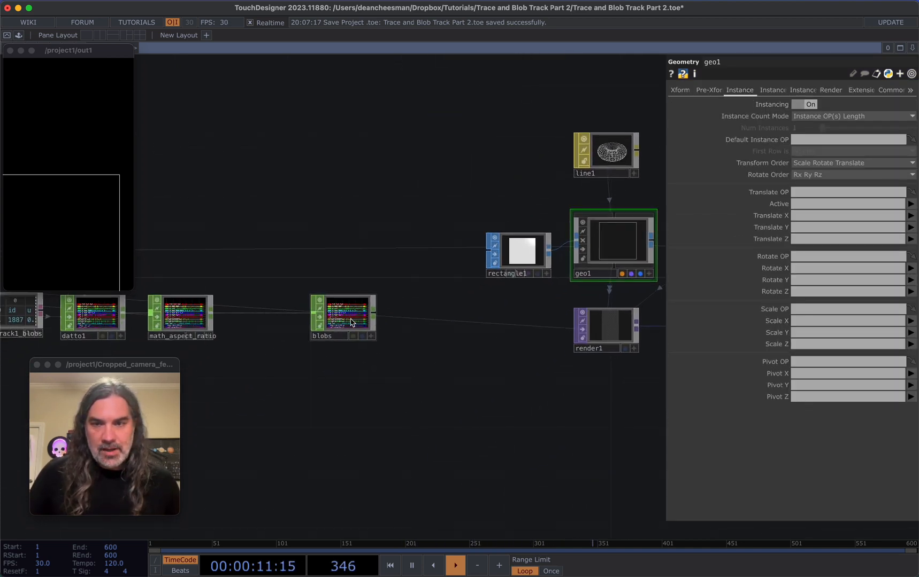
{"action": "left_click_drag", "start_coordinate": [310, 336], "coordinate": [835, 206]}
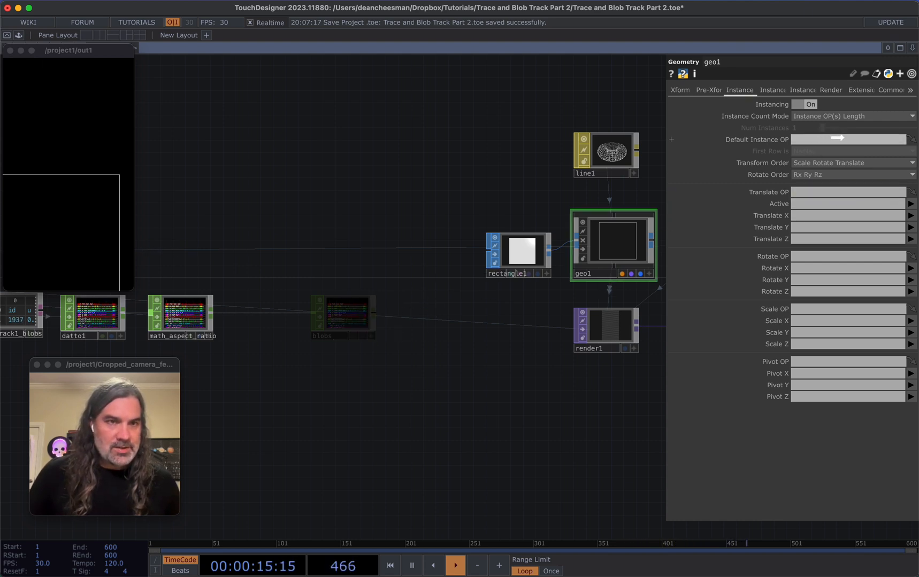
{"action": "left_click_drag", "start_coordinate": [837, 138], "coordinate": [841, 140]}
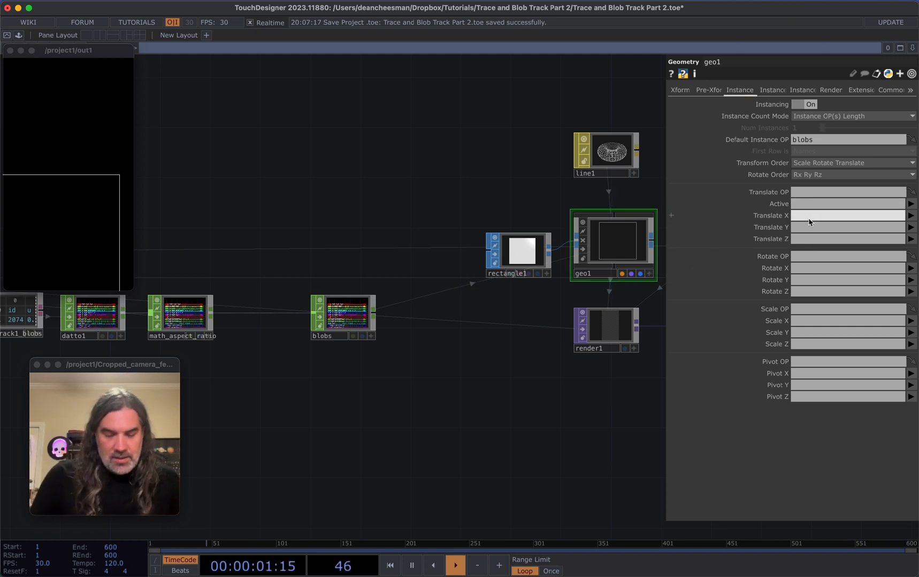
- Map the geometry's instance Translate X to the u channel and Translate Y to the v channel
{"action": "left_click", "coordinate": [909, 217]}
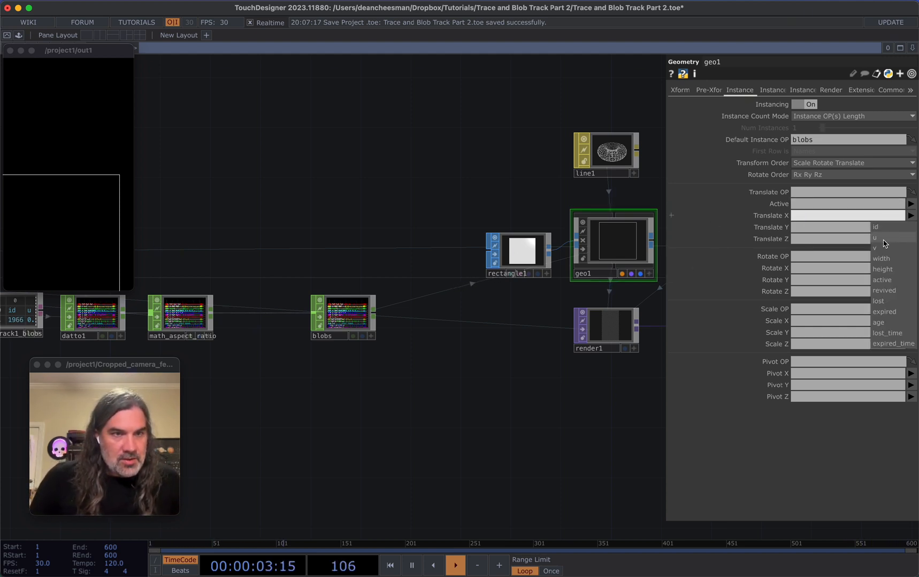
{"action": "left_click", "coordinate": [882, 241]}
{"action": "left_click", "coordinate": [910, 228]}
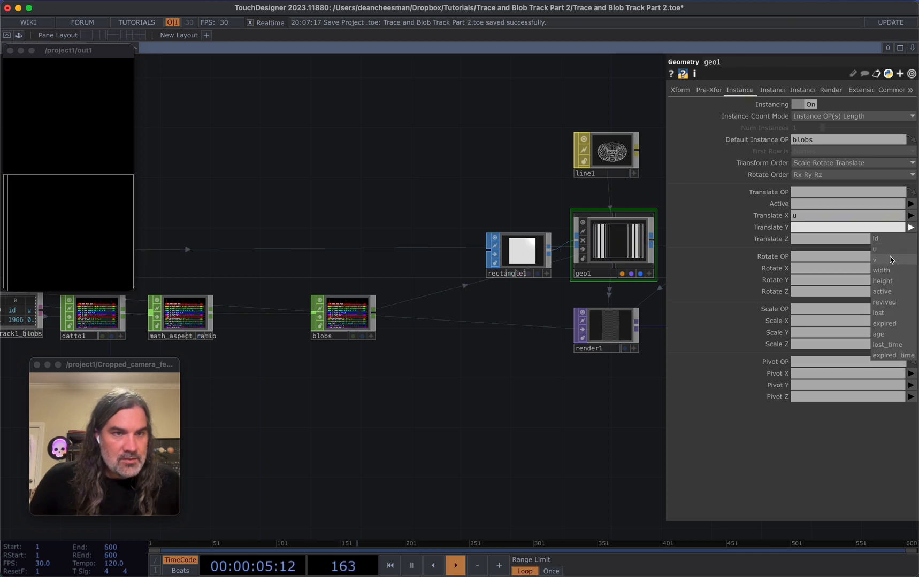
{"action": "left_click", "coordinate": [889, 260]}
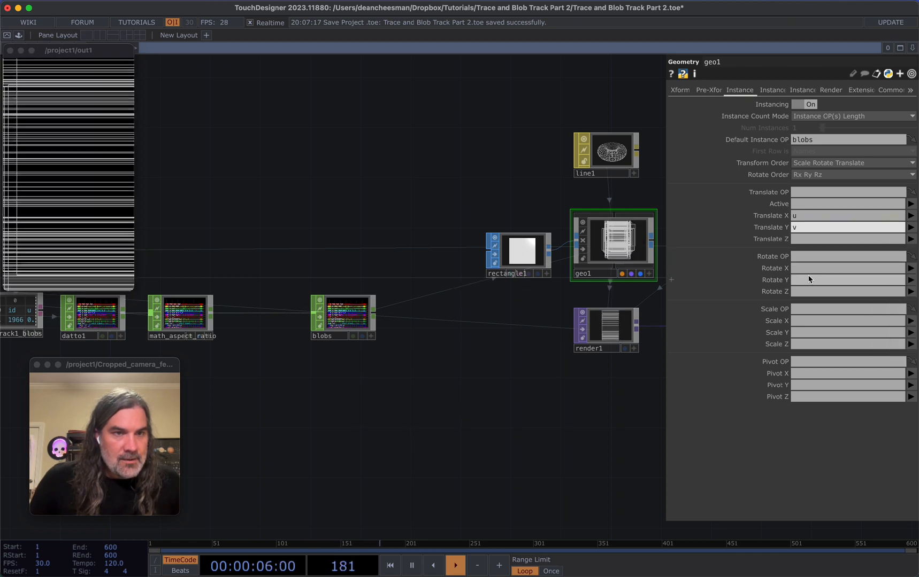
- Map the geometry's instance Scale X to the width channel and Scale Y to the height channel
{"action": "left_click", "coordinate": [910, 322]}
{"action": "left_click", "coordinate": [884, 364]}
{"action": "left_click", "coordinate": [910, 333]}
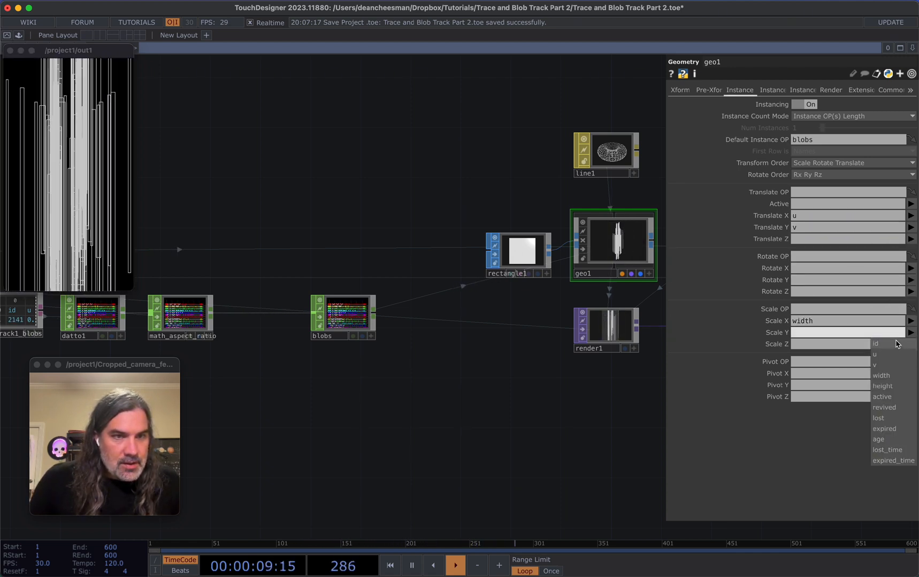
{"action": "left_click", "coordinate": [882, 386]}
{"action": "left_click_drag", "start_coordinate": [564, 405], "coordinate": [536, 410]}
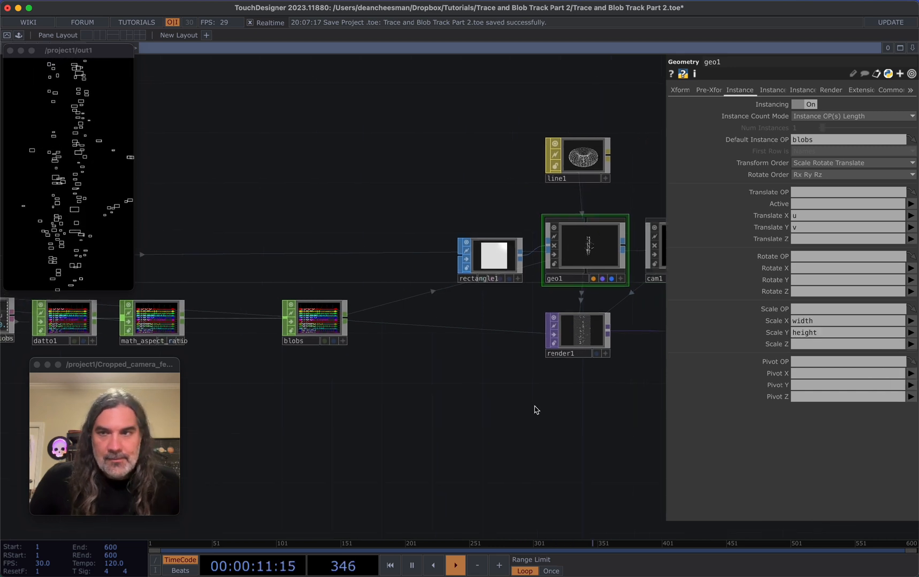
- Compare the rectangles in the Render TOP's output with the blob outlines in the Blob Track TOP
{"action": "scroll", "coordinate": [601, 287], "scroll_direction": "up", "scroll_amount": 10}
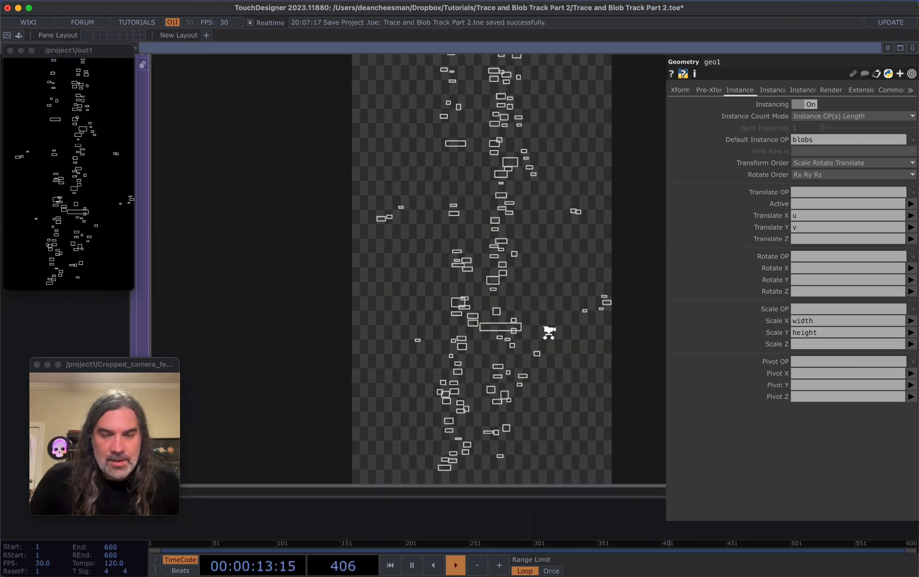
{"action": "scroll", "coordinate": [548, 332], "scroll_direction": "down", "scroll_amount": 10}
{"action": "left_click_drag", "start_coordinate": [548, 332], "coordinate": [703, 199]}
{"action": "scroll", "coordinate": [449, 263], "scroll_direction": "up", "scroll_amount": 8}
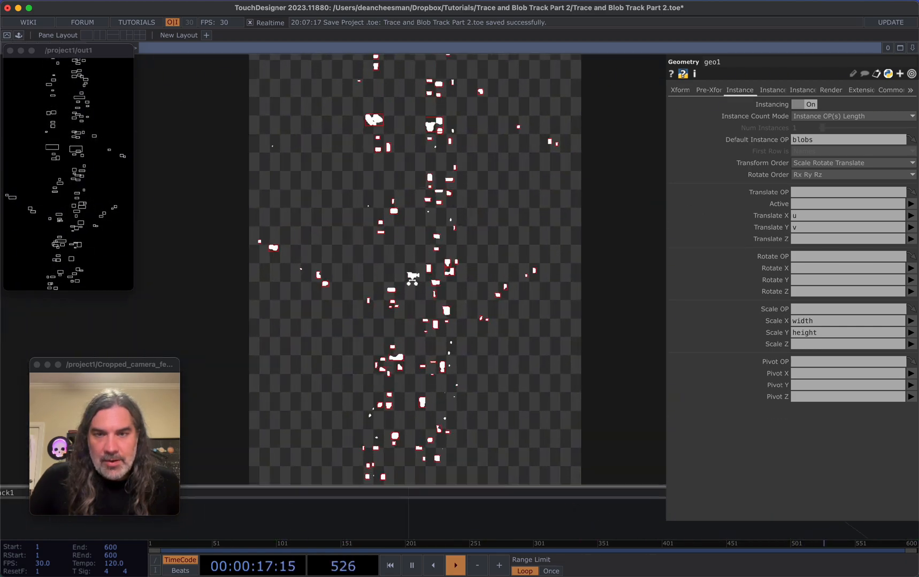
{"action": "scroll", "coordinate": [424, 309], "scroll_direction": "up", "scroll_amount": 2}
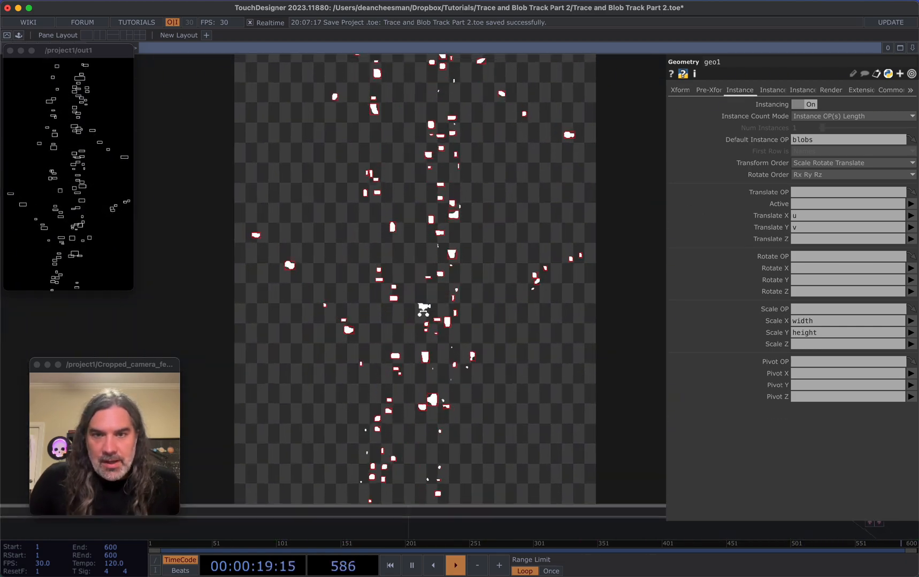
{"action": "scroll", "coordinate": [424, 309], "scroll_direction": "down", "scroll_amount": 1}
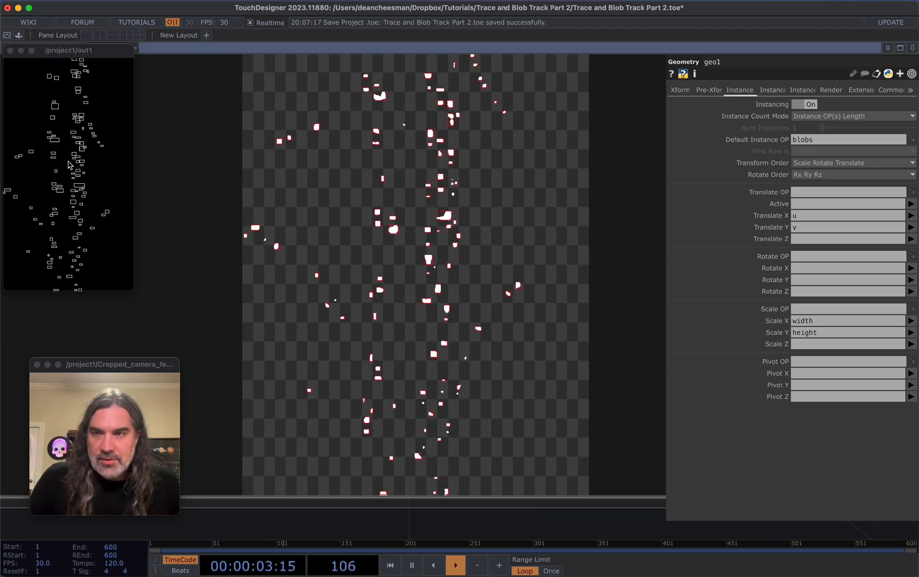
{"action": "scroll", "coordinate": [417, 268], "scroll_direction": "down", "scroll_amount": 1}
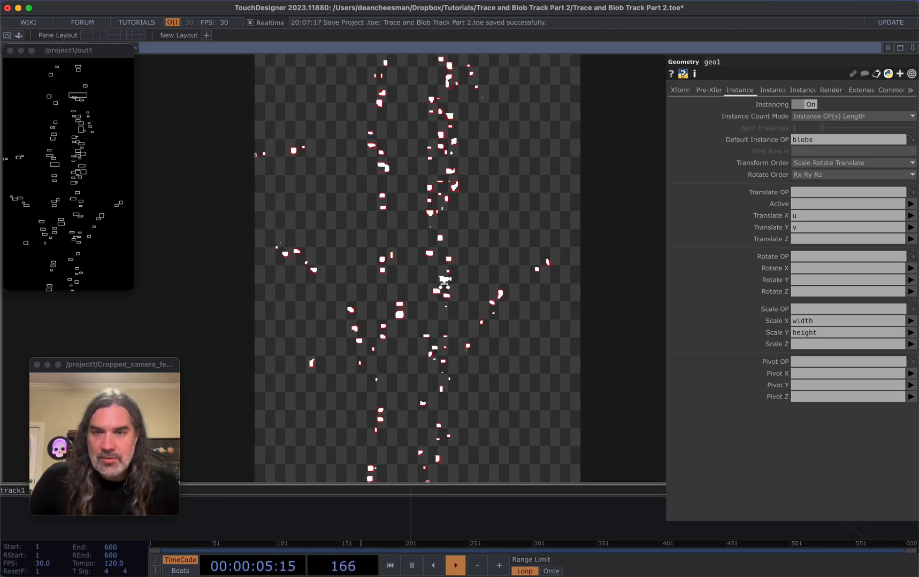
- Add the width channel alongside u in the Scope of the math_aspect_ratio Math CHOP
{"action": "scroll", "coordinate": [453, 288], "scroll_direction": "down", "scroll_amount": 10}
{"action": "left_click_drag", "start_coordinate": [565, 296], "coordinate": [187, 239]}
{"action": "scroll", "coordinate": [369, 259], "scroll_direction": "down", "scroll_amount": 2}
{"action": "left_click_drag", "start_coordinate": [415, 232], "coordinate": [179, 227]}
{"action": "left_click", "coordinate": [468, 346]}
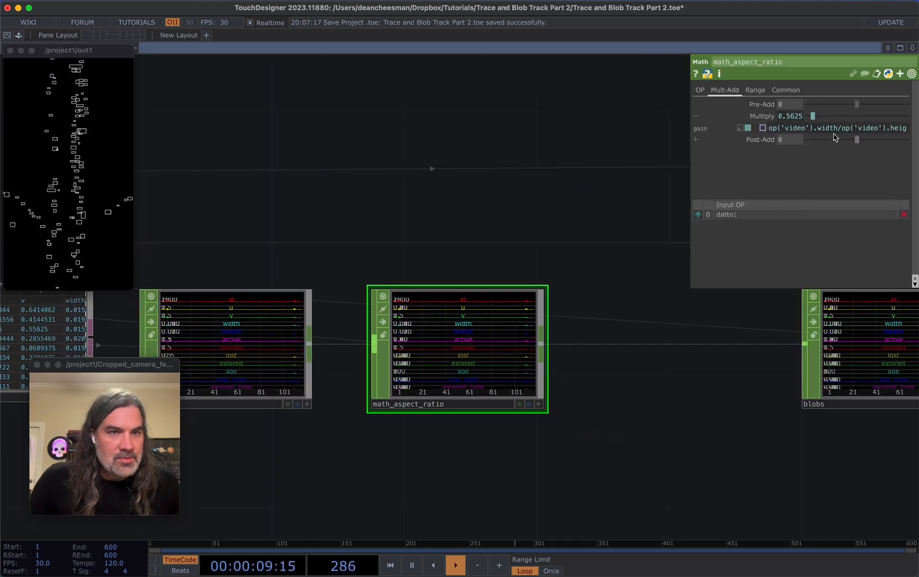
{"action": "left_click", "coordinate": [786, 91]}
{"action": "left_click", "coordinate": [903, 117]}
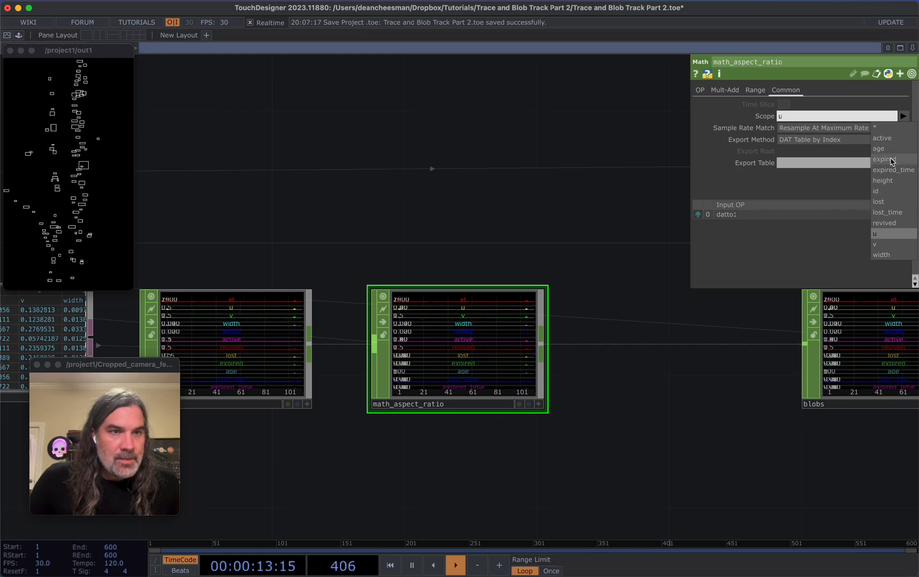
{"action": "left_click", "coordinate": [881, 256]}
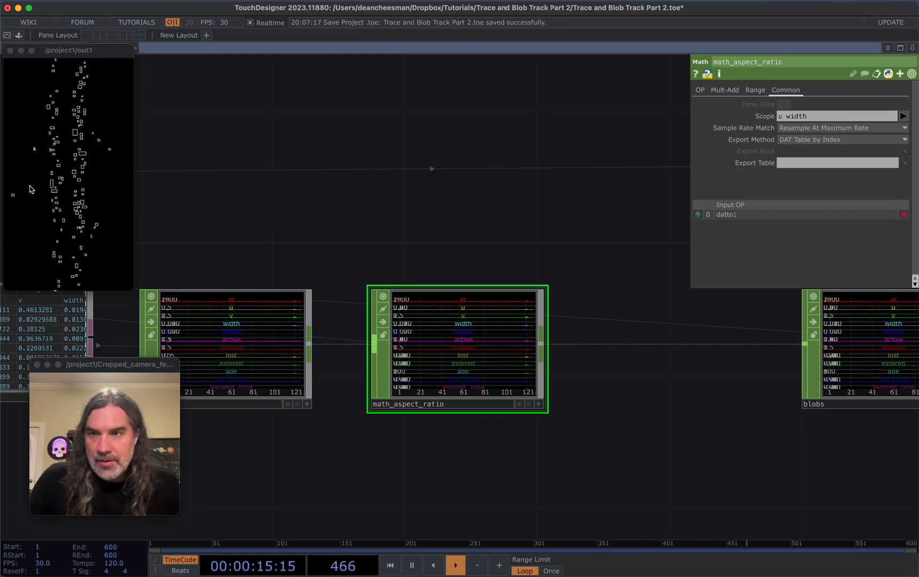
- Check the proportions of the rendered rectangles against the Blob Track TOP's outlines
{"action": "left_click_drag", "start_coordinate": [431, 168], "coordinate": [424, 100]}
{"action": "scroll", "coordinate": [424, 100], "scroll_direction": "up", "scroll_amount": 10}
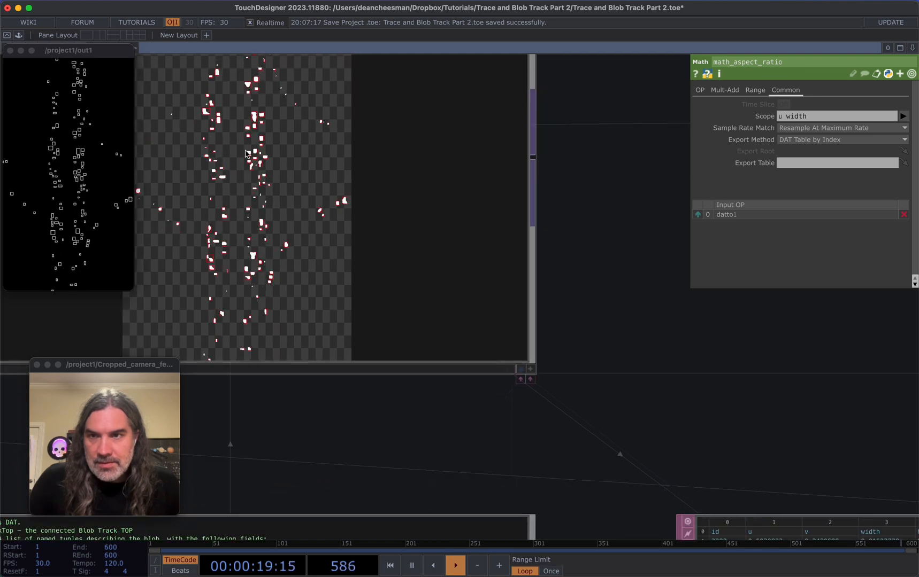
{"action": "scroll", "coordinate": [598, 320], "scroll_direction": "down", "scroll_amount": 10}
{"action": "scroll", "coordinate": [598, 320], "scroll_direction": "down", "scroll_amount": 5}
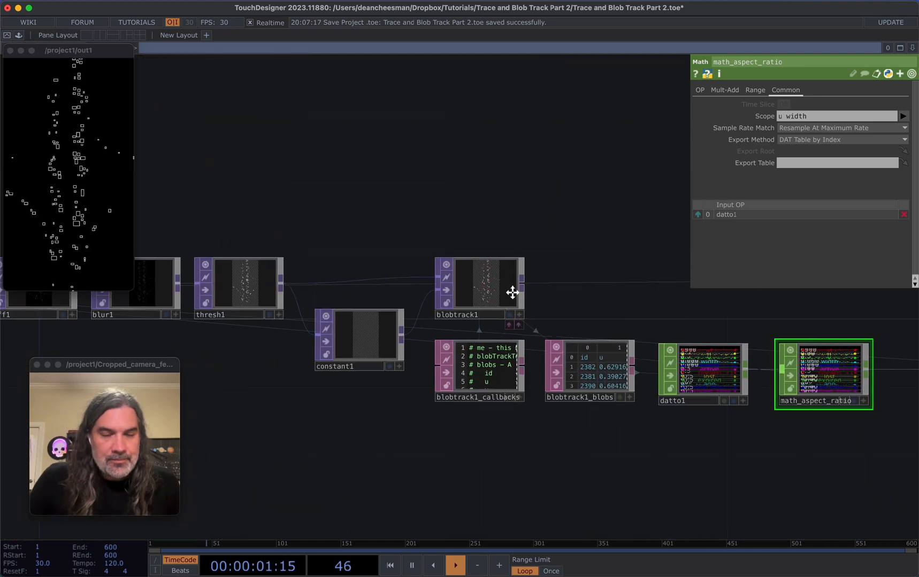
- Add a Select TOP directly below the Render TOP
{"action": "left_click_drag", "start_coordinate": [749, 319], "coordinate": [299, 293]}
{"action": "scroll", "coordinate": [506, 342], "scroll_direction": "down", "scroll_amount": 5}
{"action": "scroll", "coordinate": [553, 307], "scroll_direction": "up", "scroll_amount": 10}
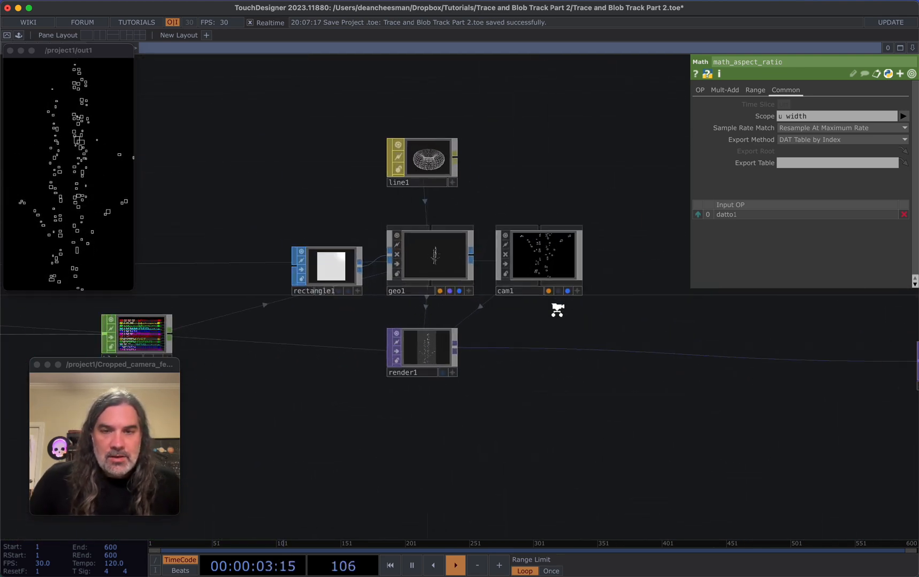
{"action": "scroll", "coordinate": [520, 306], "scroll_direction": "down", "scroll_amount": 2}
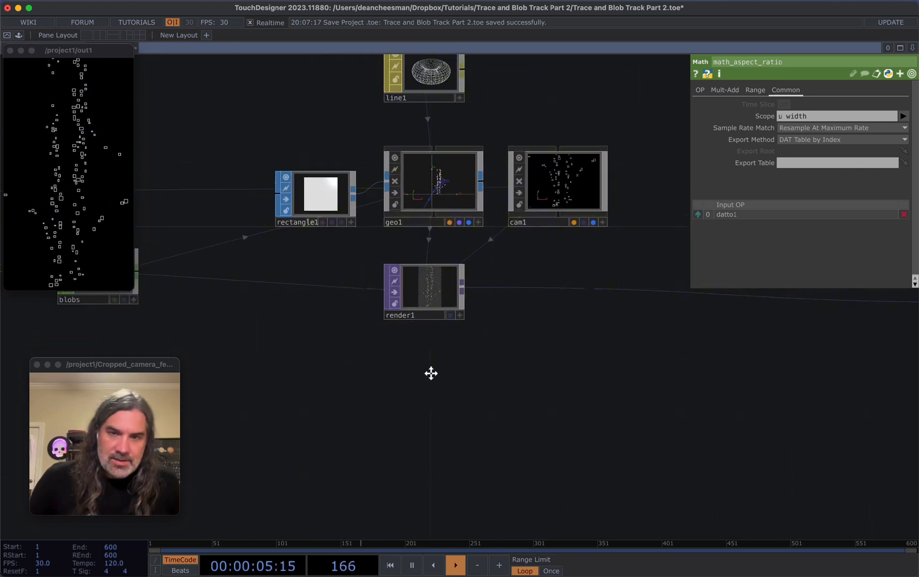
{"action": "key", "text": "Tab"}
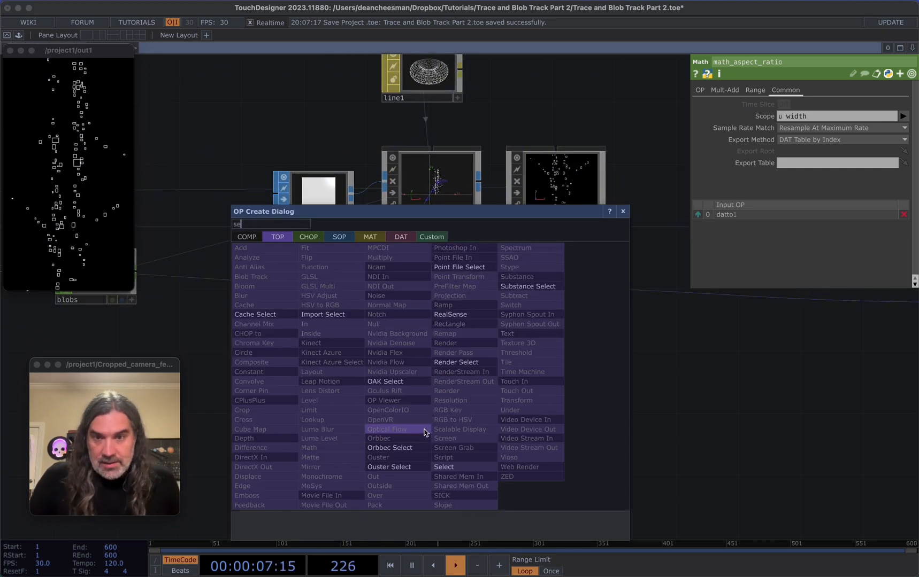
{"action": "left_click", "coordinate": [459, 468]}
{"action": "left_click", "coordinate": [427, 387]}
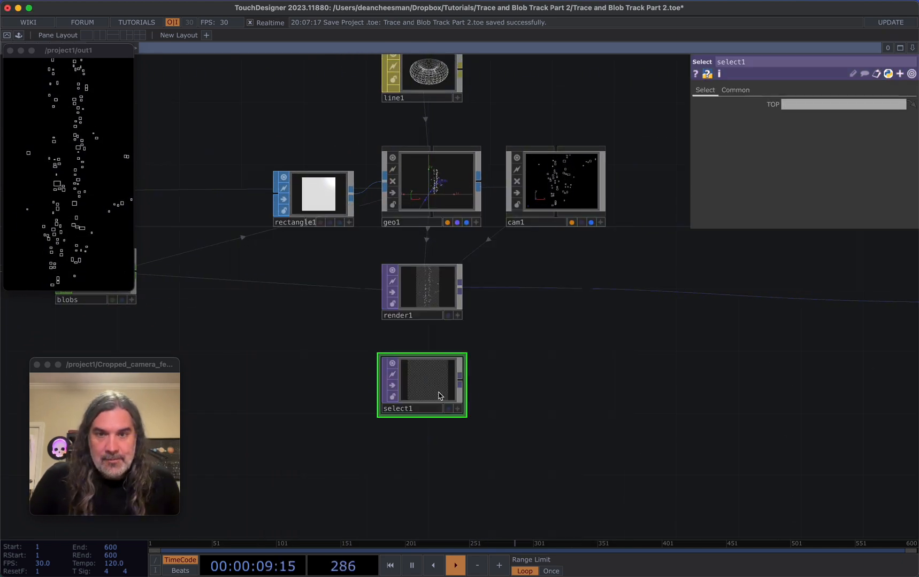
- Set the Select TOP's source to the Null TOP named video
{"action": "scroll", "coordinate": [381, 338], "scroll_direction": "down", "scroll_amount": 3}
{"action": "scroll", "coordinate": [320, 358], "scroll_direction": "left", "scroll_amount": 15}
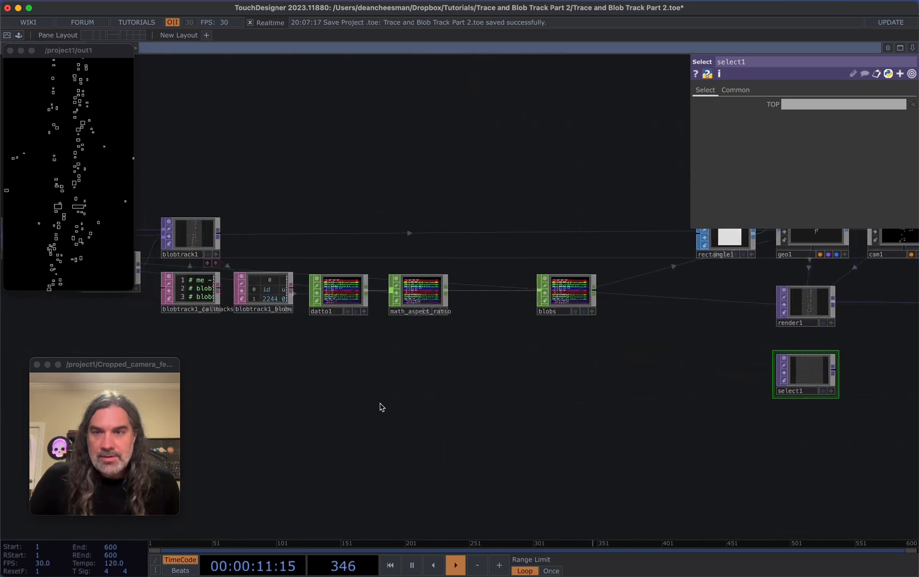
{"action": "scroll", "coordinate": [516, 353], "scroll_direction": "left", "scroll_amount": 10}
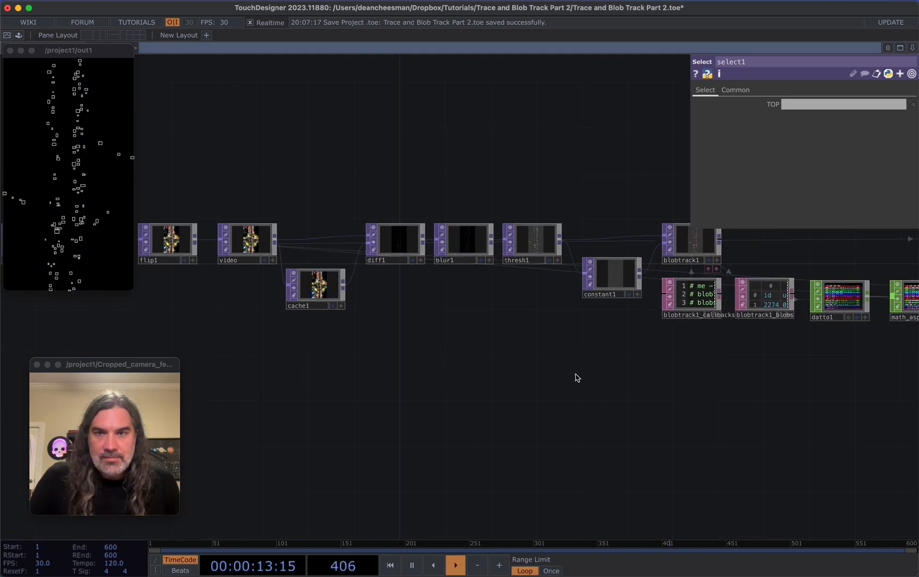
{"action": "scroll", "coordinate": [575, 378], "scroll_direction": "right", "scroll_amount": 5}
{"action": "scroll", "coordinate": [451, 442], "scroll_direction": "left", "scroll_amount": 15}
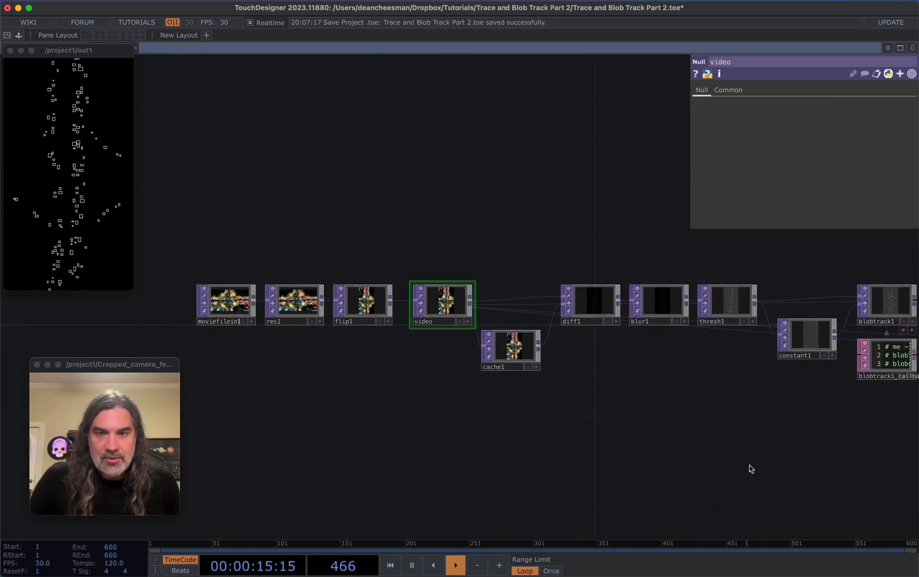
{"action": "scroll", "coordinate": [750, 469], "scroll_direction": "right", "scroll_amount": 15}
{"action": "left_click", "coordinate": [633, 340]}
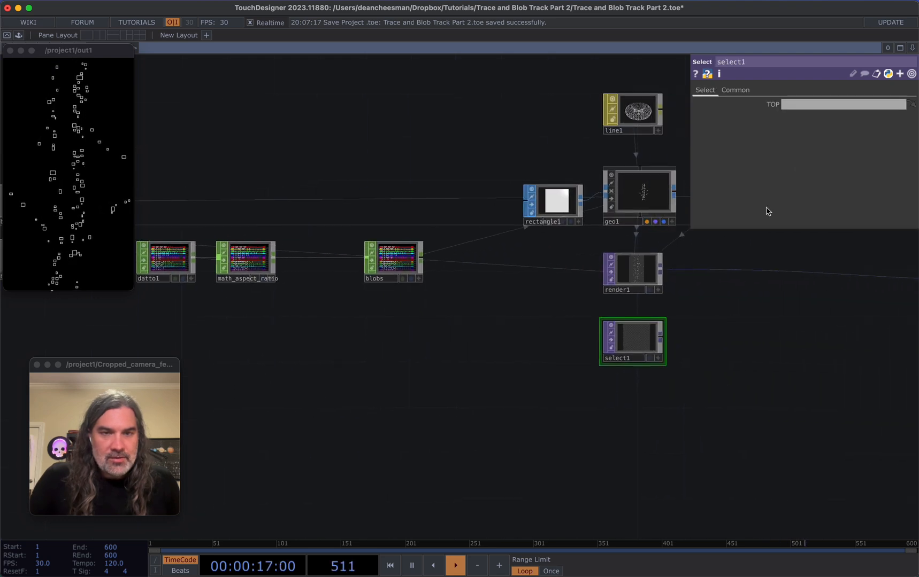
{"action": "left_click", "coordinate": [823, 110]}
{"action": "type", "text": "video"}
{"action": "key", "text": "Return"}
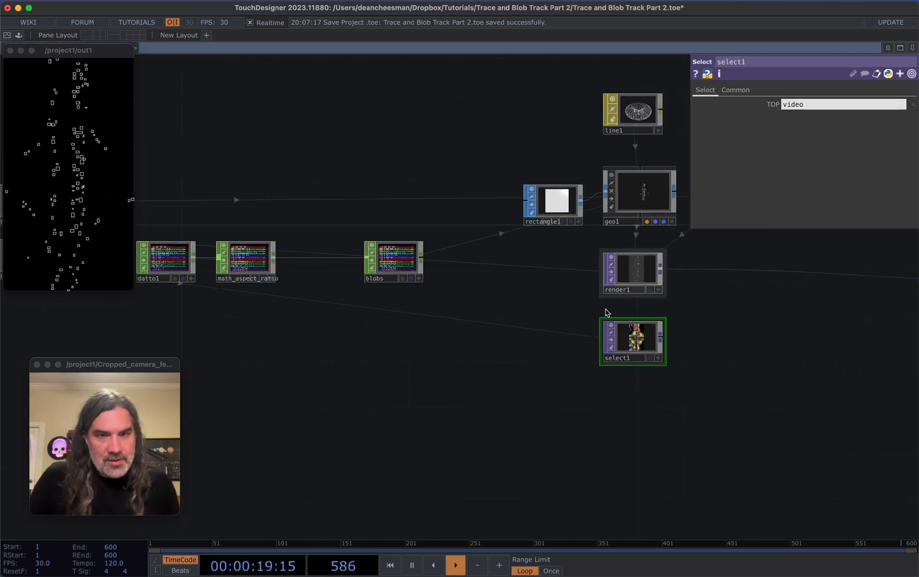
- Add an Over TOP wired from the Select TOP's output and place it beyond the Render TOP
{"action": "scroll", "coordinate": [607, 344], "scroll_direction": "right", "scroll_amount": 5}
{"action": "scroll", "coordinate": [544, 342], "scroll_direction": "up", "scroll_amount": 5}
{"action": "scroll", "coordinate": [469, 309], "scroll_direction": "down", "scroll_amount": 3}
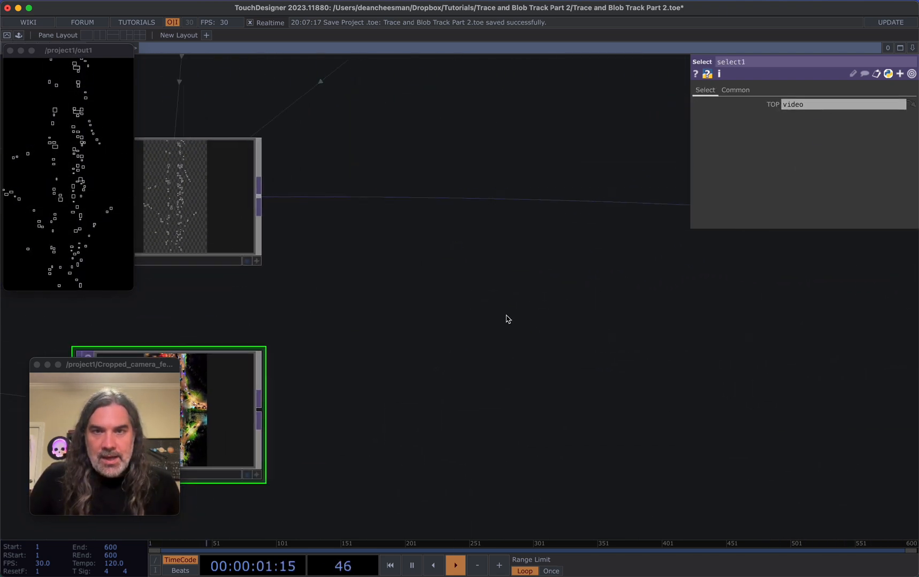
{"action": "scroll", "coordinate": [506, 319], "scroll_direction": "up", "scroll_amount": 3}
{"action": "right_click", "coordinate": [451, 216]}
{"action": "left_click", "coordinate": [467, 221]}
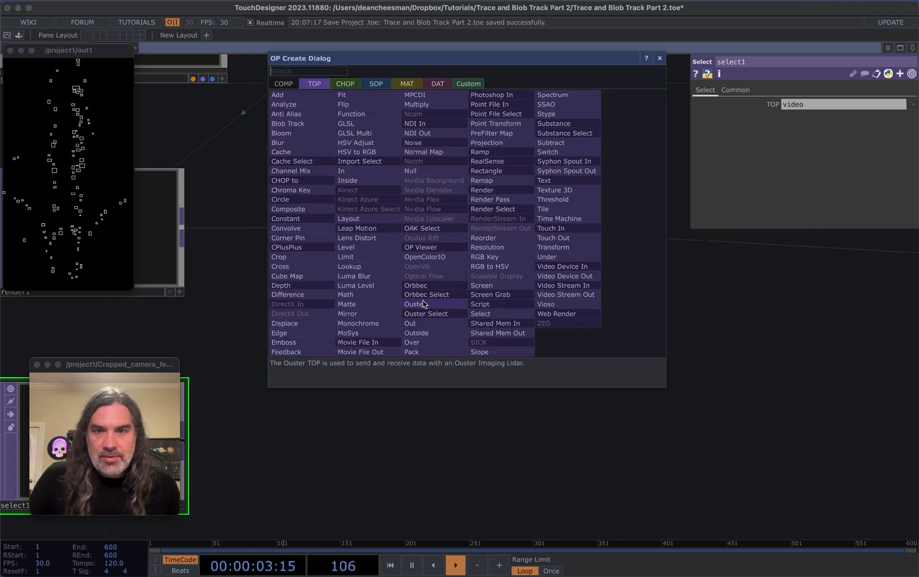
{"action": "left_click", "coordinate": [422, 333]}
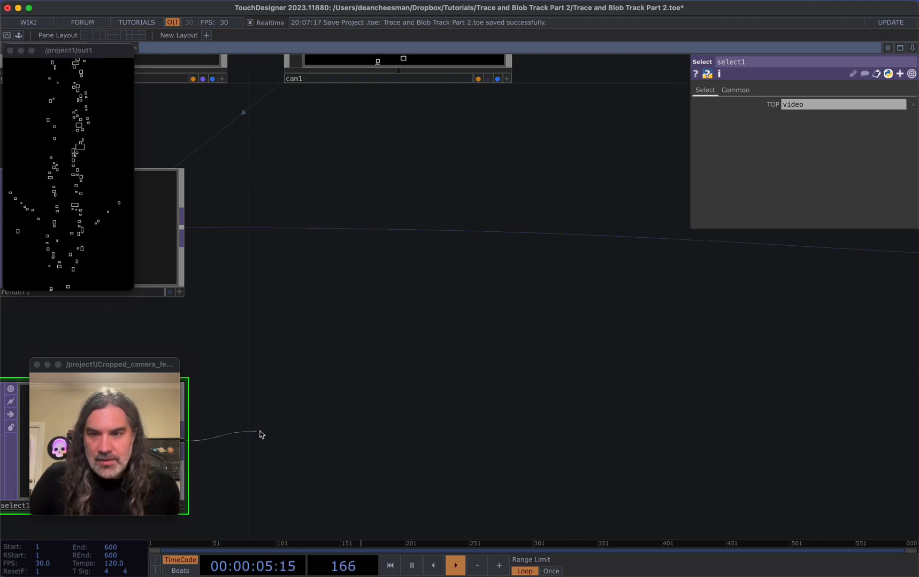
{"action": "left_click", "coordinate": [312, 399]}
{"action": "left_click", "coordinate": [471, 434]}
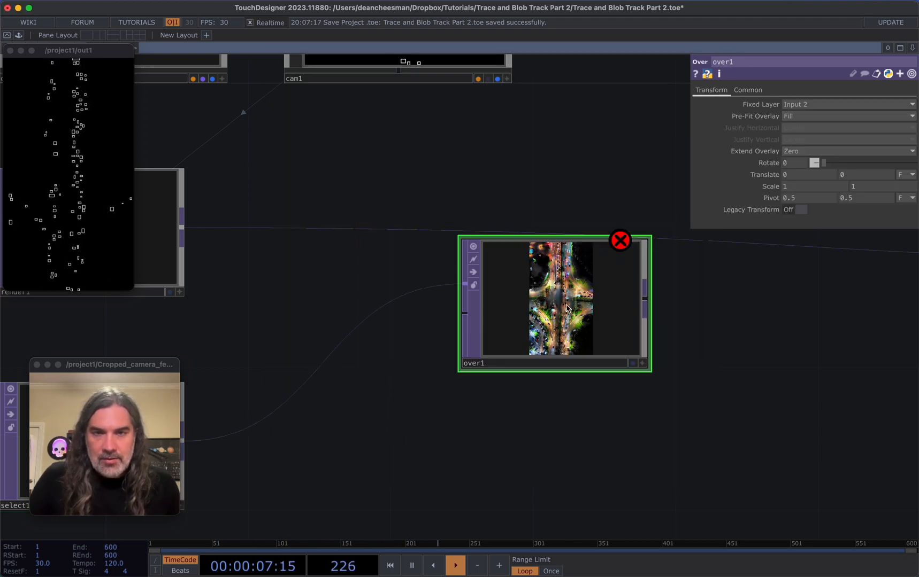
- Wire the Render TOP into the Over TOP's first input and the Select TOP into its second input
{"action": "scroll", "coordinate": [567, 308], "scroll_direction": "left", "scroll_amount": 5}
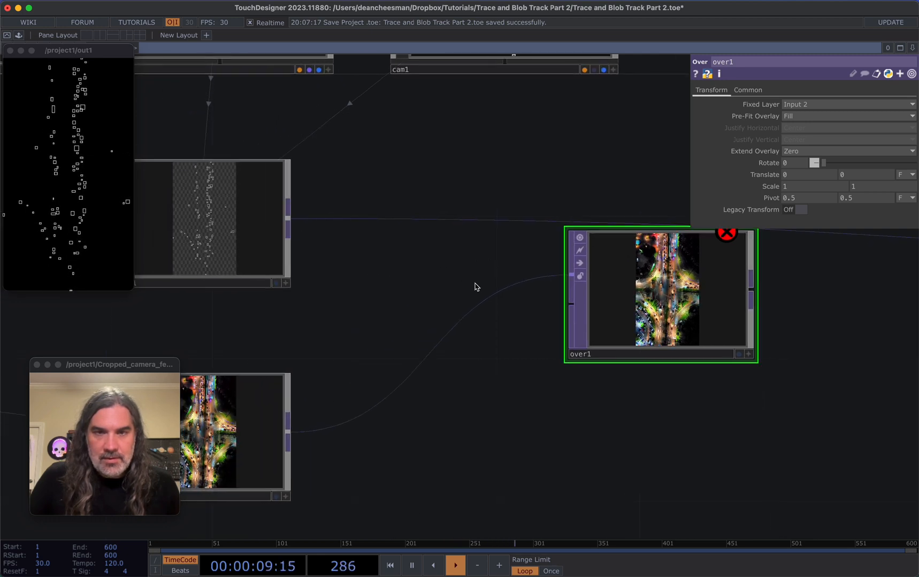
{"action": "mouse_move", "coordinate": [287, 218]}
{"action": "left_mouse_down"}
{"action": "mouse_move", "coordinate": [541, 280]}
{"action": "mouse_move", "coordinate": [570, 275]}
{"action": "left_mouse_up"}
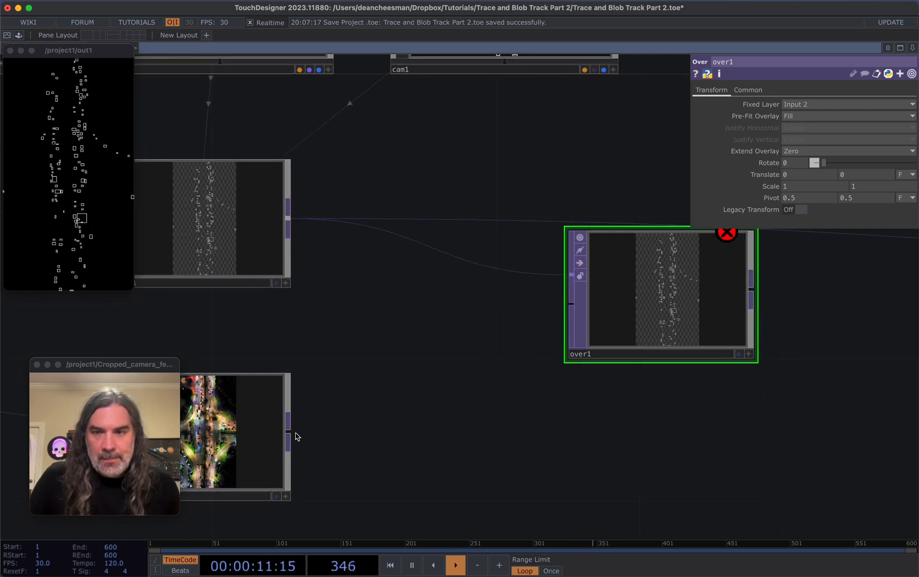
{"action": "left_click_drag", "start_coordinate": [289, 435], "coordinate": [580, 337]}
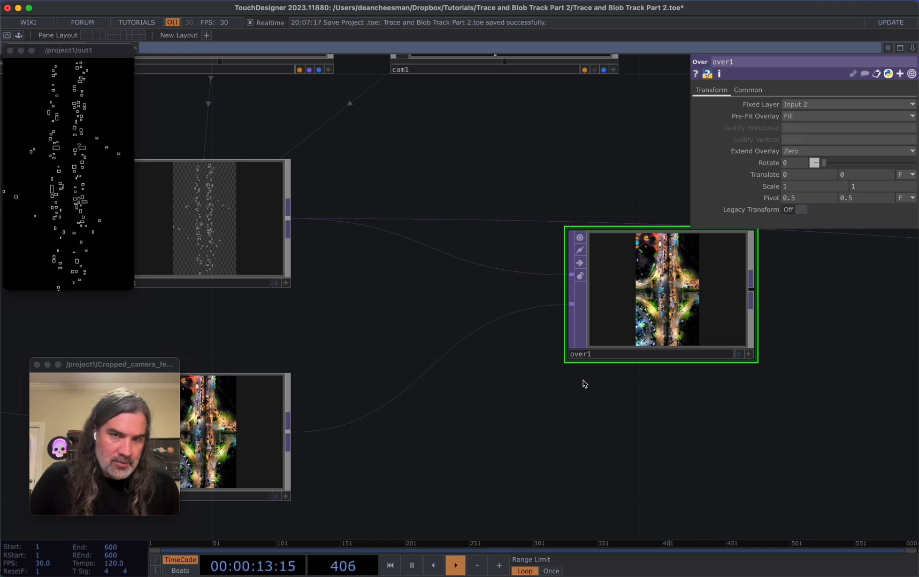
- Route the Over TOP into the Out TOP and inspect the rectangles composited over the traffic footage
{"action": "scroll", "coordinate": [535, 363], "scroll_direction": "right", "scroll_amount": 8}
{"action": "left_click_drag", "start_coordinate": [519, 311], "coordinate": [609, 248]}
{"action": "left_click_drag", "start_coordinate": [502, 310], "coordinate": [537, 240]}
{"action": "scroll", "coordinate": [484, 225], "scroll_direction": "up", "scroll_amount": 2}
{"action": "scroll", "coordinate": [484, 224], "scroll_direction": "up", "scroll_amount": 4}
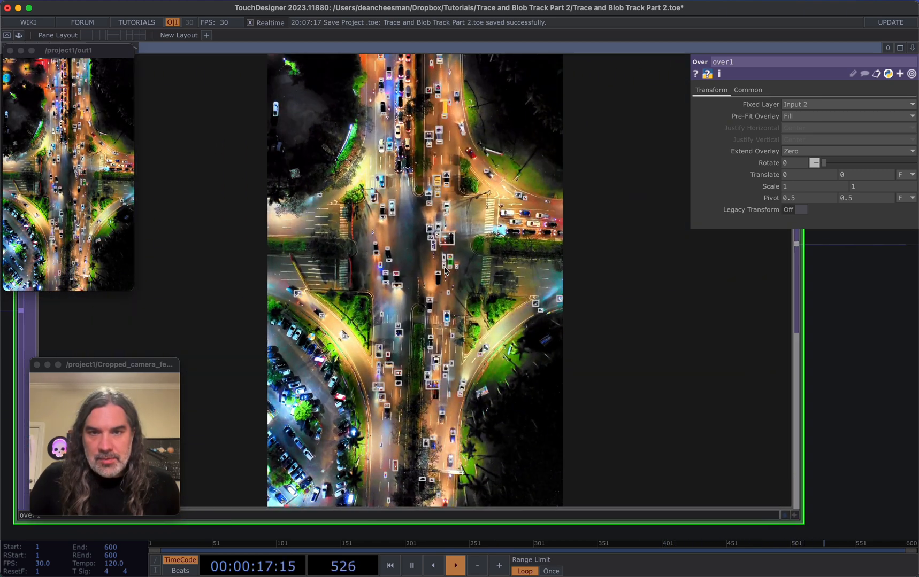
- Enlarge the floating Out TOP viewer so it reaches down to the webcam window
{"action": "scroll", "coordinate": [374, 241], "scroll_direction": "down", "scroll_amount": 8}
{"action": "scroll", "coordinate": [238, 249], "scroll_direction": "up", "scroll_amount": 2}
{"action": "left_click_drag", "start_coordinate": [164, 191], "coordinate": [418, 403]}
{"action": "left_click_drag", "start_coordinate": [393, 318], "coordinate": [541, 444]}
{"action": "left_click_drag", "start_coordinate": [133, 291], "coordinate": [170, 356]}
- Set the Line MAT's Line Near Color to pure red (1, 0, 0) and its Width Near to 2
{"action": "left_click", "coordinate": [412, 214]}
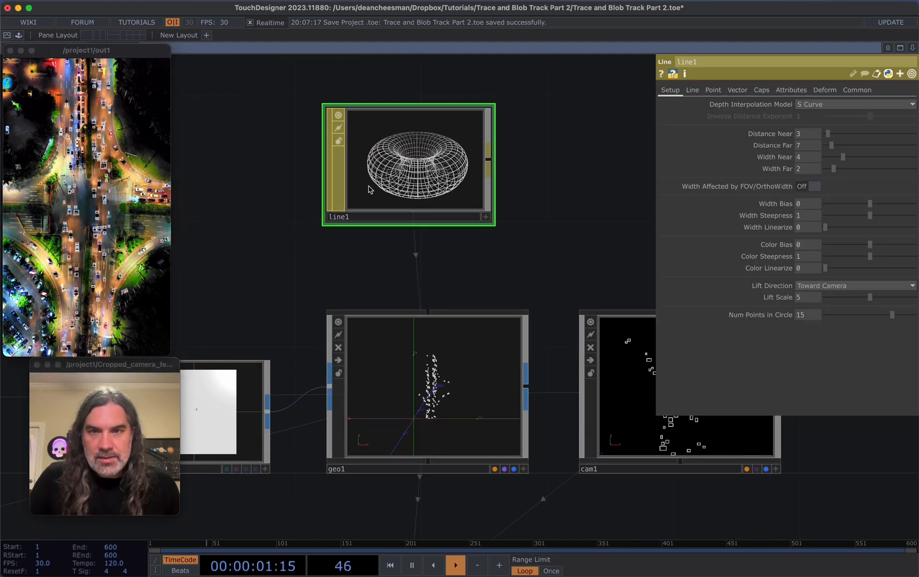
{"action": "left_click", "coordinate": [692, 89]}
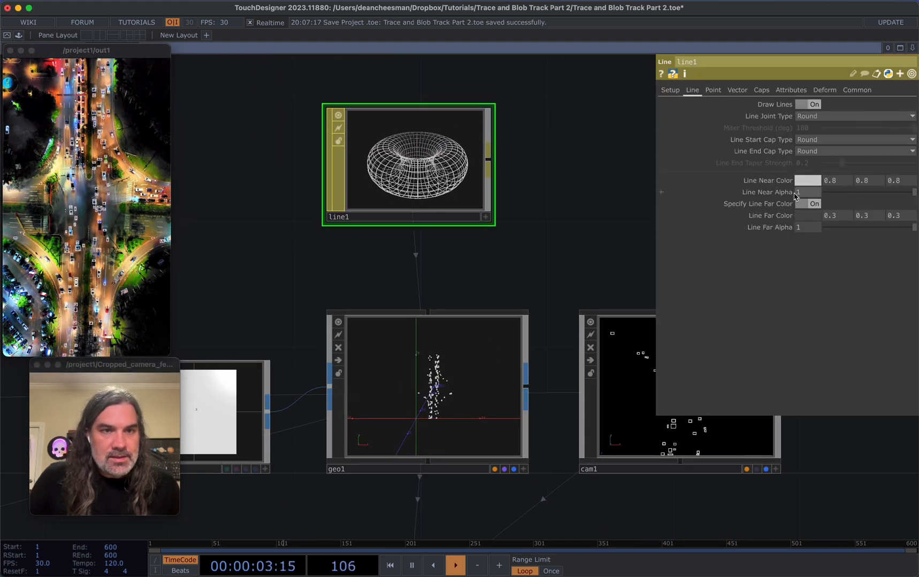
{"action": "left_click", "coordinate": [808, 182]}
{"action": "left_click", "coordinate": [807, 94]}
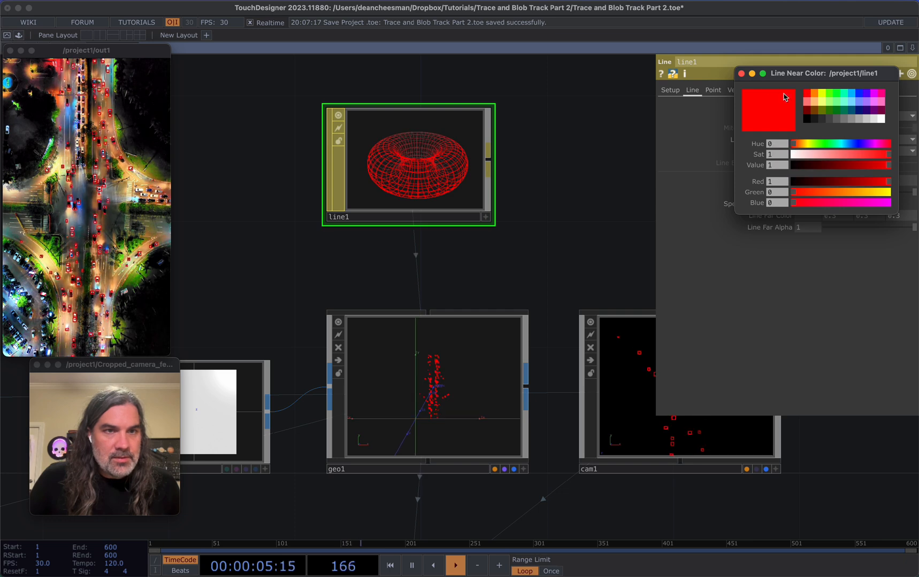
{"action": "left_click", "coordinate": [741, 73]}
{"action": "left_click", "coordinate": [670, 91]}
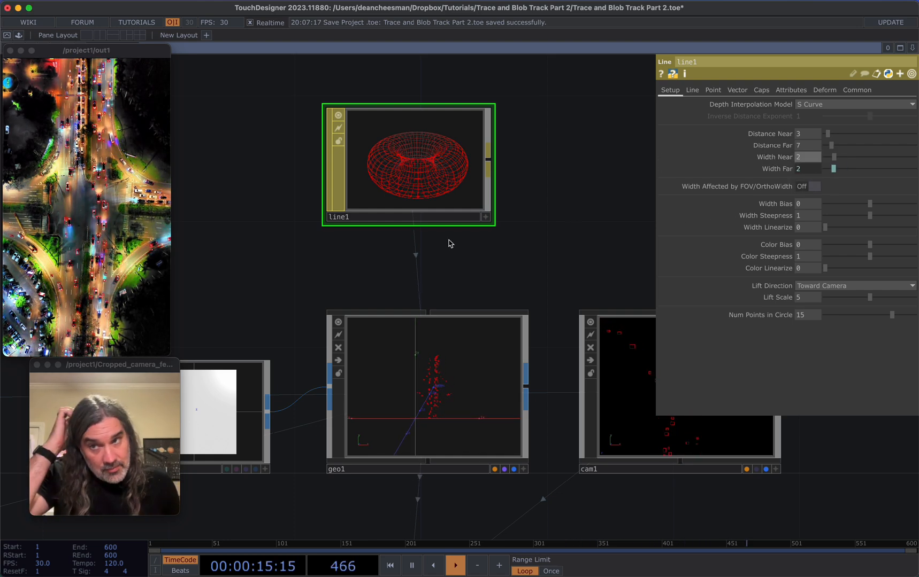
- Widen the floating Out TOP viewer further and tuck the webcam window into the lower corner of the screen
{"action": "left_click_drag", "start_coordinate": [168, 283], "coordinate": [237, 283]}
{"action": "left_click", "coordinate": [142, 457]}
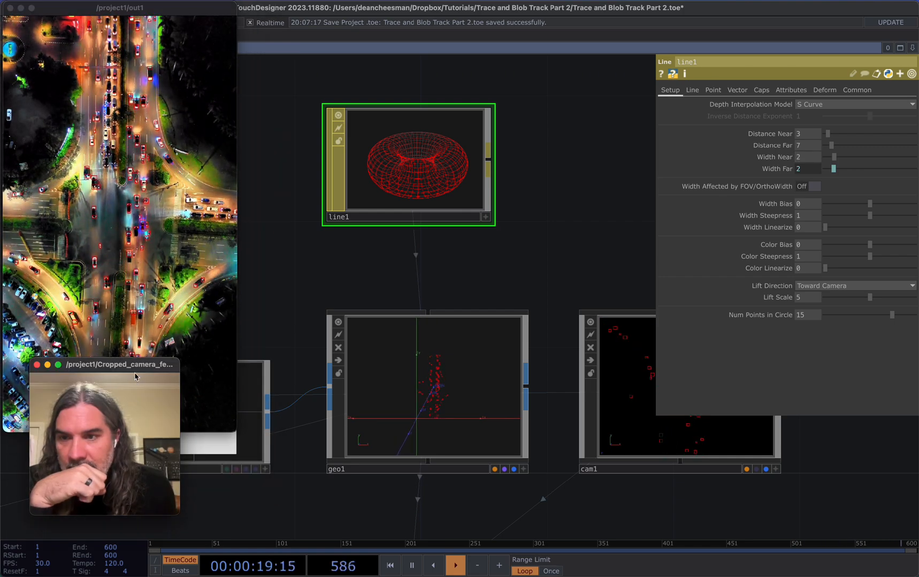
{"action": "left_click_drag", "start_coordinate": [134, 372], "coordinate": [108, 426]}
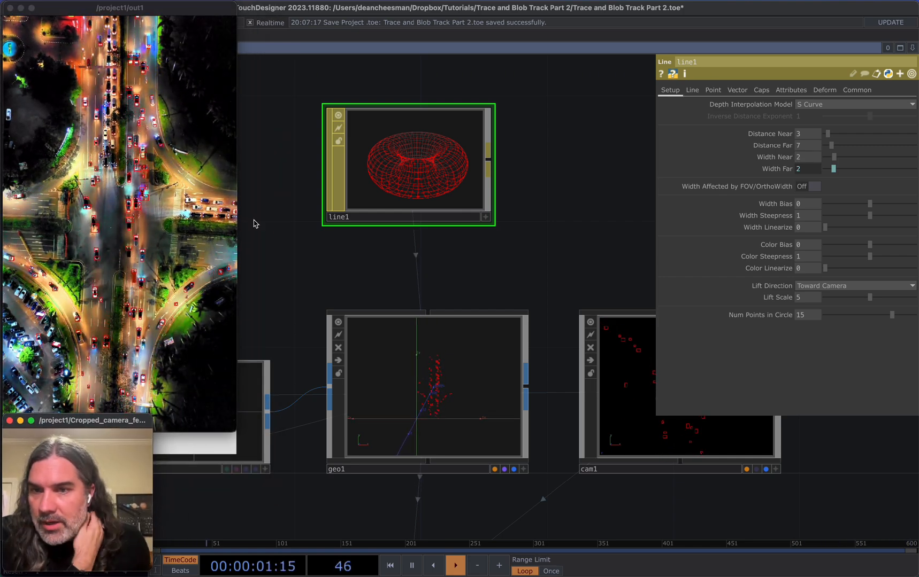
- Insert a Math CHOP named math_box_size between math_aspect_ratio and blobs
{"action": "left_click_drag", "start_coordinate": [337, 236], "coordinate": [465, 233]}
{"action": "left_click_drag", "start_coordinate": [342, 271], "coordinate": [447, 200]}
{"action": "scroll", "coordinate": [352, 242], "scroll_direction": "down", "scroll_amount": 3}
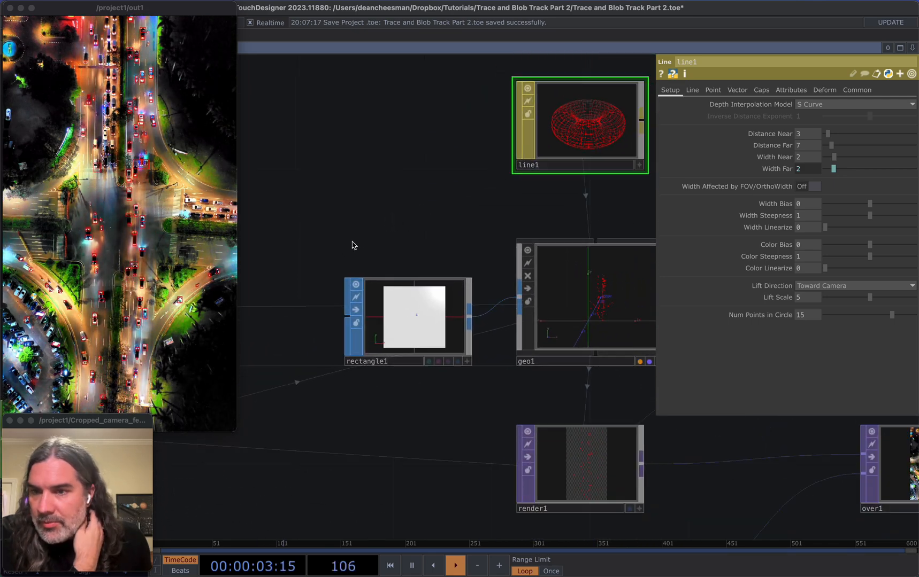
{"action": "scroll", "coordinate": [352, 246], "scroll_direction": "left", "scroll_amount": 10}
{"action": "scroll", "coordinate": [294, 292], "scroll_direction": "down", "scroll_amount": 2}
{"action": "scroll", "coordinate": [455, 240], "scroll_direction": "left", "scroll_amount": 10}
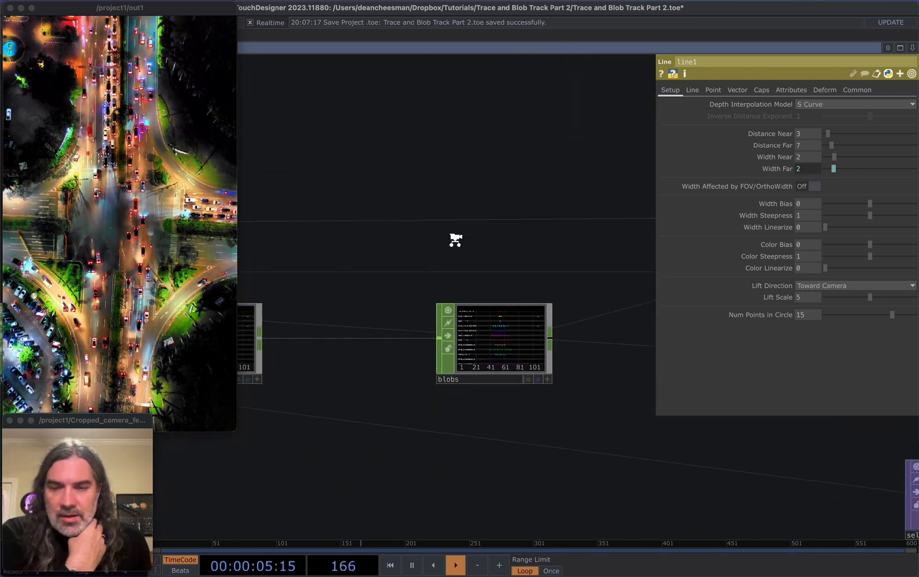
{"action": "right_click", "coordinate": [374, 331]}
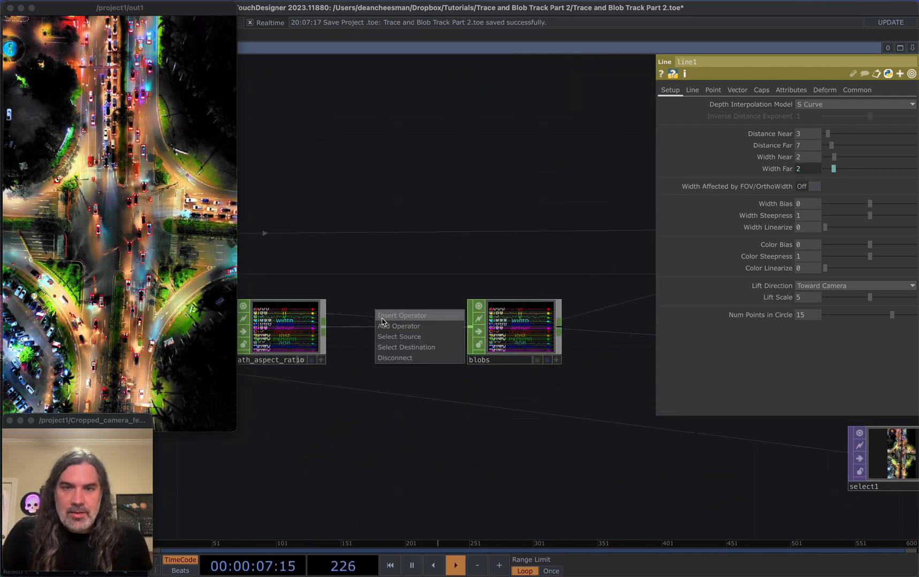
{"action": "left_click", "coordinate": [390, 315]}
{"action": "type", "text": "ma"}
{"action": "left_click", "coordinate": [404, 221]}
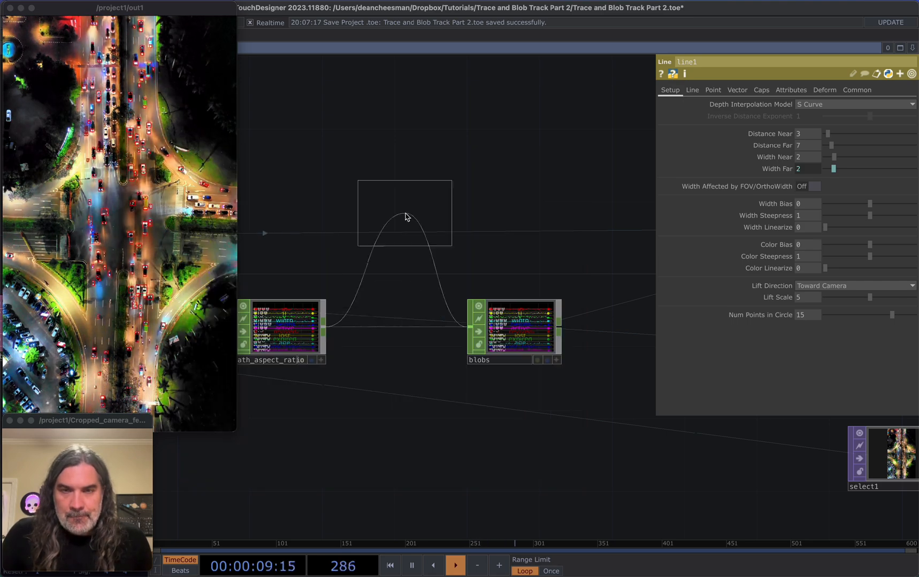
{"action": "left_click", "coordinate": [383, 350]}
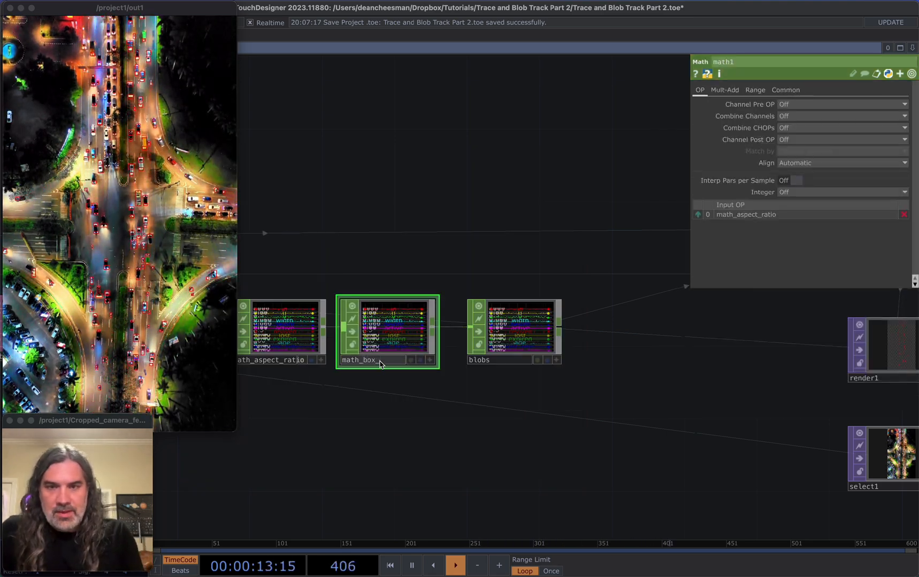
- Limit math_box_size's Scope to the width and height channels and set its Multiply to 2.44
{"action": "left_click", "coordinate": [785, 90]}
{"action": "left_click", "coordinate": [903, 116]}
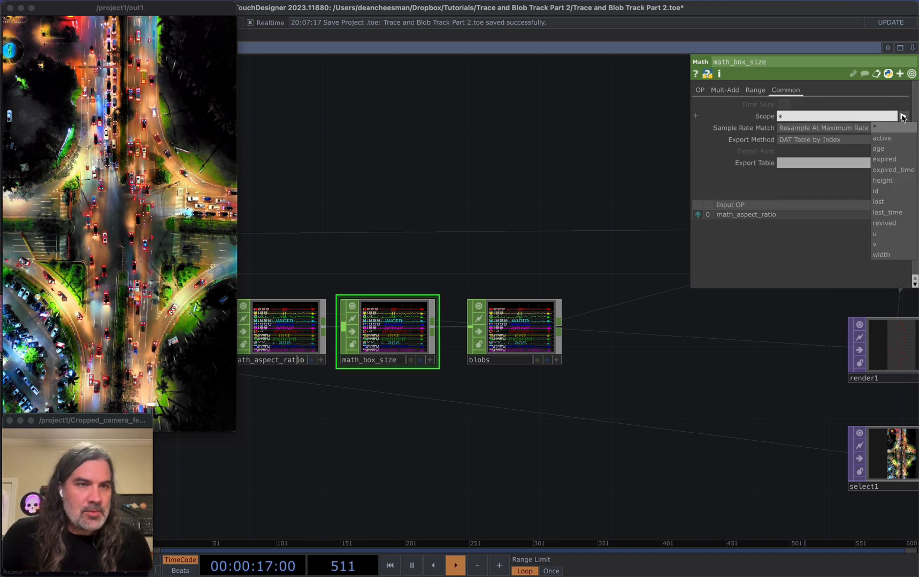
{"action": "left_click", "coordinate": [883, 255]}
{"action": "left_click", "coordinate": [903, 116]}
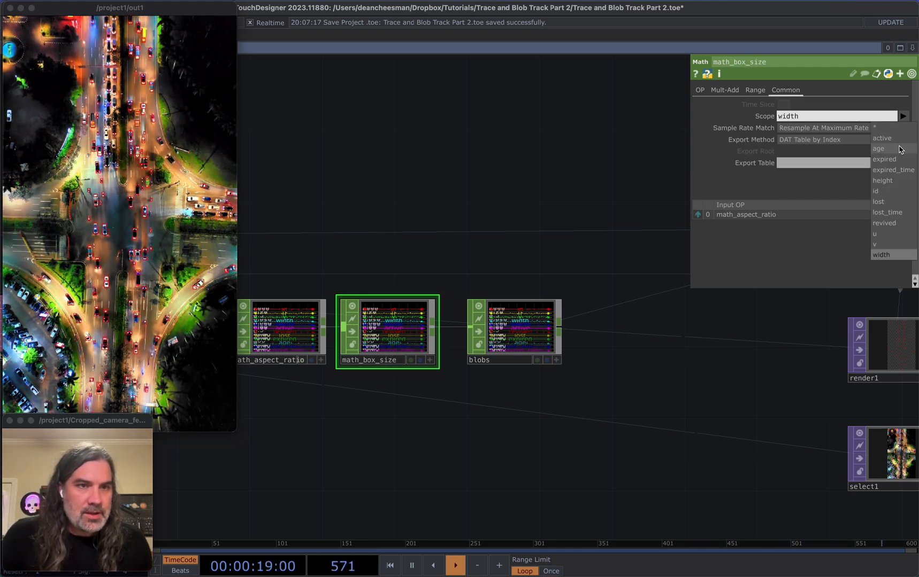
{"action": "left_click", "coordinate": [891, 186]}
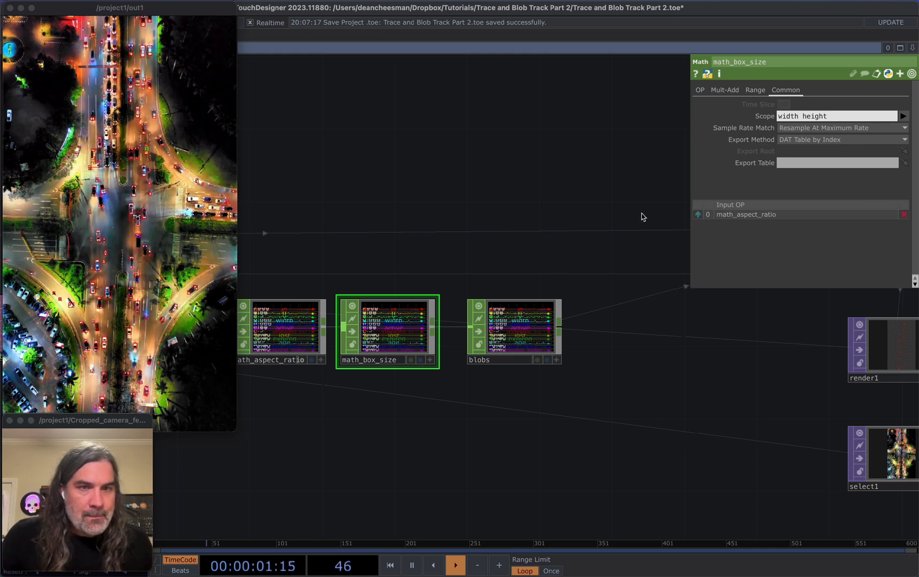
{"action": "left_click", "coordinate": [753, 91]}
{"action": "left_click", "coordinate": [740, 92]}
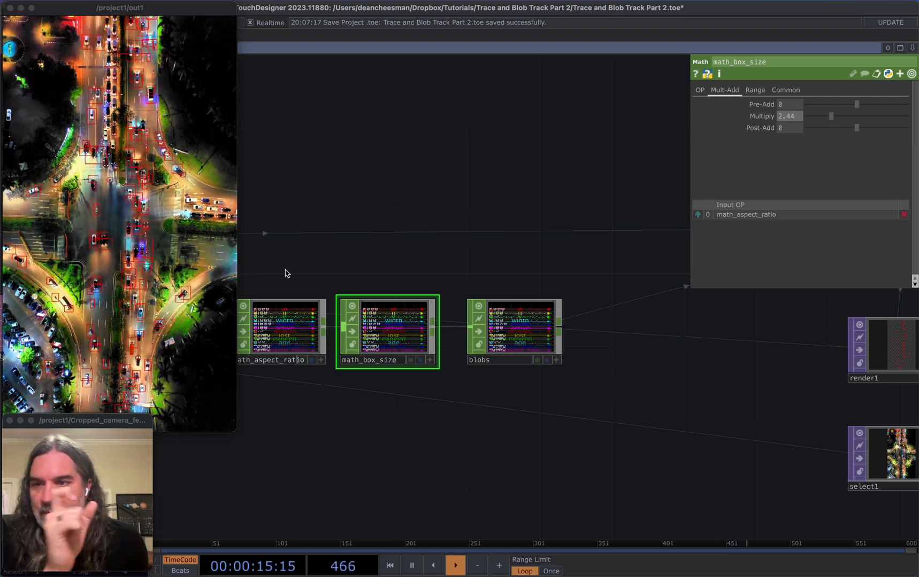
- Enlarge the floating out1 viewer and move it to mid-screen to examine the scaled rectangles over the traffic
{"action": "scroll", "coordinate": [492, 184], "scroll_direction": "down", "scroll_amount": 3}
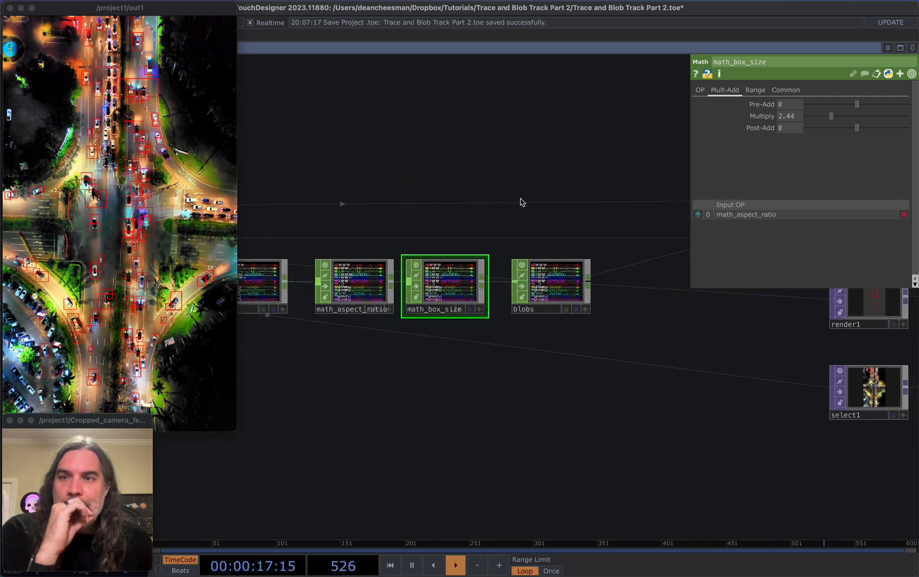
{"action": "scroll", "coordinate": [535, 320], "scroll_direction": "right", "scroll_amount": 5}
{"action": "scroll", "coordinate": [421, 363], "scroll_direction": "left", "scroll_amount": 8}
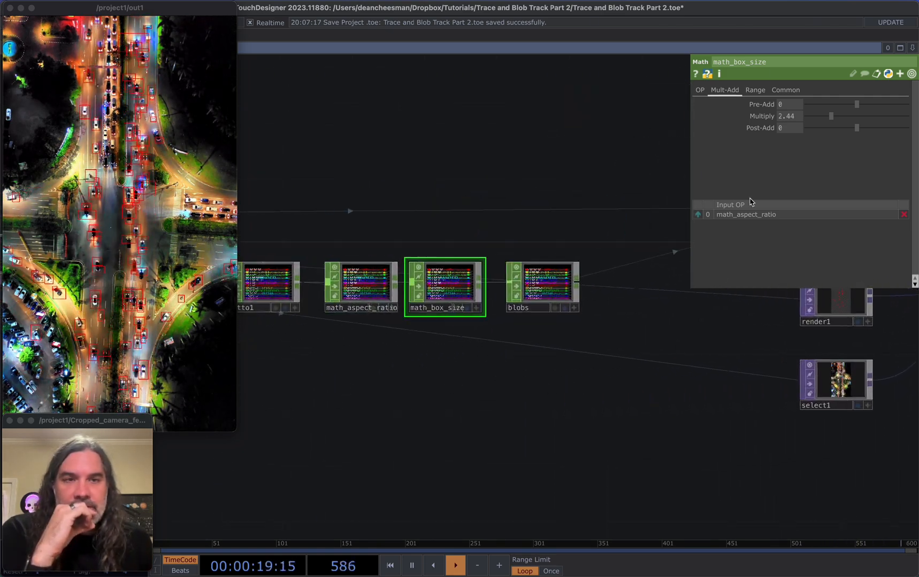
{"action": "scroll", "coordinate": [574, 211], "scroll_direction": "up", "scroll_amount": 2}
{"action": "scroll", "coordinate": [580, 206], "scroll_direction": "left", "scroll_amount": 2}
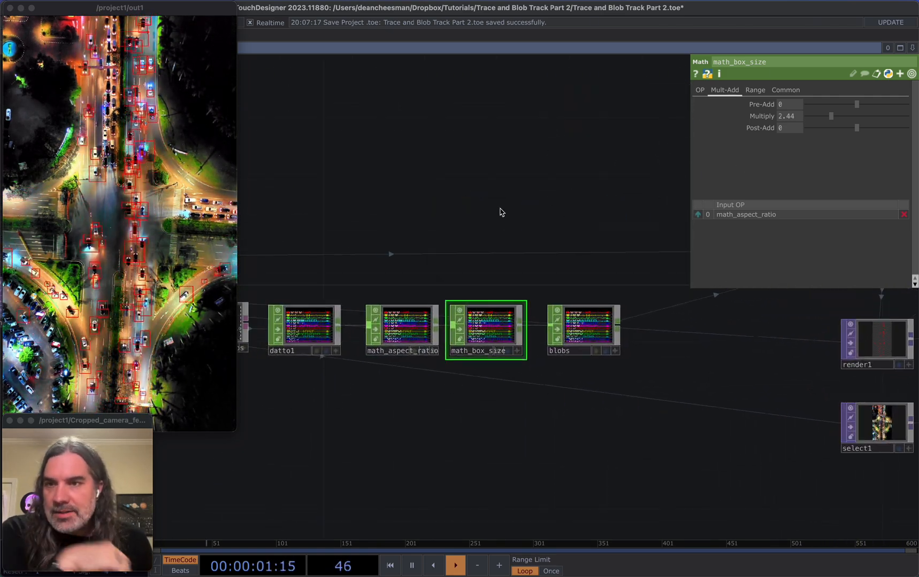
{"action": "scroll", "coordinate": [497, 203], "scroll_direction": "down", "scroll_amount": 6}
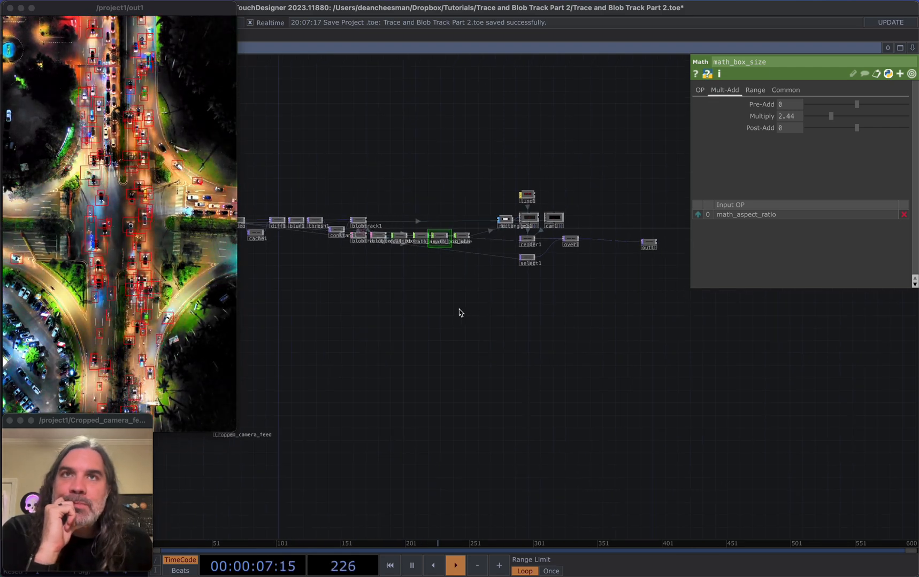
{"action": "scroll", "coordinate": [553, 243], "scroll_direction": "up", "scroll_amount": 5}
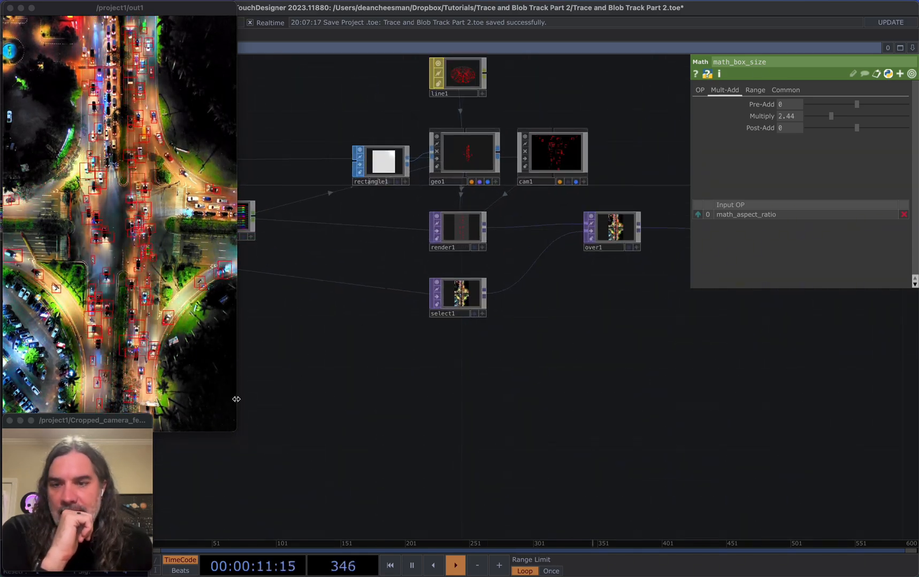
{"action": "left_click_drag", "start_coordinate": [236, 399], "coordinate": [318, 399]}
{"action": "left_click_drag", "start_coordinate": [195, 2], "coordinate": [423, 9]}
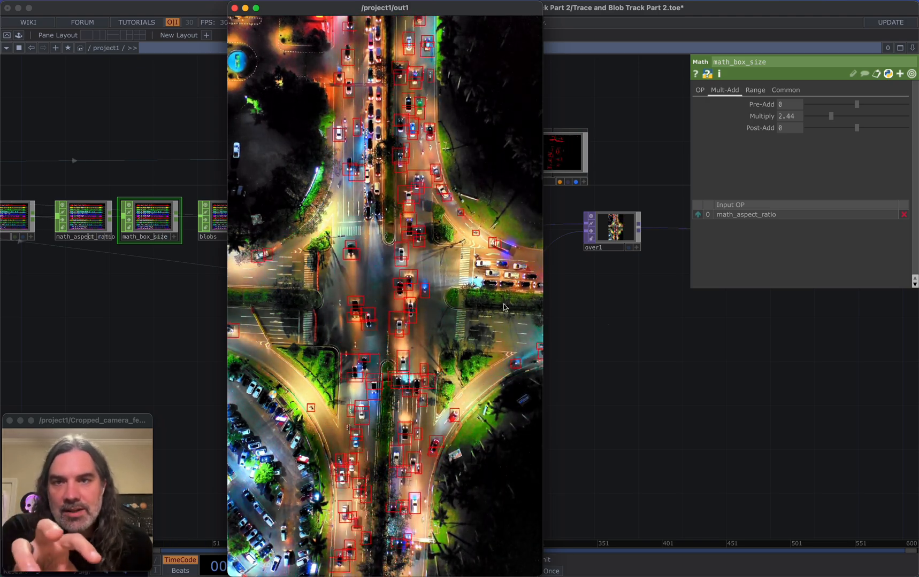
- Shrink the floating out1 viewer and park it in the upper corner, clear of the network
{"action": "left_click_drag", "start_coordinate": [542, 272], "coordinate": [365, 243]}
{"action": "left_click_drag", "start_coordinate": [281, 168], "coordinate": [63, 74]}
{"action": "left_click_drag", "start_coordinate": [299, 312], "coordinate": [452, 333]}
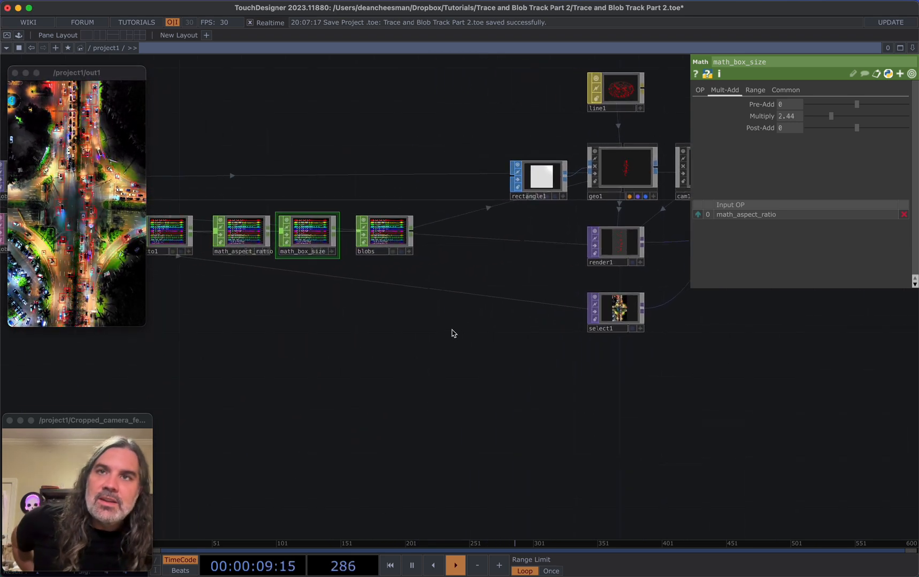
- Duplicate rectangle1 and geo1, and place the copies side by side well below select1
{"action": "scroll", "coordinate": [448, 330], "scroll_direction": "right", "scroll_amount": 5}
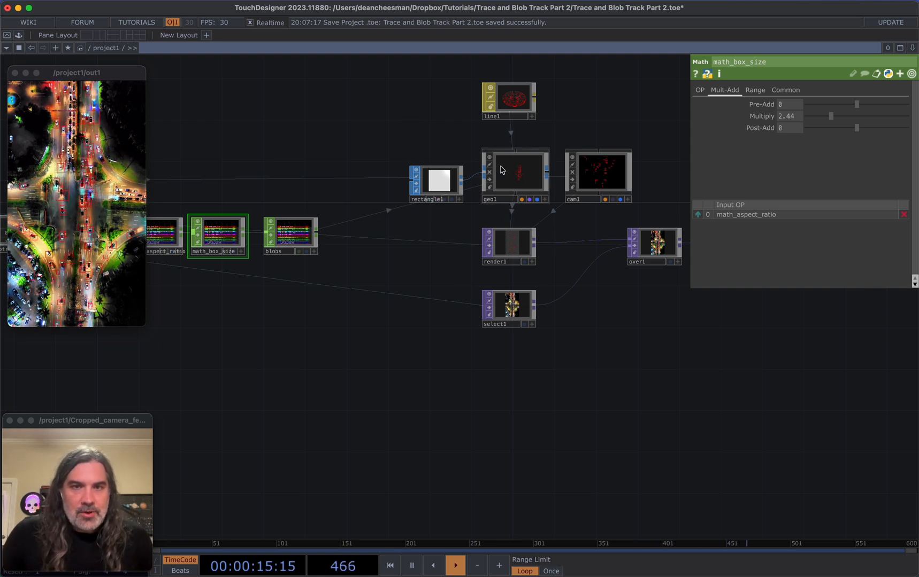
{"action": "left_click_drag", "start_coordinate": [497, 182], "coordinate": [512, 189]}
{"action": "key", "text": "super+v"}
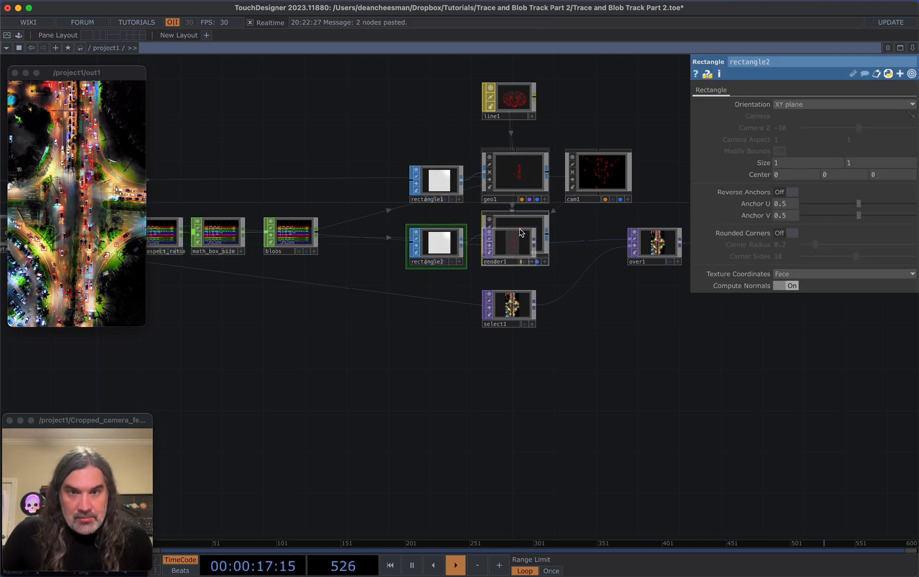
{"action": "left_click", "coordinate": [521, 233]}
{"action": "left_click_drag", "start_coordinate": [522, 232], "coordinate": [522, 388]}
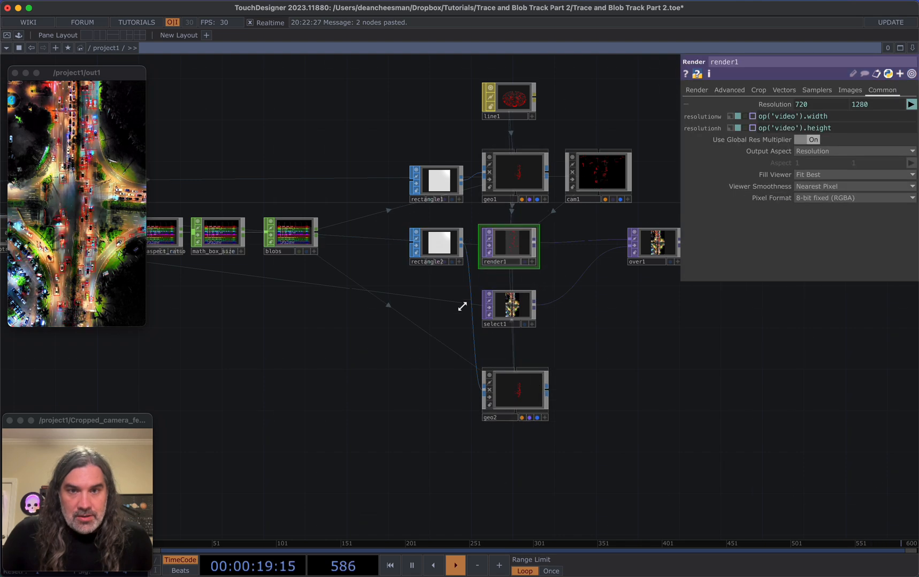
{"action": "left_click_drag", "start_coordinate": [438, 264], "coordinate": [437, 417]}
{"action": "scroll", "coordinate": [482, 385], "scroll_direction": "down", "scroll_amount": 5}
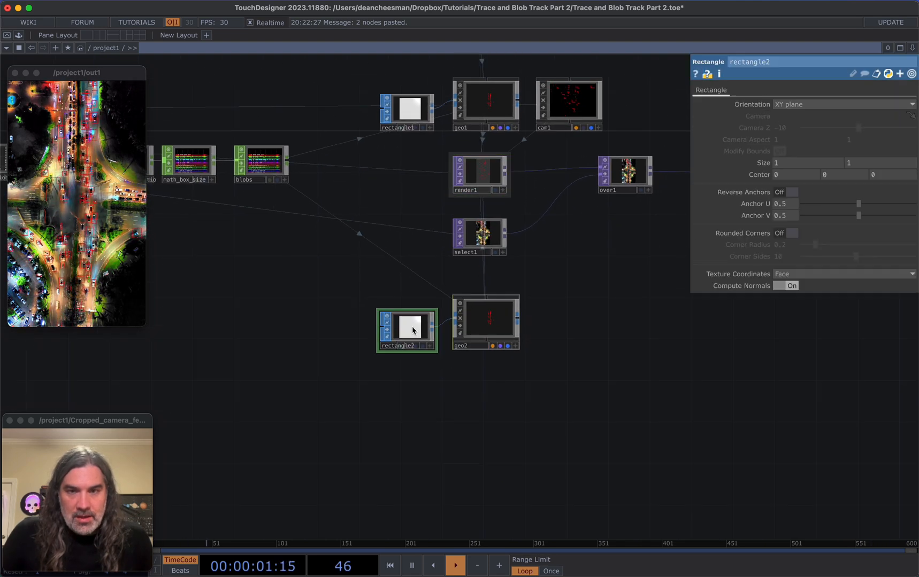
{"action": "left_click_drag", "start_coordinate": [480, 316], "coordinate": [469, 409]}
- Create a Constant MAT just above geo2 and assign it as geo2's material
{"action": "key", "text": "Tab"}
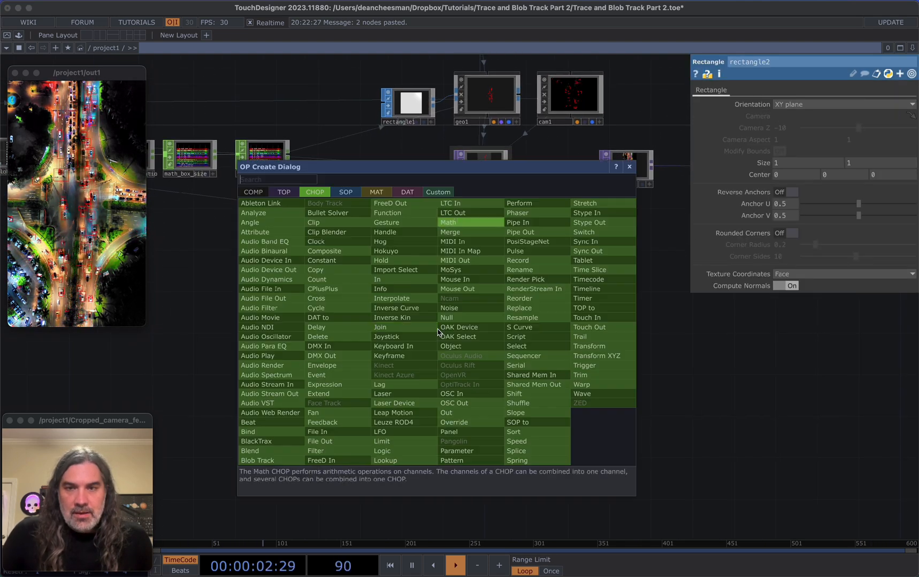
{"action": "left_click", "coordinate": [376, 193]}
{"action": "left_click", "coordinate": [255, 203]}
{"action": "left_click", "coordinate": [471, 320]}
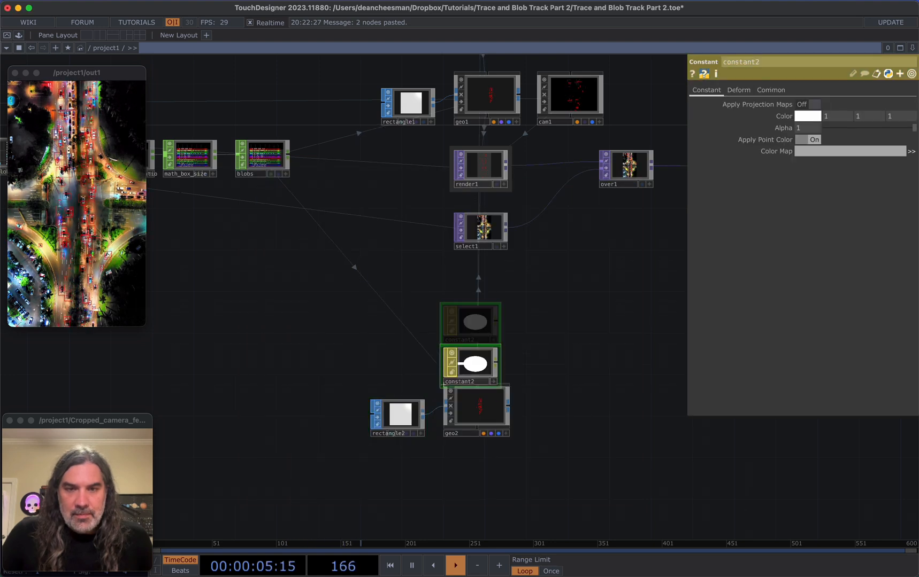
{"action": "left_click_drag", "start_coordinate": [496, 324], "coordinate": [477, 395]}
{"action": "left_click", "coordinate": [482, 374]}
{"action": "left_click_drag", "start_coordinate": [470, 321], "coordinate": [470, 342]}
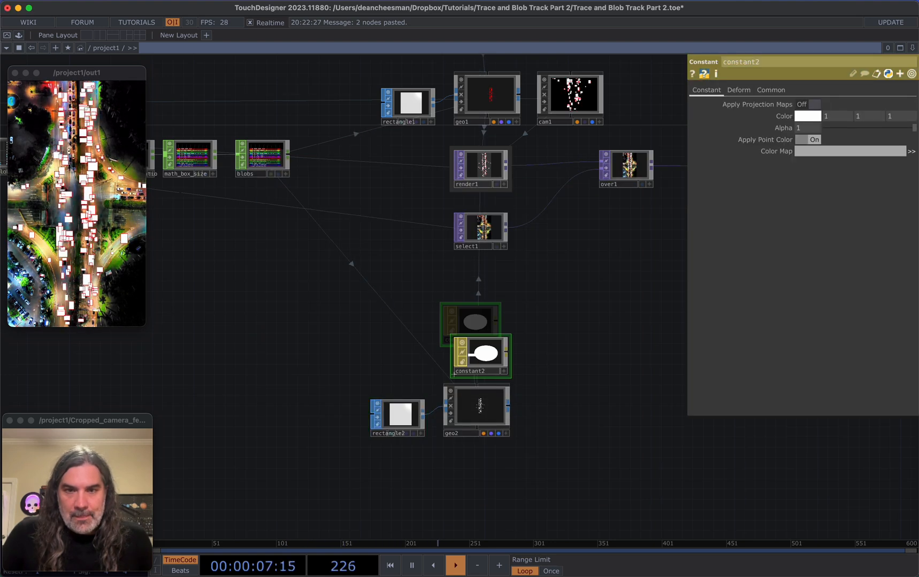
{"action": "scroll", "coordinate": [321, 329], "scroll_direction": "down", "scroll_amount": 3}
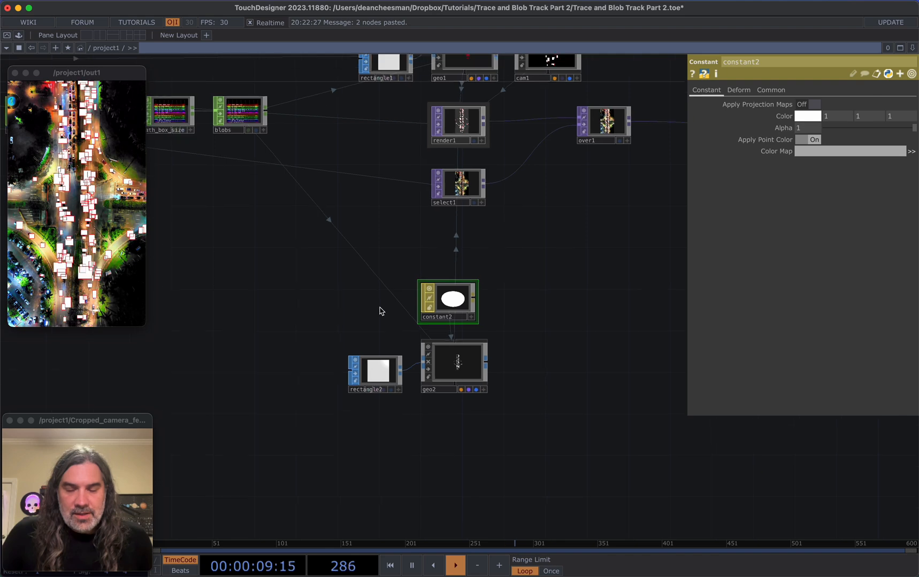
{"action": "scroll", "coordinate": [557, 195], "scroll_direction": "up", "scroll_amount": 4}
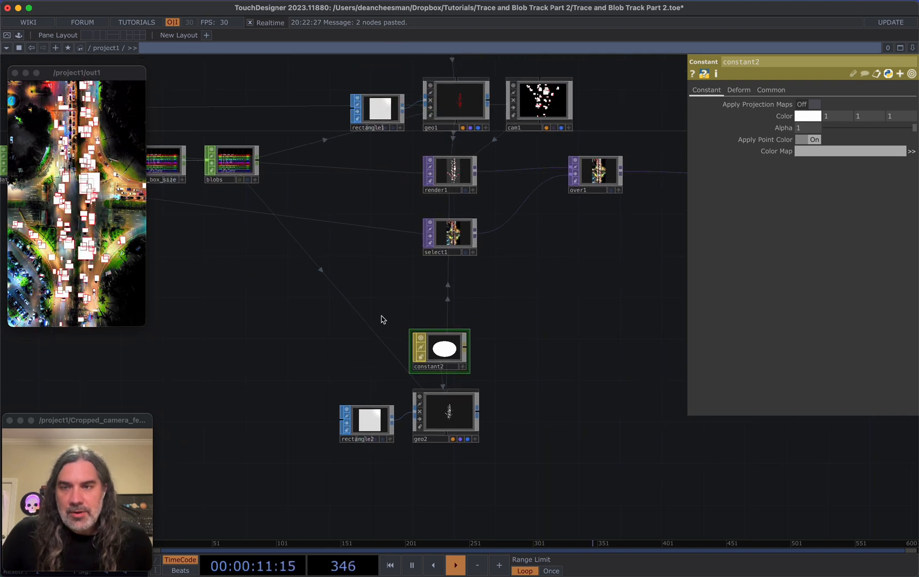
{"action": "scroll", "coordinate": [374, 377], "scroll_direction": "down", "scroll_amount": 5}
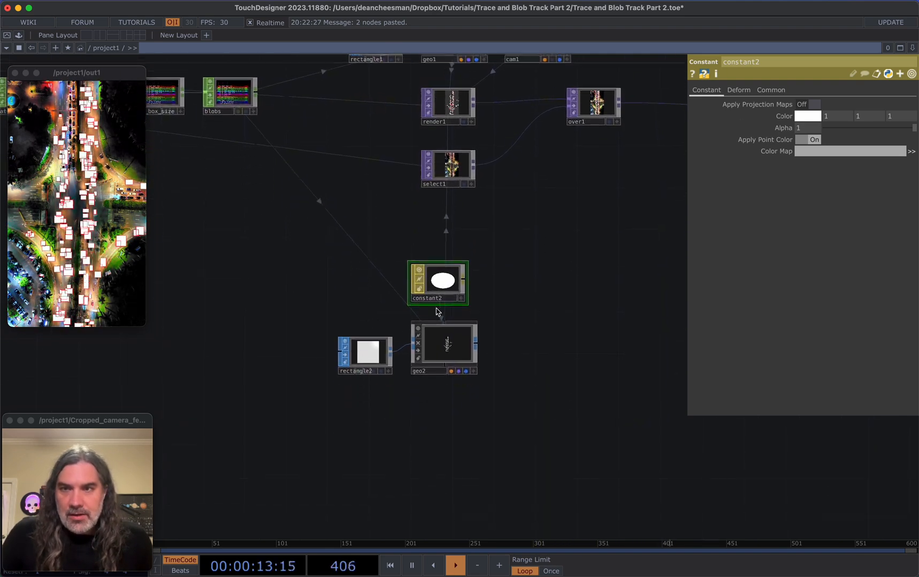
- Add a GLSL TOP in the empty network area beside the Constant MAT and geo2
{"action": "scroll", "coordinate": [346, 310], "scroll_direction": "up", "scroll_amount": 3}
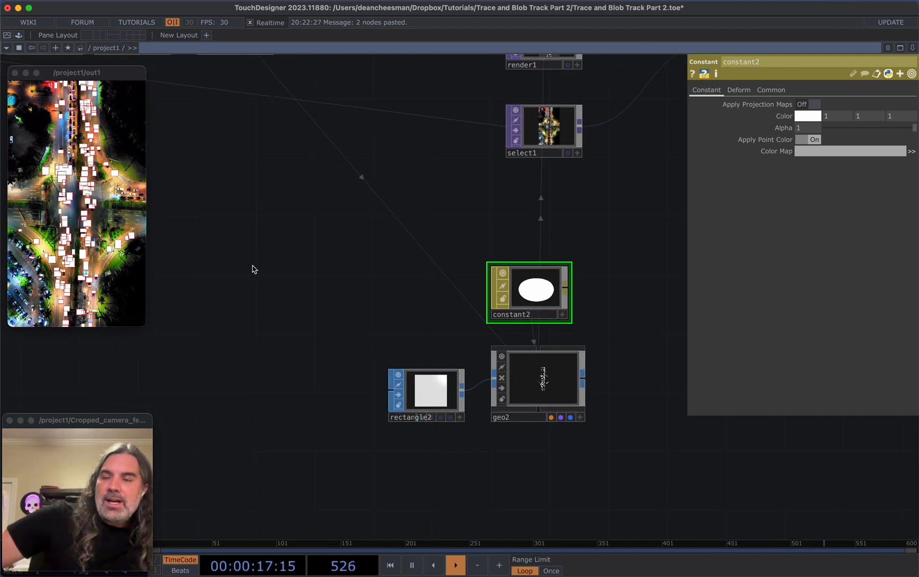
{"action": "left_click_drag", "start_coordinate": [397, 244], "coordinate": [388, 263]}
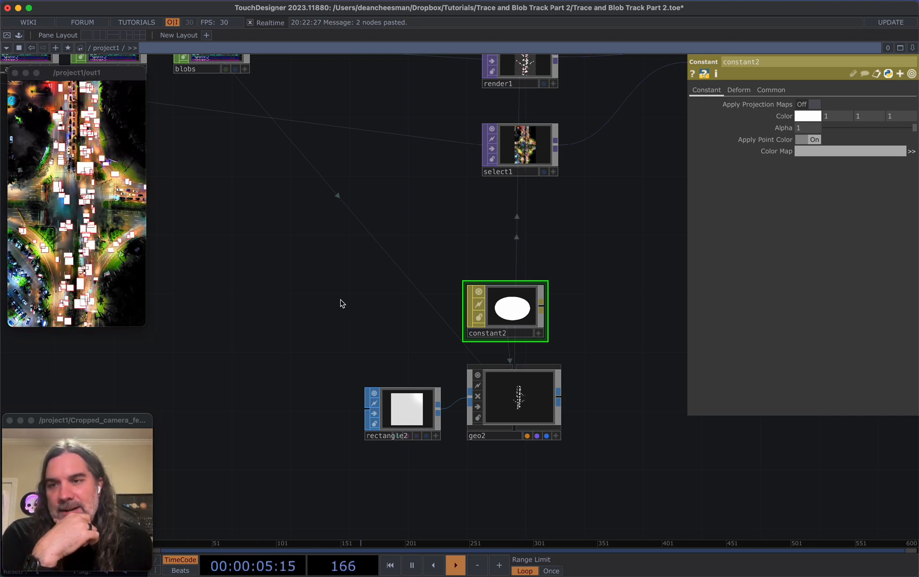
{"action": "key", "text": "Tab"}
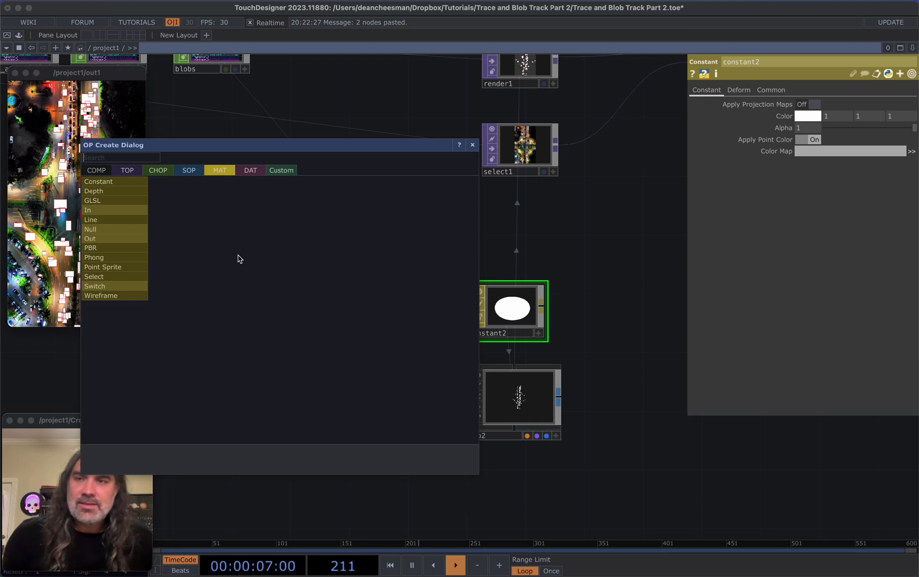
{"action": "left_click", "coordinate": [127, 170]}
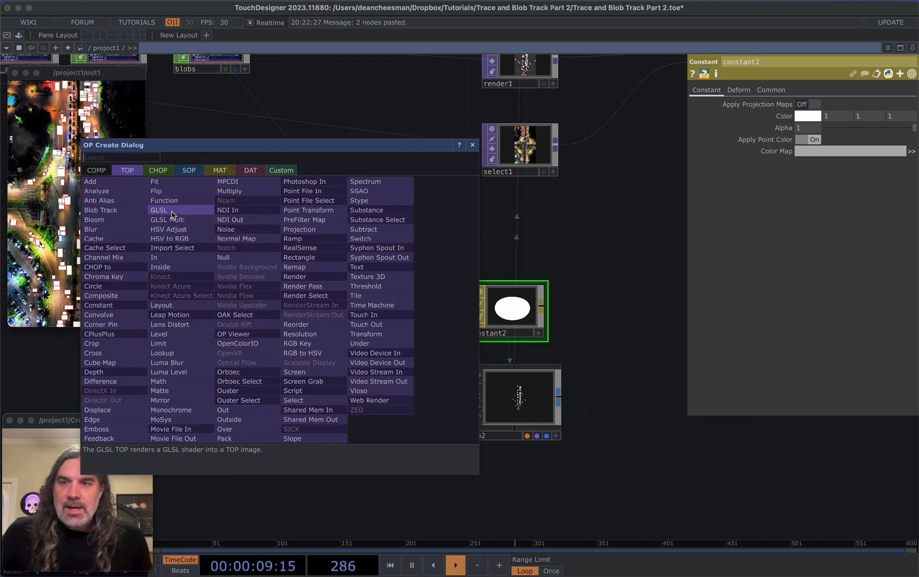
{"action": "left_click", "coordinate": [172, 215]}
{"action": "left_click", "coordinate": [243, 268]}
{"action": "scroll", "coordinate": [202, 310], "scroll_direction": "up", "scroll_amount": 5}
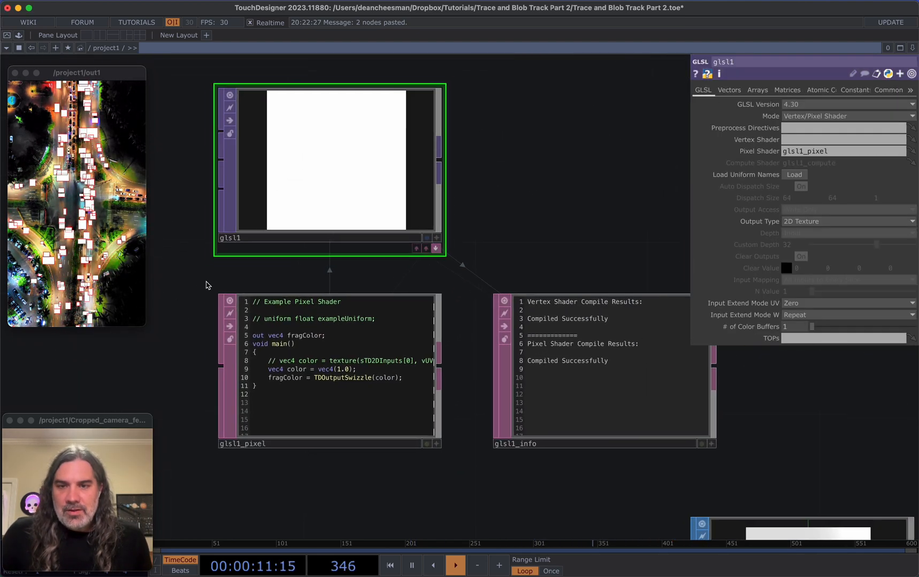
- Edit the glsl1_pixel shader so its color is vec4(vUV.st, 0, 1.0), and check the GLSL TOP's output
{"action": "scroll", "coordinate": [226, 348], "scroll_direction": "up", "scroll_amount": 3}
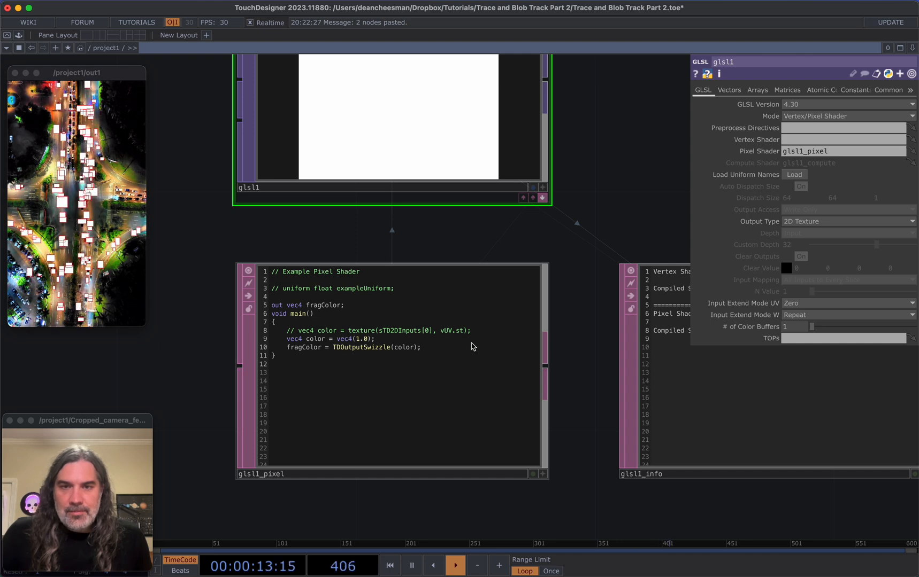
{"action": "left_click", "coordinate": [449, 345]}
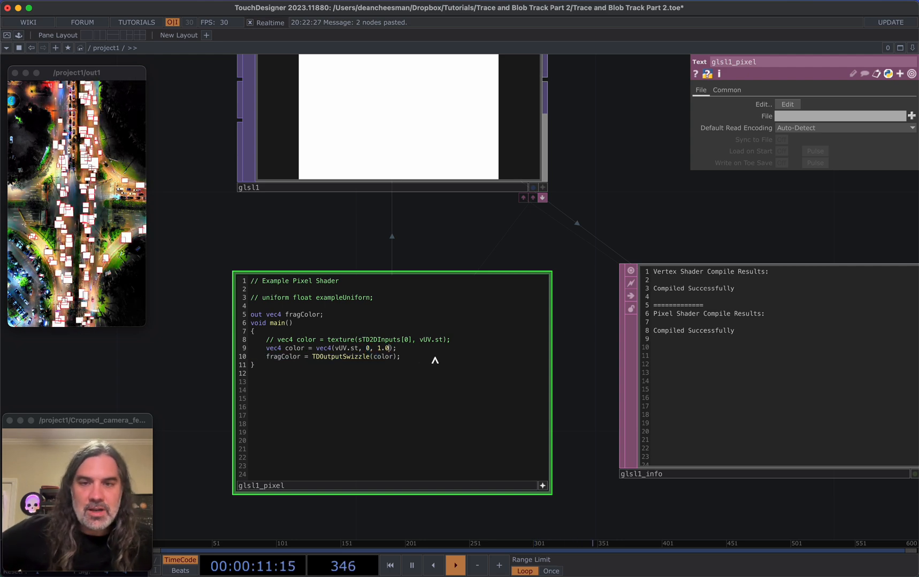
{"action": "left_click_drag", "start_coordinate": [522, 273], "coordinate": [522, 395]}
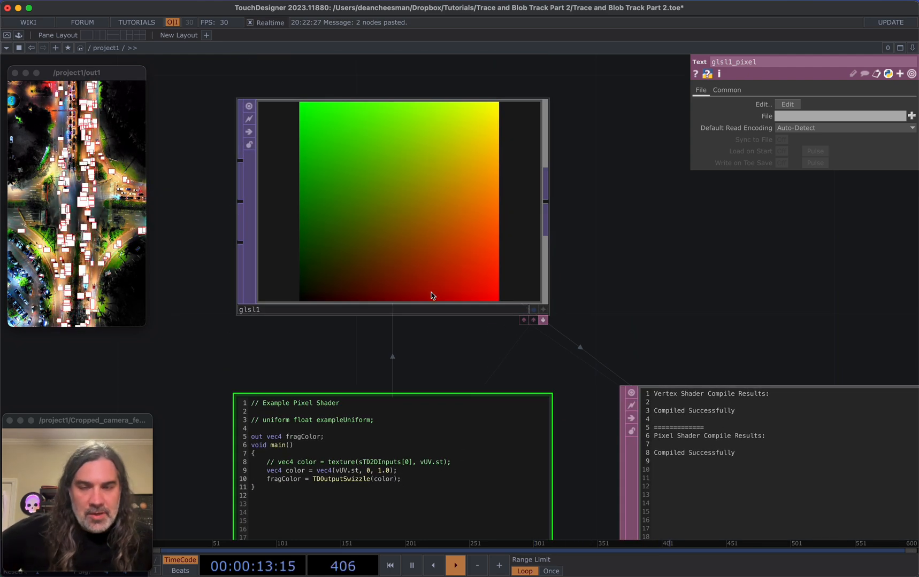
{"action": "scroll", "coordinate": [492, 338], "scroll_direction": "down", "scroll_amount": 5}
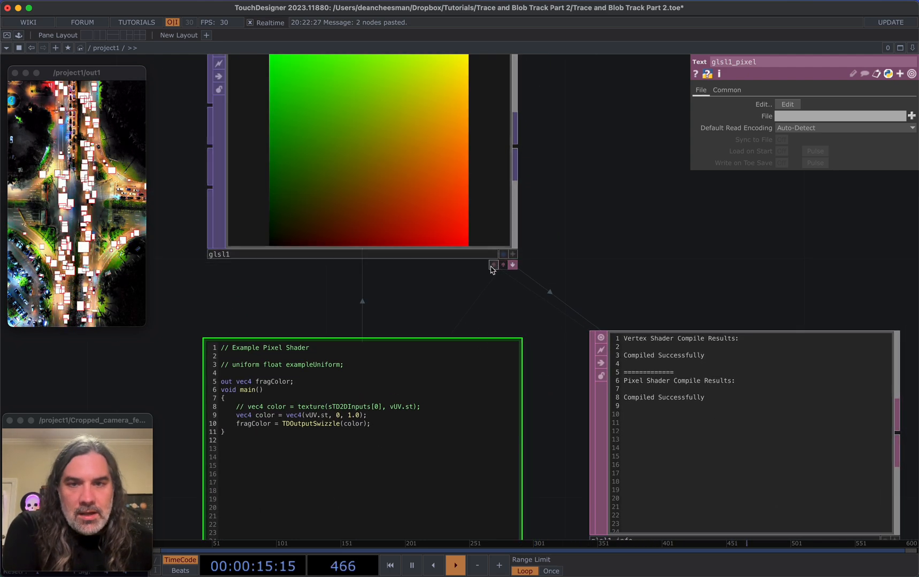
- Collapse the docked DATs of the GLSL TOP and frame its UV gradient output
{"action": "left_click", "coordinate": [503, 265]}
{"action": "scroll", "coordinate": [492, 358], "scroll_direction": "down", "scroll_amount": 6}
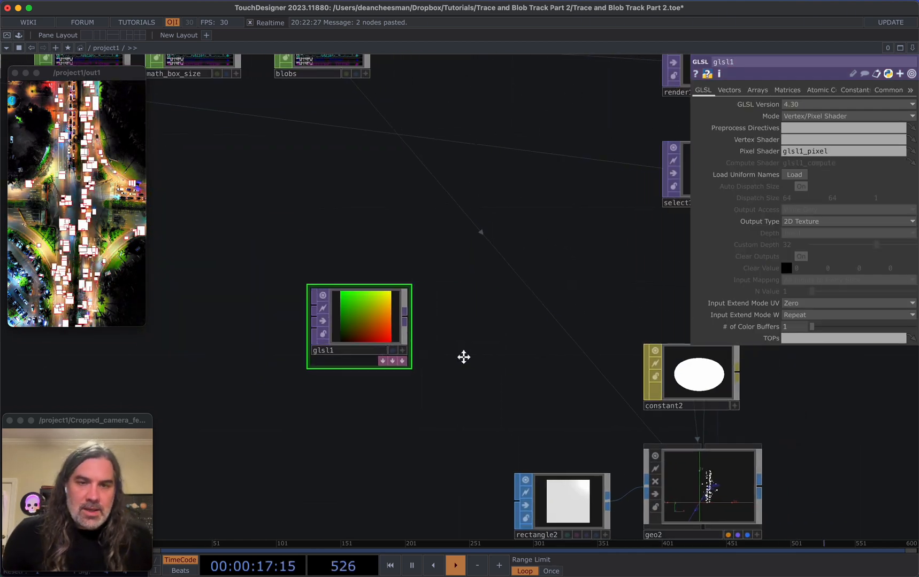
{"action": "scroll", "coordinate": [337, 317], "scroll_direction": "up", "scroll_amount": 5}
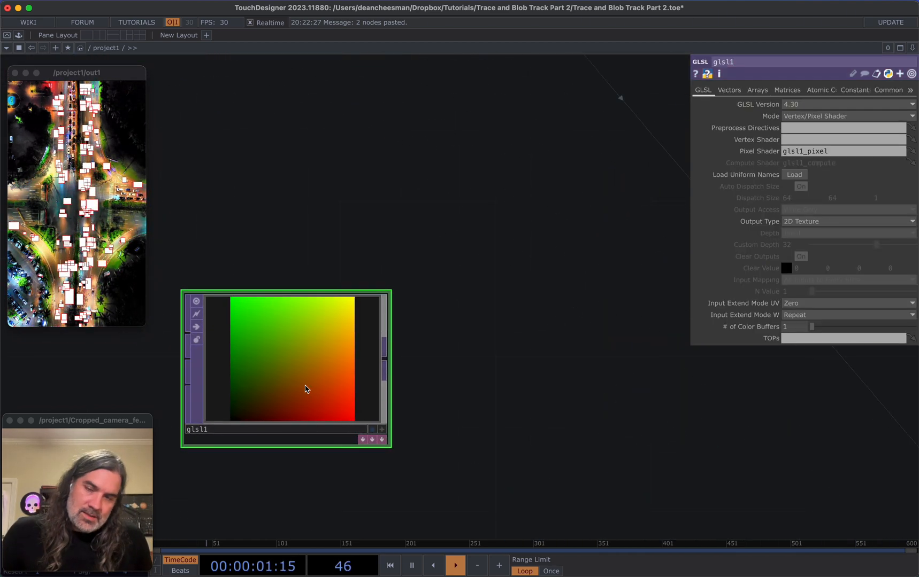
{"action": "left_click_drag", "start_coordinate": [464, 365], "coordinate": [478, 353]}
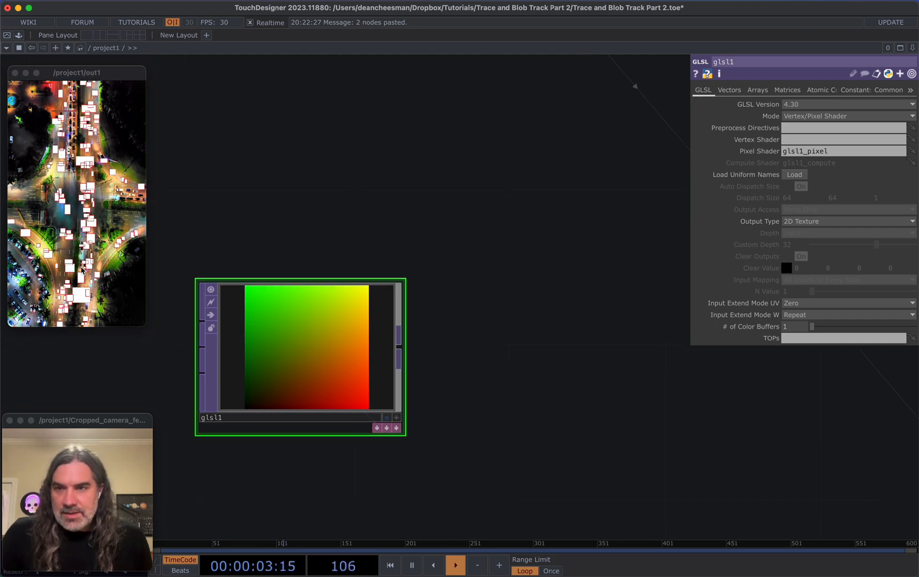
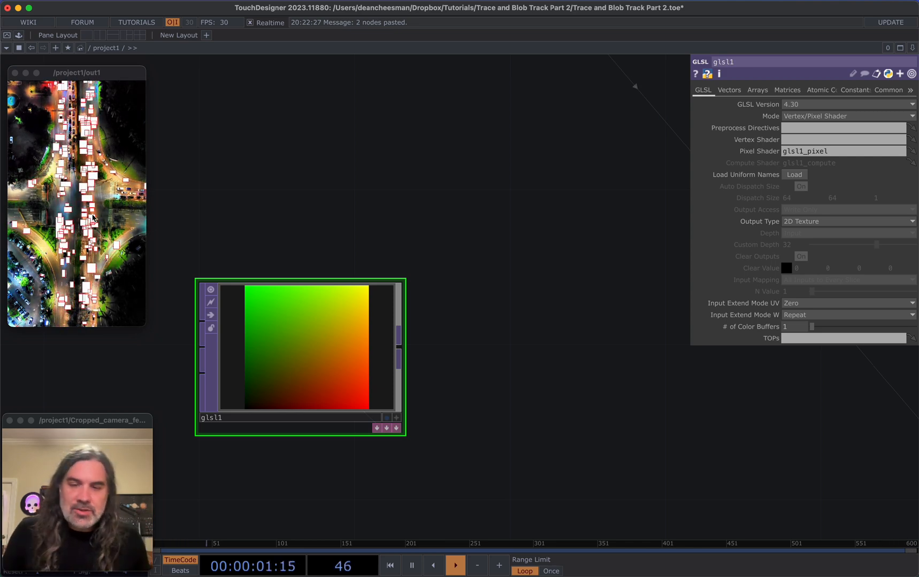
- Add a Math TOP connected to the output of glsl1
{"action": "left_click_drag", "start_coordinate": [476, 334], "coordinate": [376, 343]}
{"action": "scroll", "coordinate": [375, 344], "scroll_direction": "down", "scroll_amount": 1}
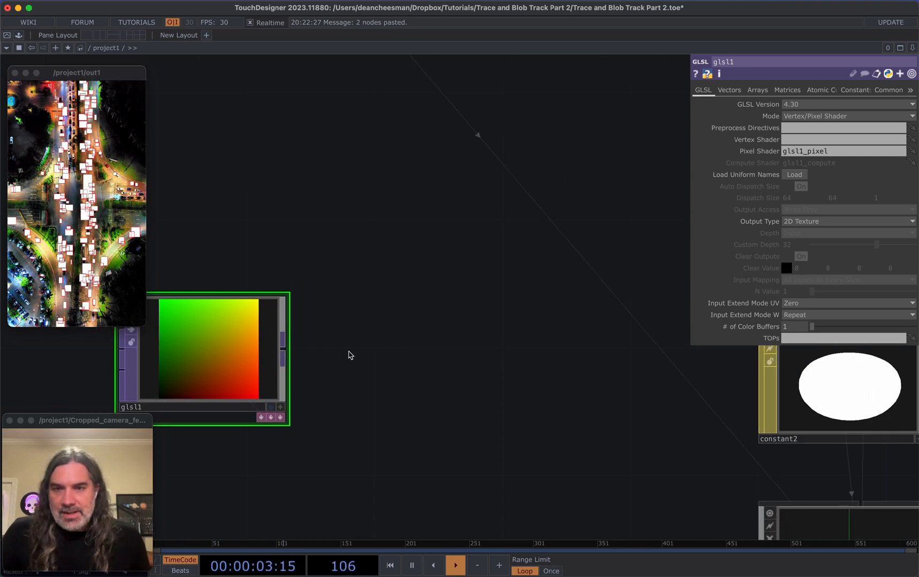
{"action": "left_click", "coordinate": [282, 350]}
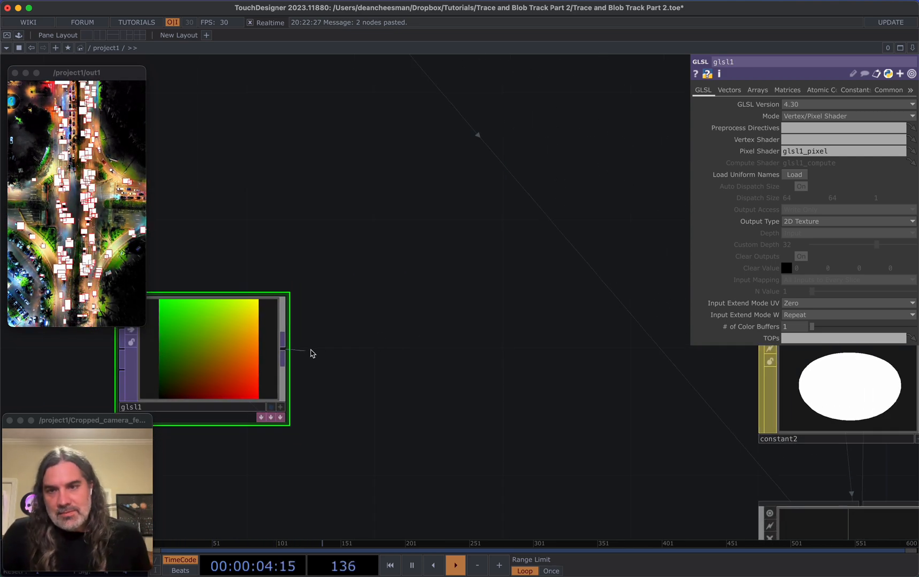
{"action": "left_click", "coordinate": [347, 356]}
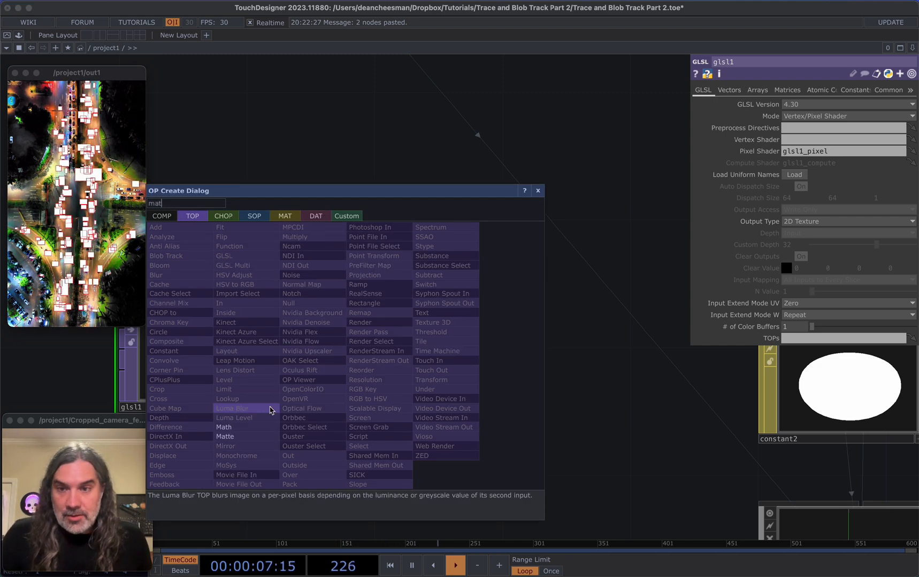
{"action": "left_click", "coordinate": [234, 427]}
{"action": "left_click", "coordinate": [395, 370]}
{"action": "scroll", "coordinate": [405, 248], "scroll_direction": "left", "scroll_amount": 3}
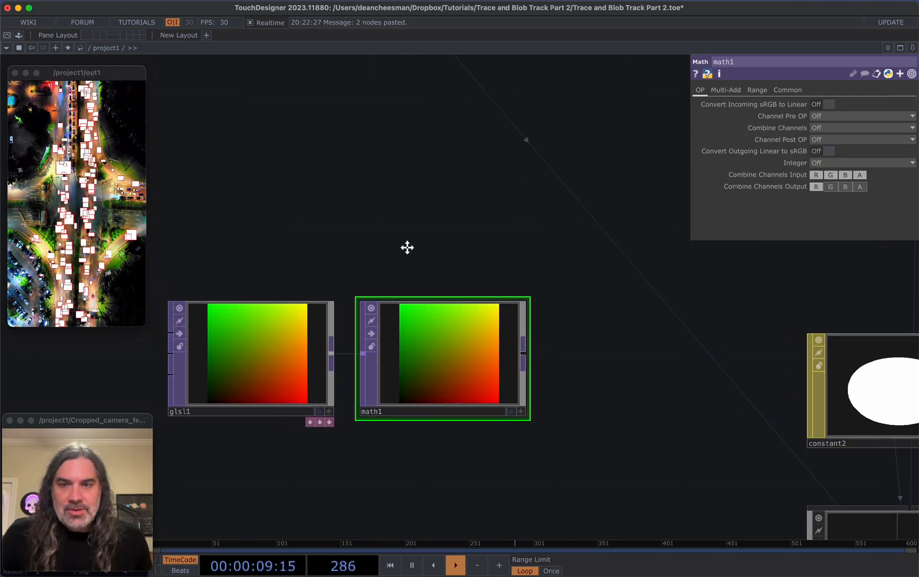
- Set the Math TOP's To Range to -1 and 1
{"action": "left_click", "coordinate": [757, 90]}
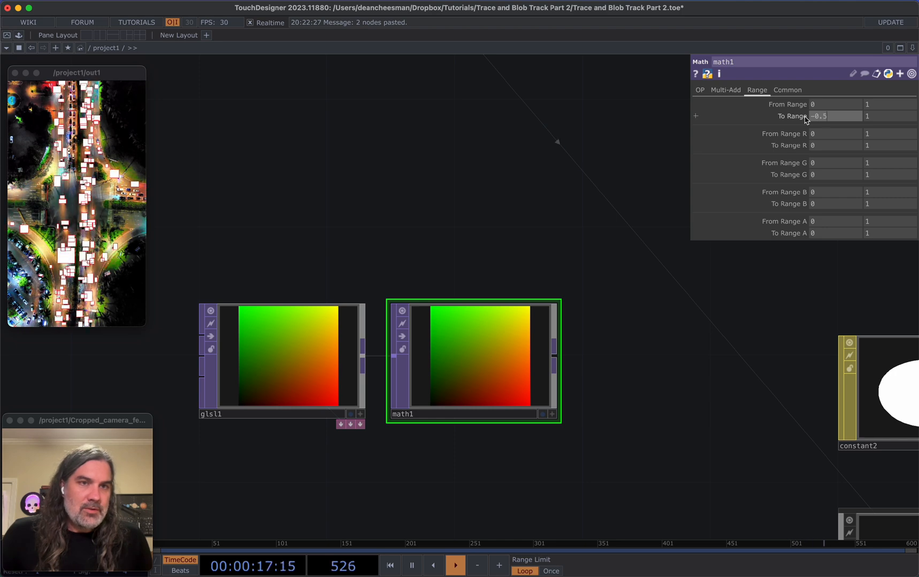
{"action": "key", "text": "Tab"}
{"action": "key", "text": "Return"}
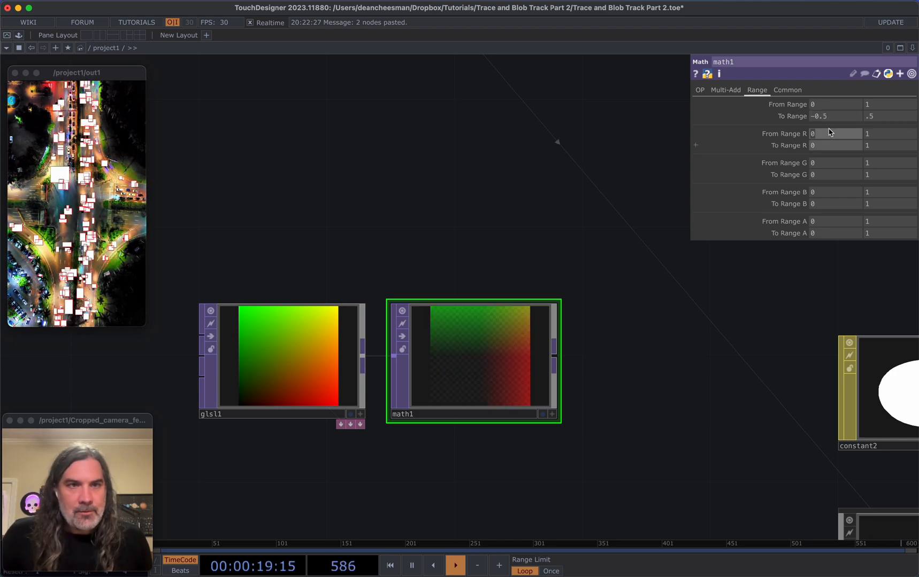
{"action": "type", "text": "1"}
{"action": "left_click_drag", "start_coordinate": [881, 118], "coordinate": [864, 119]}
{"action": "type", "text": "1"}
{"action": "key", "text": "Return"}
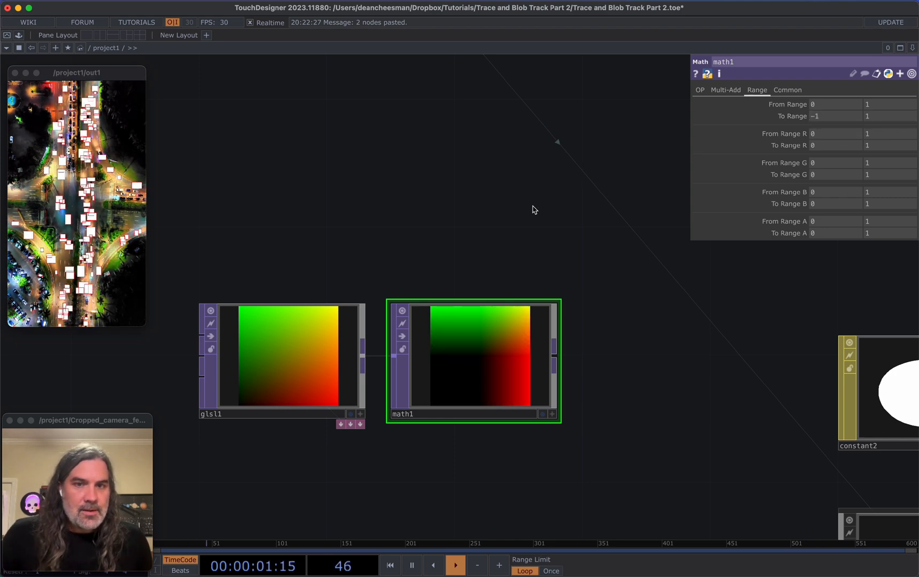
- Move glsl1 and its Math TOP farther from constant2, and rename the Math TOP math_center_zero
{"action": "left_click_drag", "start_coordinate": [549, 278], "coordinate": [510, 229]}
{"action": "scroll", "coordinate": [462, 316], "scroll_direction": "up", "scroll_amount": 1}
{"action": "scroll", "coordinate": [447, 305], "scroll_direction": "up", "scroll_amount": 1}
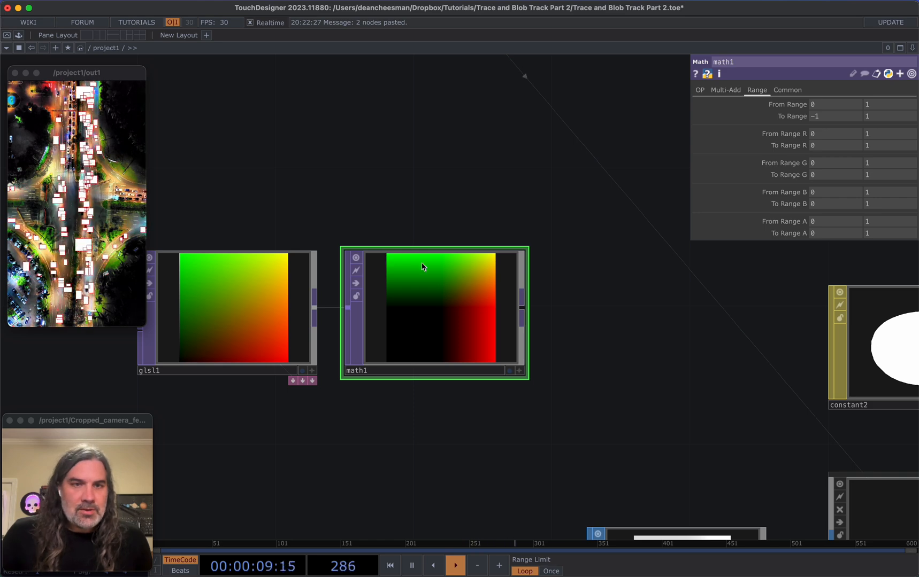
{"action": "left_click_drag", "start_coordinate": [657, 349], "coordinate": [622, 272]}
{"action": "scroll", "coordinate": [444, 266], "scroll_direction": "down", "scroll_amount": 2}
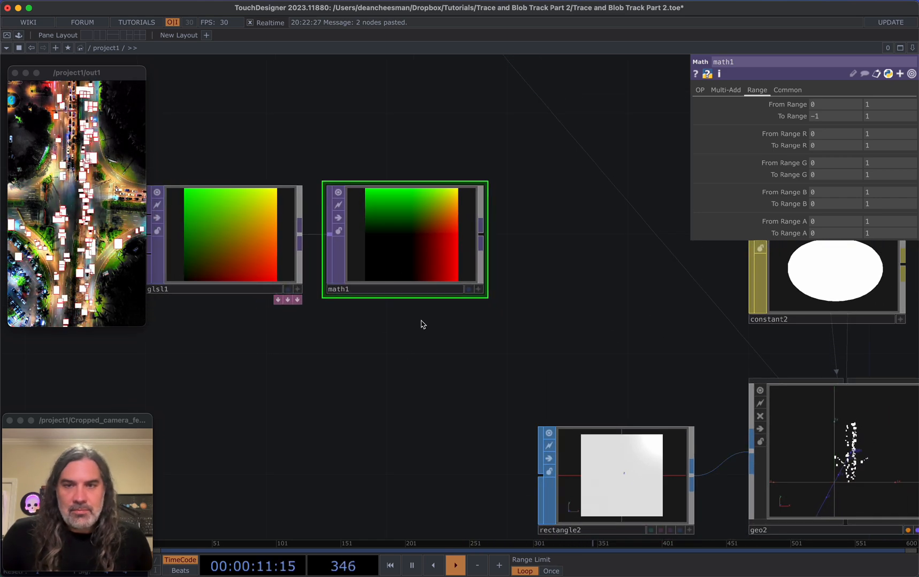
{"action": "left_click_drag", "start_coordinate": [400, 268], "coordinate": [385, 288]}
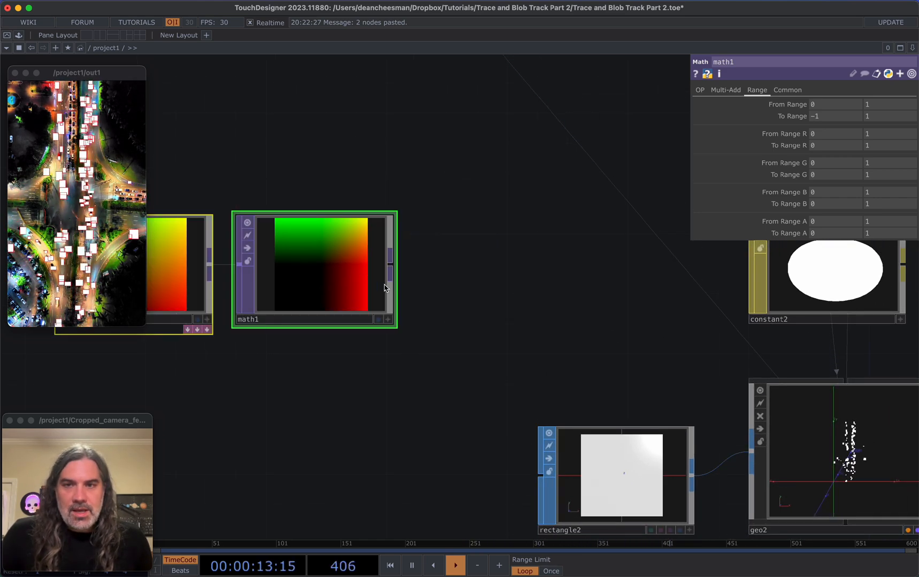
{"action": "left_click", "coordinate": [488, 269]}
{"action": "scroll", "coordinate": [502, 268], "scroll_direction": "left", "scroll_amount": 3}
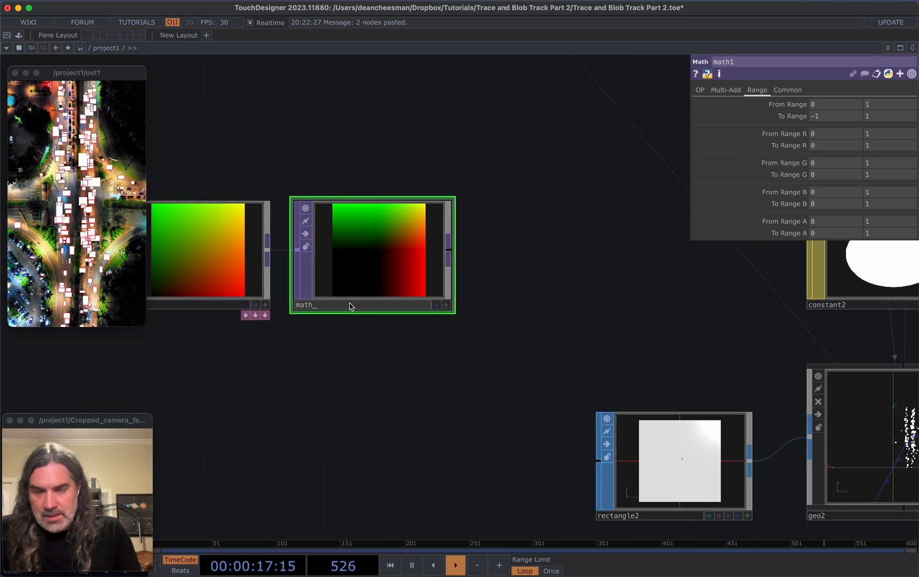
{"action": "type", "text": "er_zero"}
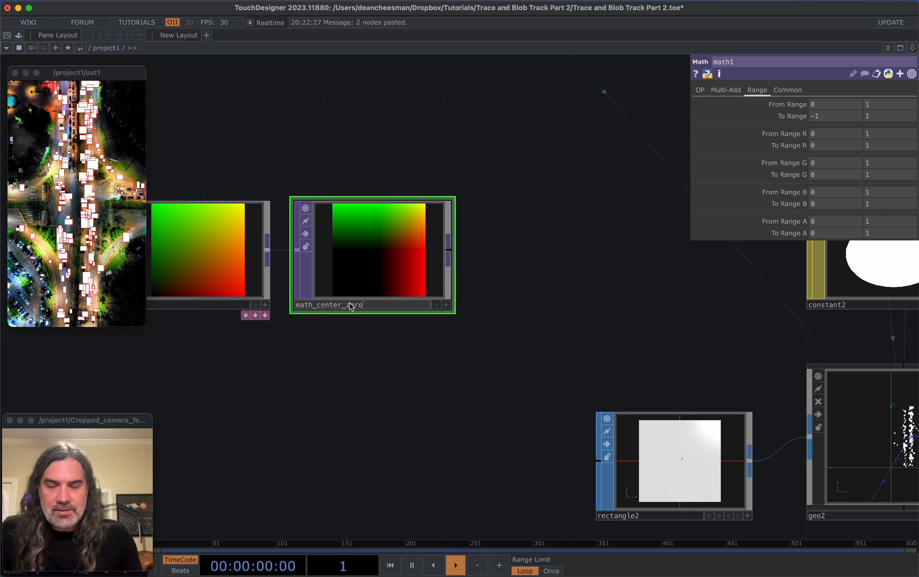
{"action": "key", "text": "Return"}
- Add a second Math TOP after math_center_zero and name it math_reduce
{"action": "key", "text": "Tab"}
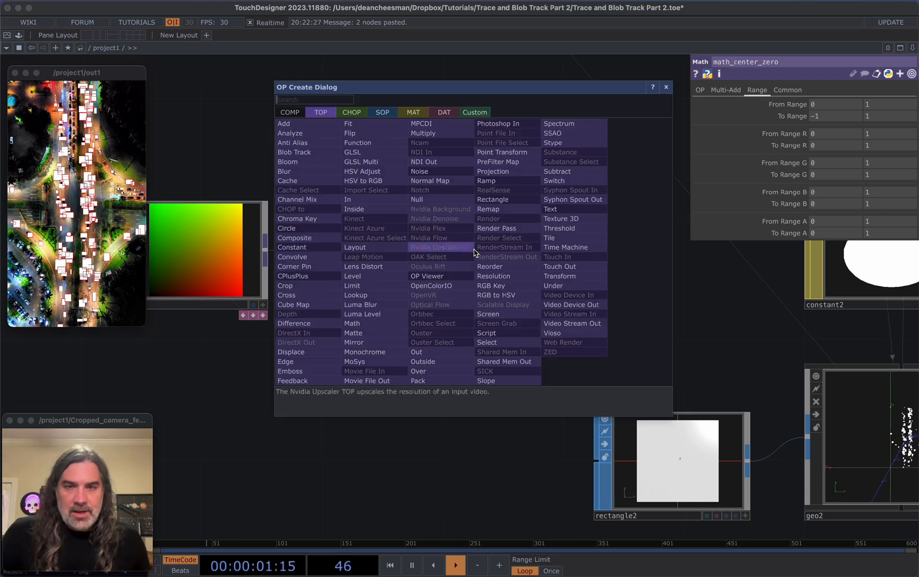
{"action": "left_click", "coordinate": [352, 323]}
{"action": "left_click", "coordinate": [526, 262]}
{"action": "left_click", "coordinate": [527, 307]}
{"action": "type", "text": "math_red"}
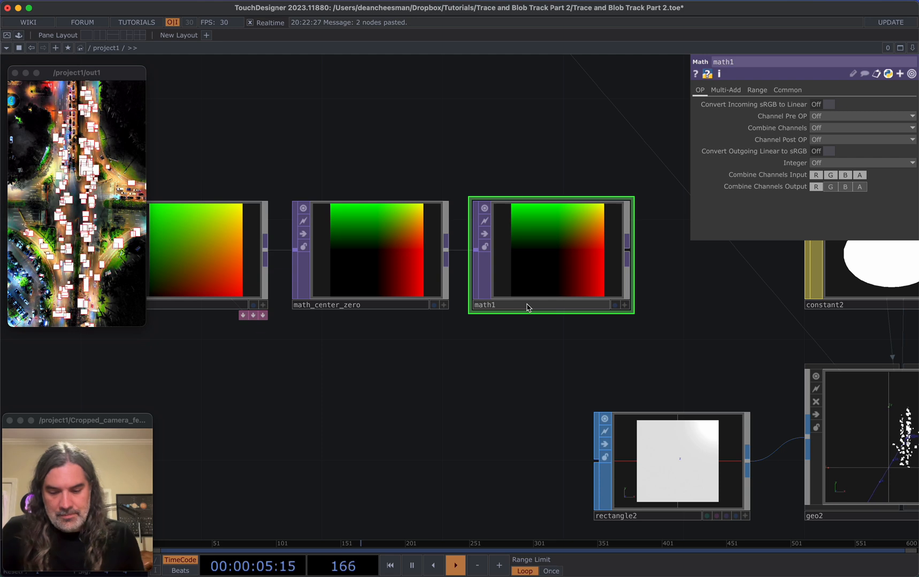
{"action": "type", "text": "uce"}
{"action": "key", "text": "Return"}
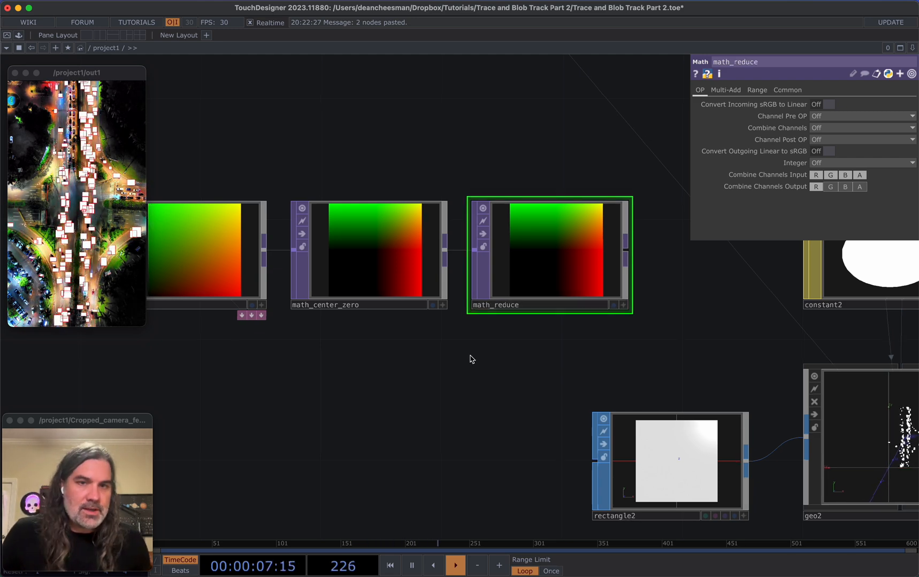
- Move glsl1, math_center_zero and math_reduce together away from constant2 to leave room for another operator
{"action": "scroll", "coordinate": [465, 359], "scroll_direction": "down", "scroll_amount": 2}
{"action": "scroll", "coordinate": [458, 358], "scroll_direction": "down", "scroll_amount": 5}
{"action": "right_click_drag", "start_coordinate": [480, 297], "coordinate": [354, 339]}
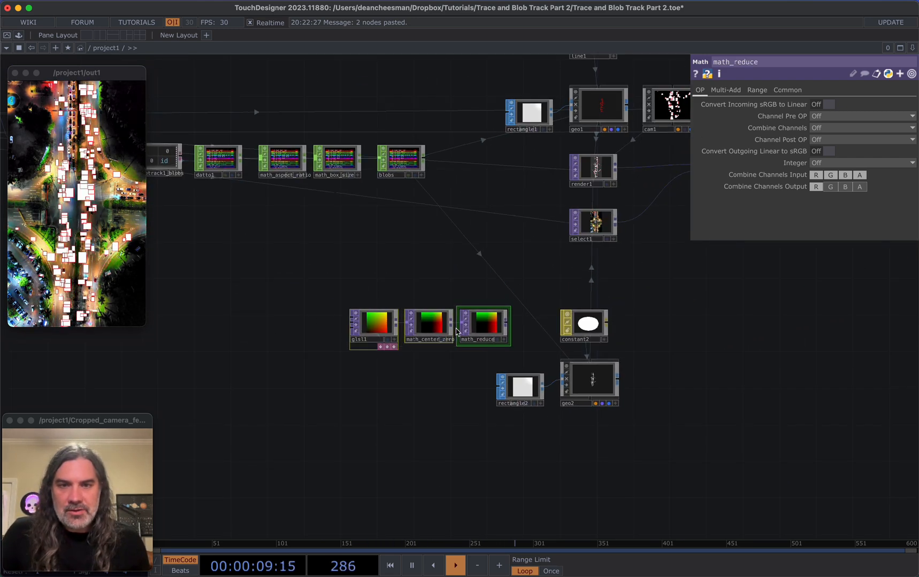
{"action": "left_click_drag", "start_coordinate": [472, 333], "coordinate": [444, 324]}
{"action": "scroll", "coordinate": [450, 323], "scroll_direction": "up", "scroll_amount": 3}
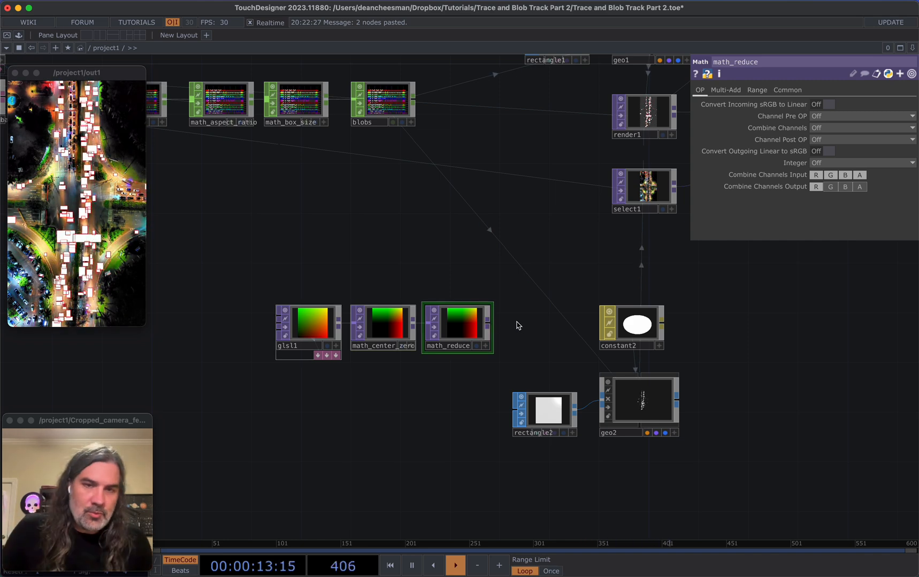
- Add a Null TOP named uv_texture after math_reduce, and assign it as the texture of the constant2 material
{"action": "key", "text": "Tab"}
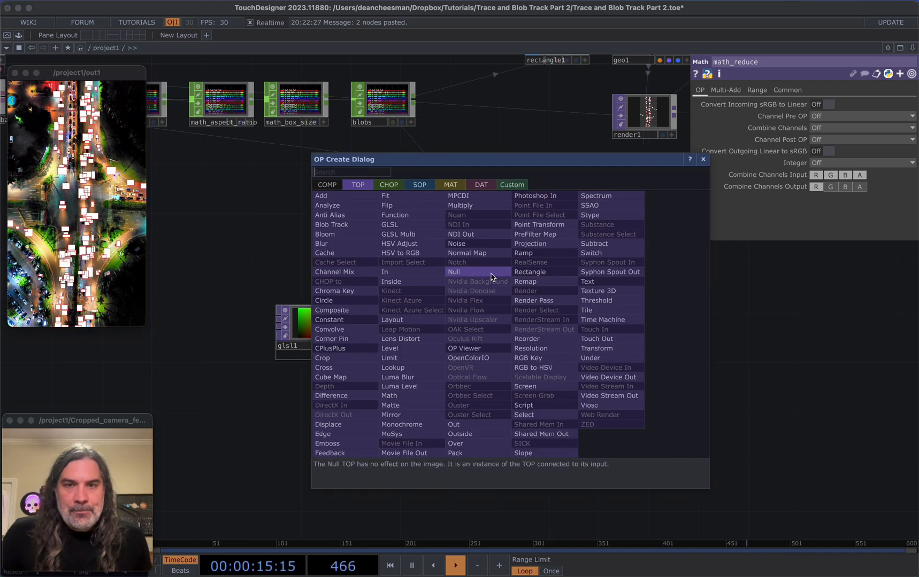
{"action": "left_click", "coordinate": [492, 272]}
{"action": "left_click", "coordinate": [521, 347]}
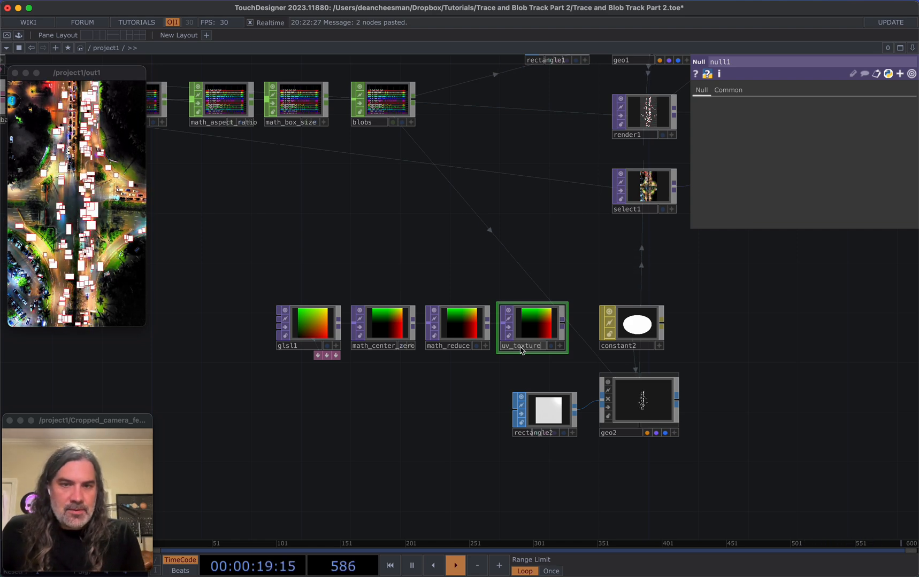
{"action": "left_click_drag", "start_coordinate": [561, 323], "coordinate": [634, 324]}
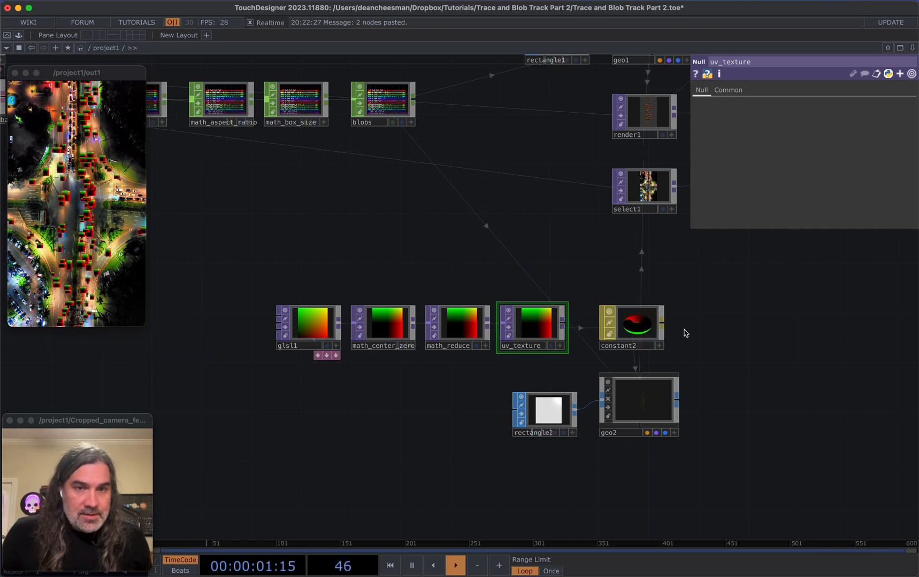
- Restrict the Render TOP render1 to the red outlines by setting its Geometry to geo1
{"action": "scroll", "coordinate": [687, 315], "scroll_direction": "down", "scroll_amount": 5}
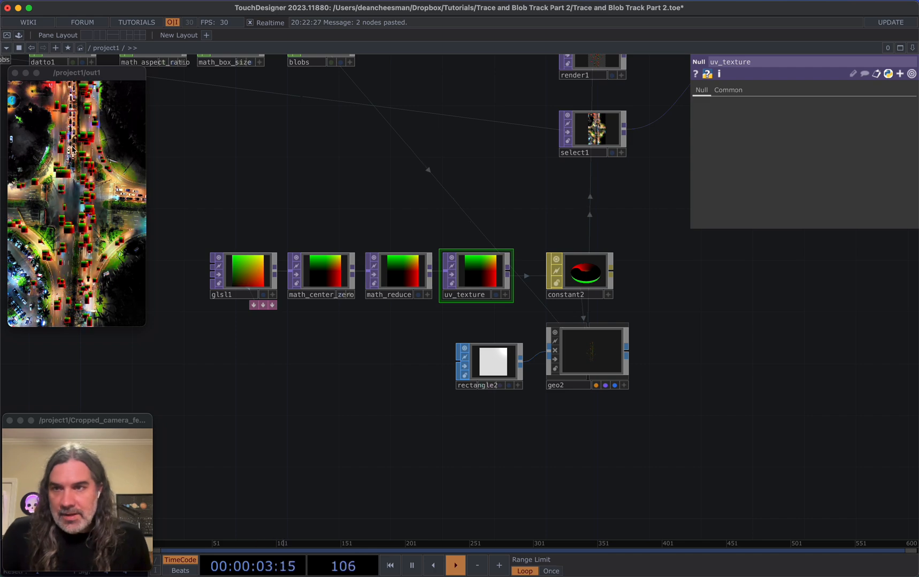
{"action": "scroll", "coordinate": [590, 334], "scroll_direction": "down", "scroll_amount": 3}
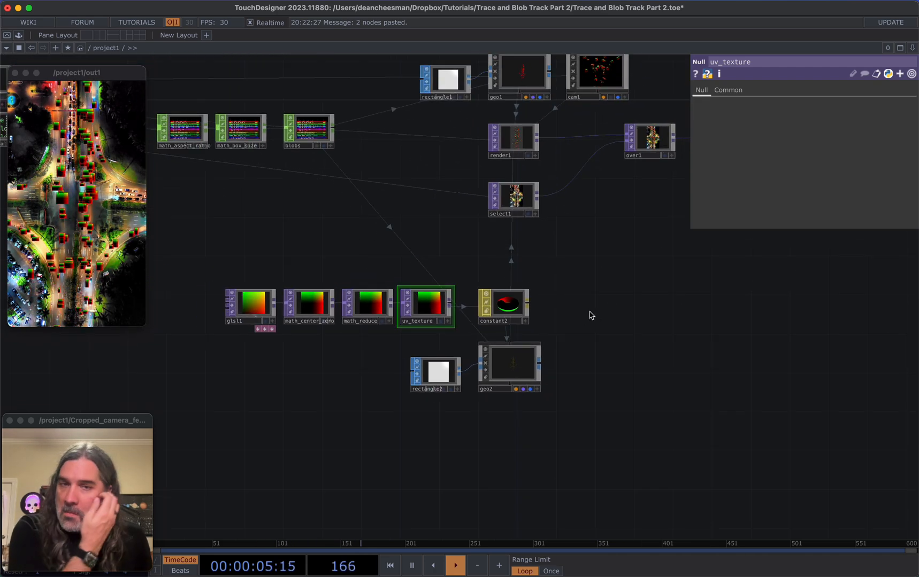
{"action": "scroll", "coordinate": [590, 278], "scroll_direction": "up", "scroll_amount": 5}
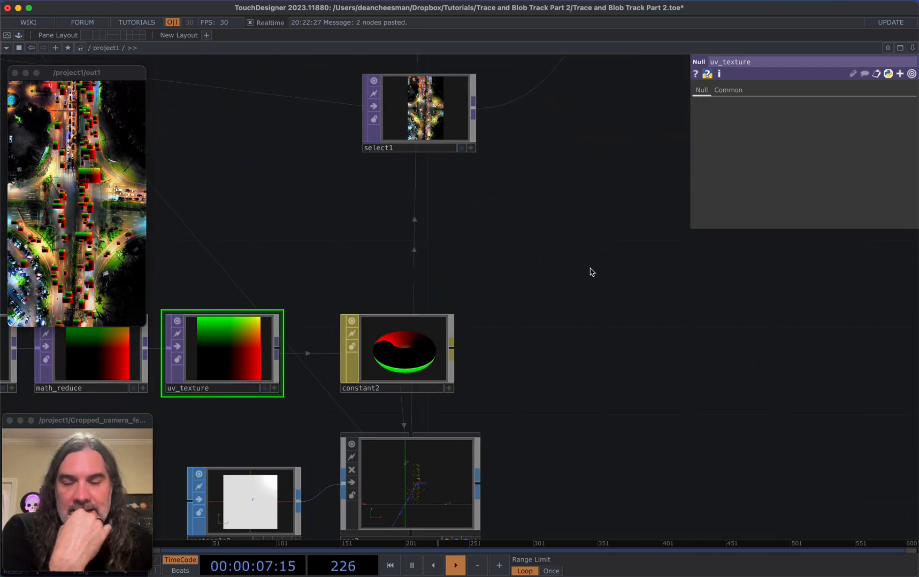
{"action": "scroll", "coordinate": [590, 270], "scroll_direction": "down", "scroll_amount": 4}
{"action": "scroll", "coordinate": [590, 269], "scroll_direction": "up", "scroll_amount": 1}
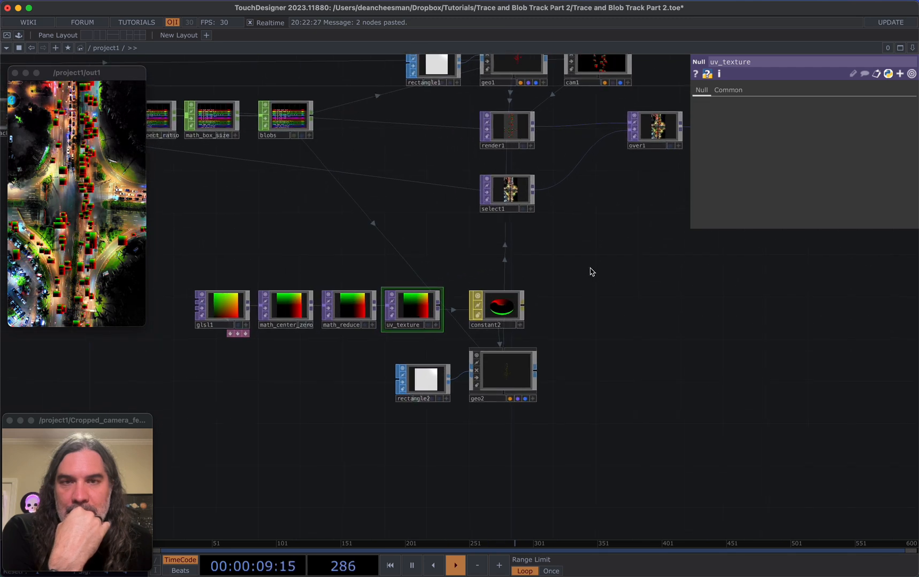
{"action": "left_click", "coordinate": [507, 144]}
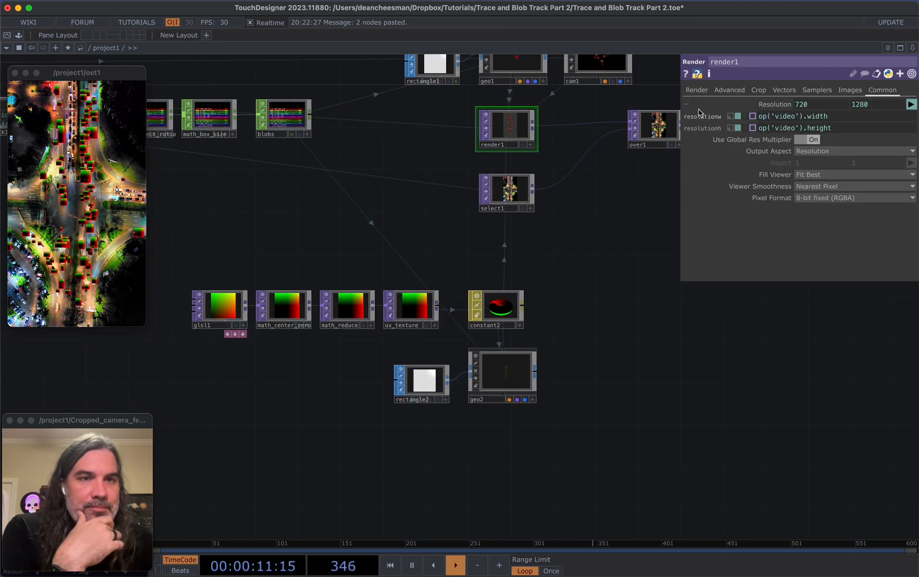
{"action": "left_click", "coordinate": [696, 90]}
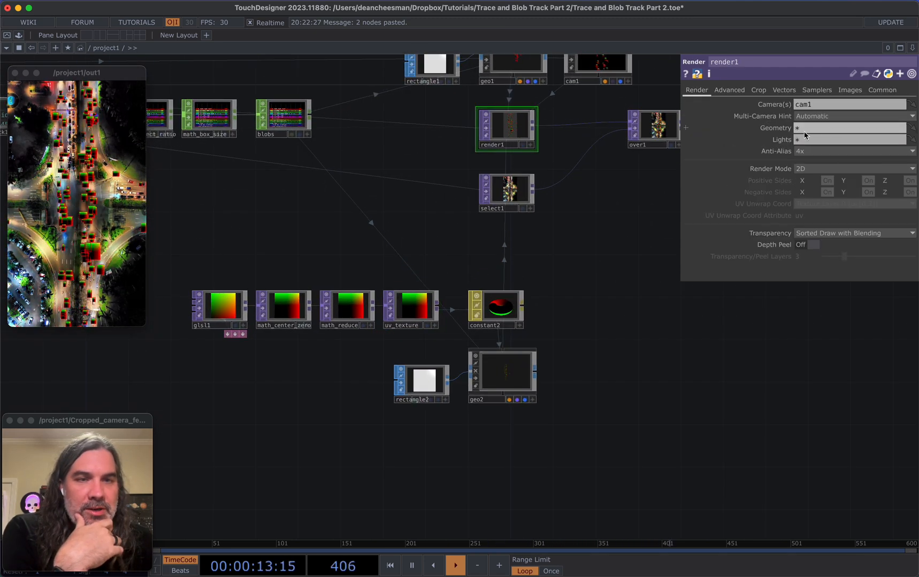
{"action": "scroll", "coordinate": [475, 183], "scroll_direction": "up", "scroll_amount": 5}
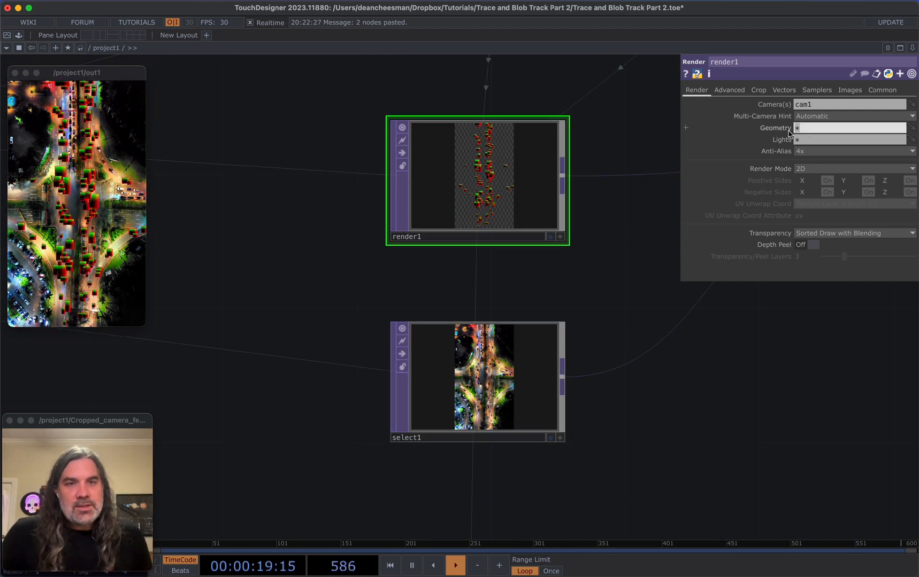
{"action": "scroll", "coordinate": [629, 166], "scroll_direction": "up", "scroll_amount": 5}
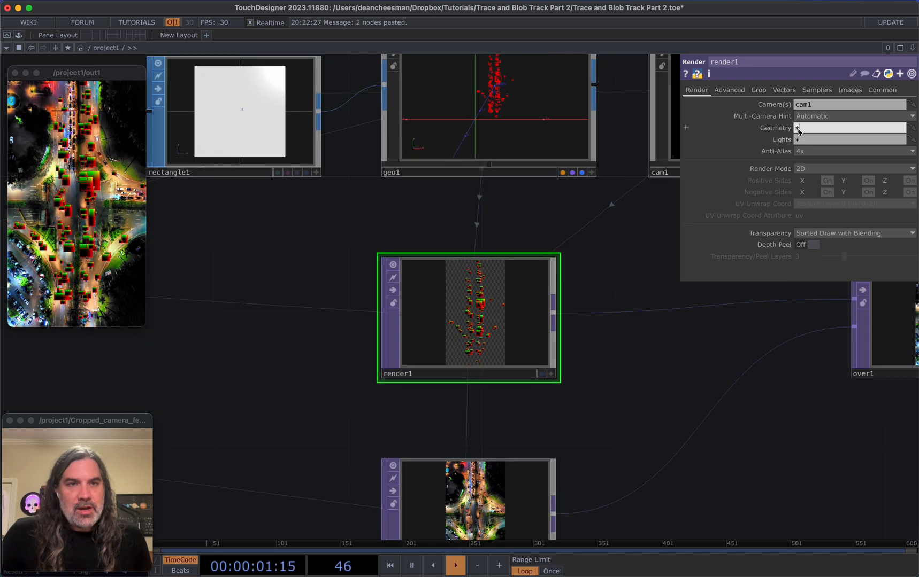
{"action": "left_click", "coordinate": [823, 128]}
{"action": "type", "text": "geo1"}
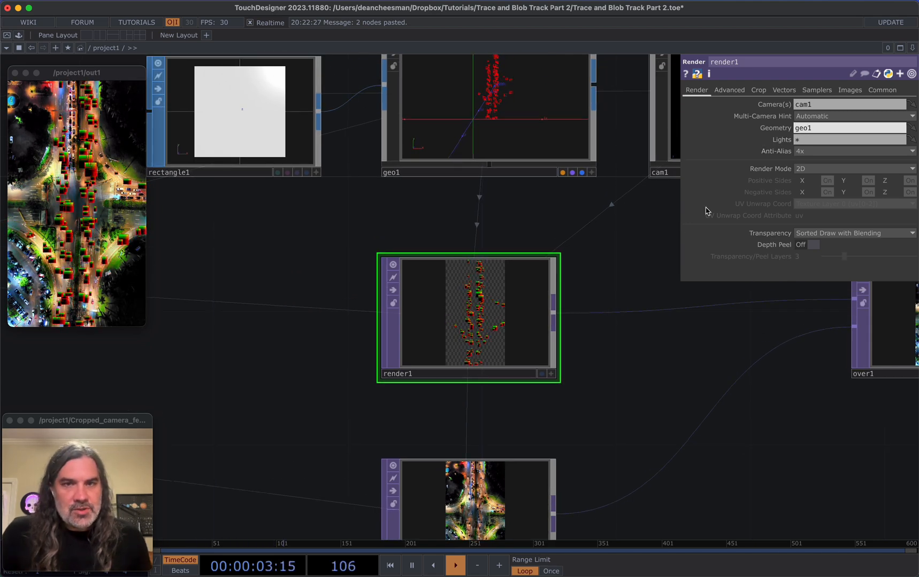
- Add a second Render TOP beside the geo2 geometry component
{"action": "scroll", "coordinate": [588, 168], "scroll_direction": "down", "scroll_amount": 5}
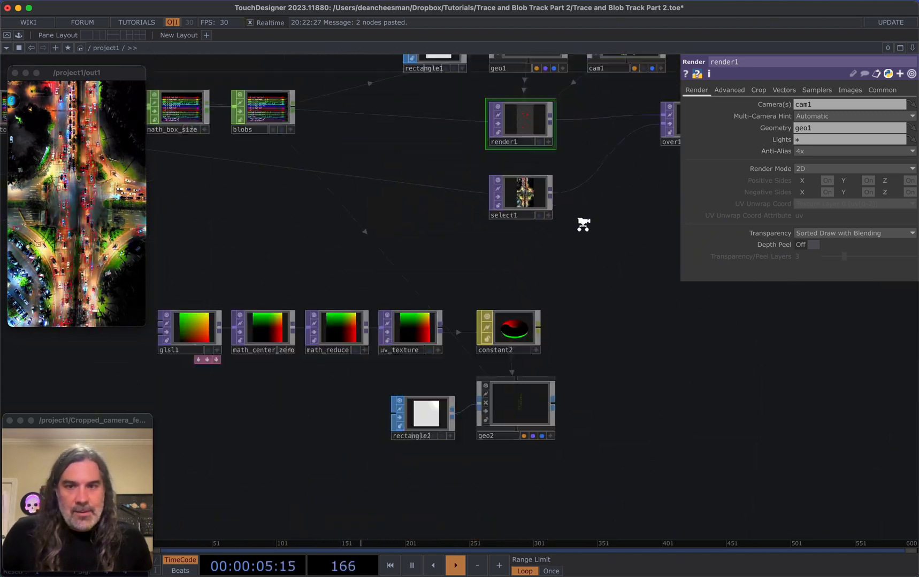
{"action": "left_click_drag", "start_coordinate": [574, 473], "coordinate": [593, 252]}
{"action": "scroll", "coordinate": [592, 252], "scroll_direction": "up", "scroll_amount": 4}
{"action": "left_click_drag", "start_coordinate": [603, 217], "coordinate": [582, 457]}
{"action": "key", "text": "Tab"}
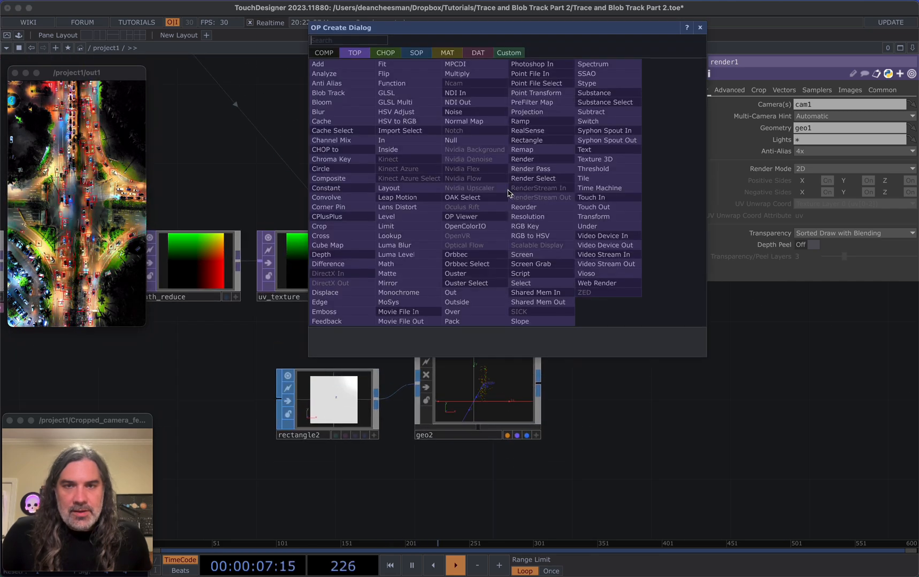
{"action": "left_click", "coordinate": [522, 158]}
{"action": "left_click", "coordinate": [642, 369]}
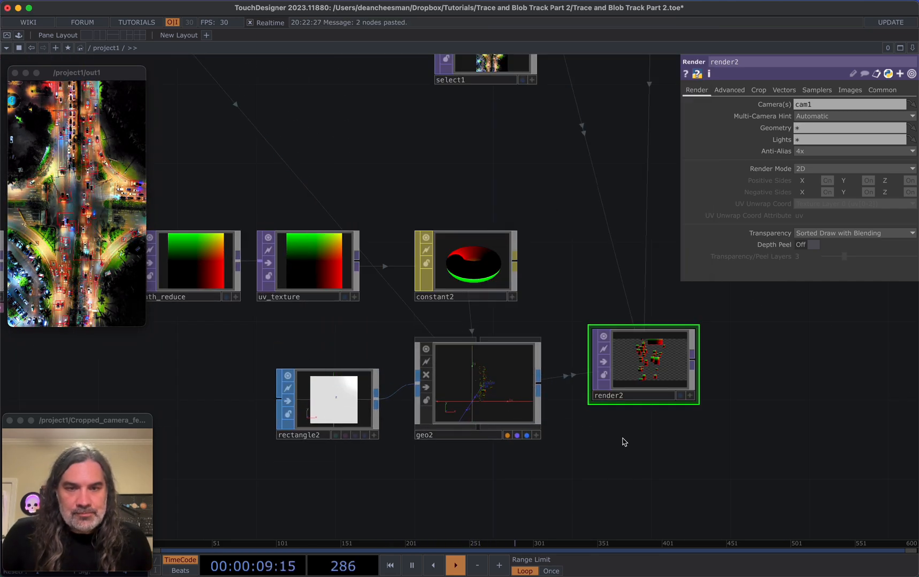
- Restrict the new Render TOP render2 to the UV-textured instances by setting its Geometry to geo2
{"action": "left_click_drag", "start_coordinate": [646, 462], "coordinate": [574, 466]}
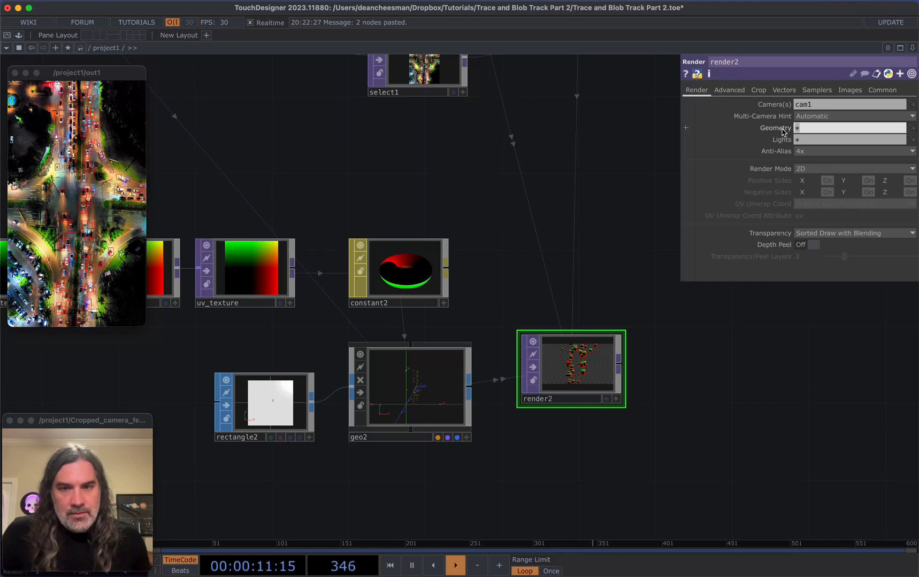
{"action": "left_click", "coordinate": [823, 128]}
{"action": "type", "text": "geo2"}
{"action": "key", "text": "Return"}
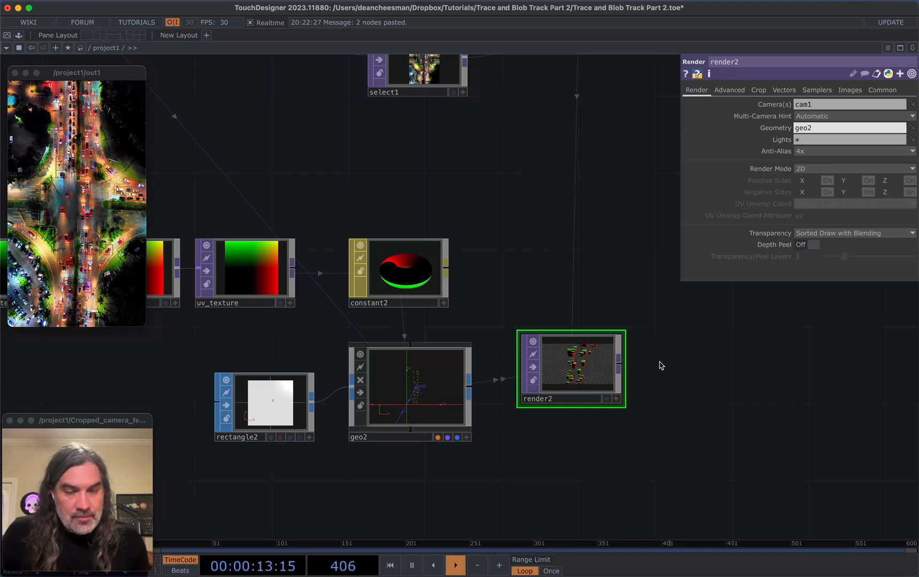
{"action": "scroll", "coordinate": [575, 366], "scroll_direction": "up", "scroll_amount": 5}
{"action": "scroll", "coordinate": [580, 373], "scroll_direction": "down", "scroll_amount": 5}
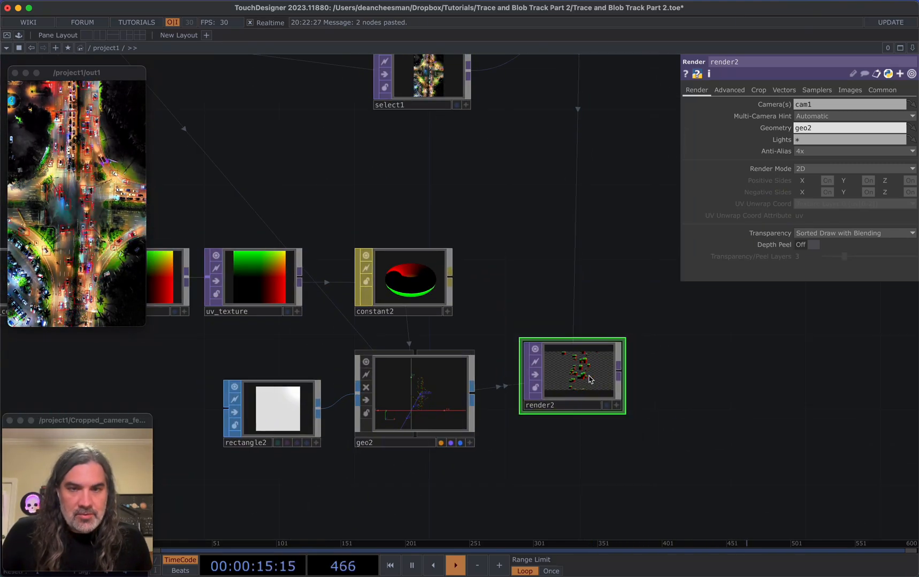
- Move render2 up in the network so it sits above geo2, just beside the constant2 material
{"action": "left_click_drag", "start_coordinate": [589, 380], "coordinate": [572, 268]}
{"action": "scroll", "coordinate": [519, 371], "scroll_direction": "up", "scroll_amount": 3}
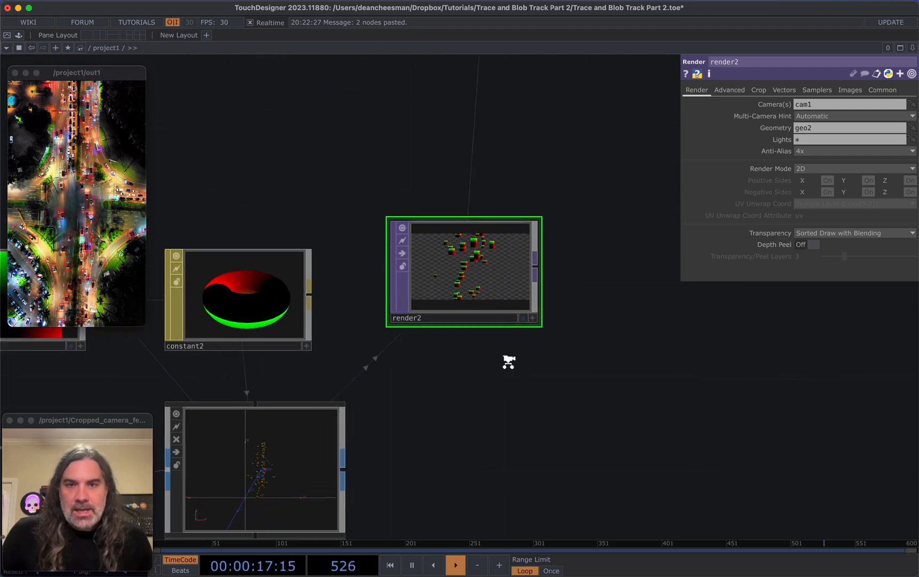
{"action": "scroll", "coordinate": [503, 422], "scroll_direction": "down", "scroll_amount": 5}
{"action": "scroll", "coordinate": [500, 380], "scroll_direction": "up", "scroll_amount": 3}
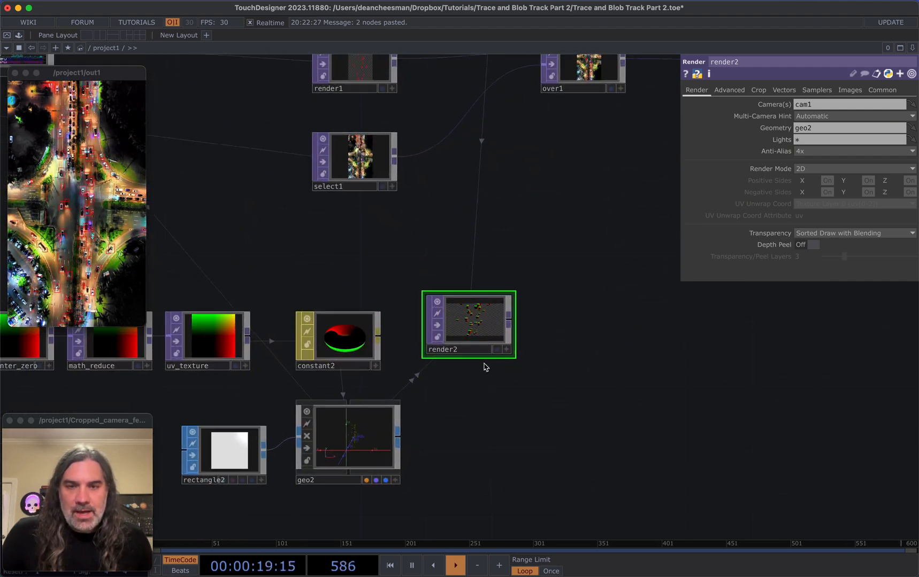
- Set render2's resolution width to the expression op('video').width, copied from render1
{"action": "left_click_drag", "start_coordinate": [476, 321], "coordinate": [475, 372]}
{"action": "scroll", "coordinate": [476, 367], "scroll_direction": "up", "scroll_amount": 2}
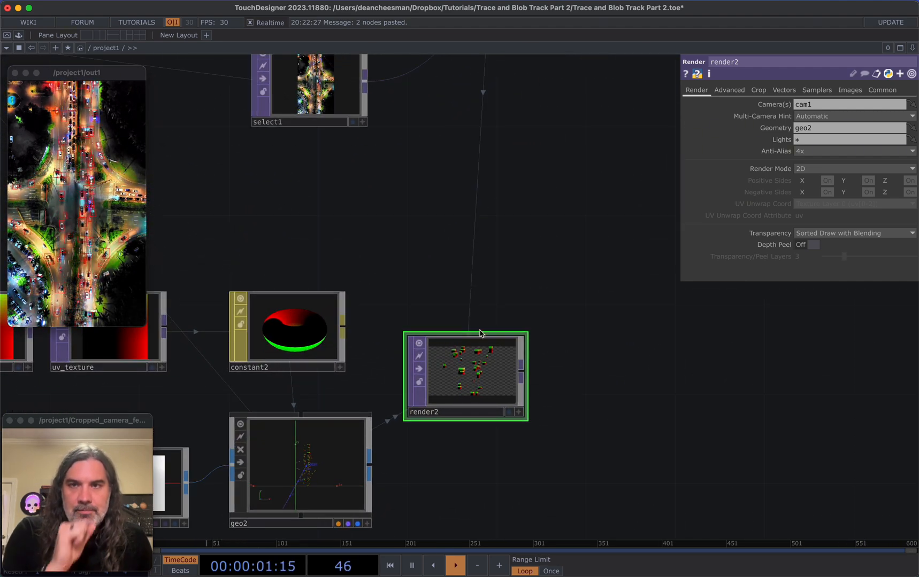
{"action": "scroll", "coordinate": [491, 322], "scroll_direction": "up", "scroll_amount": 3}
{"action": "scroll", "coordinate": [492, 322], "scroll_direction": "down", "scroll_amount": 2}
{"action": "left_click", "coordinate": [355, 89]}
{"action": "left_click", "coordinate": [882, 90]}
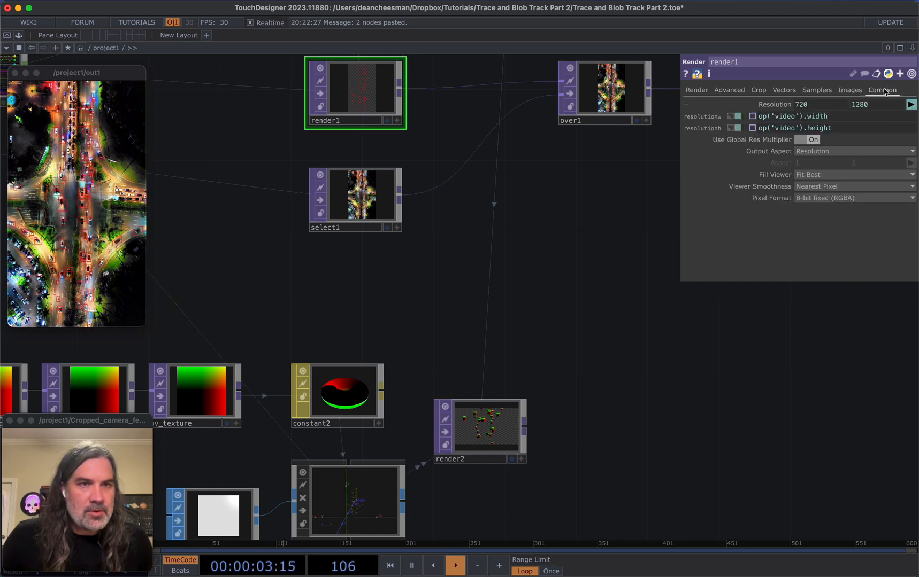
{"action": "left_click", "coordinate": [812, 119]}
{"action": "key", "text": "super+c"}
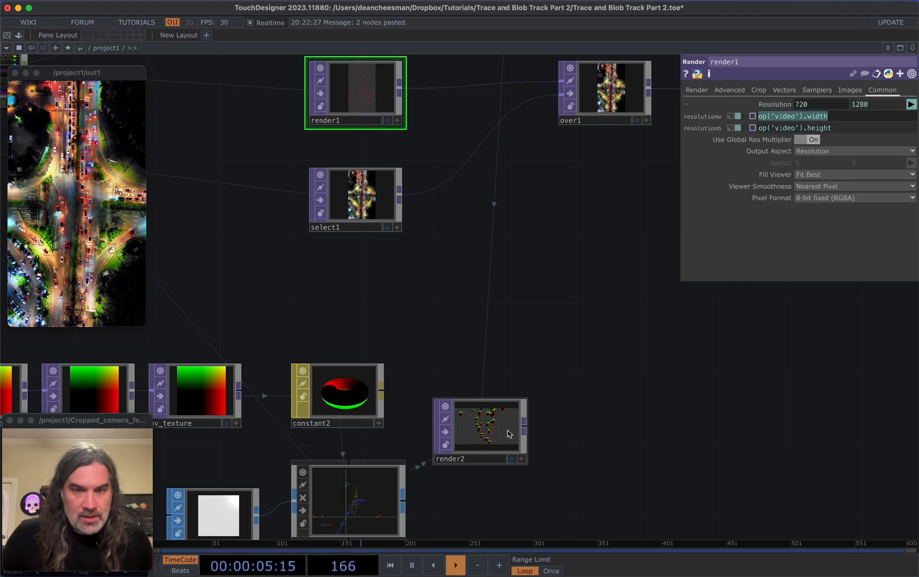
{"action": "left_click", "coordinate": [479, 428]}
{"action": "left_click", "coordinate": [882, 90]}
{"action": "left_click", "coordinate": [818, 106]}
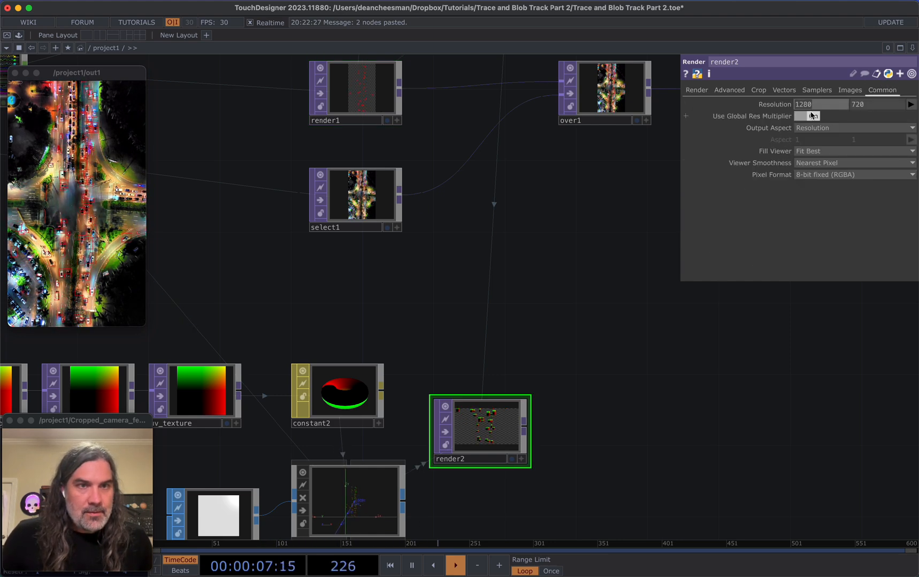
{"action": "key", "text": "super+v"}
- Set render2's resolution height to the expression op('video').height
{"action": "left_click", "coordinate": [761, 105]}
{"action": "left_click", "coordinate": [824, 128]}
{"action": "key", "text": "super+v"}
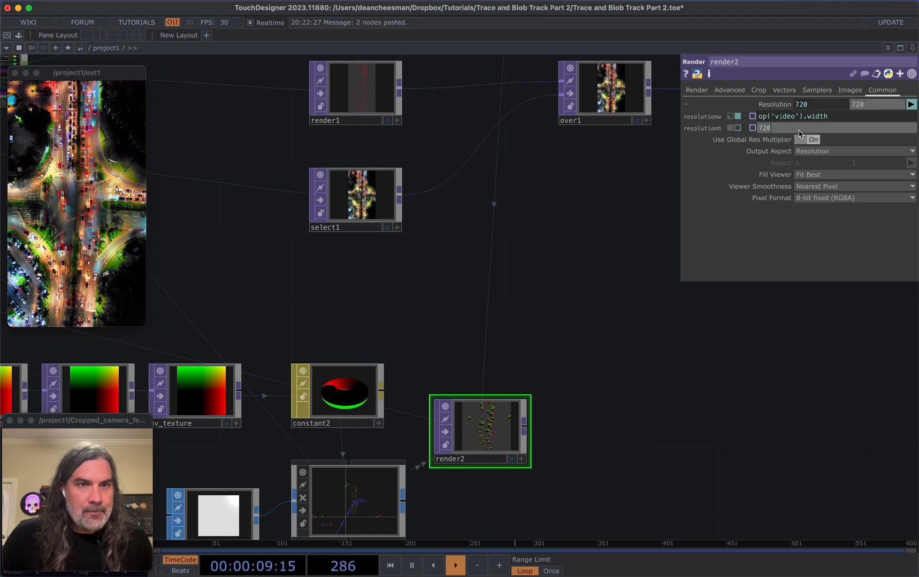
{"action": "double_click", "coordinate": [810, 128]}
{"action": "type", "text": "he"}
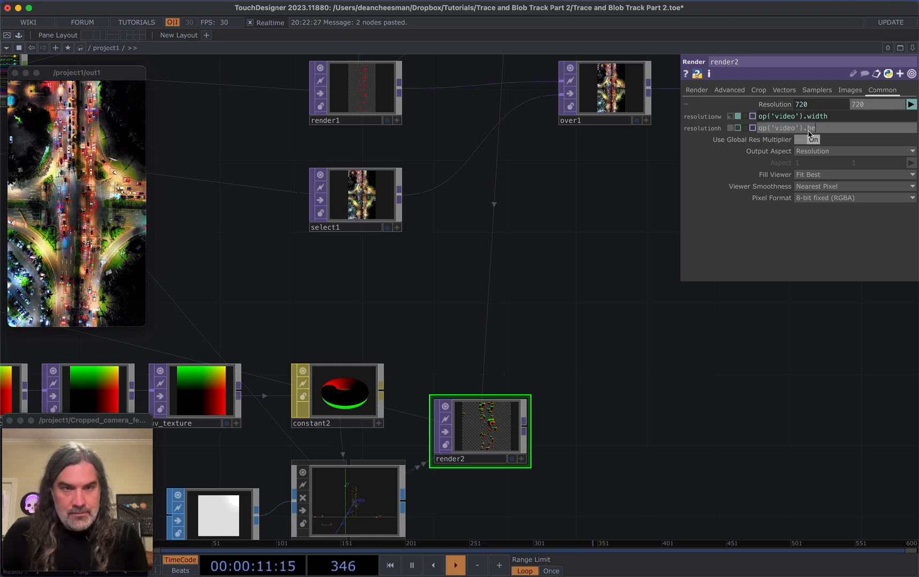
{"action": "type", "text": "ight"}
{"action": "key", "text": "Return"}
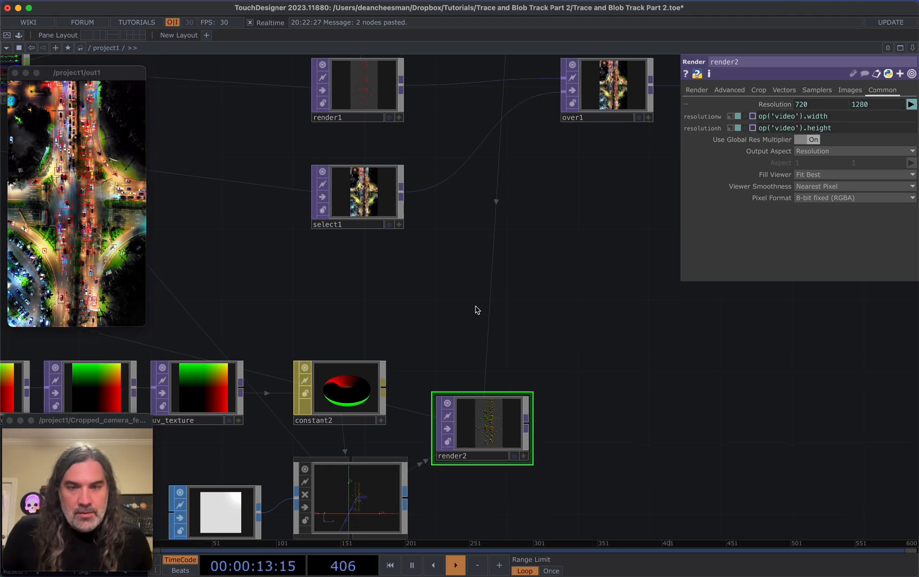
- Duplicate the glsl1 operator and place the copy beside render2
{"action": "scroll", "coordinate": [476, 310], "scroll_direction": "up", "scroll_amount": 3}
{"action": "scroll", "coordinate": [441, 259], "scroll_direction": "down", "scroll_amount": 6}
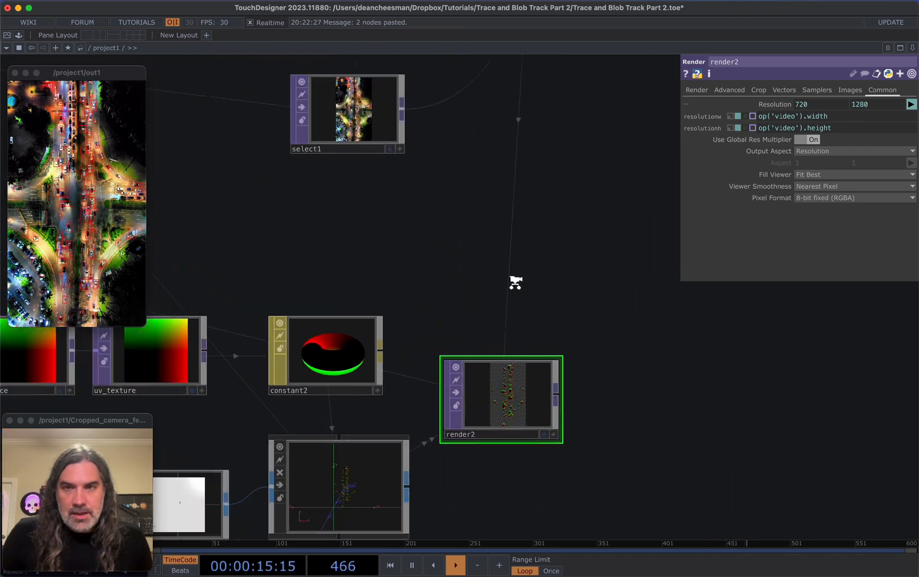
{"action": "scroll", "coordinate": [420, 263], "scroll_direction": "left", "scroll_amount": 5}
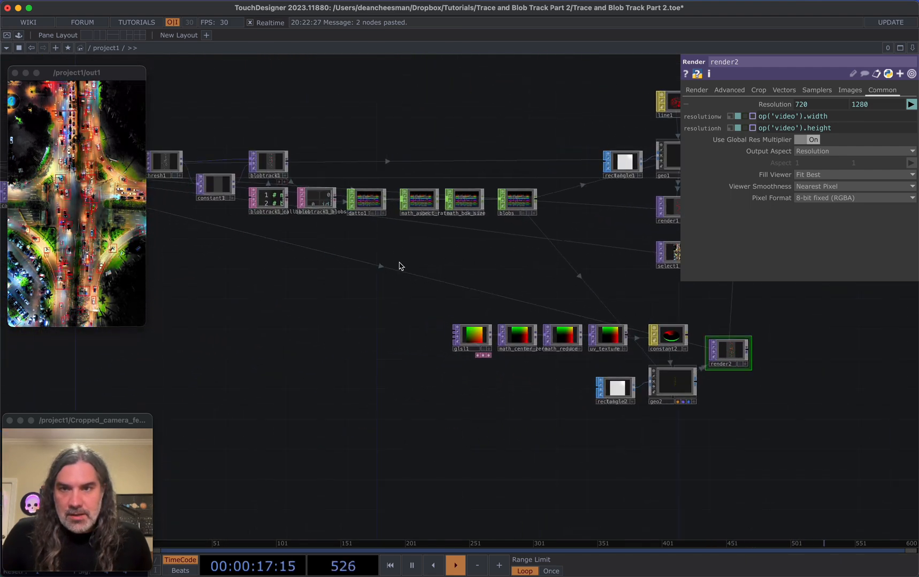
{"action": "left_click", "coordinate": [470, 334]}
{"action": "key", "text": "ctrl+c"}
{"action": "key", "text": "ctrl+v"}
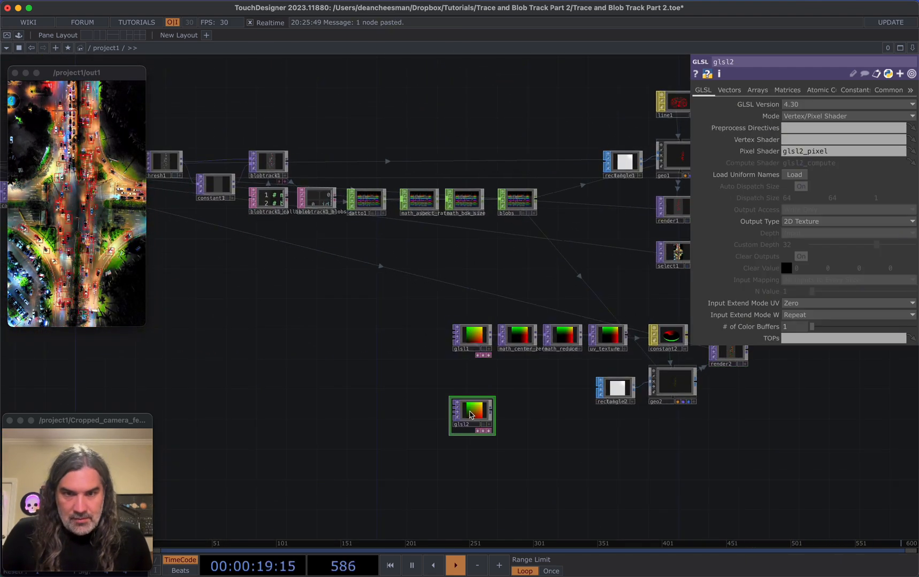
{"action": "left_click", "coordinate": [802, 409]}
{"action": "middle_click_drag", "start_coordinate": [802, 409], "coordinate": [524, 462]}
{"action": "left_click_drag", "start_coordinate": [523, 463], "coordinate": [505, 391]}
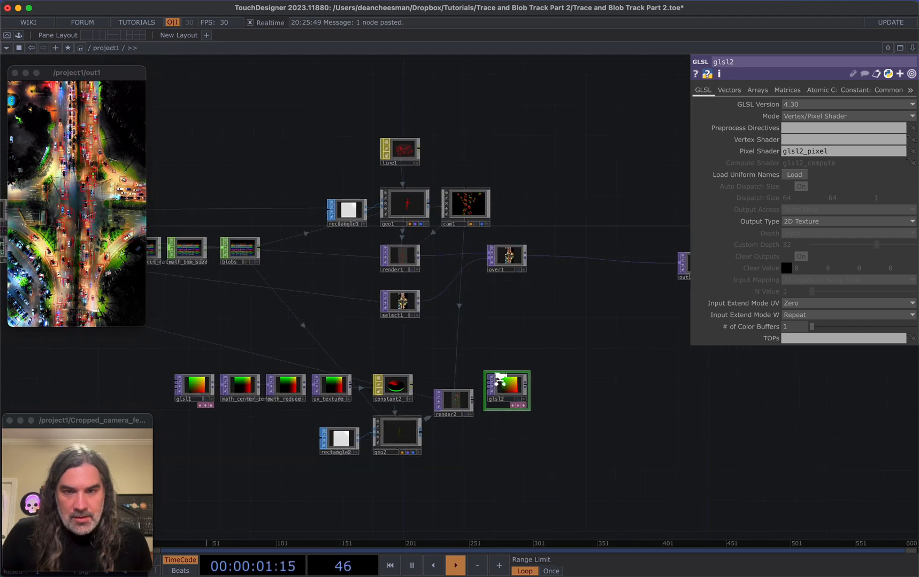
- Connect render2's output to glsl2's first input and reposition glsl2 below and beside render2
{"action": "scroll", "coordinate": [504, 391], "scroll_direction": "up", "scroll_amount": 5}
{"action": "left_click", "coordinate": [458, 392]}
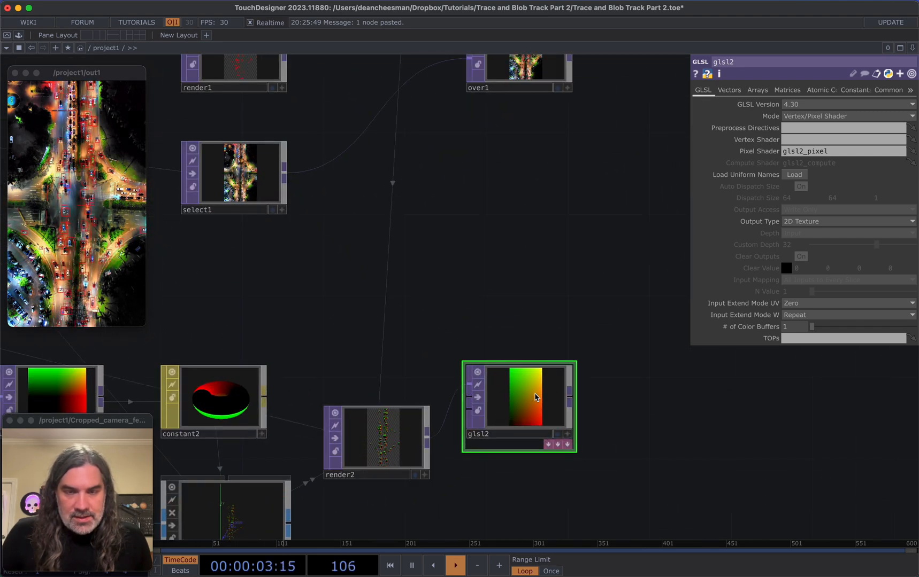
{"action": "left_click_drag", "start_coordinate": [506, 405], "coordinate": [505, 484]}
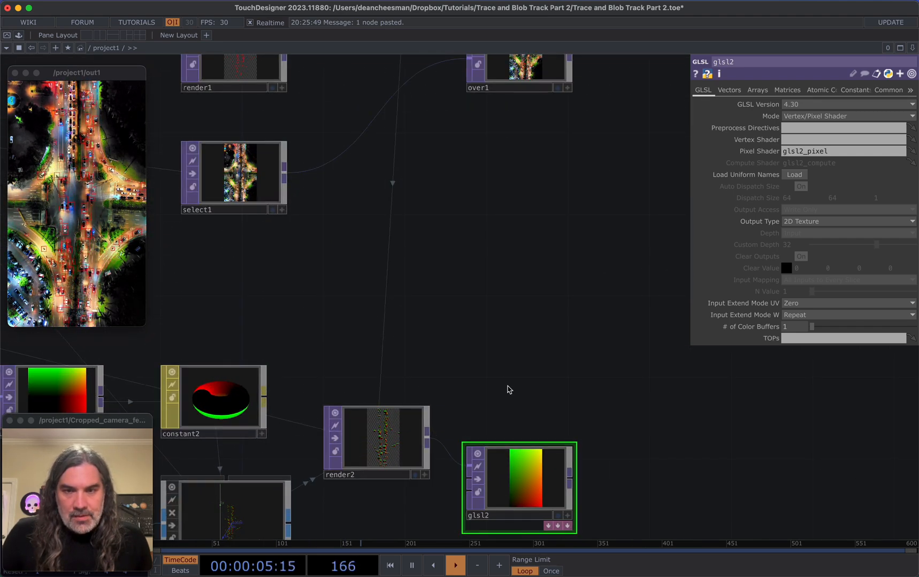
{"action": "middle_click_drag", "start_coordinate": [441, 426], "coordinate": [405, 300]}
{"action": "left_click_drag", "start_coordinate": [374, 321], "coordinate": [374, 239]}
{"action": "left_click_drag", "start_coordinate": [471, 342], "coordinate": [430, 342]}
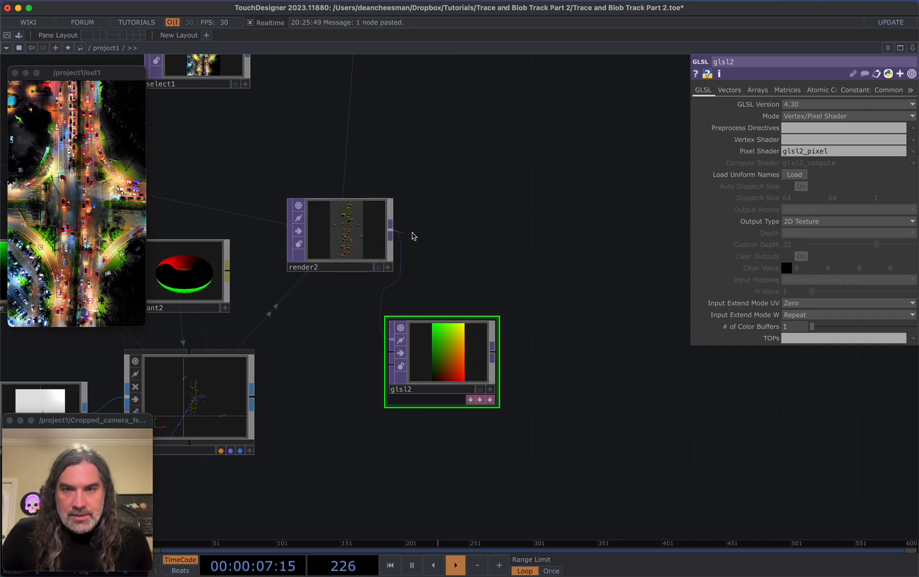
- Create an Add TOP fed by render2 and glsl2, and tuck glsl2 between them
{"action": "key", "text": "Tab"}
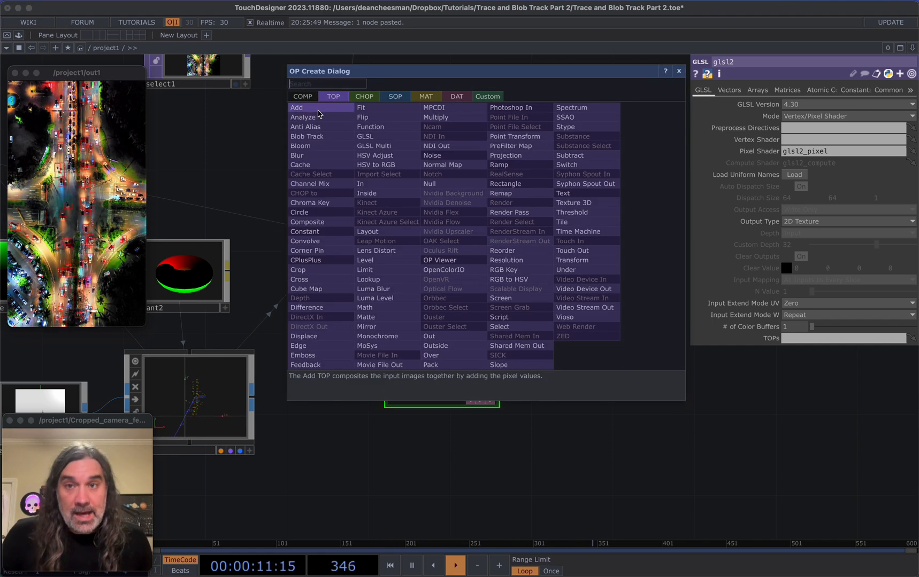
{"action": "left_click", "coordinate": [297, 107]}
{"action": "left_click", "coordinate": [586, 218]}
{"action": "left_click_drag", "start_coordinate": [492, 345], "coordinate": [529, 258]}
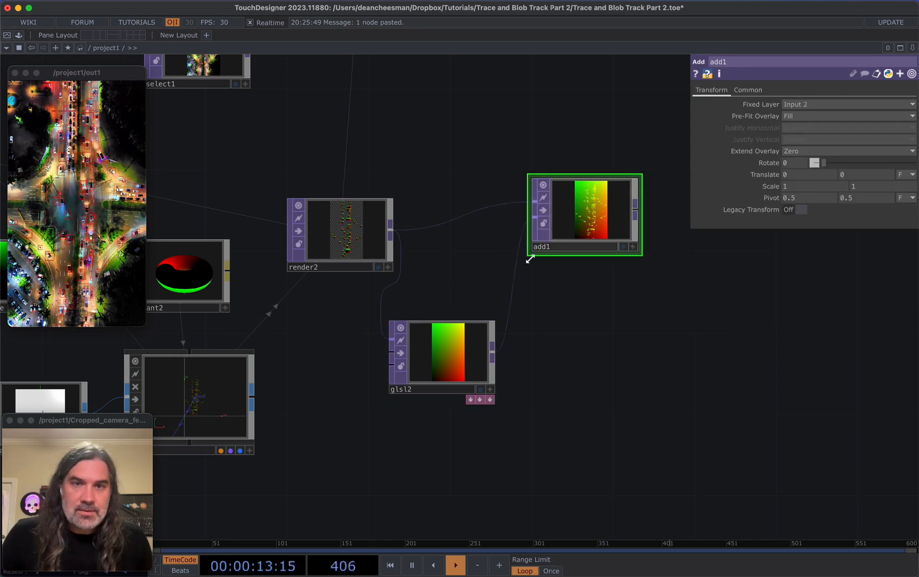
{"action": "scroll", "coordinate": [543, 306], "scroll_direction": "up", "scroll_amount": 1}
{"action": "left_click_drag", "start_coordinate": [443, 364], "coordinate": [466, 300]}
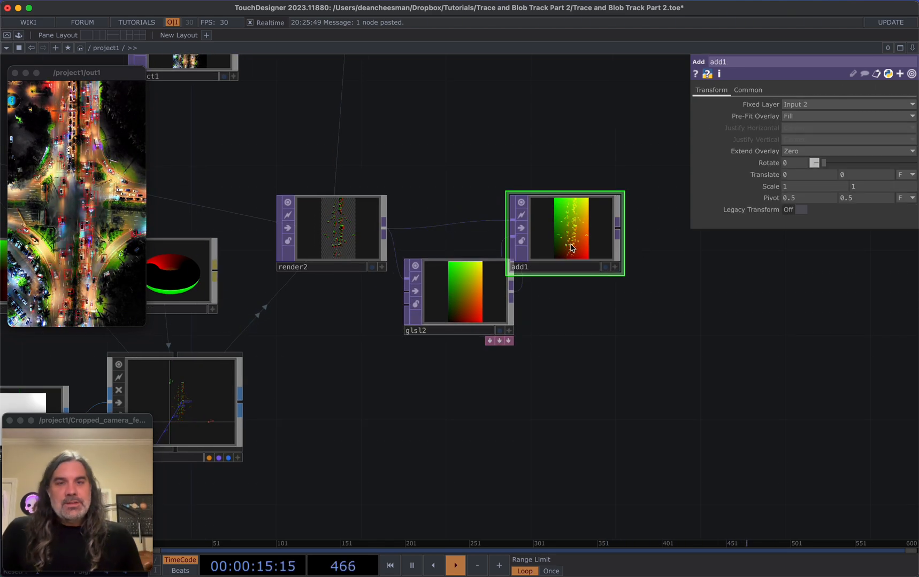
- Set the Multiply value of math_reduce to 0.01
{"action": "scroll", "coordinate": [554, 252], "scroll_direction": "up", "scroll_amount": 5}
{"action": "scroll", "coordinate": [553, 235], "scroll_direction": "down", "scroll_amount": 2}
{"action": "scroll", "coordinate": [553, 235], "scroll_direction": "down", "scroll_amount": 8}
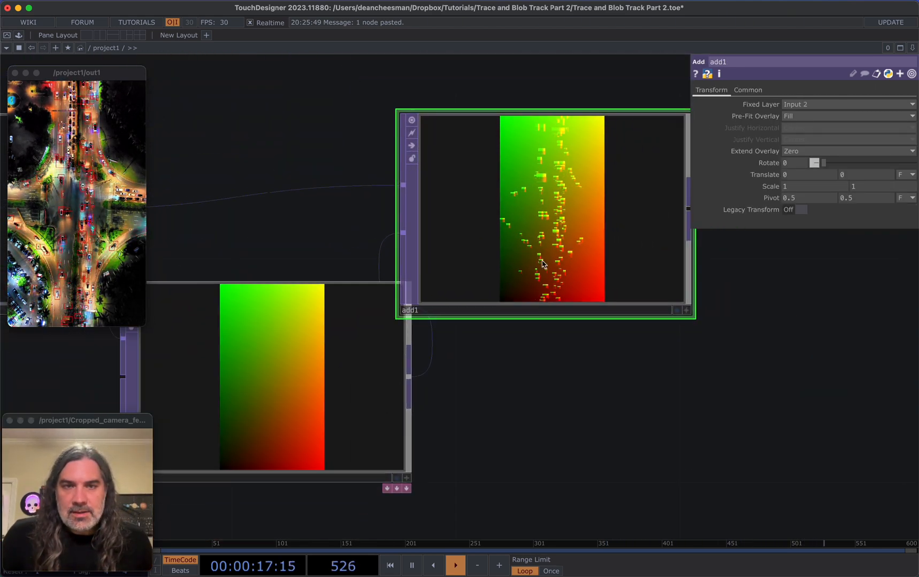
{"action": "left_click_drag", "start_coordinate": [160, 270], "coordinate": [434, 340]}
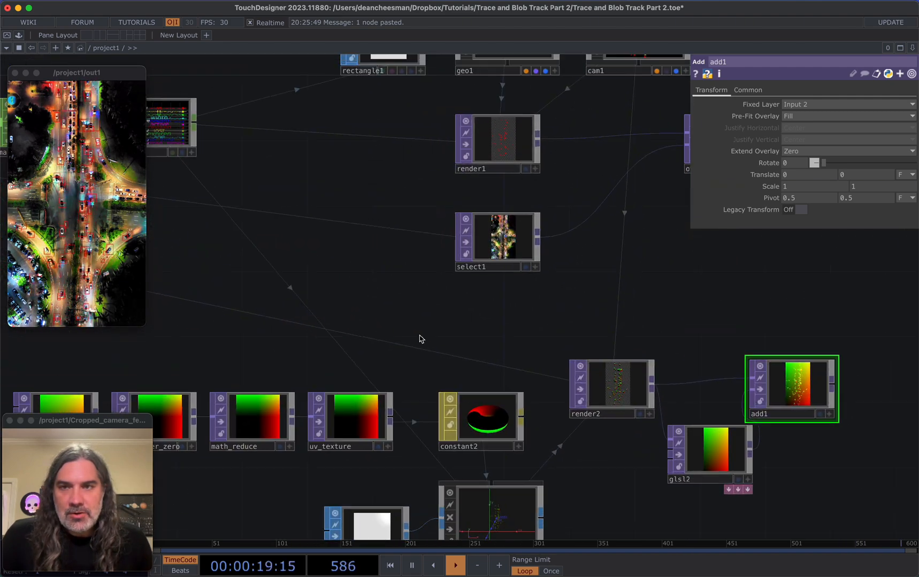
{"action": "mouse_move", "coordinate": [329, 274]}
{"action": "left_mouse_down"}
{"action": "mouse_move", "coordinate": [484, 254]}
{"action": "mouse_move", "coordinate": [486, 201]}
{"action": "mouse_move", "coordinate": [447, 185]}
{"action": "mouse_move", "coordinate": [417, 155]}
{"action": "left_mouse_up"}
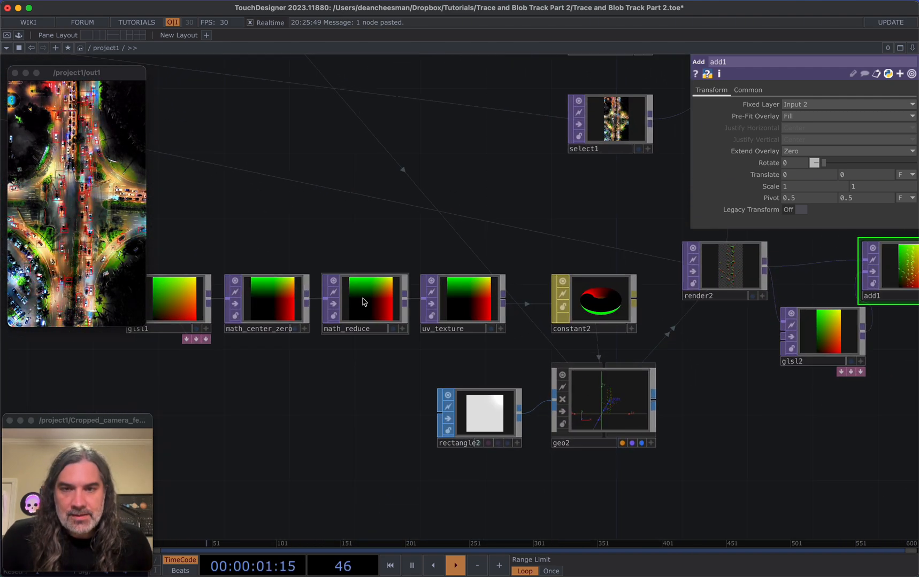
{"action": "left_click", "coordinate": [363, 301]}
{"action": "left_click", "coordinate": [764, 92]}
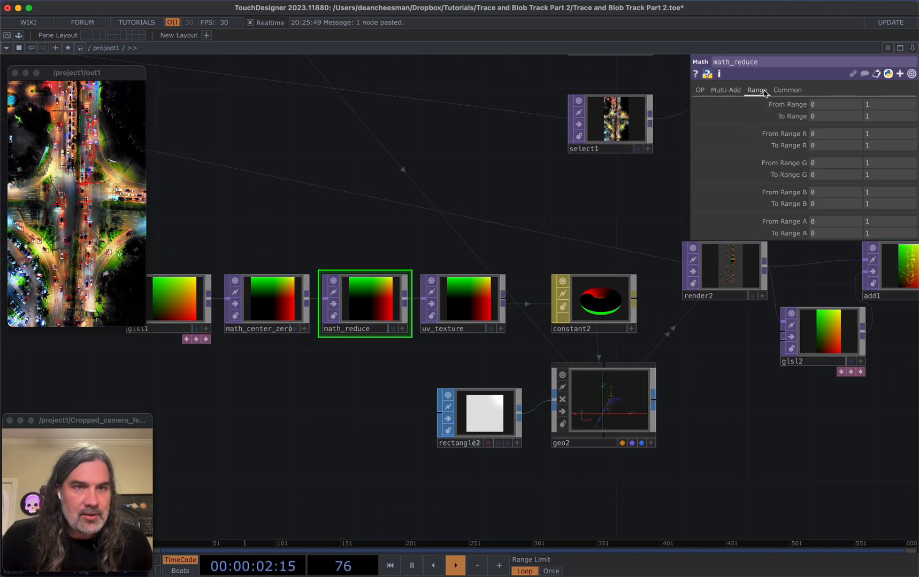
{"action": "left_click", "coordinate": [726, 90]}
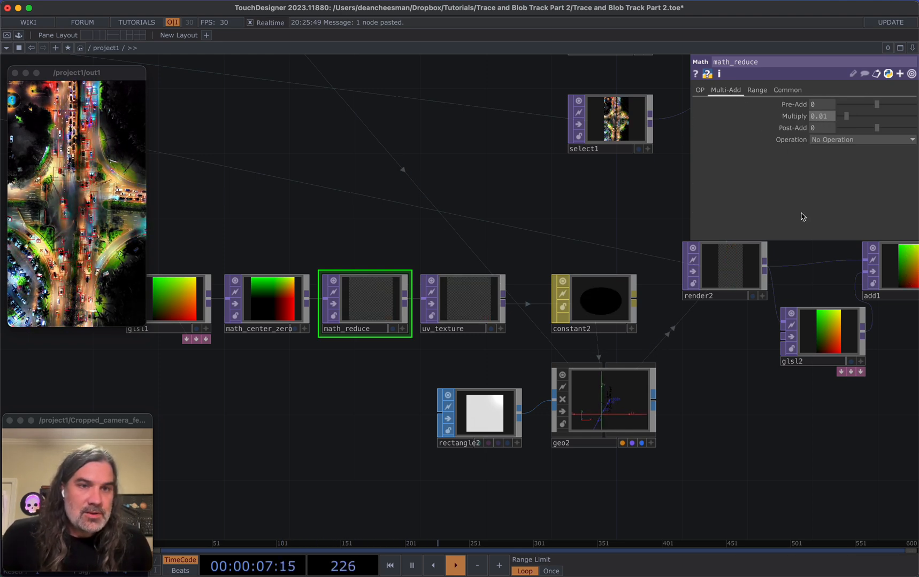
- Examine the add1 output and the separate red, green, blue and alpha channel values of render2
{"action": "scroll", "coordinate": [662, 446], "scroll_direction": "right", "scroll_amount": 10}
{"action": "scroll", "coordinate": [638, 355], "scroll_direction": "up", "scroll_amount": 5}
{"action": "scroll", "coordinate": [641, 361], "scroll_direction": "up", "scroll_amount": 2}
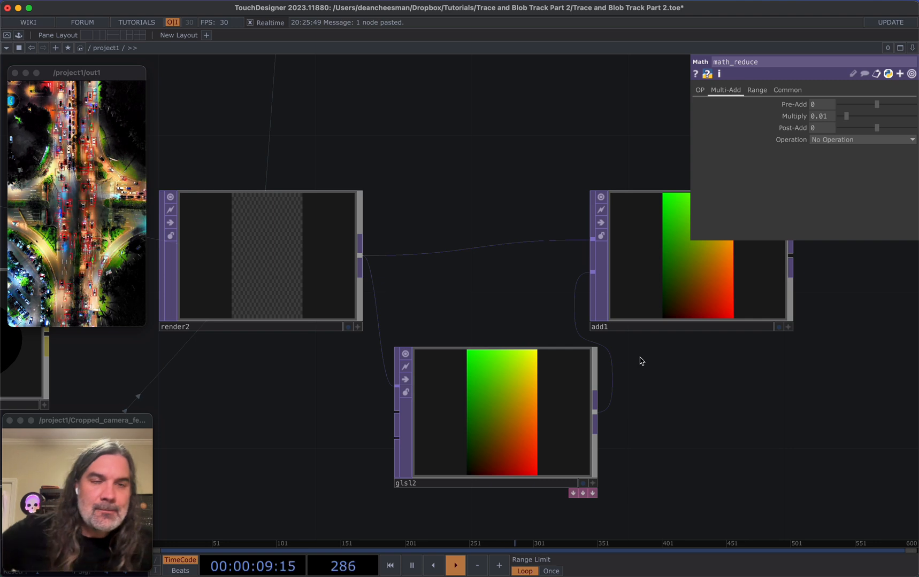
{"action": "scroll", "coordinate": [712, 373], "scroll_direction": "down", "scroll_amount": 3}
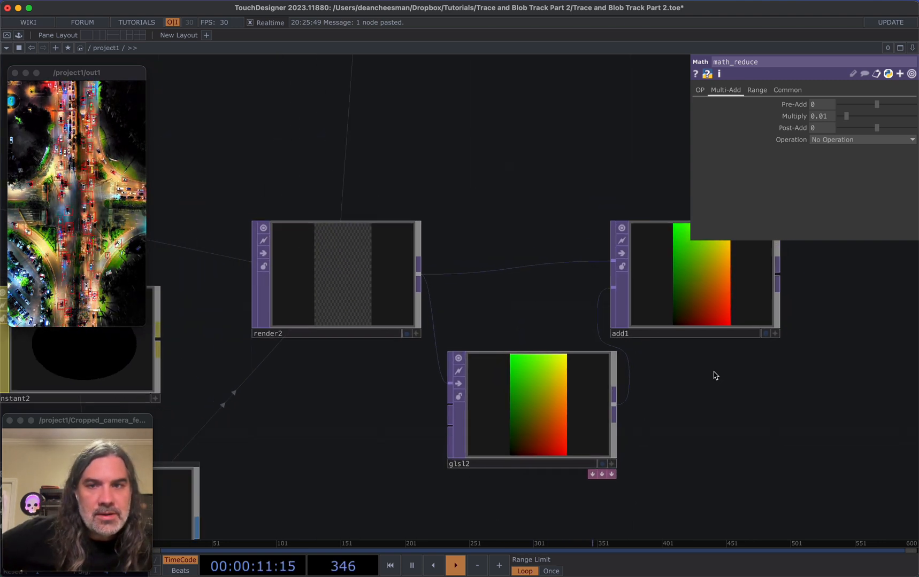
{"action": "scroll", "coordinate": [600, 338], "scroll_direction": "down", "scroll_amount": 5}
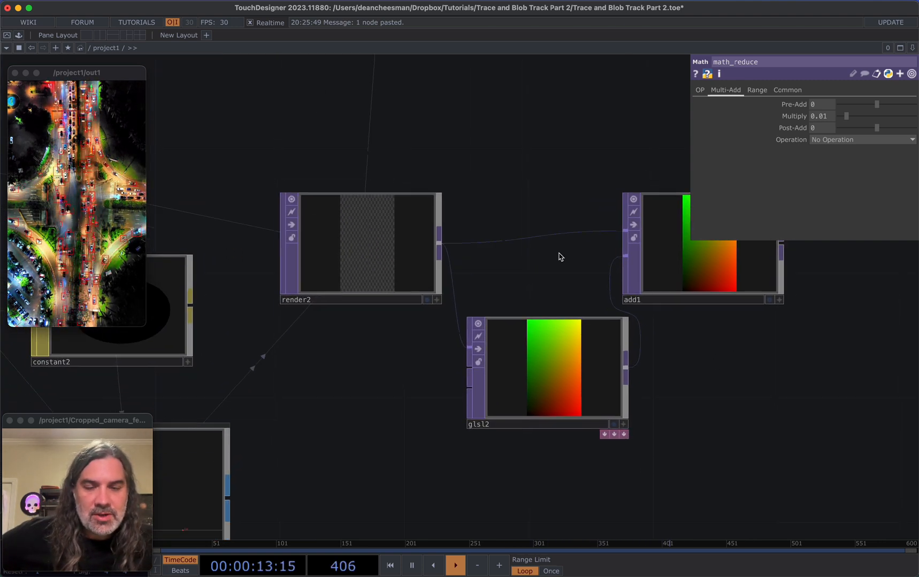
{"action": "left_click", "coordinate": [363, 235]}
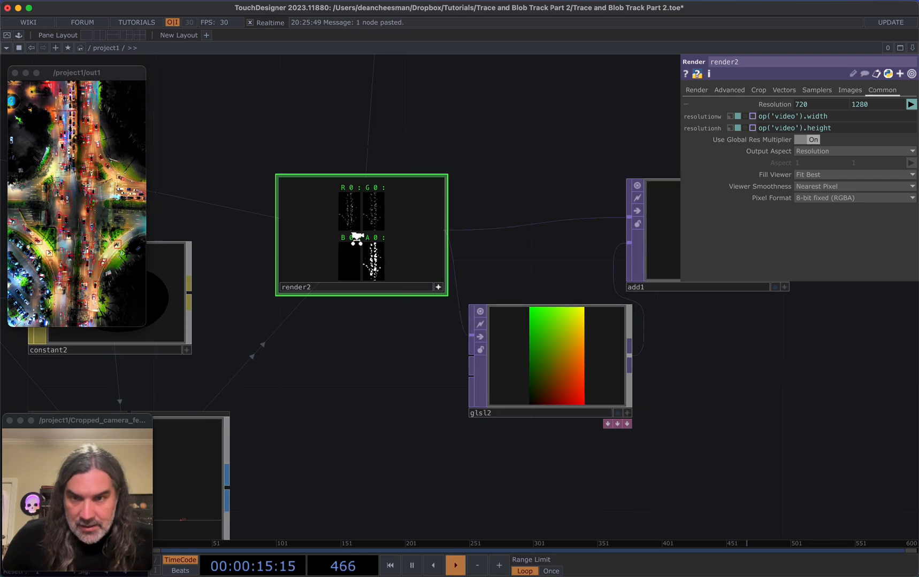
{"action": "scroll", "coordinate": [362, 235], "scroll_direction": "up", "scroll_amount": 6}
{"action": "scroll", "coordinate": [371, 143], "scroll_direction": "up", "scroll_amount": 4}
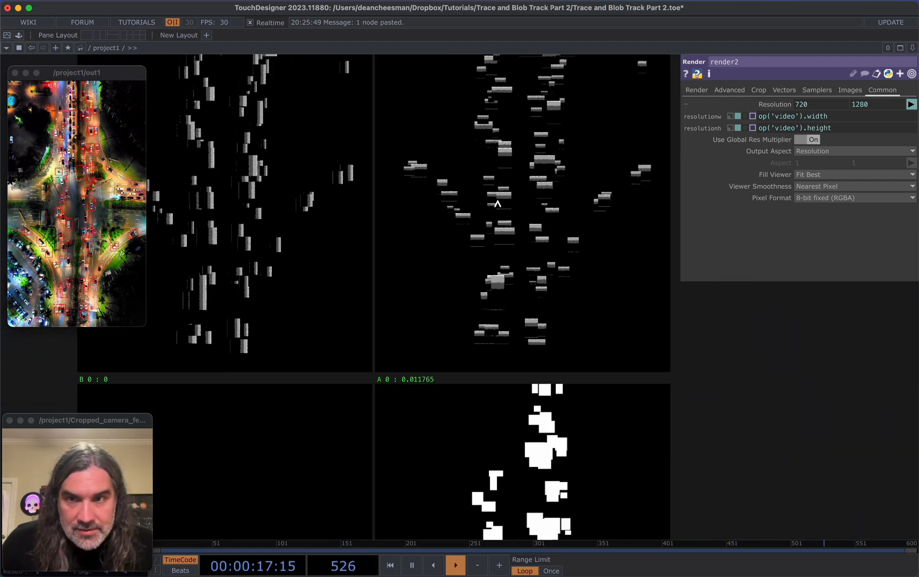
{"action": "scroll", "coordinate": [325, 213], "scroll_direction": "down", "scroll_amount": 4}
{"action": "scroll", "coordinate": [325, 213], "scroll_direction": "down", "scroll_amount": 3}
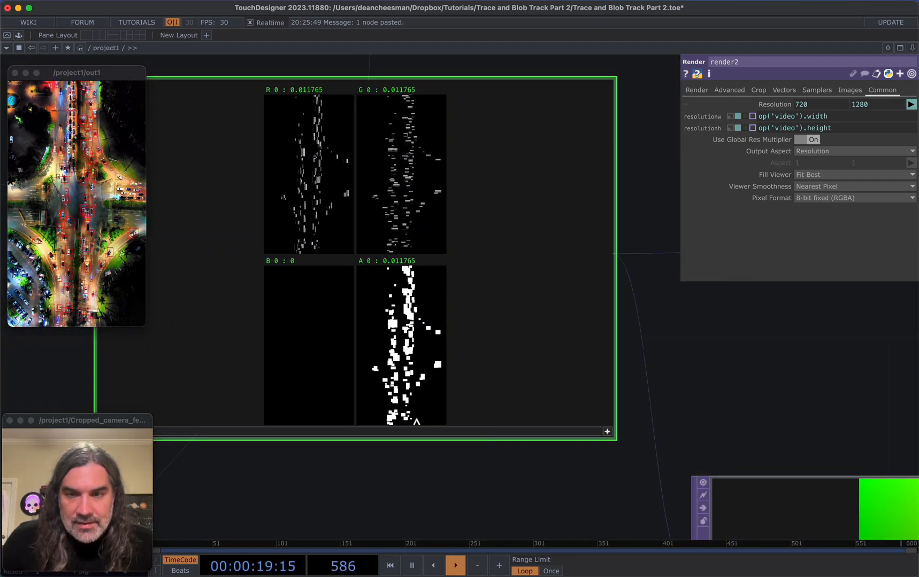
{"action": "scroll", "coordinate": [533, 252], "scroll_direction": "up", "scroll_amount": 5}
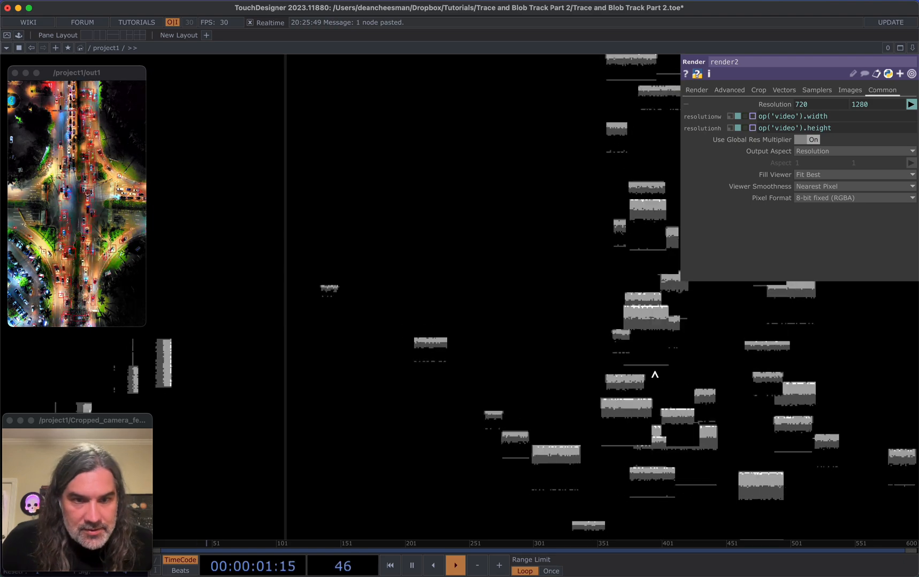
{"action": "scroll", "coordinate": [648, 317], "scroll_direction": "down", "scroll_amount": 5}
{"action": "scroll", "coordinate": [648, 319], "scroll_direction": "up", "scroll_amount": 3}
- Change render2's pixel format to 32-bit float (RG)
{"action": "left_click", "coordinate": [728, 89]}
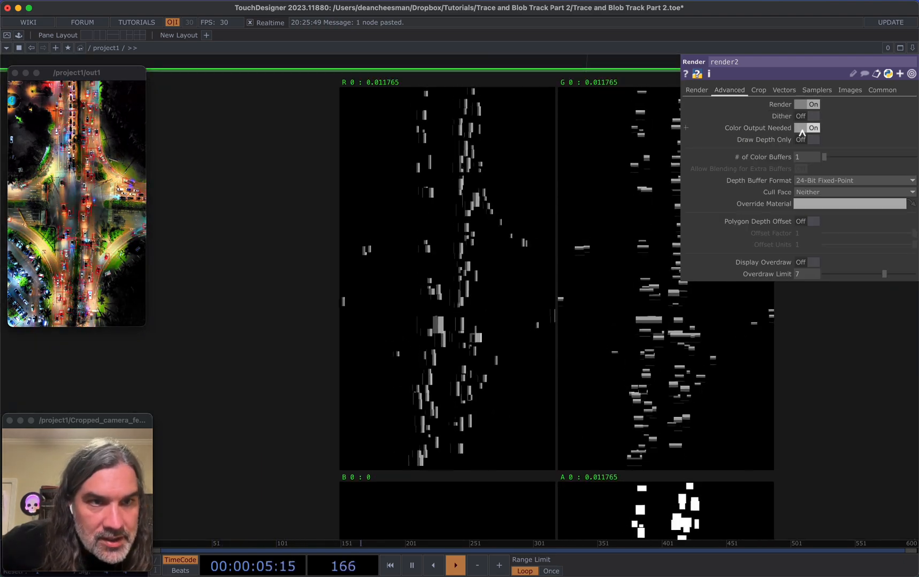
{"action": "left_click", "coordinate": [882, 90]}
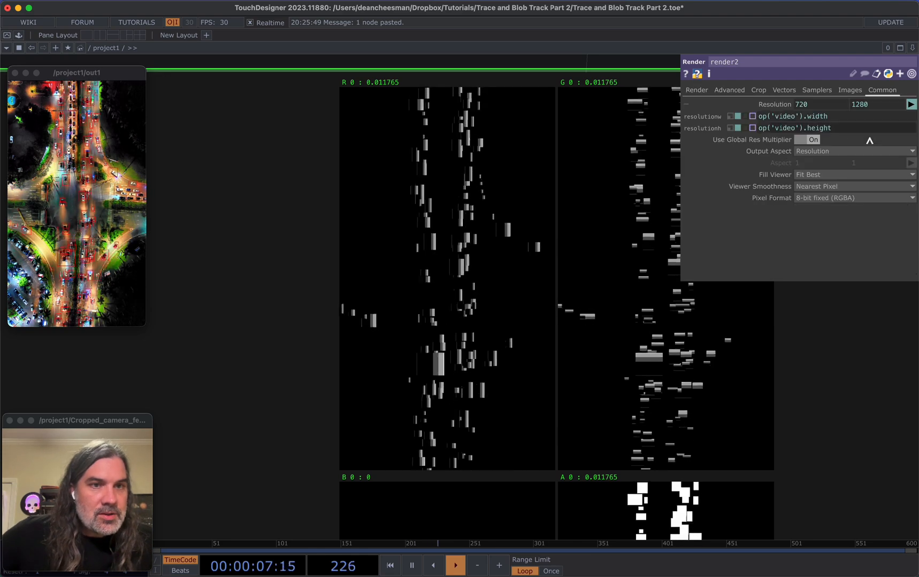
{"action": "left_click", "coordinate": [823, 198]}
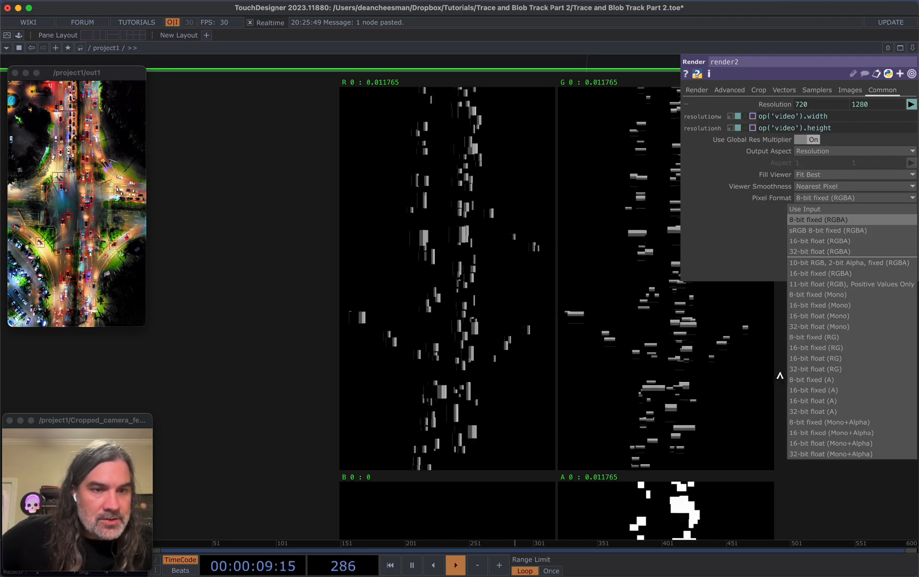
{"action": "left_click", "coordinate": [815, 369]}
{"action": "scroll", "coordinate": [615, 352], "scroll_direction": "down", "scroll_amount": 10}
{"action": "scroll", "coordinate": [630, 317], "scroll_direction": "up", "scroll_amount": 2}
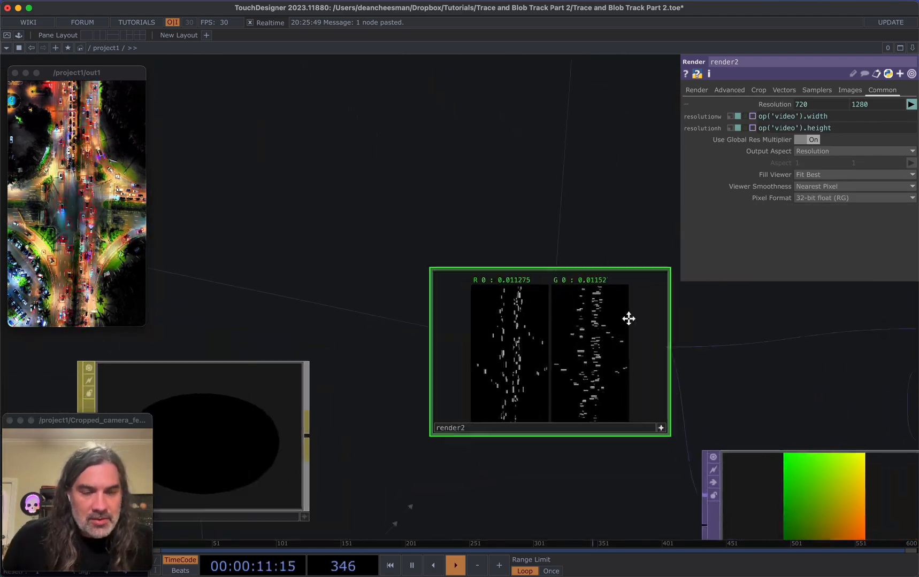
- Inspect render2's red and green channels up close in its viewer
{"action": "left_click_drag", "start_coordinate": [787, 424], "coordinate": [374, 344]}
{"action": "middle_click", "coordinate": [513, 350]}
{"action": "middle_click", "coordinate": [638, 267]}
{"action": "left_click_drag", "start_coordinate": [679, 410], "coordinate": [660, 409]}
{"action": "scroll", "coordinate": [662, 411], "scroll_direction": "down", "scroll_amount": 5}
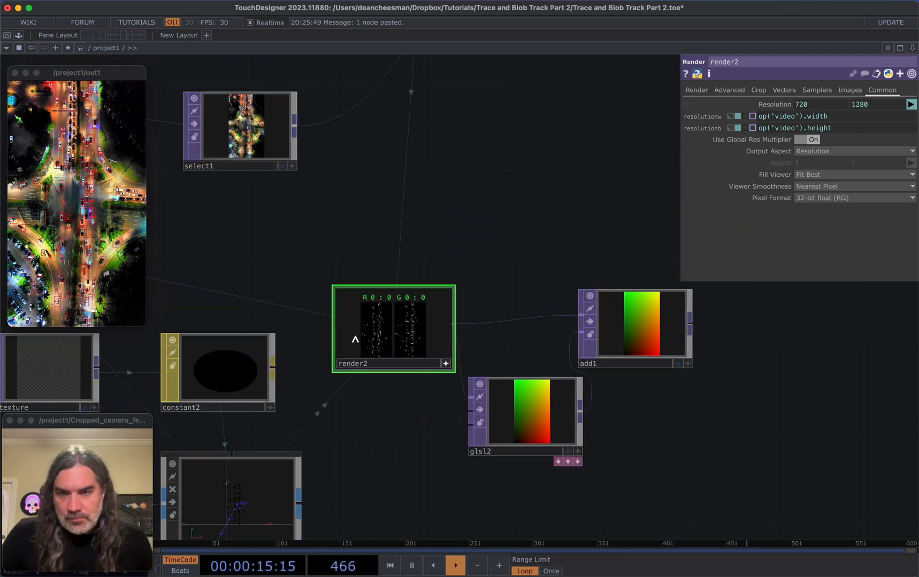
{"action": "scroll", "coordinate": [355, 333], "scroll_direction": "up", "scroll_amount": 5}
{"action": "scroll", "coordinate": [474, 363], "scroll_direction": "up", "scroll_amount": 6}
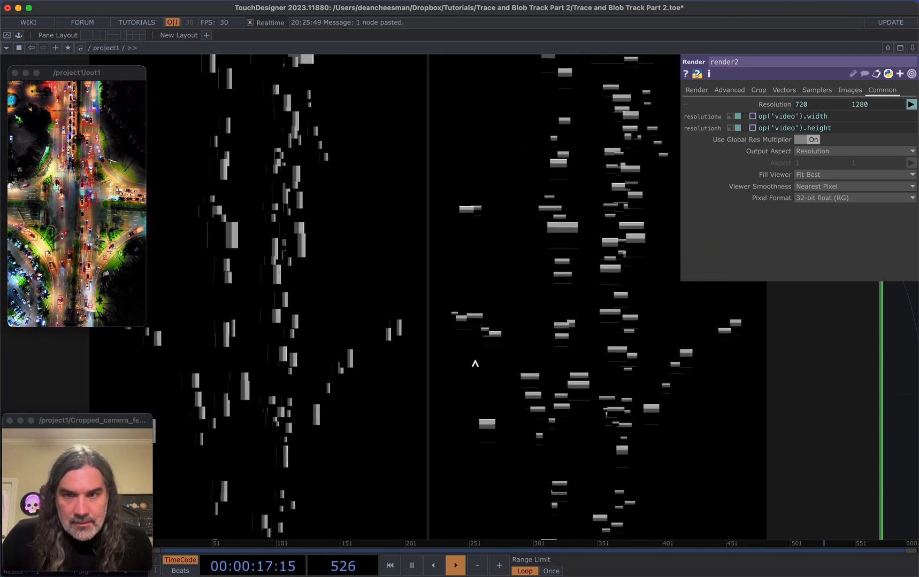
- Change glsl1's pixel format to 32-bit float (RG)
{"action": "scroll", "coordinate": [475, 363], "scroll_direction": "down", "scroll_amount": 6}
{"action": "left_click_drag", "start_coordinate": [339, 285], "coordinate": [652, 267]}
{"action": "scroll", "coordinate": [651, 267], "scroll_direction": "down", "scroll_amount": 3}
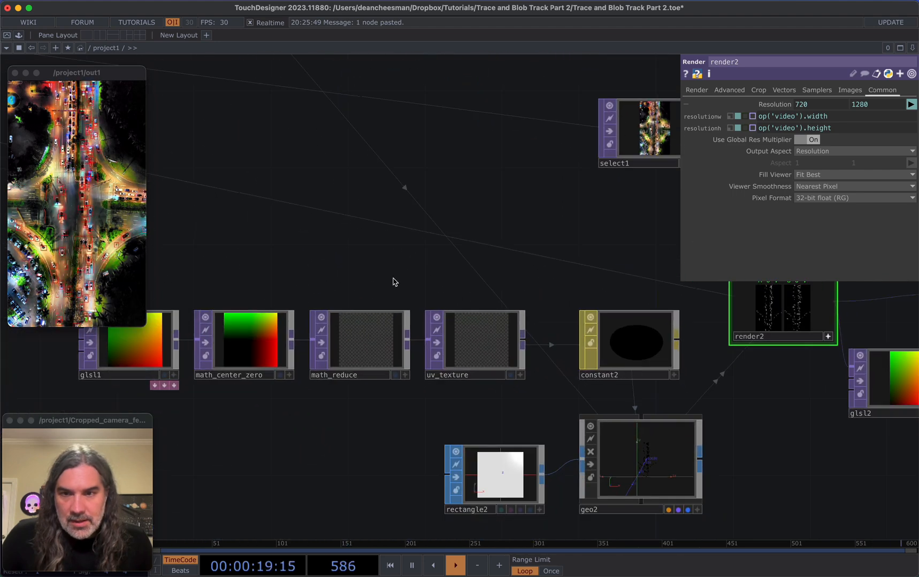
{"action": "left_click_drag", "start_coordinate": [393, 281], "coordinate": [511, 282]}
{"action": "left_click", "coordinate": [270, 353]}
{"action": "left_click", "coordinate": [888, 91]}
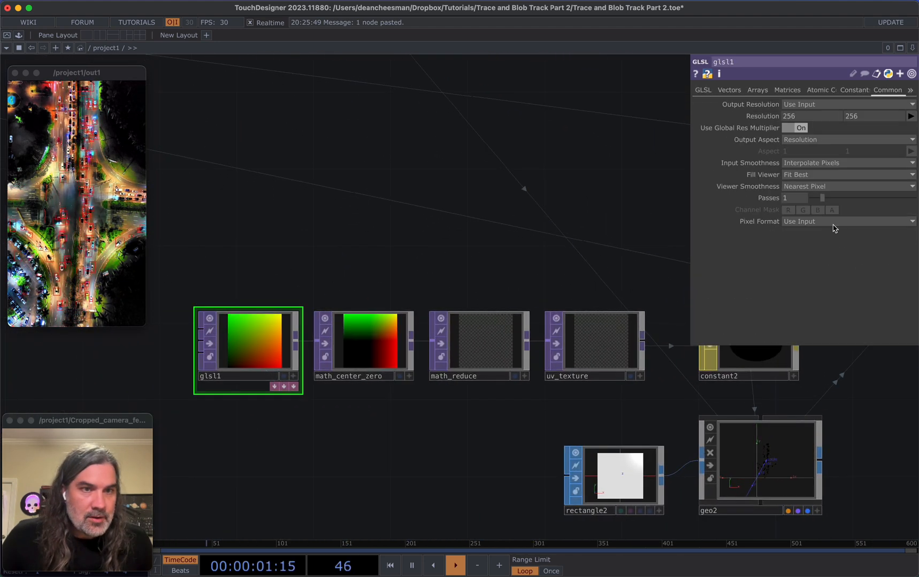
{"action": "left_click", "coordinate": [826, 222]}
{"action": "left_click", "coordinate": [823, 393]}
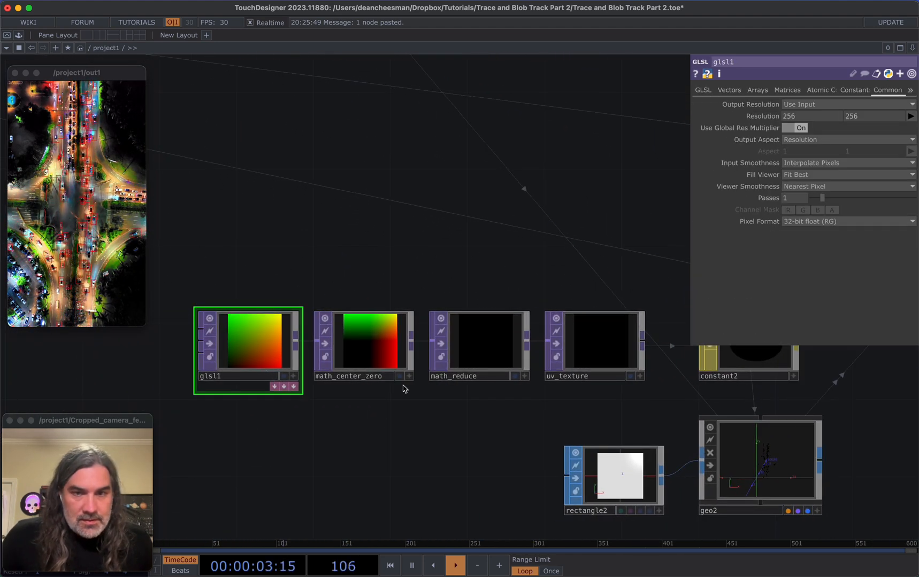
- Inspect the gradient rectangles in render2's red and green channels after the glsl1 format change
{"action": "scroll", "coordinate": [324, 384], "scroll_direction": "right", "scroll_amount": 5}
{"action": "scroll", "coordinate": [484, 302], "scroll_direction": "up", "scroll_amount": 5}
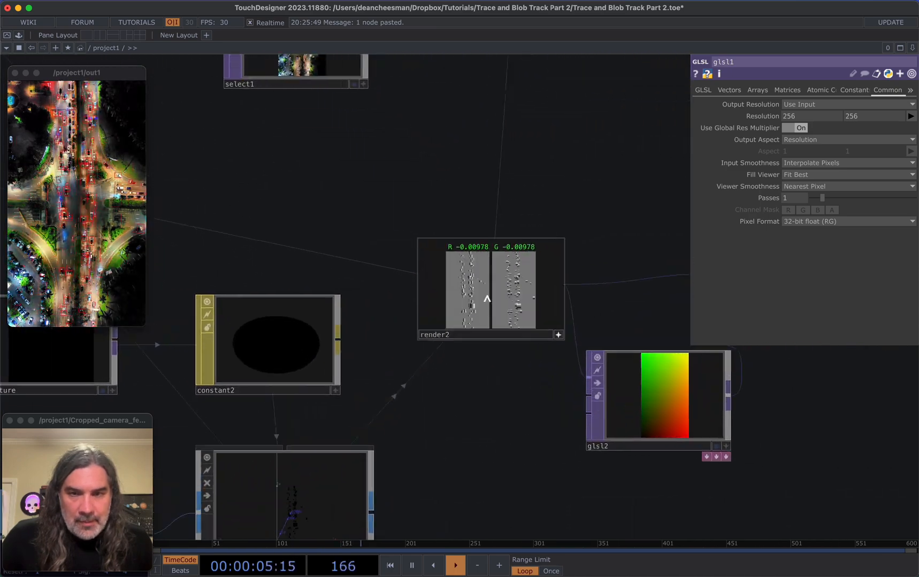
{"action": "scroll", "coordinate": [444, 282], "scroll_direction": "up", "scroll_amount": 5}
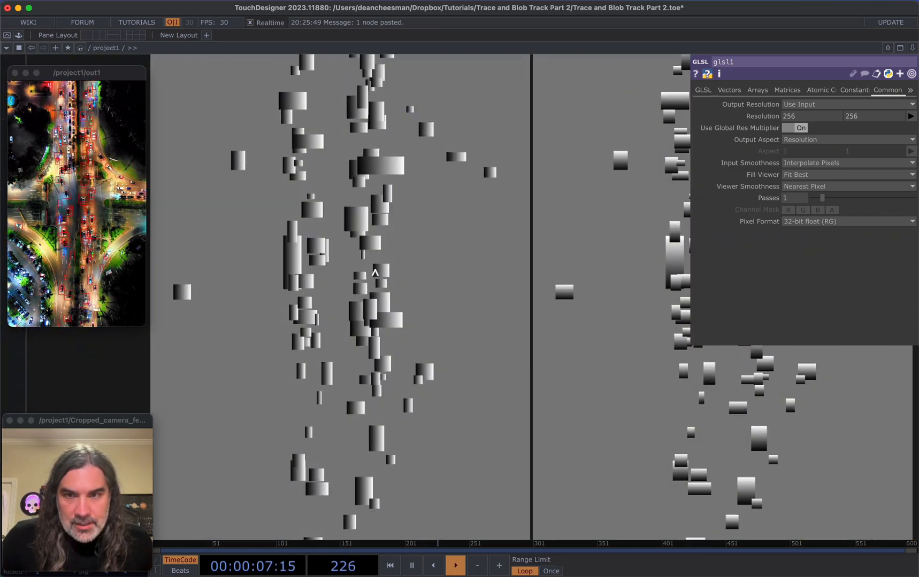
{"action": "scroll", "coordinate": [347, 205], "scroll_direction": "down", "scroll_amount": 8}
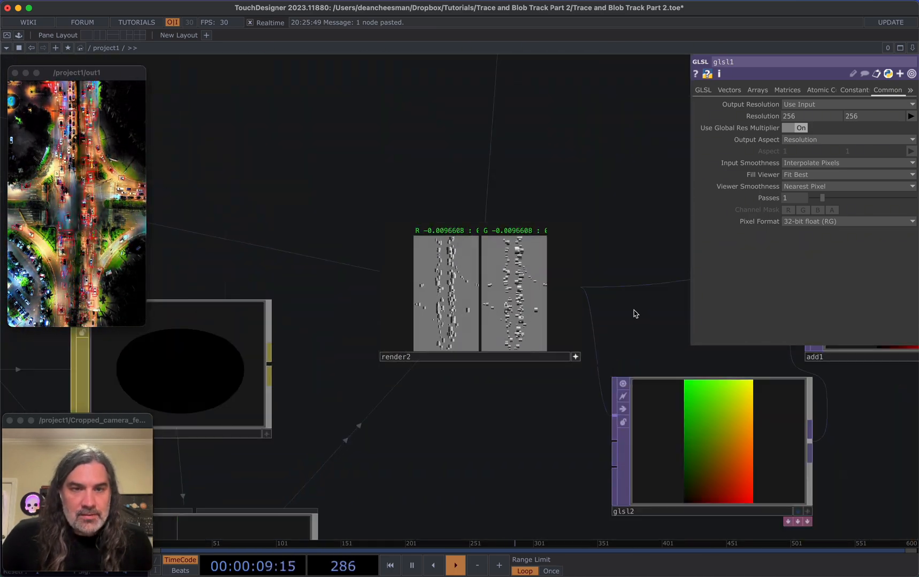
{"action": "left_click_drag", "start_coordinate": [633, 313], "coordinate": [311, 291]}
{"action": "scroll", "coordinate": [340, 277], "scroll_direction": "down", "scroll_amount": 5}
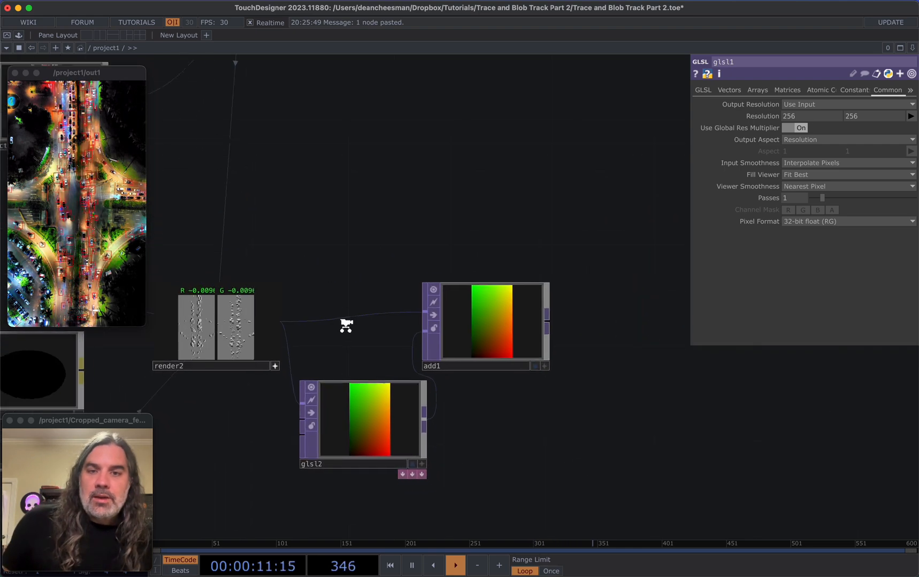
- Add a Remap TOP beyond add1, connecting select1 to its first input and add1 to its second
{"action": "scroll", "coordinate": [458, 233], "scroll_direction": "down", "scroll_amount": 5}
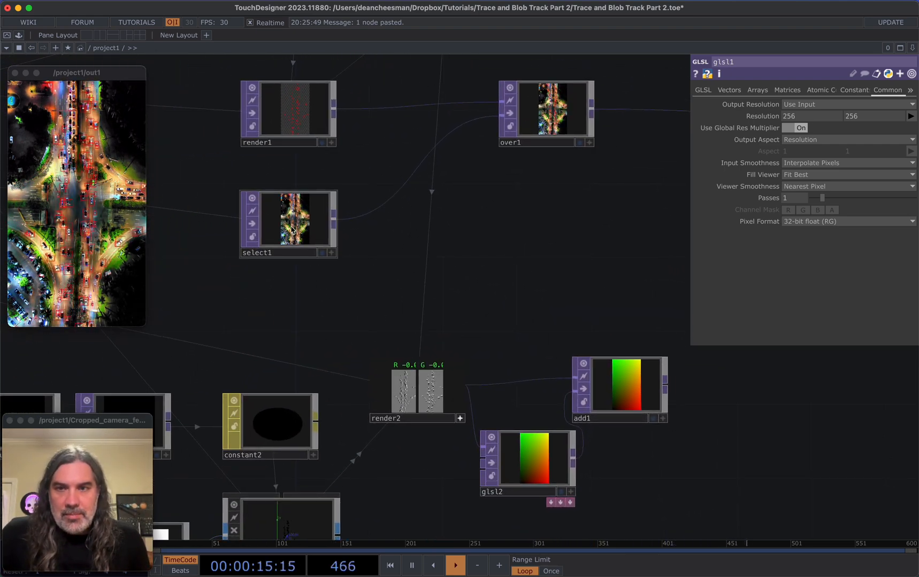
{"action": "scroll", "coordinate": [299, 235], "scroll_direction": "up", "scroll_amount": 8}
{"action": "scroll", "coordinate": [391, 314], "scroll_direction": "down", "scroll_amount": 5}
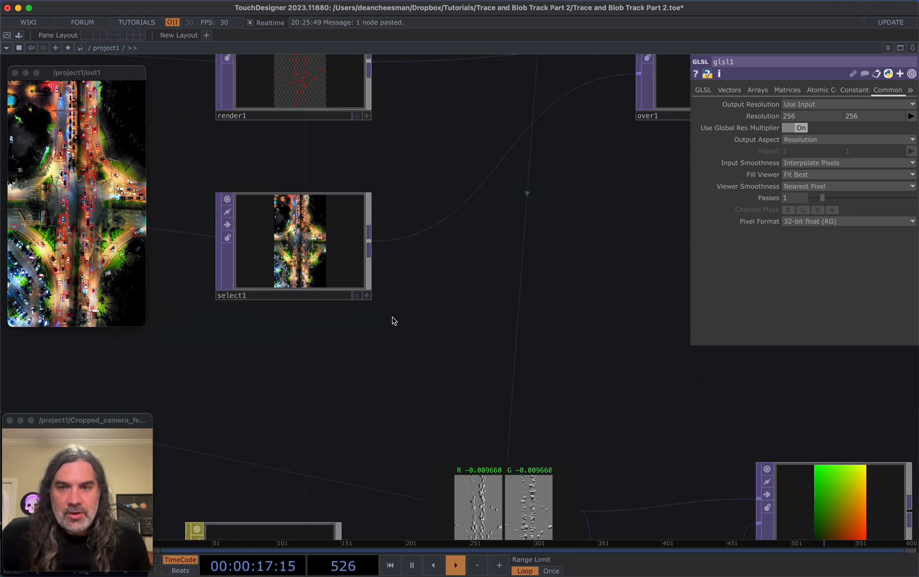
{"action": "left_click", "coordinate": [592, 328]}
{"action": "type", "text": "re"}
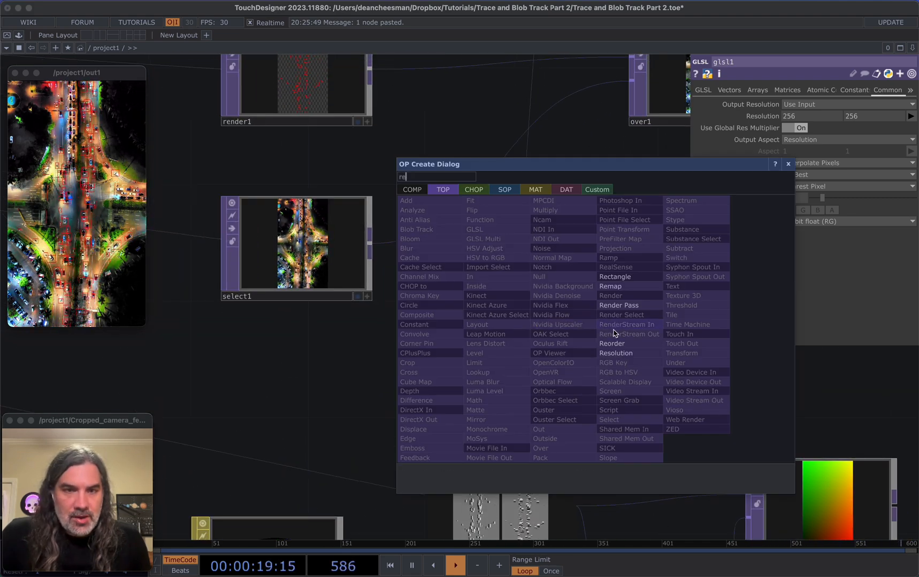
{"action": "left_click", "coordinate": [634, 289]}
{"action": "left_click", "coordinate": [647, 365]}
{"action": "left_click_drag", "start_coordinate": [748, 392], "coordinate": [487, 344]}
{"action": "left_click_drag", "start_coordinate": [433, 297], "coordinate": [811, 295]}
{"action": "left_click_drag", "start_coordinate": [775, 377], "coordinate": [657, 375]}
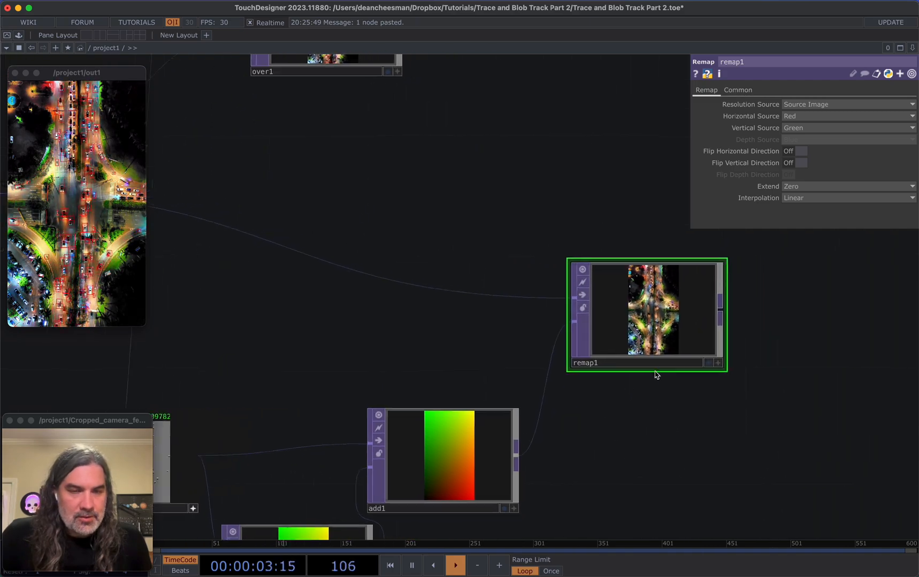
- Examine remap1's output up close for distortion inside the tracked rectangles
{"action": "scroll", "coordinate": [625, 353], "scroll_direction": "up", "scroll_amount": 10}
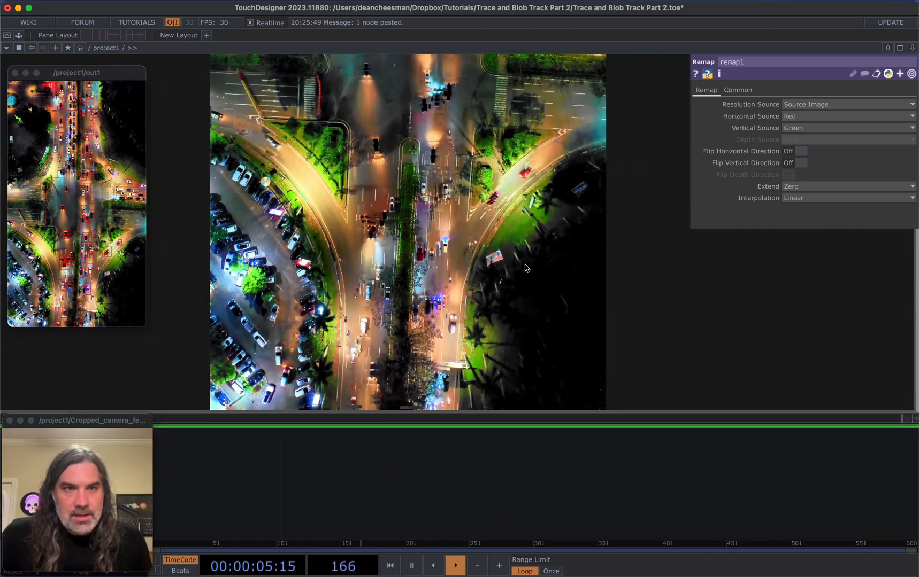
{"action": "scroll", "coordinate": [526, 268], "scroll_direction": "down", "scroll_amount": 1}
{"action": "scroll", "coordinate": [438, 235], "scroll_direction": "up", "scroll_amount": 4}
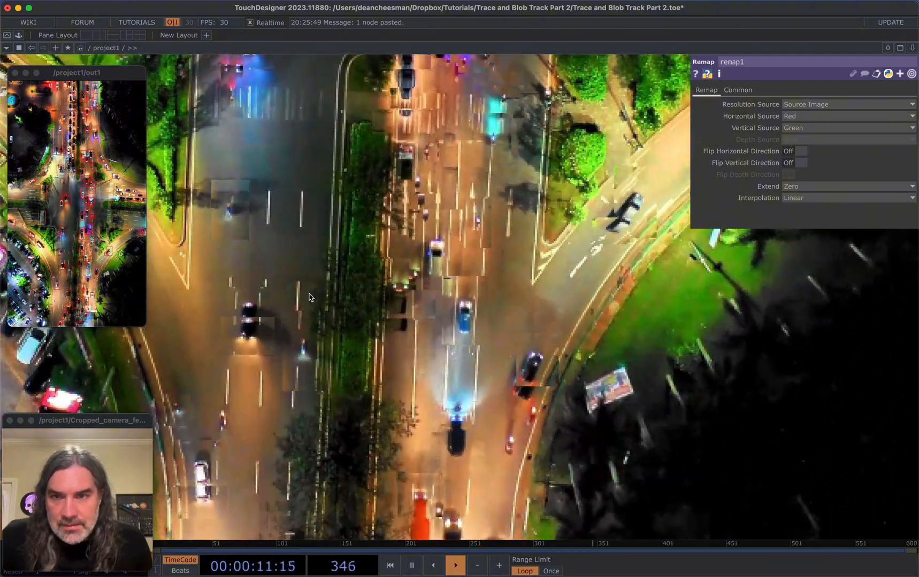
{"action": "scroll", "coordinate": [309, 297], "scroll_direction": "down", "scroll_amount": 5}
- Set the Multiply value of math_reduce to -0.01
{"action": "left_click_drag", "start_coordinate": [362, 429], "coordinate": [640, 398]}
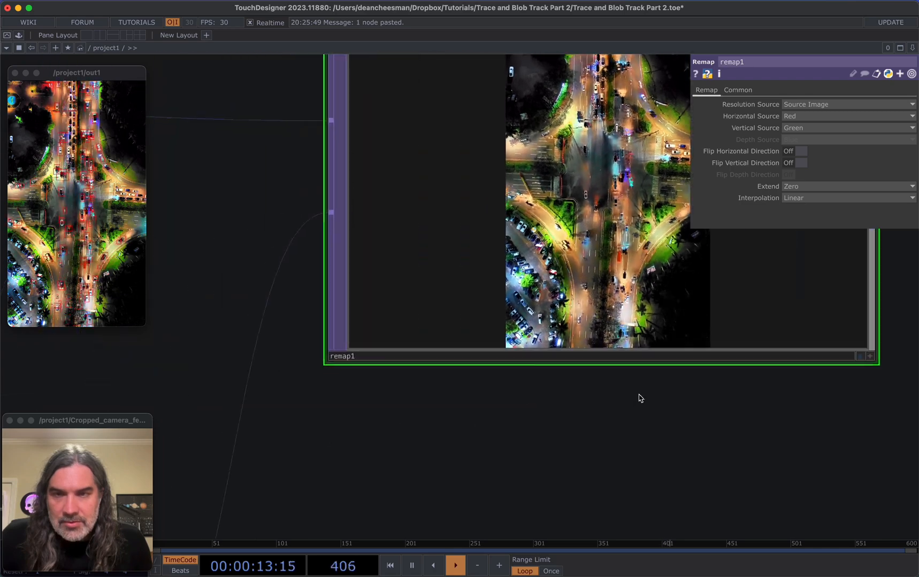
{"action": "scroll", "coordinate": [588, 385], "scroll_direction": "down", "scroll_amount": 5}
{"action": "scroll", "coordinate": [410, 351], "scroll_direction": "up", "scroll_amount": 8}
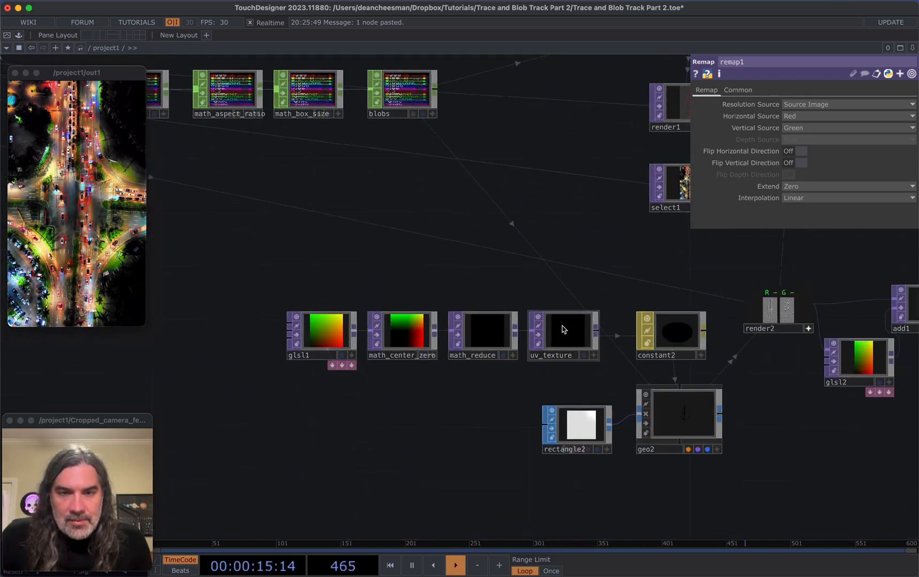
{"action": "scroll", "coordinate": [535, 310], "scroll_direction": "up", "scroll_amount": 3}
{"action": "left_click_drag", "start_coordinate": [498, 230], "coordinate": [453, 200]}
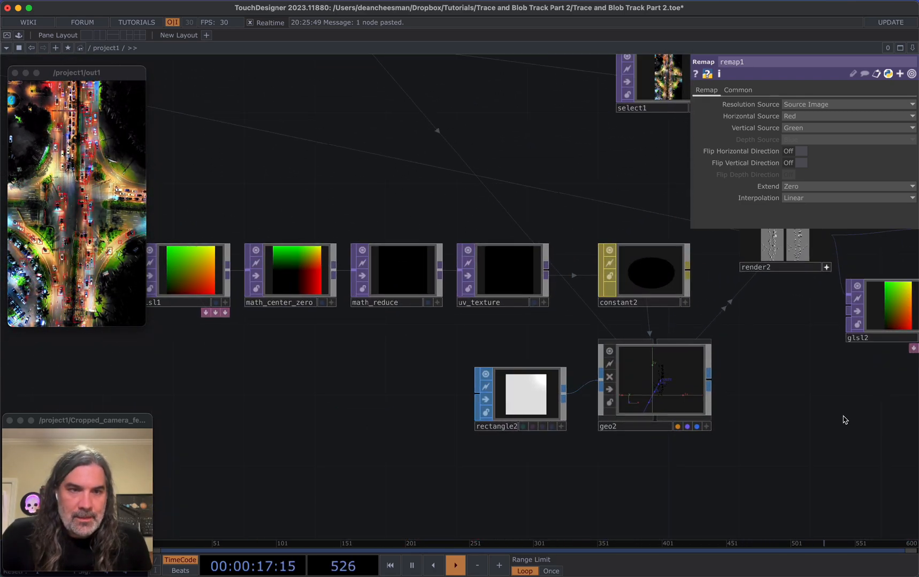
{"action": "left_click_drag", "start_coordinate": [843, 420], "coordinate": [724, 420]}
{"action": "left_click", "coordinate": [369, 262]}
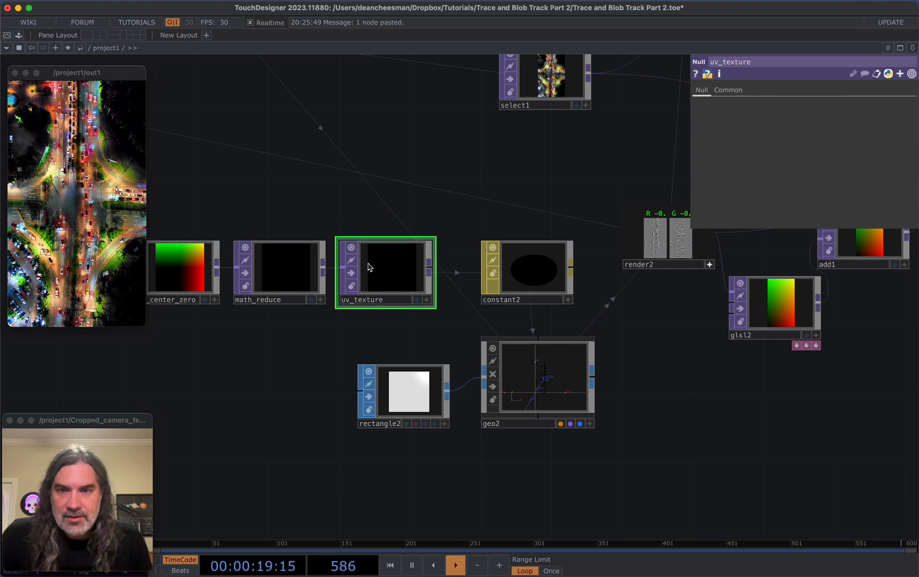
{"action": "left_click", "coordinate": [262, 273]}
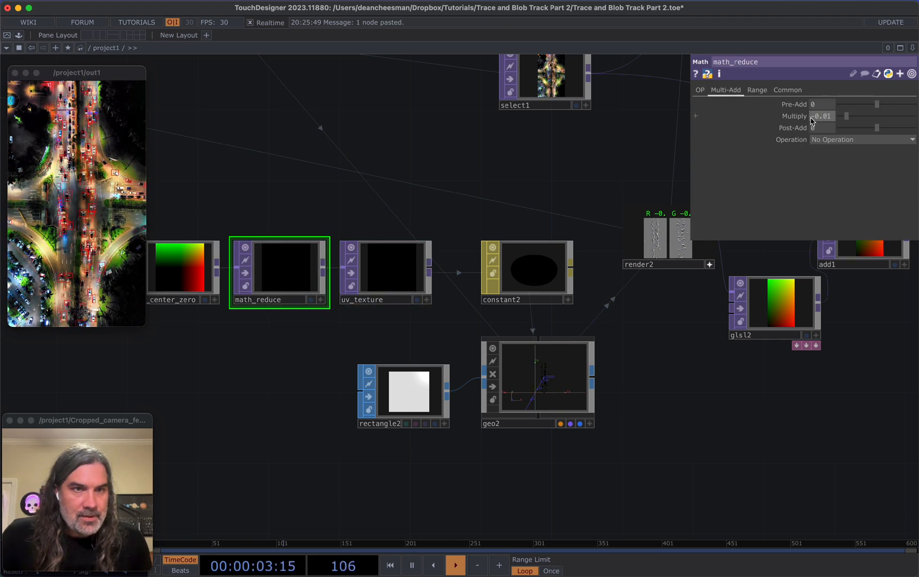
- Examine the distorted rectangles in remap1's output and set math_reduce's Multiply to -0.005
{"action": "left_click_drag", "start_coordinate": [697, 444], "coordinate": [403, 477]}
{"action": "left_click_drag", "start_coordinate": [695, 254], "coordinate": [644, 344]}
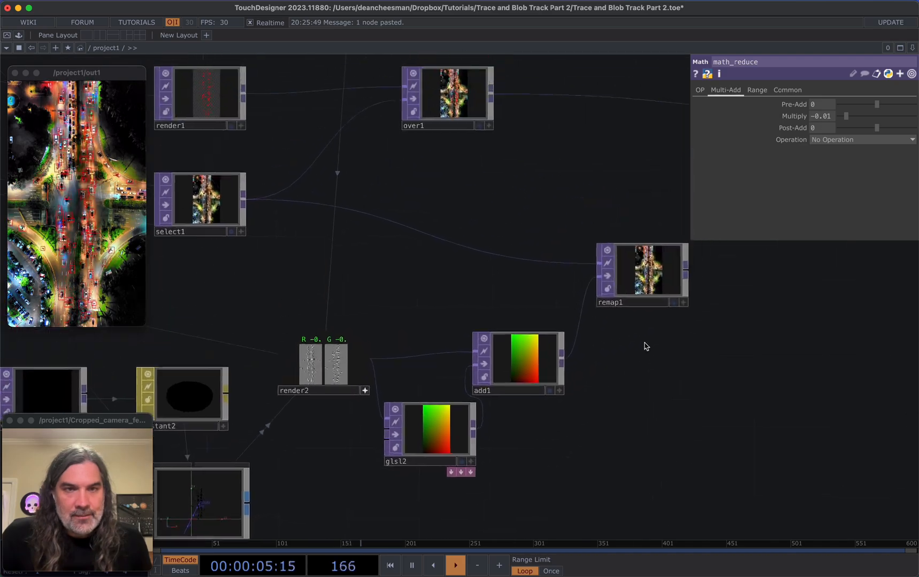
{"action": "scroll", "coordinate": [647, 315], "scroll_direction": "up", "scroll_amount": 5}
{"action": "scroll", "coordinate": [641, 210], "scroll_direction": "up", "scroll_amount": 10}
{"action": "mouse_move", "coordinate": [264, 228]}
{"action": "left_mouse_down"}
{"action": "mouse_move", "coordinate": [284, 230]}
{"action": "mouse_move", "coordinate": [275, 229]}
{"action": "left_mouse_up"}
{"action": "scroll", "coordinate": [274, 229], "scroll_direction": "down", "scroll_amount": 5}
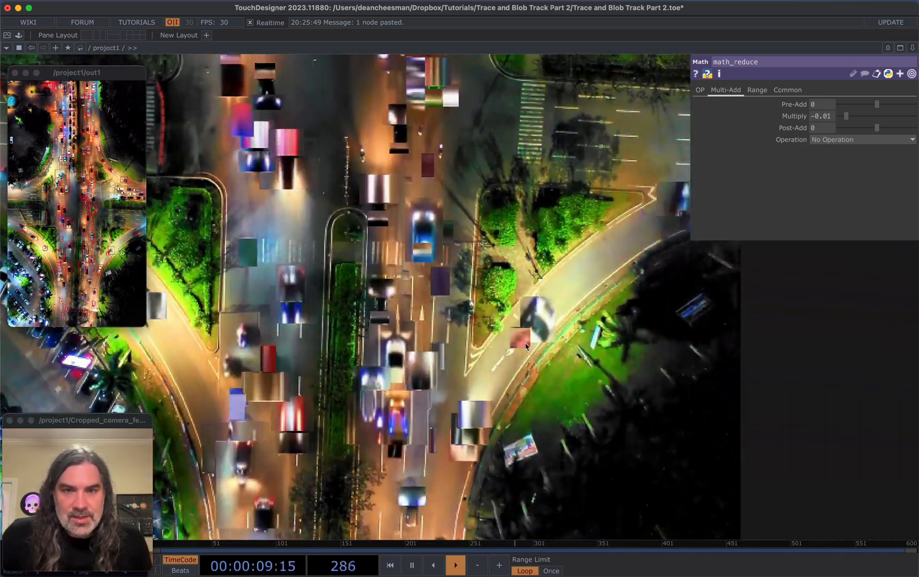
{"action": "scroll", "coordinate": [466, 352], "scroll_direction": "down", "scroll_amount": 5}
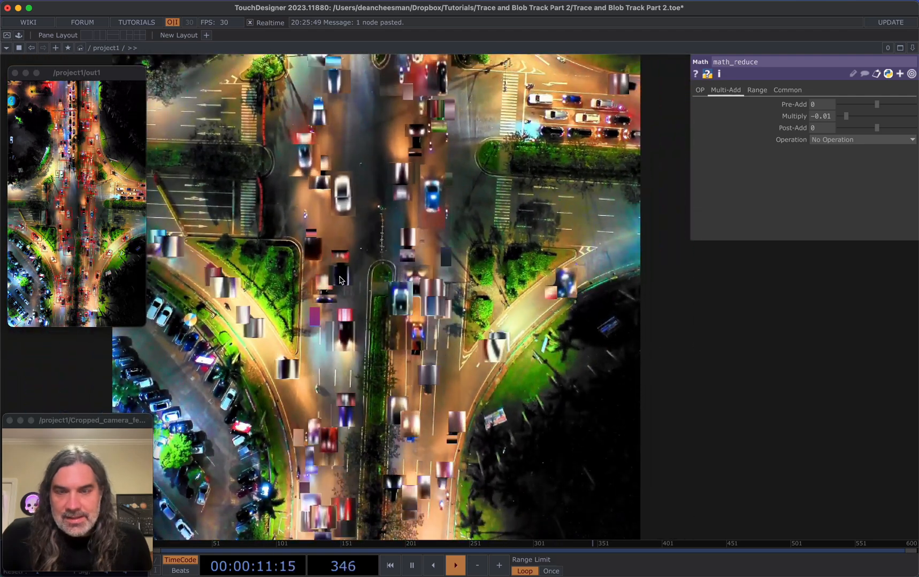
{"action": "scroll", "coordinate": [393, 173], "scroll_direction": "down", "scroll_amount": 2}
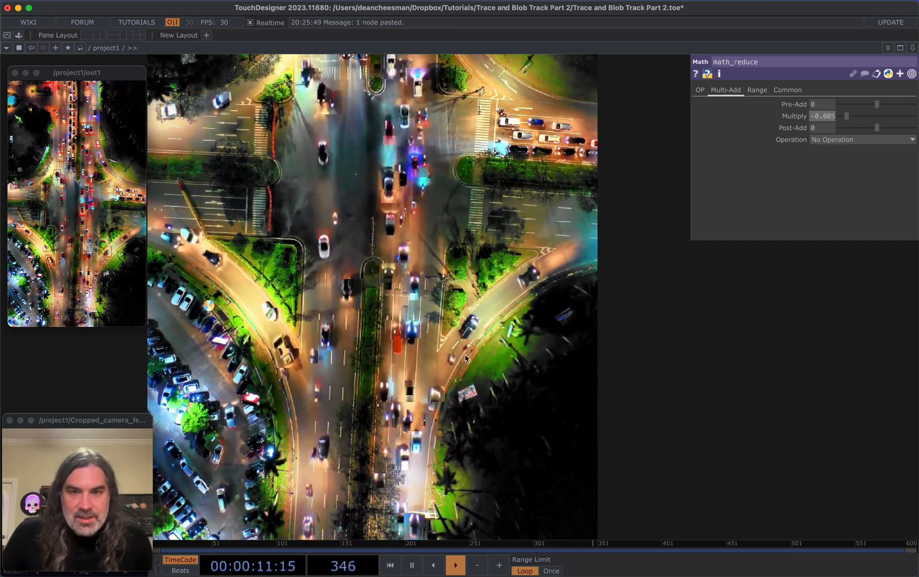
- Reposition remap1 and over1 beyond select1, and connect remap1 to over1's second input in place of select1
{"action": "scroll", "coordinate": [656, 347], "scroll_direction": "down", "scroll_amount": 15}
{"action": "mouse_move", "coordinate": [339, 268]}
{"action": "left_mouse_down"}
{"action": "mouse_move", "coordinate": [412, 272]}
{"action": "mouse_move", "coordinate": [322, 271]}
{"action": "left_mouse_up"}
{"action": "scroll", "coordinate": [325, 276], "scroll_direction": "down", "scroll_amount": 1}
{"action": "scroll", "coordinate": [324, 276], "scroll_direction": "down", "scroll_amount": 1}
{"action": "scroll", "coordinate": [636, 315], "scroll_direction": "down", "scroll_amount": 2}
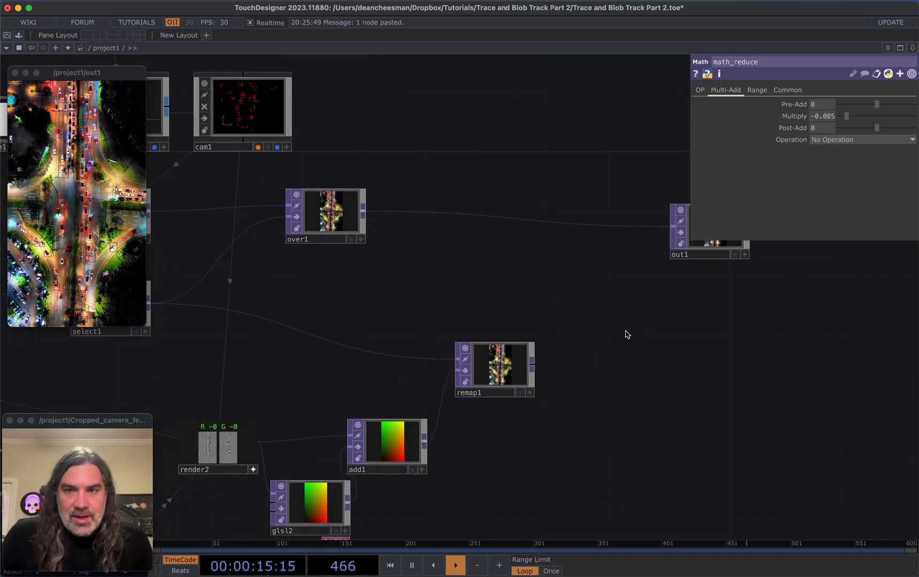
{"action": "left_click_drag", "start_coordinate": [625, 332], "coordinate": [693, 327]}
{"action": "left_click_drag", "start_coordinate": [606, 383], "coordinate": [575, 324]}
{"action": "left_click_drag", "start_coordinate": [397, 241], "coordinate": [626, 242]}
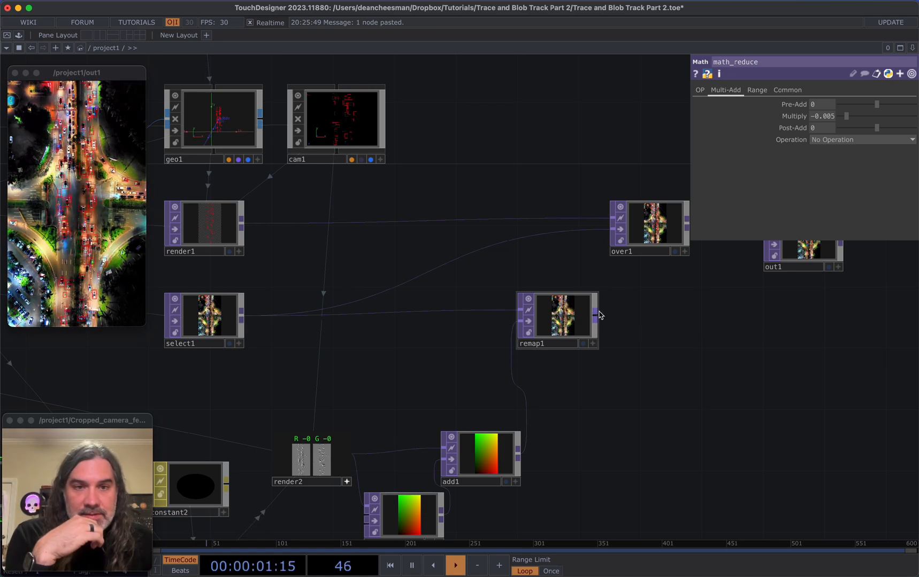
{"action": "left_click_drag", "start_coordinate": [687, 285], "coordinate": [661, 294]}
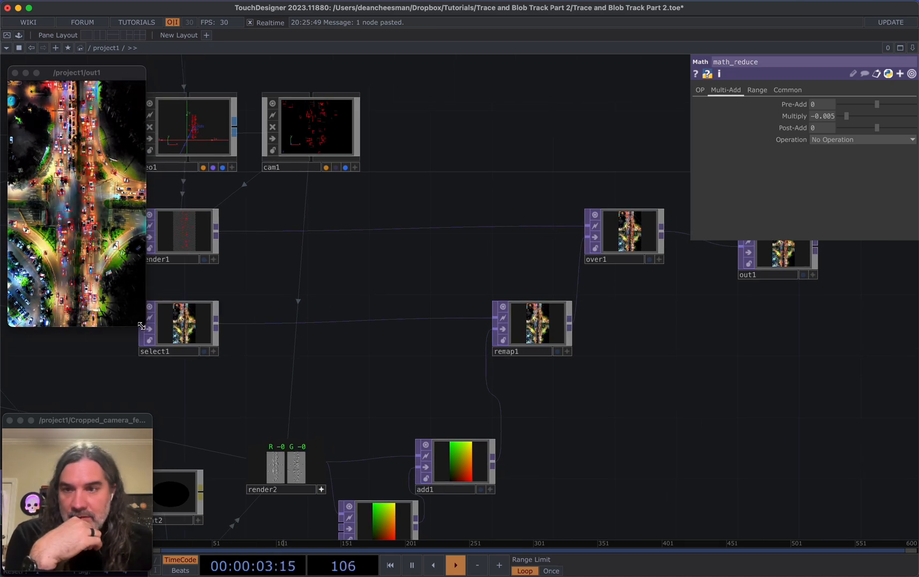
- Enlarge the out1 viewer window and set math_reduce's Multiply to -0.008
{"action": "left_click_drag", "start_coordinate": [141, 325], "coordinate": [271, 549]}
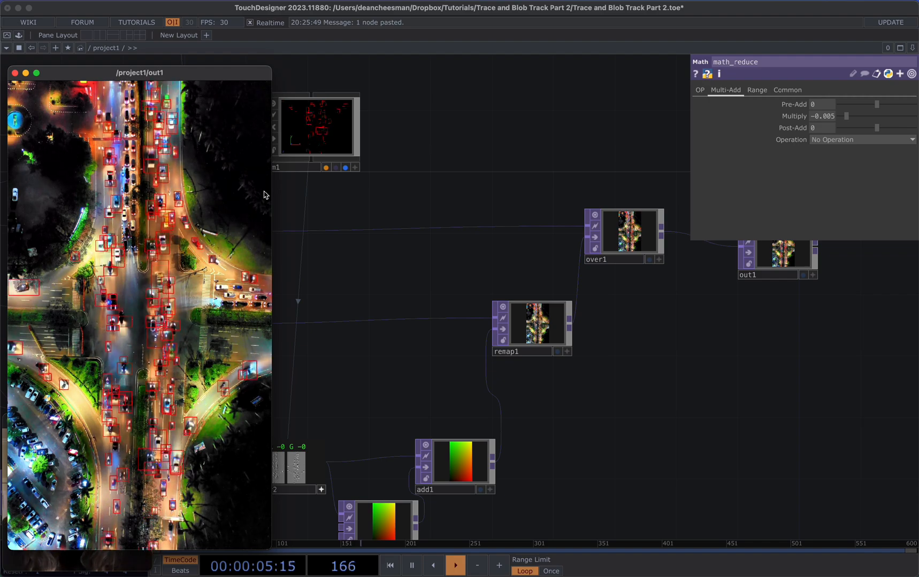
{"action": "left_click_drag", "start_coordinate": [275, 196], "coordinate": [303, 198]}
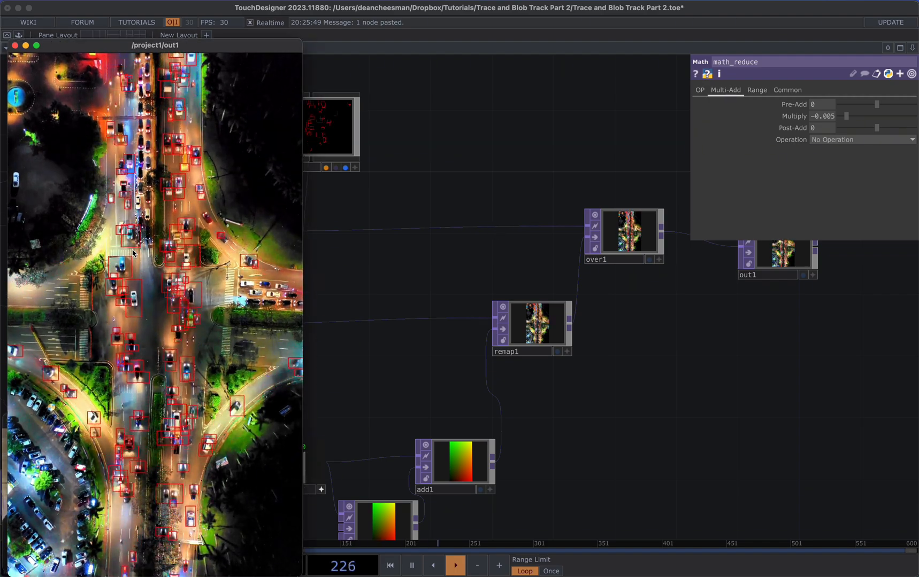
{"action": "left_click_drag", "start_coordinate": [373, 404], "coordinate": [547, 252]}
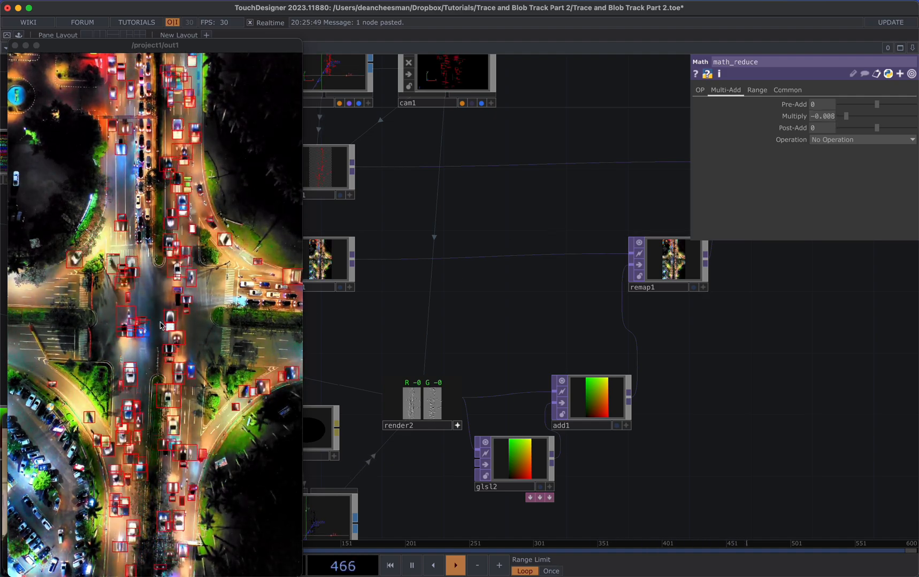
- Set the Multiply value of math_box_size to 3.29
{"action": "scroll", "coordinate": [646, 307], "scroll_direction": "left", "scroll_amount": 15}
{"action": "scroll", "coordinate": [646, 307], "scroll_direction": "down", "scroll_amount": 4}
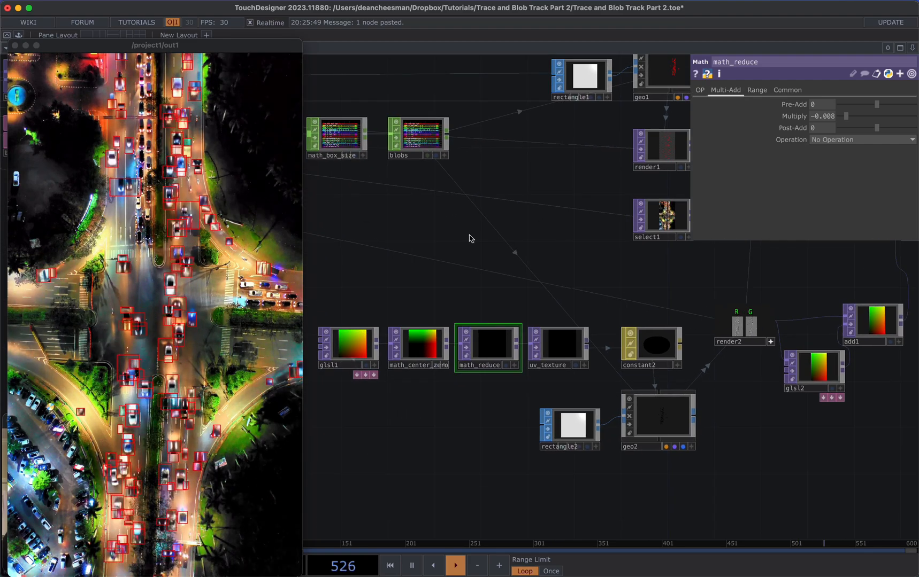
{"action": "scroll", "coordinate": [469, 238], "scroll_direction": "left", "scroll_amount": 3}
{"action": "scroll", "coordinate": [469, 239], "scroll_direction": "up", "scroll_amount": 1}
{"action": "left_click", "coordinate": [434, 159]}
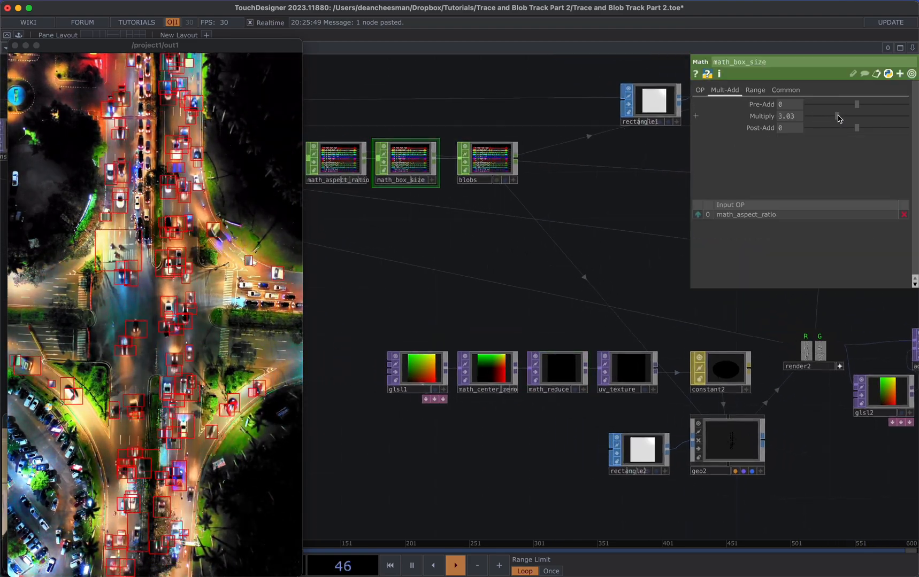
{"action": "scroll", "coordinate": [497, 231], "scroll_direction": "down", "scroll_amount": 5}
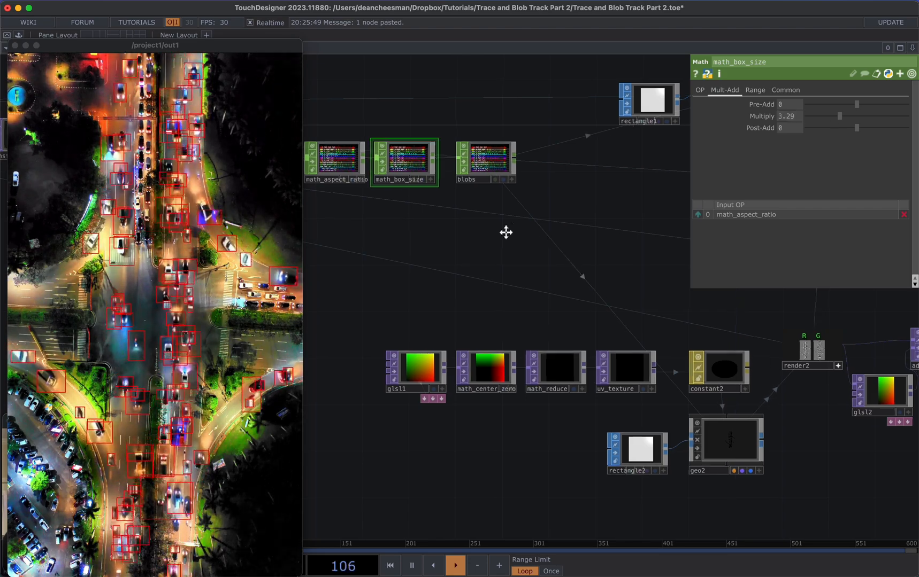
- Select the upstream nodes from the movie input through blobs and move the group farther left in the network
{"action": "scroll", "coordinate": [675, 351], "scroll_direction": "left", "scroll_amount": 4}
{"action": "scroll", "coordinate": [674, 350], "scroll_direction": "down", "scroll_amount": 1}
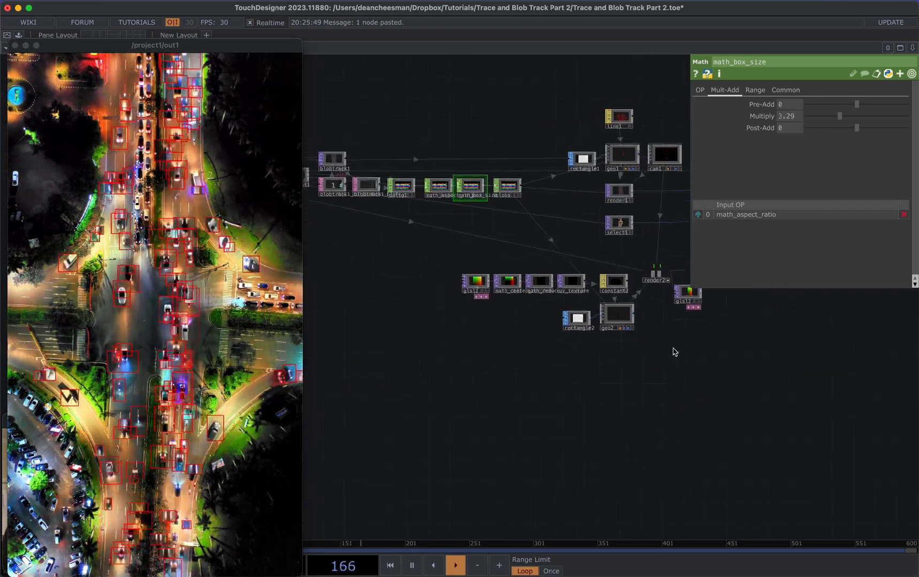
{"action": "scroll", "coordinate": [569, 330], "scroll_direction": "up", "scroll_amount": 2}
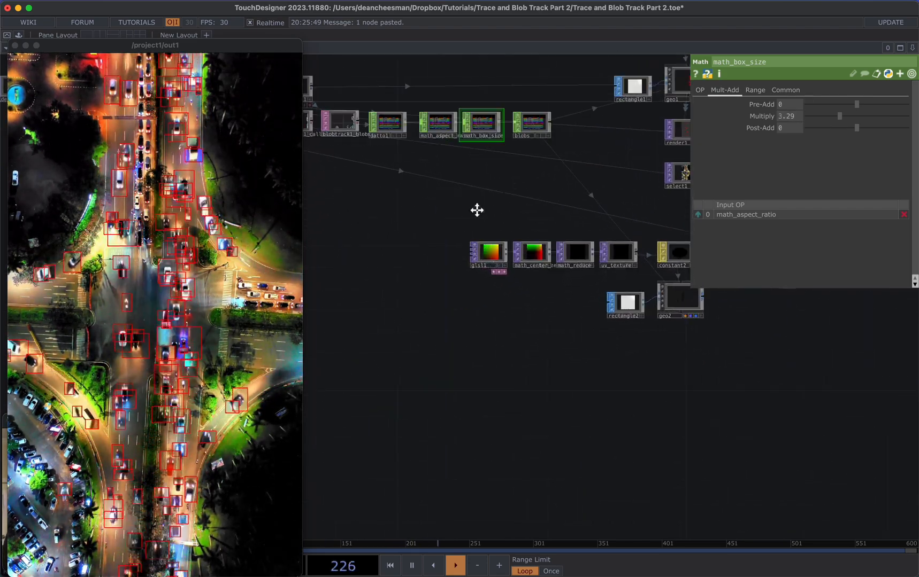
{"action": "scroll", "coordinate": [477, 210], "scroll_direction": "down", "scroll_amount": 6}
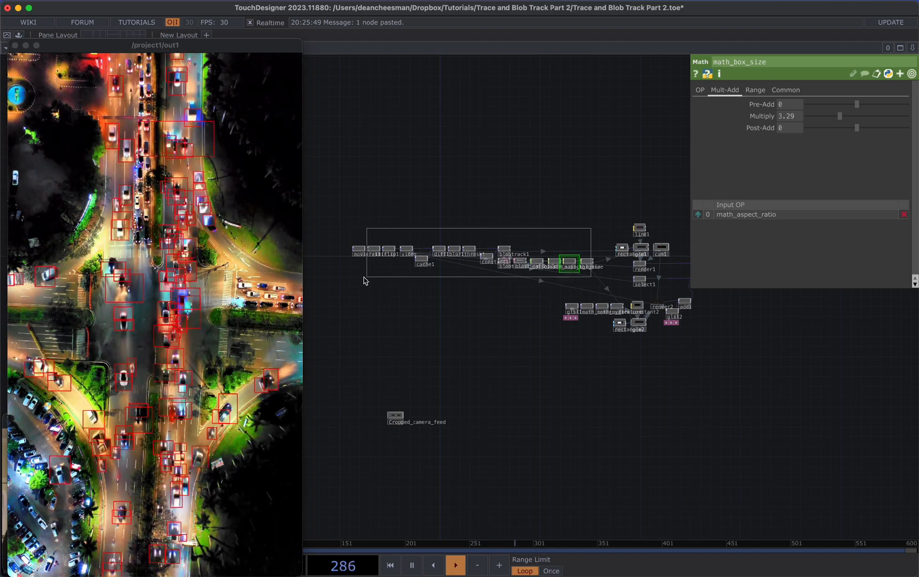
{"action": "left_click_drag", "start_coordinate": [364, 280], "coordinate": [364, 281]}
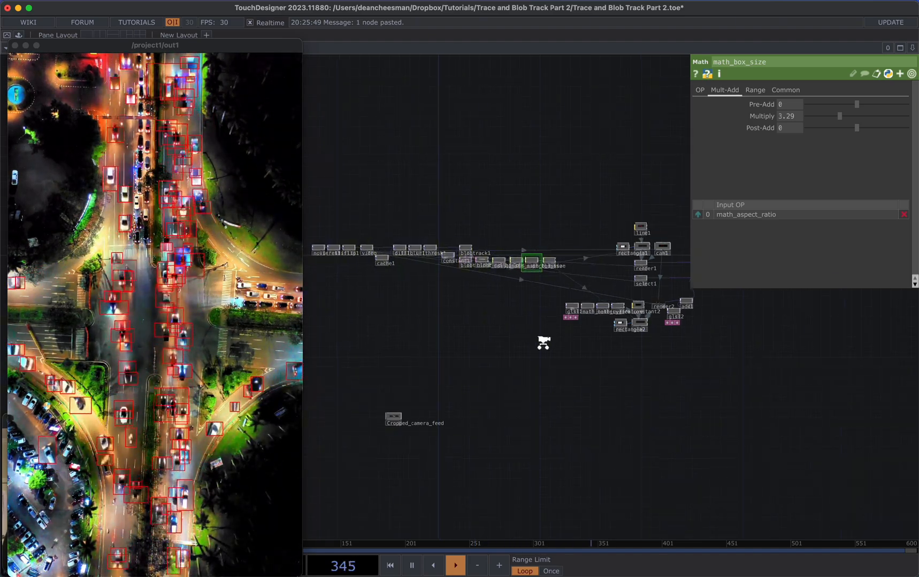
- Add a Text TOP in the empty area below the datto1 and math_aspect_ratio nodes
{"action": "scroll", "coordinate": [572, 263], "scroll_direction": "up", "scroll_amount": 5}
{"action": "left_click_drag", "start_coordinate": [469, 250], "coordinate": [603, 276]}
{"action": "key", "text": "Tab"}
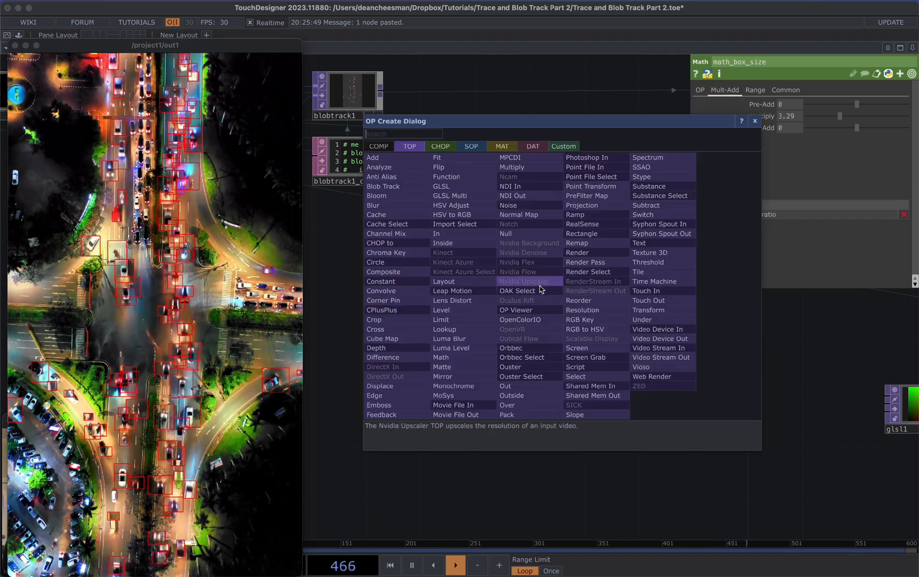
{"action": "type", "text": "tex"}
{"action": "left_click", "coordinate": [639, 244]}
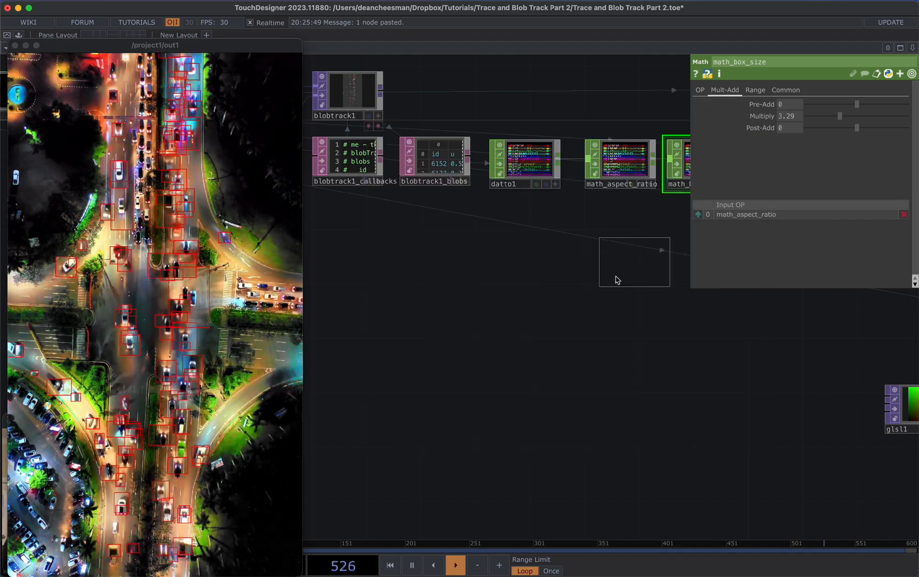
{"action": "left_click", "coordinate": [529, 329]}
- Shrink the out1 viewer window and place it above the camera feed window, clear of the network nodes
{"action": "left_click_drag", "start_coordinate": [304, 437], "coordinate": [178, 436]}
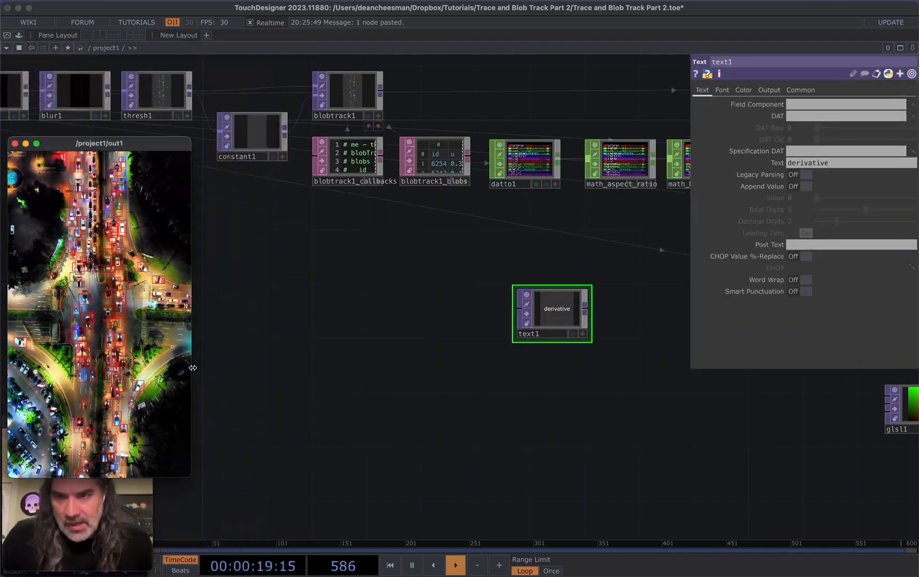
{"action": "left_click_drag", "start_coordinate": [130, 158], "coordinate": [126, 43]}
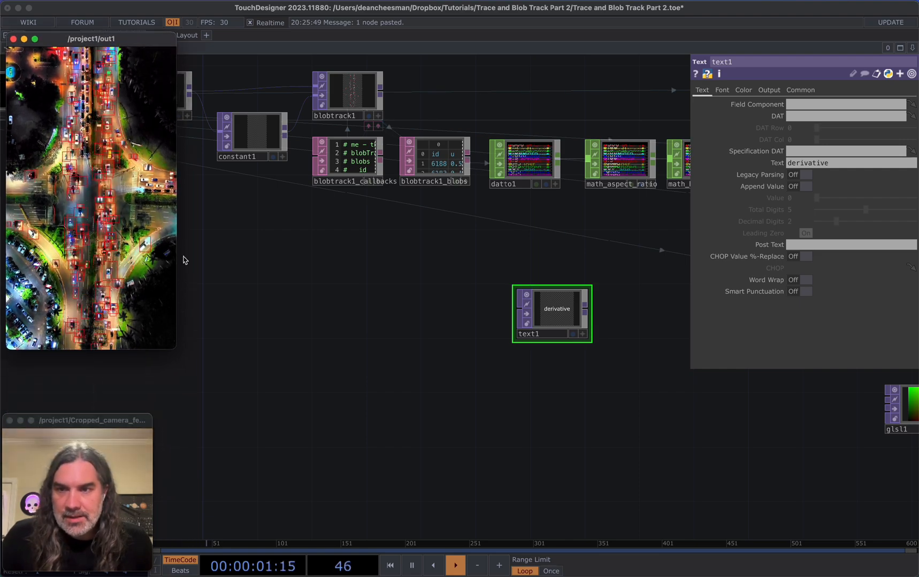
{"action": "left_click_drag", "start_coordinate": [170, 348], "coordinate": [202, 393]}
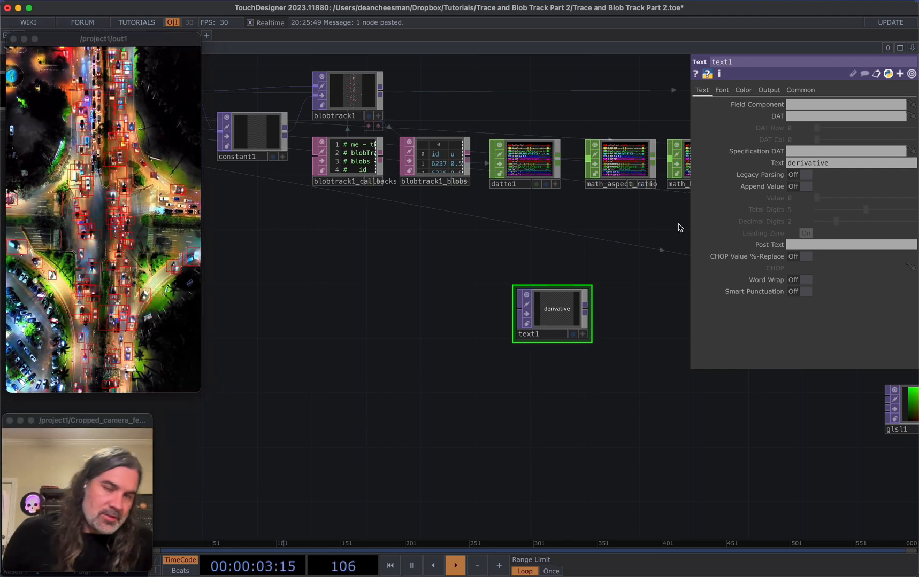
- Frame text1 in the network and set its Text parameter to "custom tet"
{"action": "right_click", "coordinate": [742, 153]}
{"action": "key", "text": "Escape"}
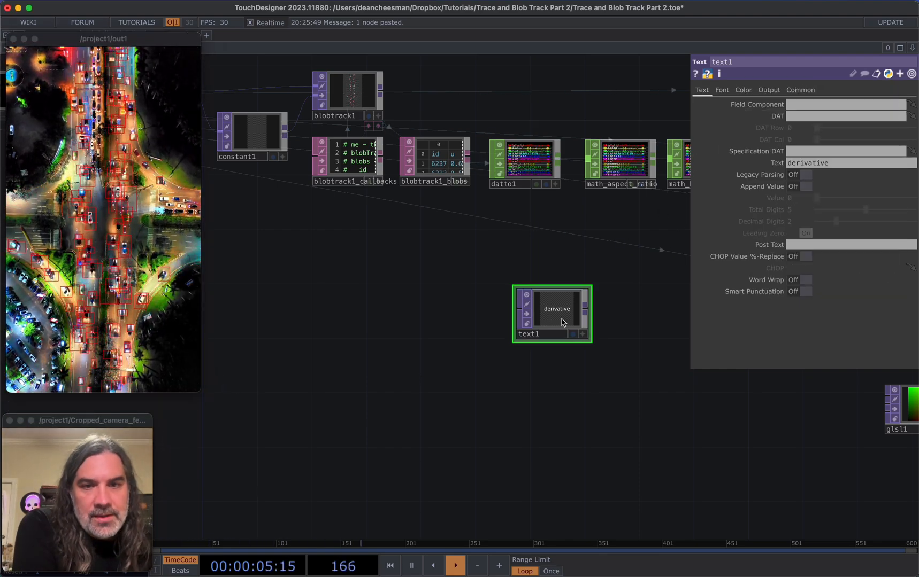
{"action": "key", "text": "shift+h"}
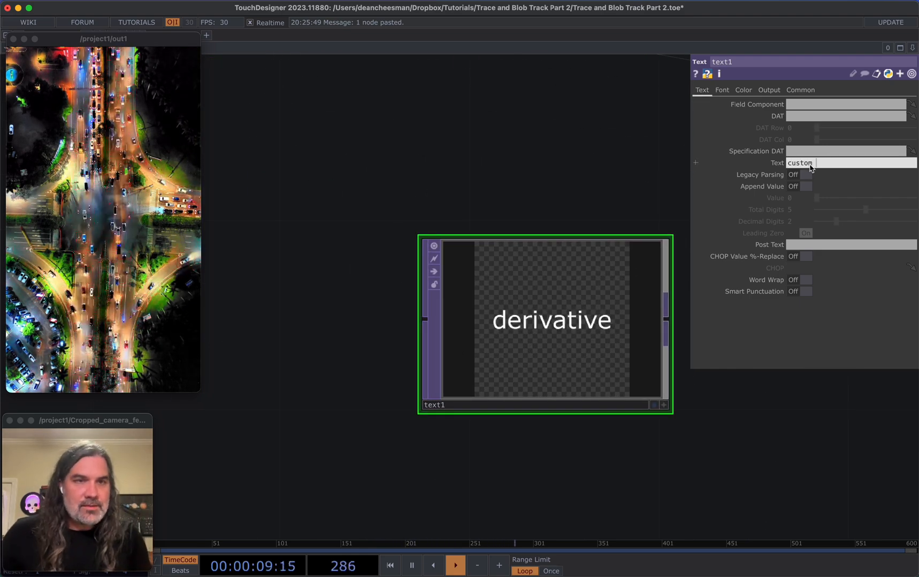
{"action": "key", "text": "Return"}
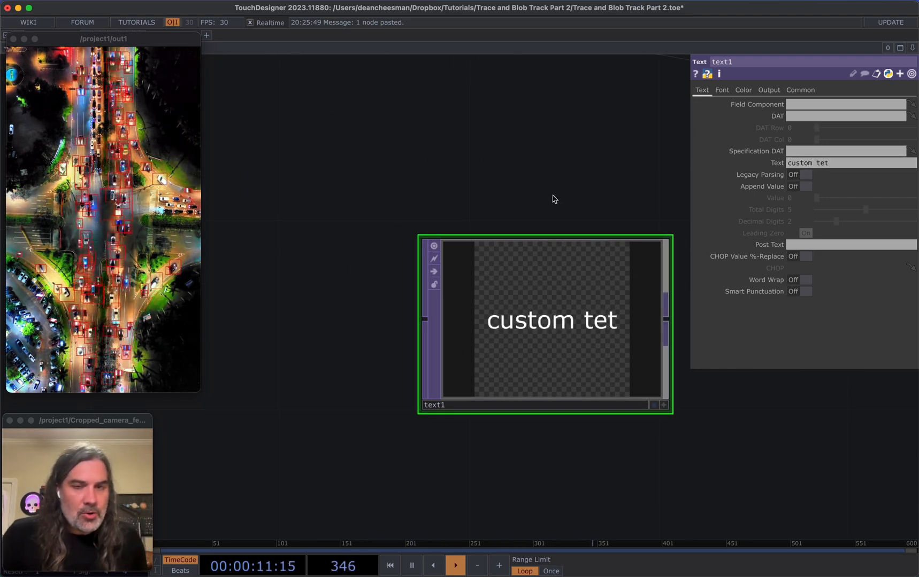
- Read the parameter help for text1's Specification DAT to see how a table specifies and positions text
{"action": "scroll", "coordinate": [576, 314], "scroll_direction": "down", "scroll_amount": 2}
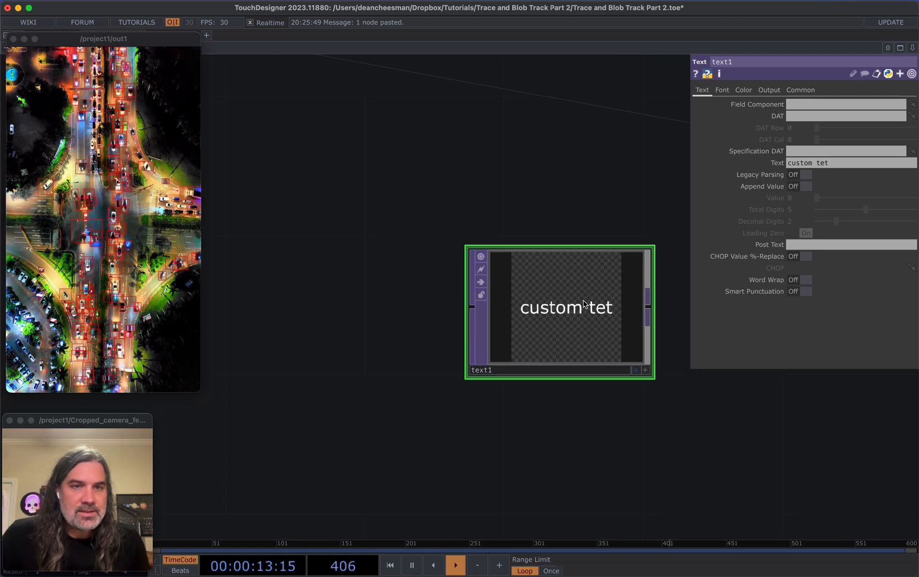
{"action": "scroll", "coordinate": [575, 264], "scroll_direction": "down", "scroll_amount": 3}
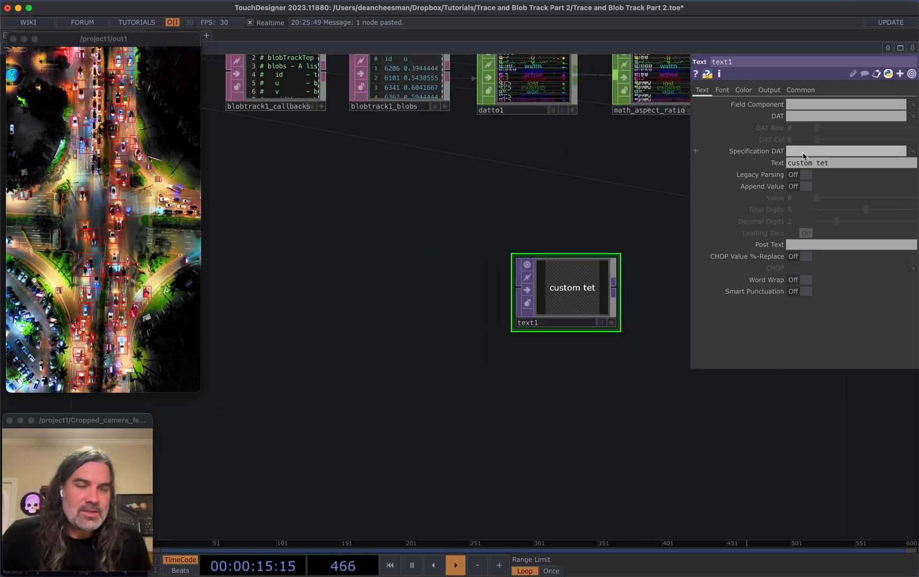
{"action": "right_click", "coordinate": [774, 154]}
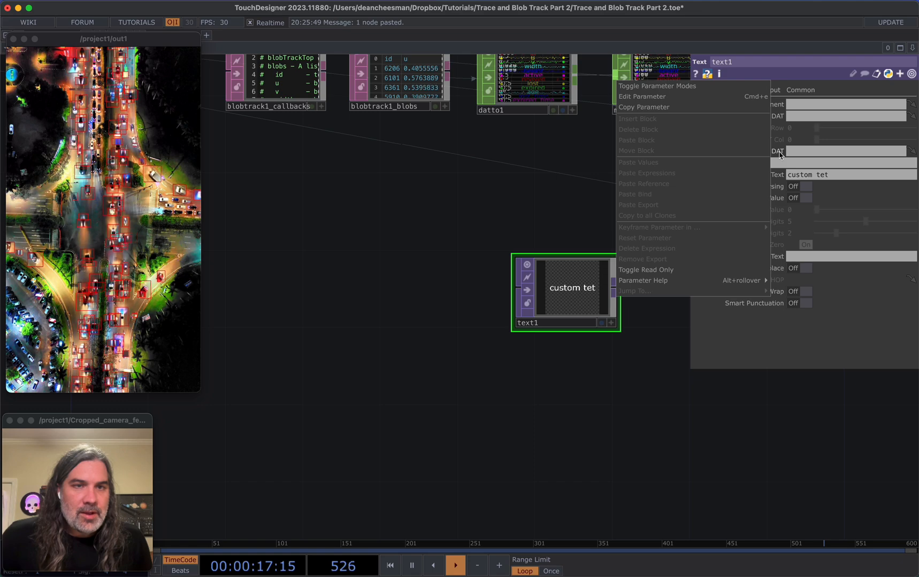
{"action": "mouse_move", "coordinate": [653, 281]}
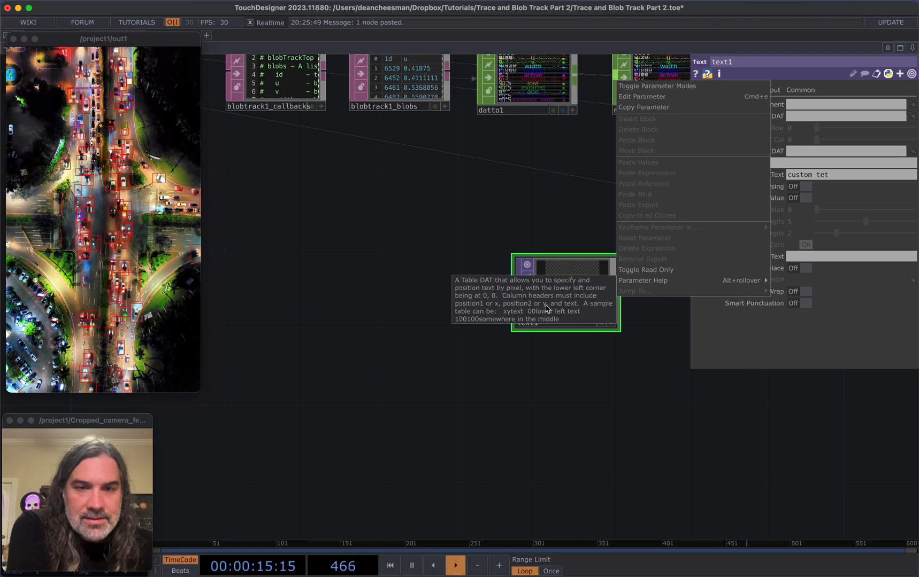
{"action": "double_click", "coordinate": [590, 355]}
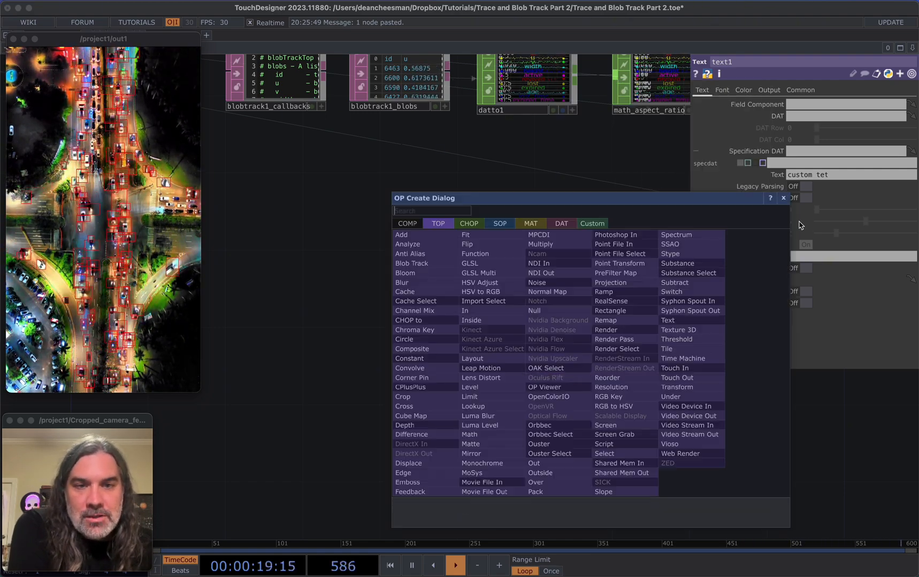
{"action": "left_click", "coordinate": [783, 198]}
- Set text1's Resolution to op('video').width and op('video').height, and move the node farther right
{"action": "left_click_drag", "start_coordinate": [583, 328], "coordinate": [490, 379]}
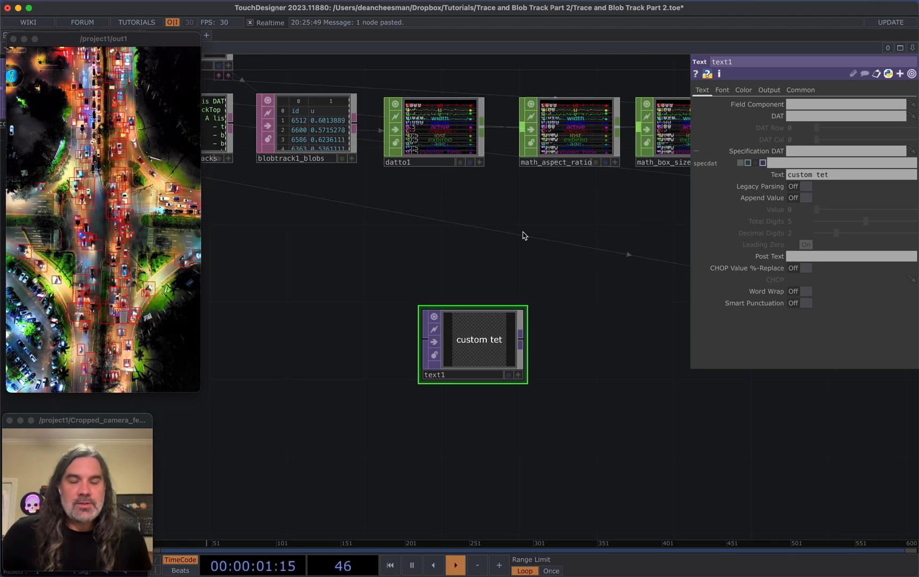
{"action": "left_click", "coordinate": [812, 90]}
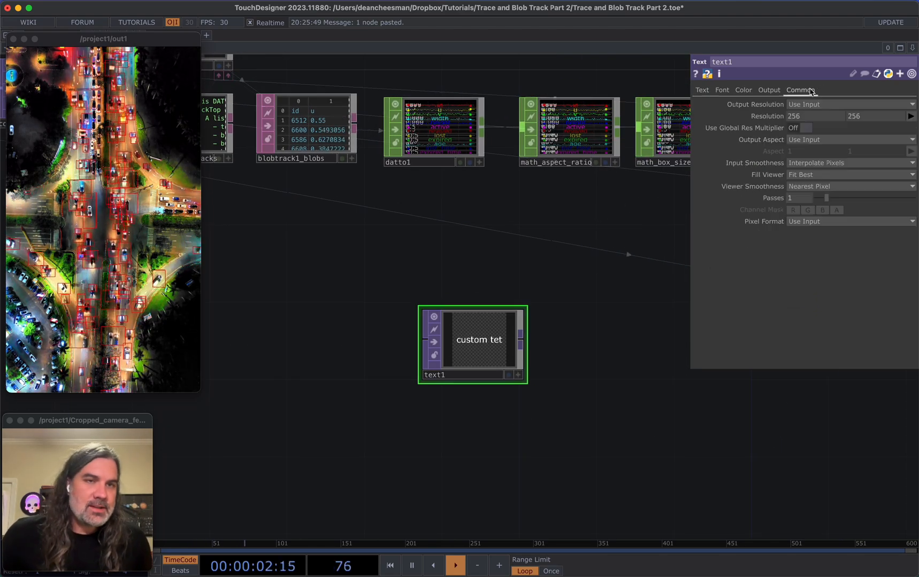
{"action": "left_click", "coordinate": [771, 117]}
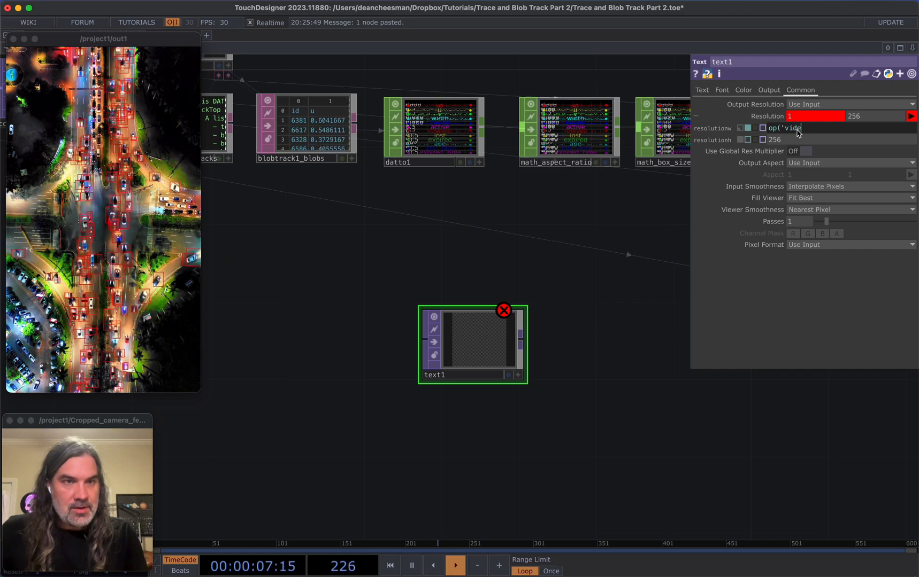
{"action": "key", "text": "Tab"}
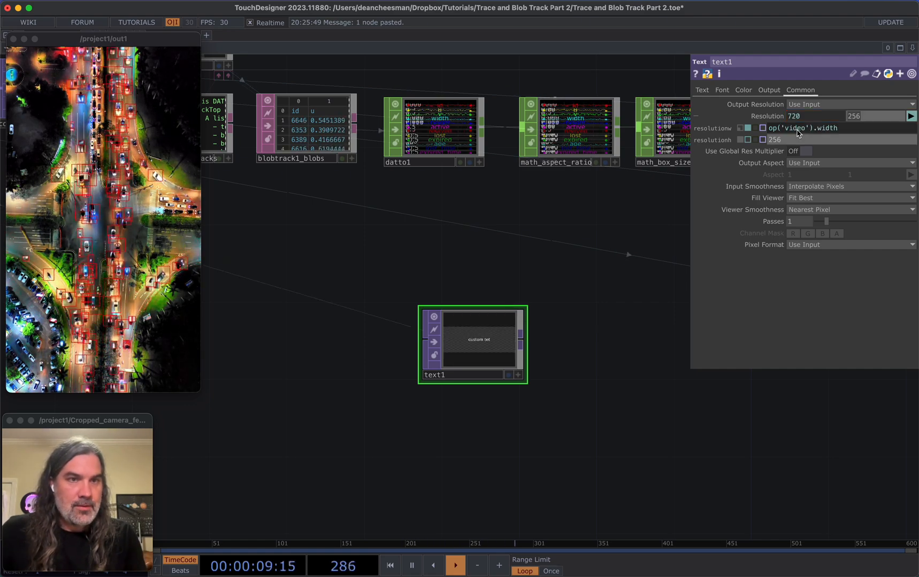
{"action": "left_click", "coordinate": [792, 141]}
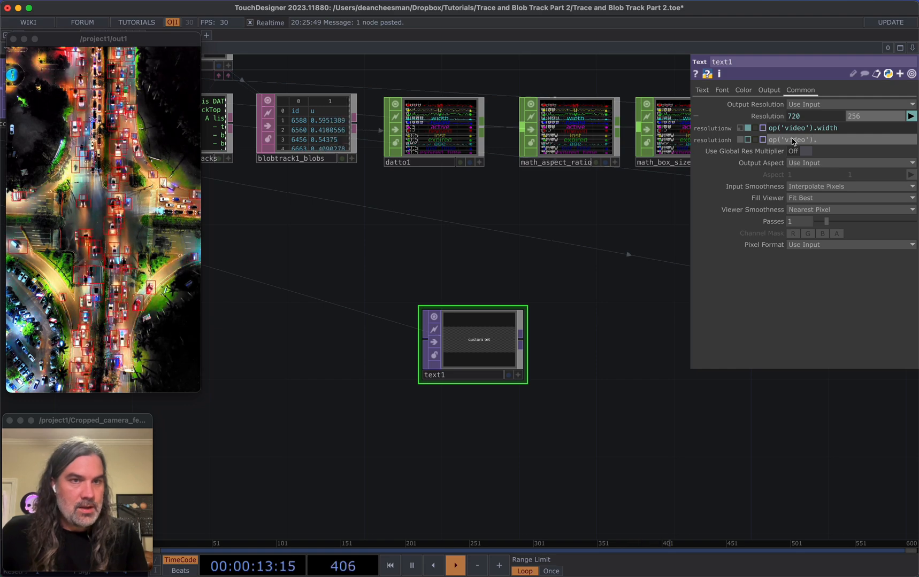
{"action": "key", "text": "Return"}
{"action": "key", "text": "h"}
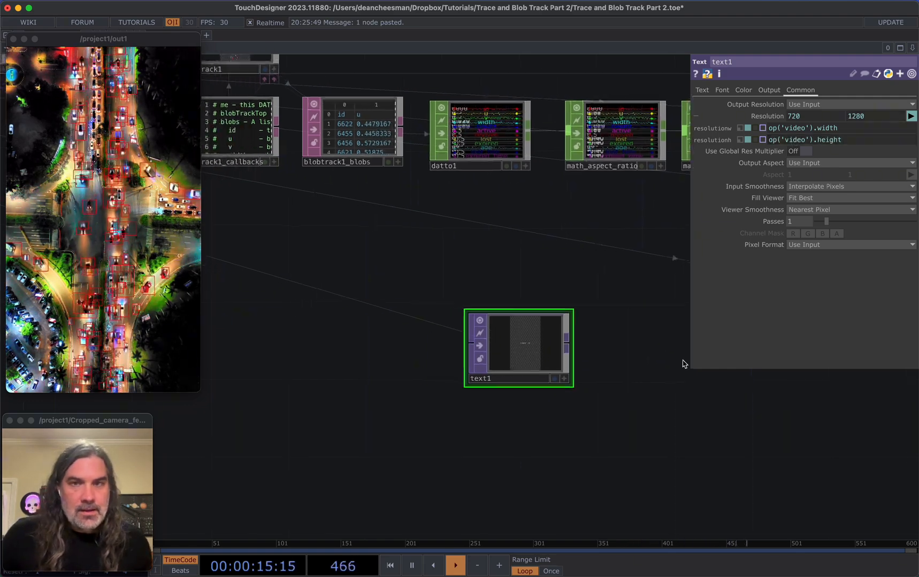
{"action": "left_click_drag", "start_coordinate": [583, 347], "coordinate": [626, 347]}
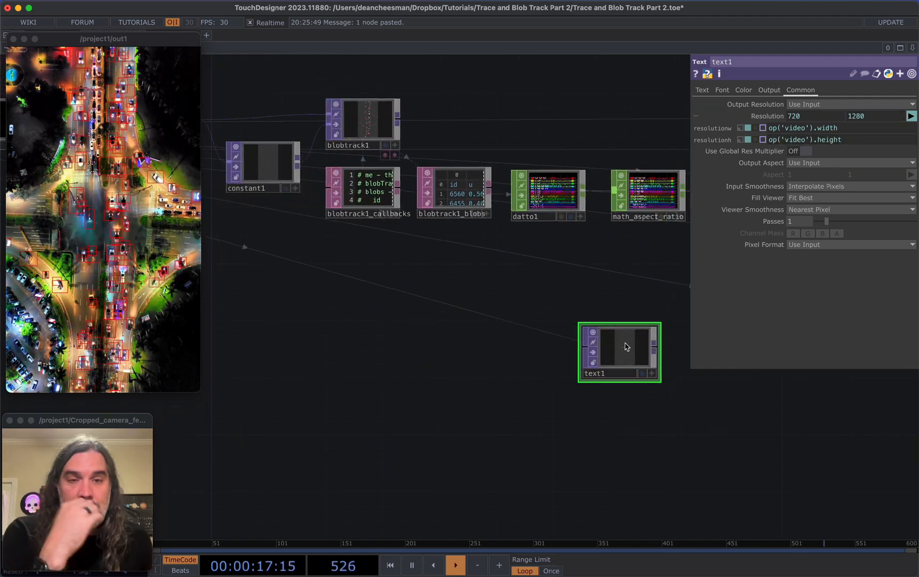
- Examine the columns of the blobtrack1_blobs table and the channels of datto1 in relation to text1
{"action": "scroll", "coordinate": [450, 180], "scroll_direction": "up", "scroll_amount": 5}
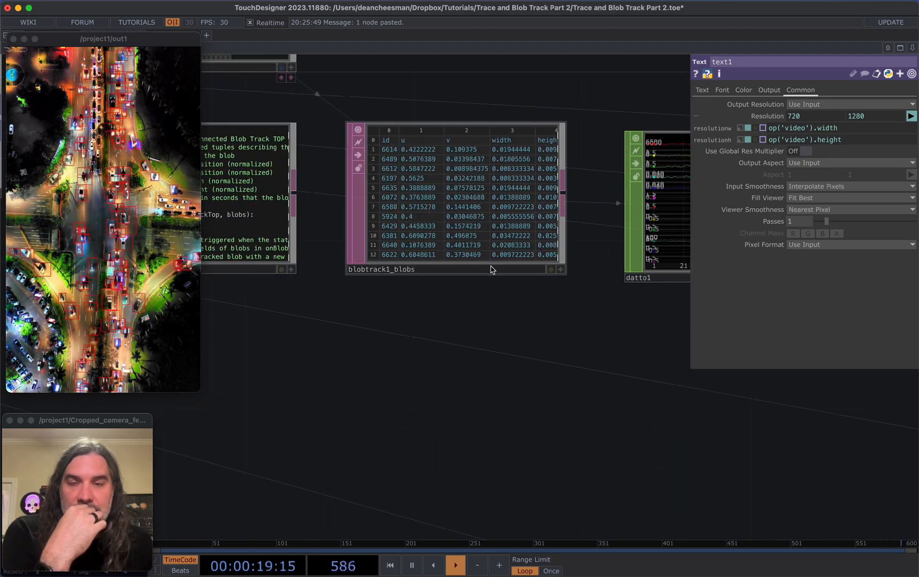
{"action": "left_click_drag", "start_coordinate": [560, 379], "coordinate": [477, 262]}
{"action": "scroll", "coordinate": [478, 262], "scroll_direction": "down", "scroll_amount": 2}
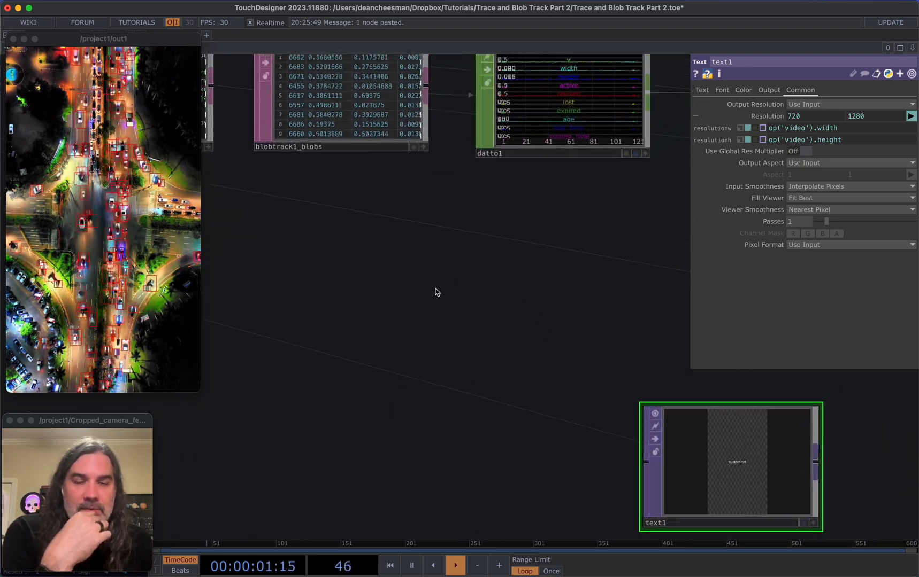
{"action": "scroll", "coordinate": [437, 292], "scroll_direction": "down", "scroll_amount": 2}
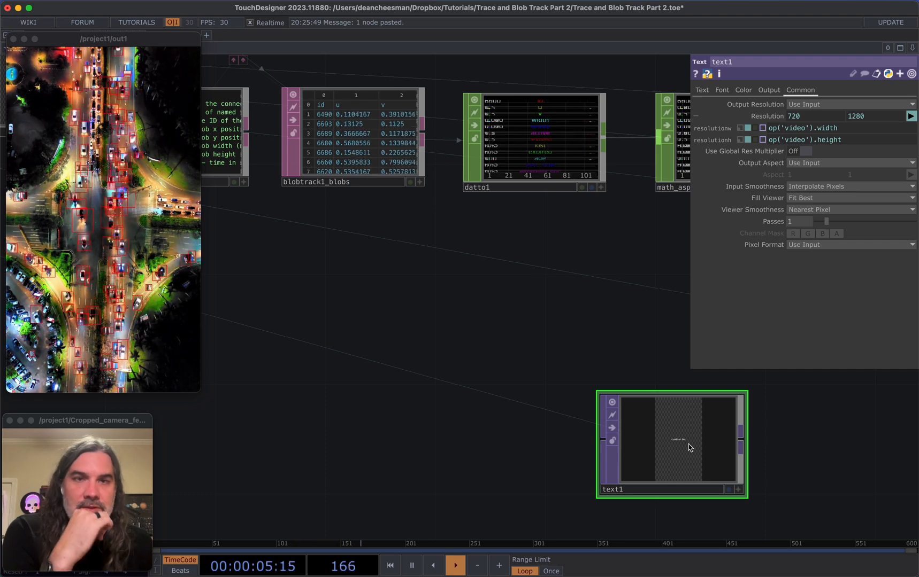
{"action": "left_click_drag", "start_coordinate": [581, 329], "coordinate": [543, 322]}
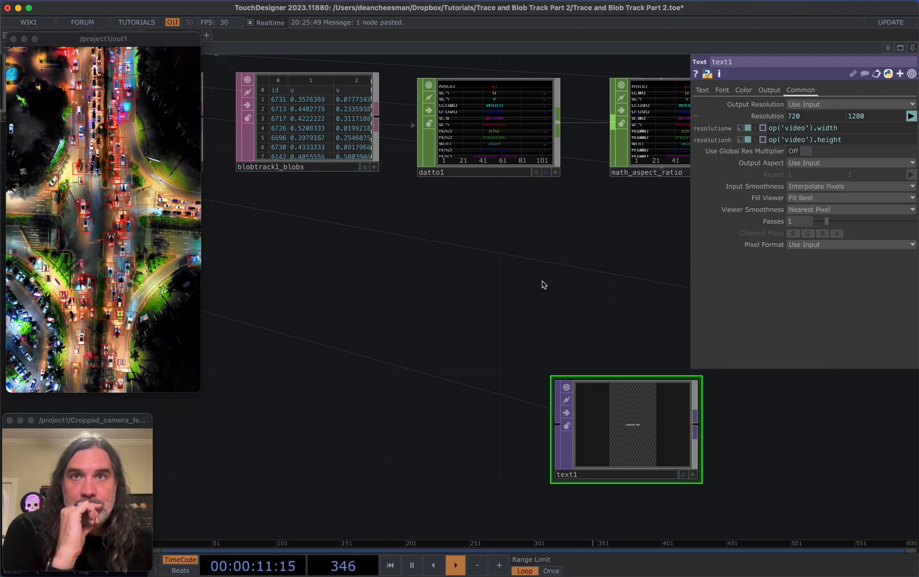
{"action": "scroll", "coordinate": [543, 284], "scroll_direction": "down", "scroll_amount": 5}
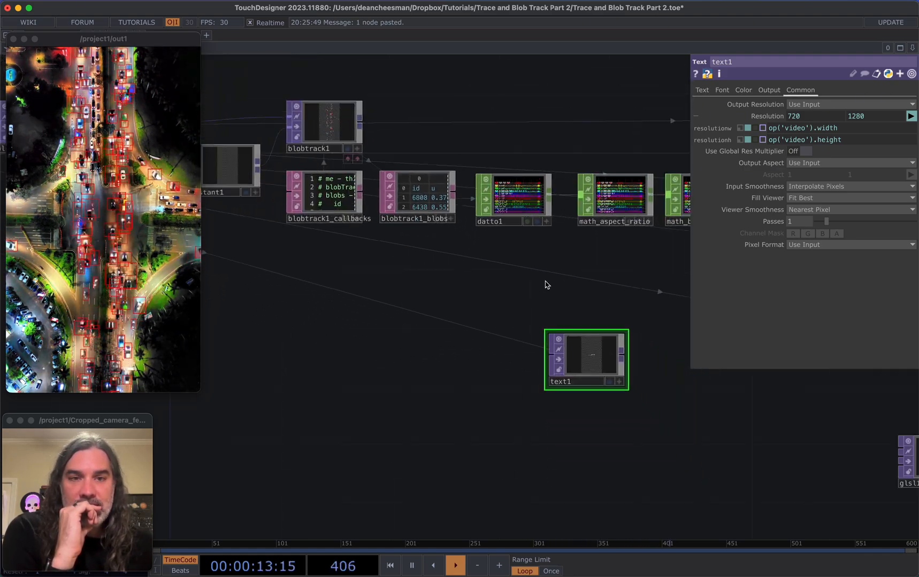
{"action": "scroll", "coordinate": [547, 285], "scroll_direction": "up", "scroll_amount": 7}
{"action": "scroll", "coordinate": [570, 283], "scroll_direction": "down", "scroll_amount": 4}
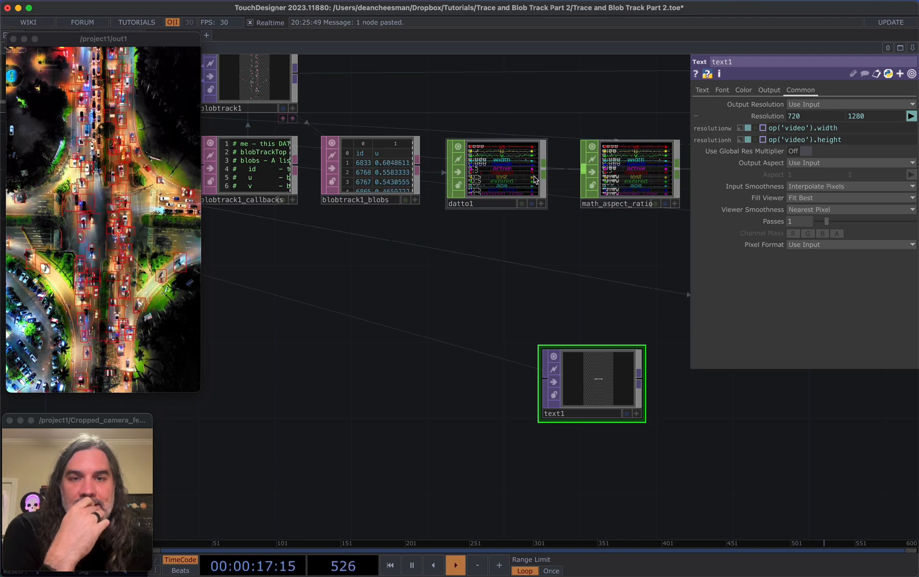
{"action": "left_click_drag", "start_coordinate": [496, 251], "coordinate": [539, 270]}
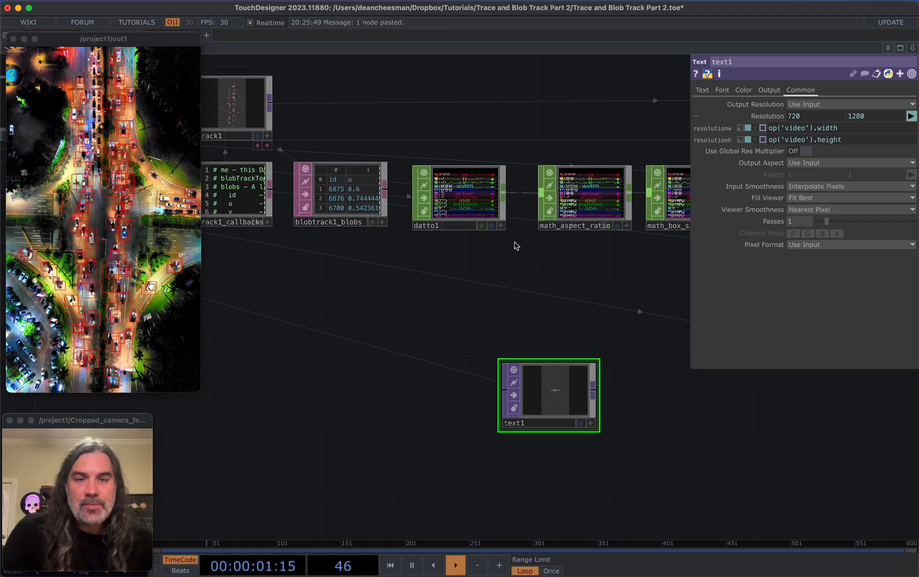
- Add a Select CHOP to the left of text1 and set its CHOPs source to datto1
{"action": "key", "text": "Tab"}
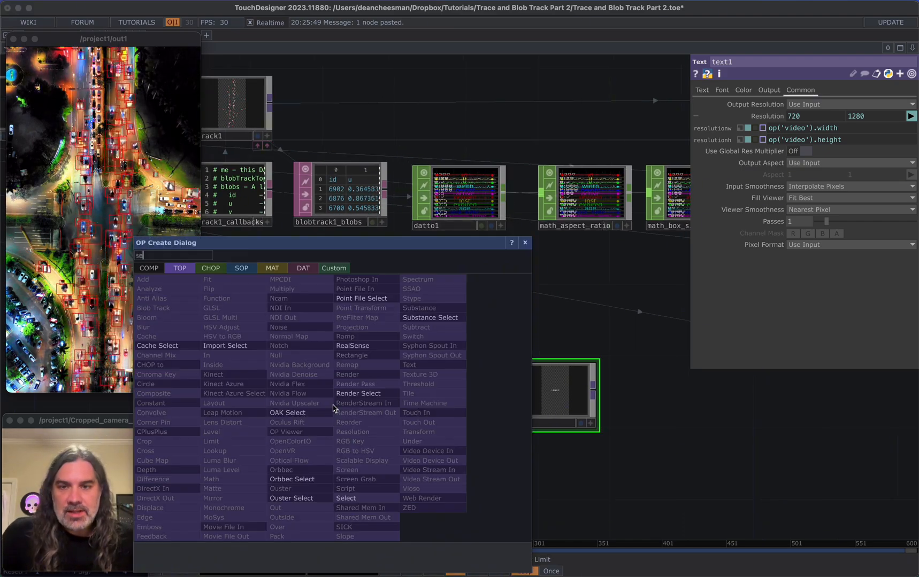
{"action": "type", "text": "se"}
{"action": "left_click", "coordinate": [409, 424]}
{"action": "left_click", "coordinate": [297, 395]}
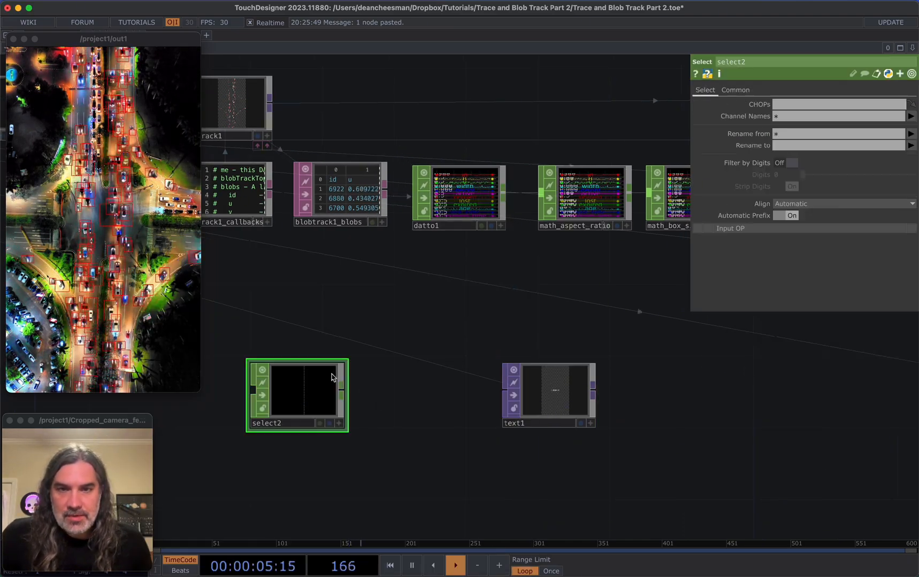
{"action": "left_click_drag", "start_coordinate": [455, 196], "coordinate": [303, 386]}
- Move select2 and text1 down below the glsl1 row, and shift text1 farther right to leave space between them
{"action": "scroll", "coordinate": [373, 312], "scroll_direction": "down", "scroll_amount": 10}
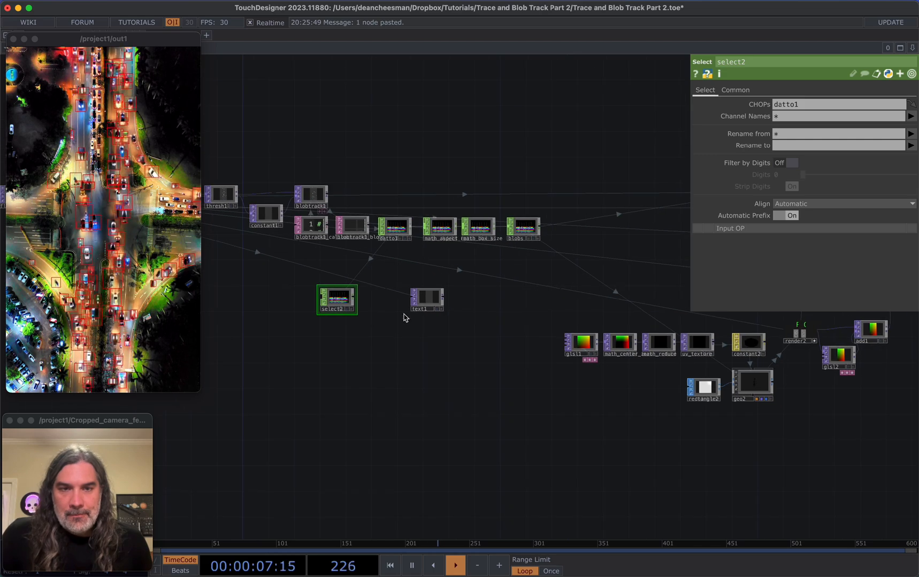
{"action": "left_click_drag", "start_coordinate": [337, 309], "coordinate": [414, 483]}
{"action": "left_click_drag", "start_coordinate": [619, 509], "coordinate": [483, 391]}
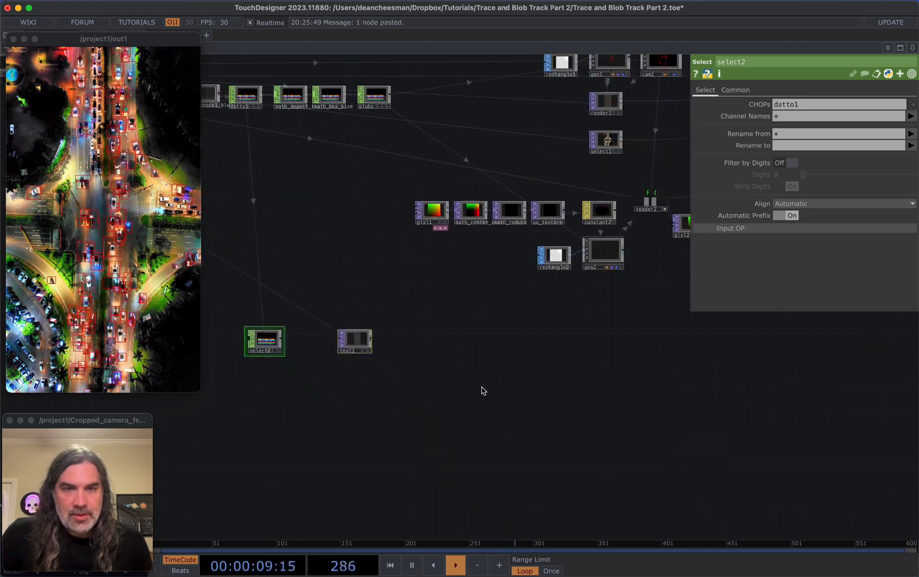
{"action": "left_click_drag", "start_coordinate": [365, 336], "coordinate": [570, 344]}
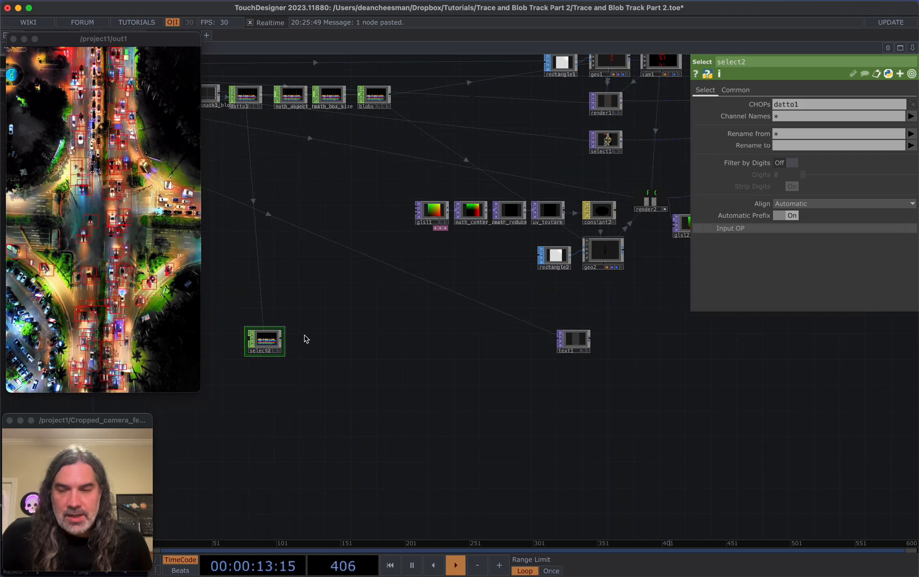
- Limit select2's Channel Names to id, u and v
{"action": "key", "text": "shift+h"}
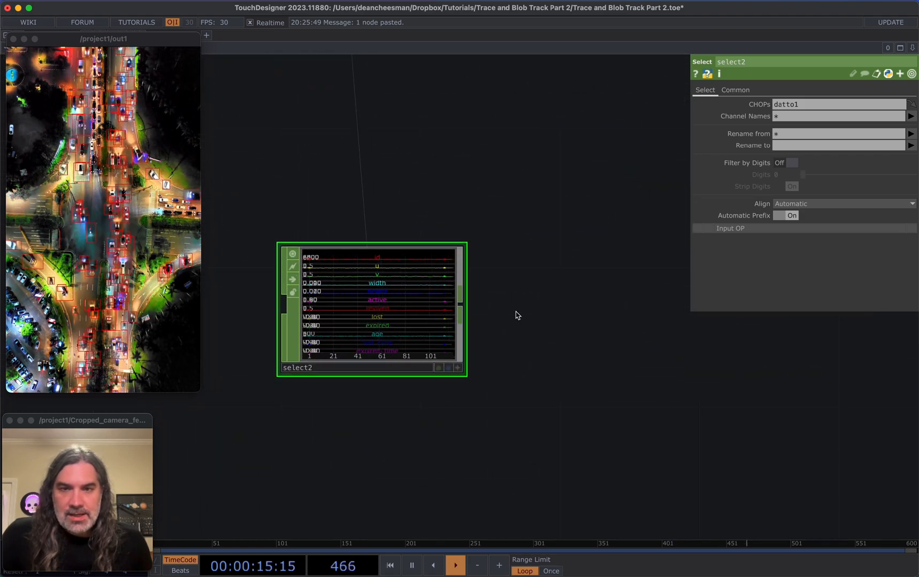
{"action": "scroll", "coordinate": [369, 297], "scroll_direction": "up", "scroll_amount": 2}
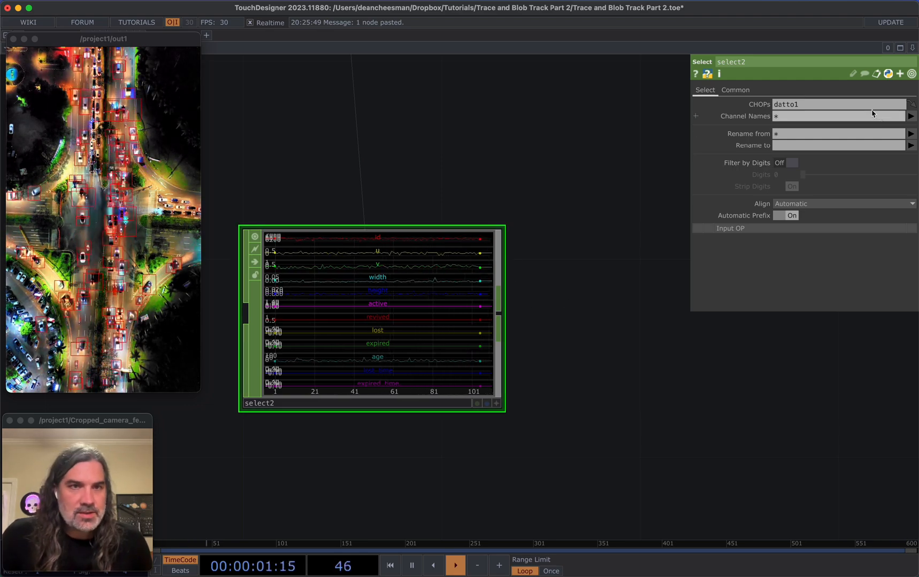
{"action": "left_click", "coordinate": [910, 116]}
{"action": "left_click", "coordinate": [909, 138]}
{"action": "left_click", "coordinate": [910, 116]}
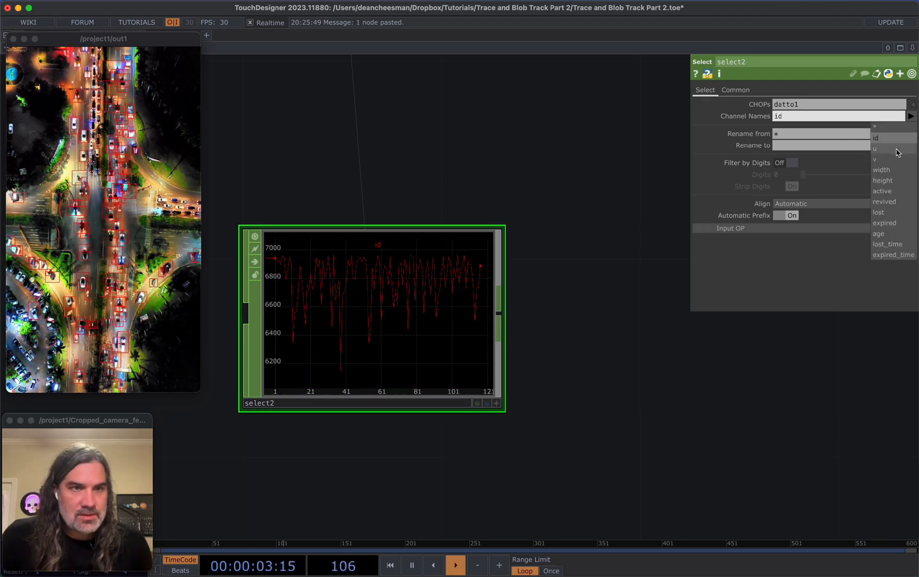
{"action": "left_click", "coordinate": [909, 148]}
{"action": "left_click", "coordinate": [910, 116]}
{"action": "left_click", "coordinate": [909, 159]}
- Add a Math CHOP to the right of select2, fed by its output
{"action": "scroll", "coordinate": [535, 364], "scroll_direction": "down", "scroll_amount": 2}
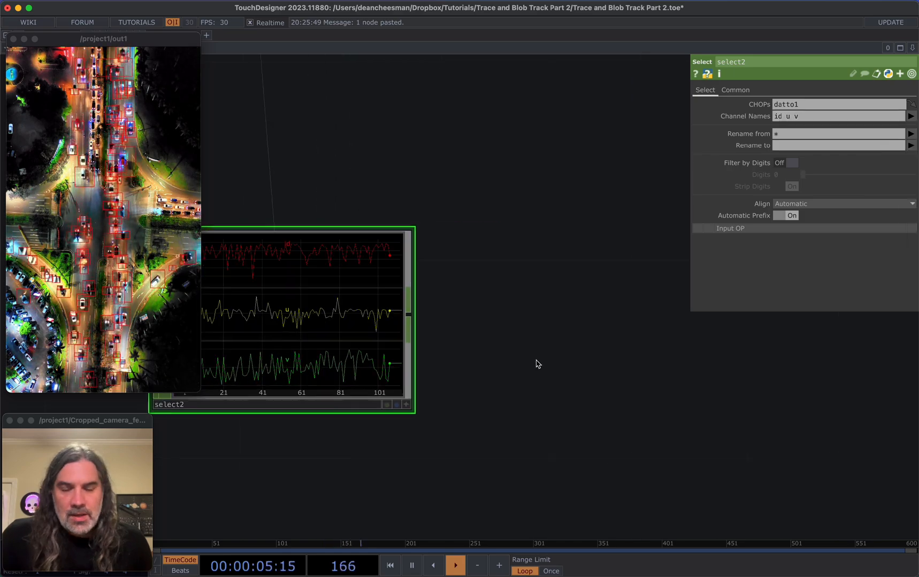
{"action": "left_click", "coordinate": [525, 333]}
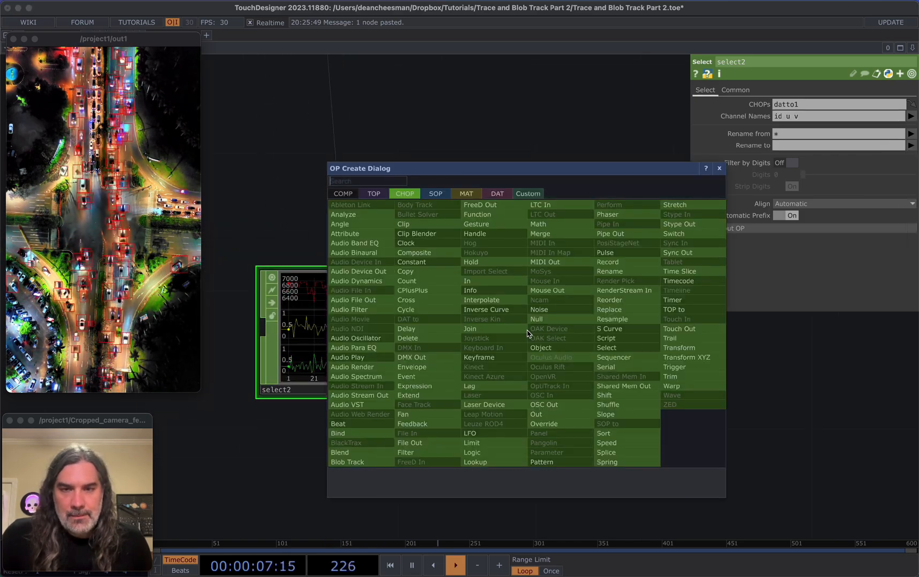
{"action": "type", "text": "ma"}
{"action": "left_click", "coordinate": [555, 229]}
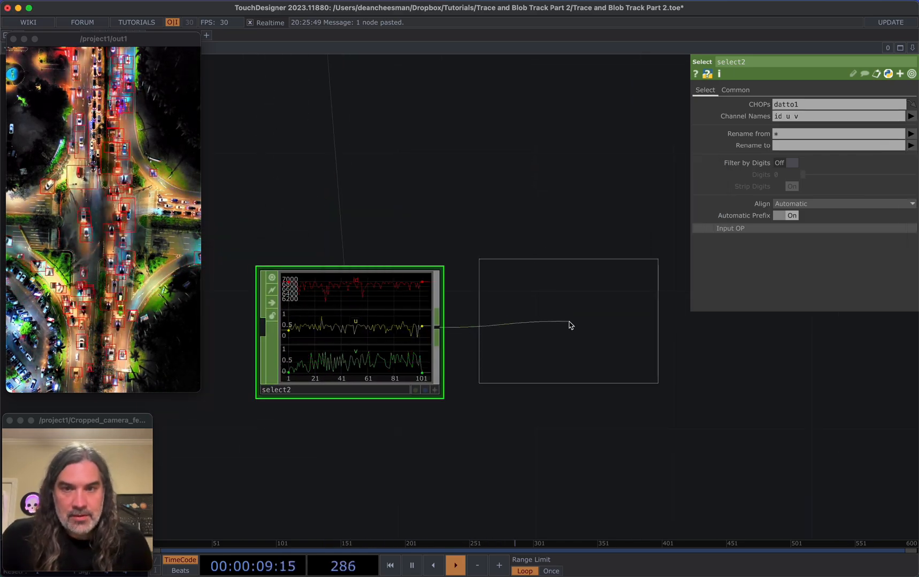
{"action": "left_click", "coordinate": [557, 332]}
- Restrict math1's Scope to the u channel and set its Multiply to the video's width, 720
{"action": "left_click", "coordinate": [785, 92]}
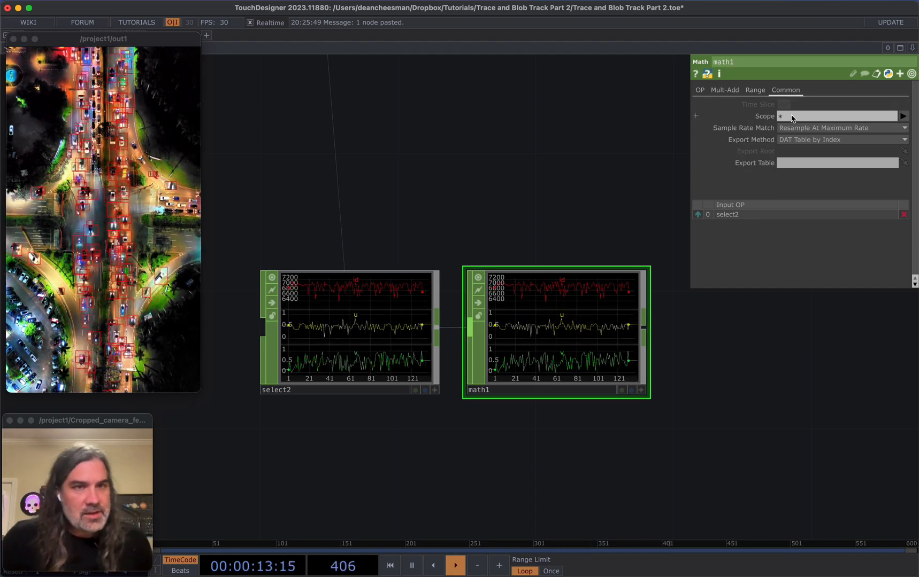
{"action": "left_click", "coordinate": [792, 117]}
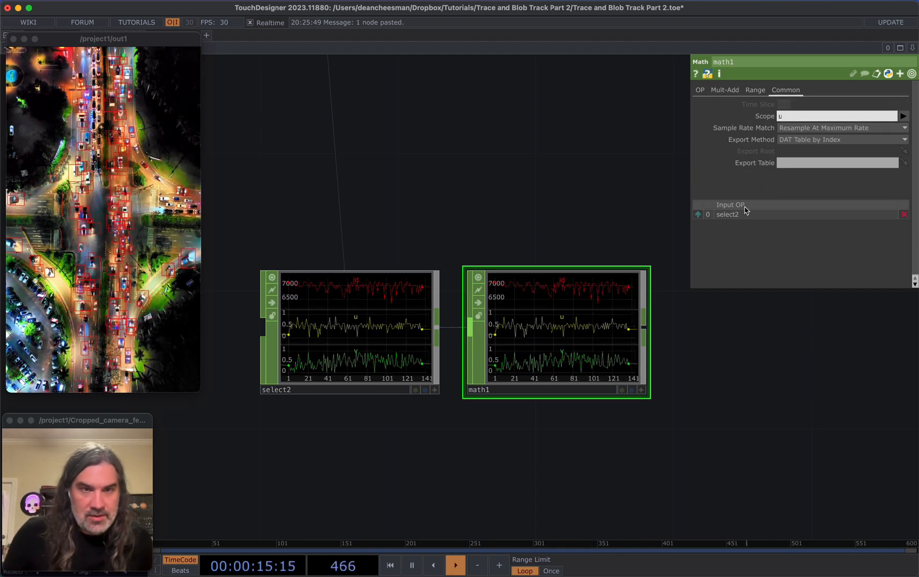
{"action": "type", "text": "u"}
{"action": "key", "text": "Return"}
{"action": "left_click", "coordinate": [725, 91]}
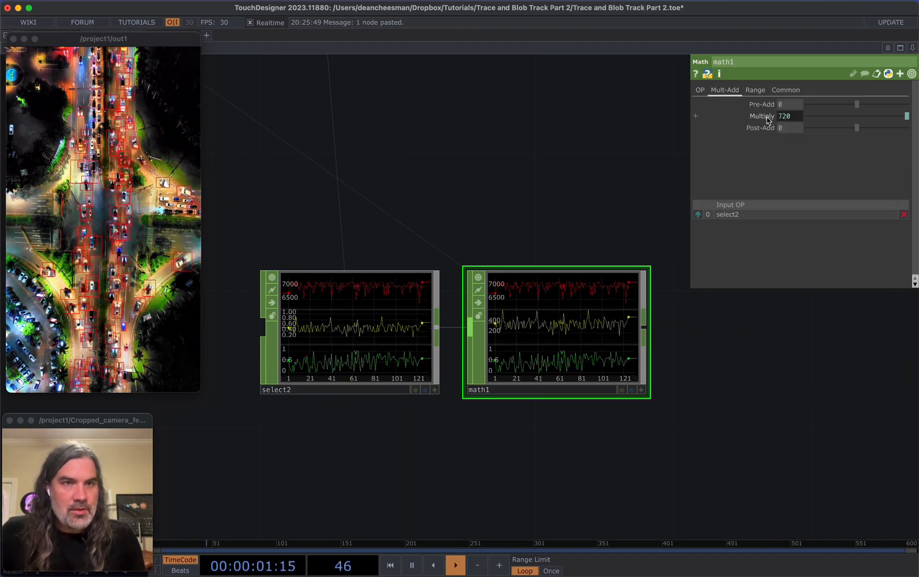
- Rename math1 as math_u_to_pixels
{"action": "key", "text": "shift+h"}
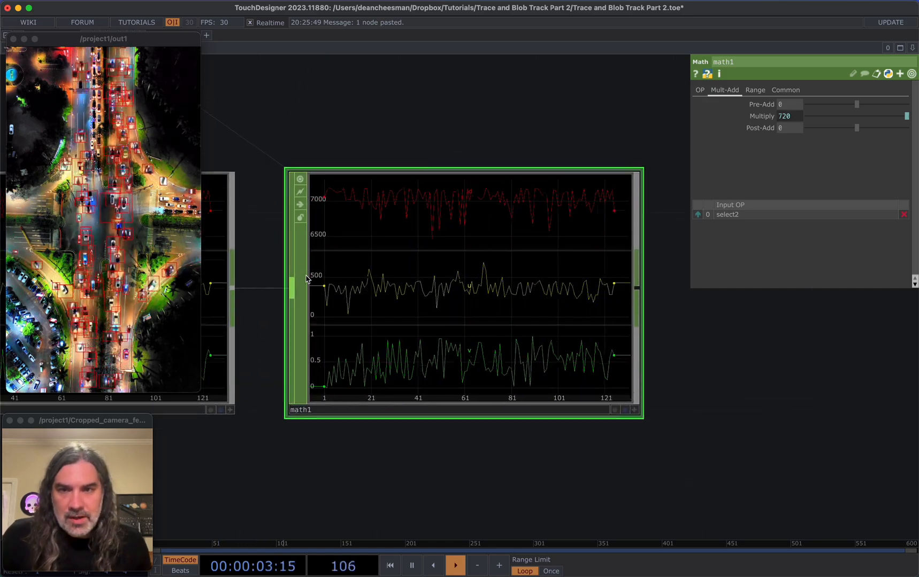
{"action": "left_click_drag", "start_coordinate": [642, 377], "coordinate": [530, 377]}
{"action": "scroll", "coordinate": [526, 332], "scroll_direction": "down", "scroll_amount": 4}
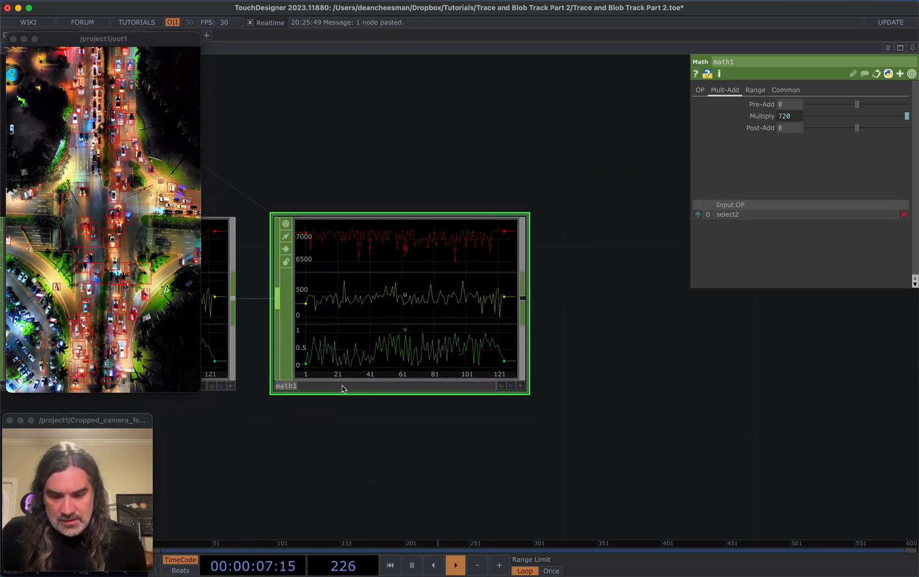
{"action": "key", "text": "BackSpace"}
{"action": "type", "text": "_"}
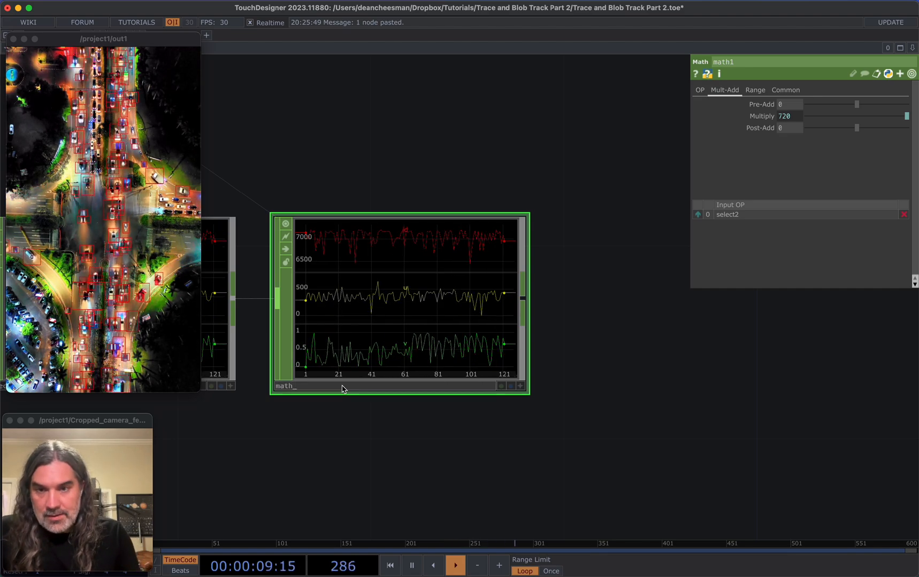
{"action": "type", "text": "u_to_pixels"}
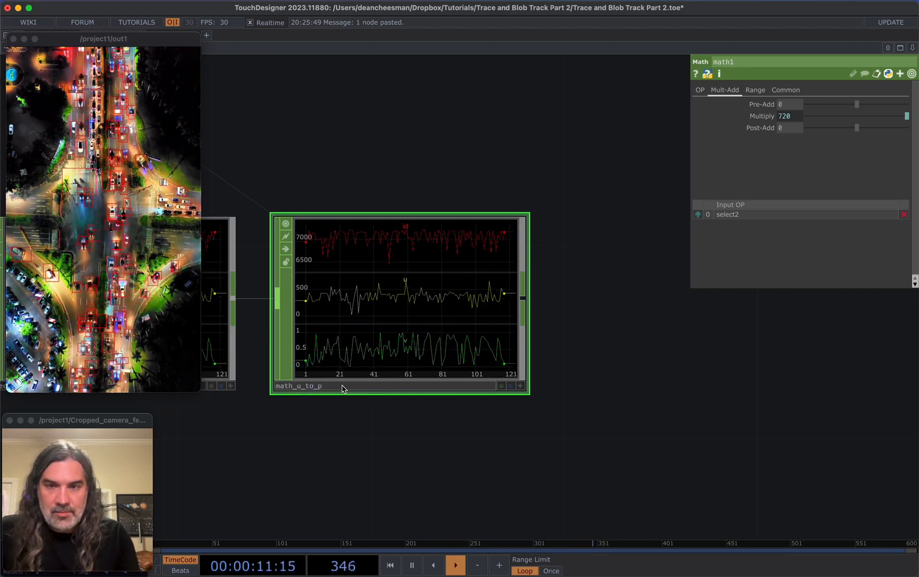
{"action": "key", "text": "Return"}
- Add a second Math CHOP fed by math_u_to_pixels and name it math_v_to_pixels
{"action": "scroll", "coordinate": [452, 427], "scroll_direction": "down", "scroll_amount": 5}
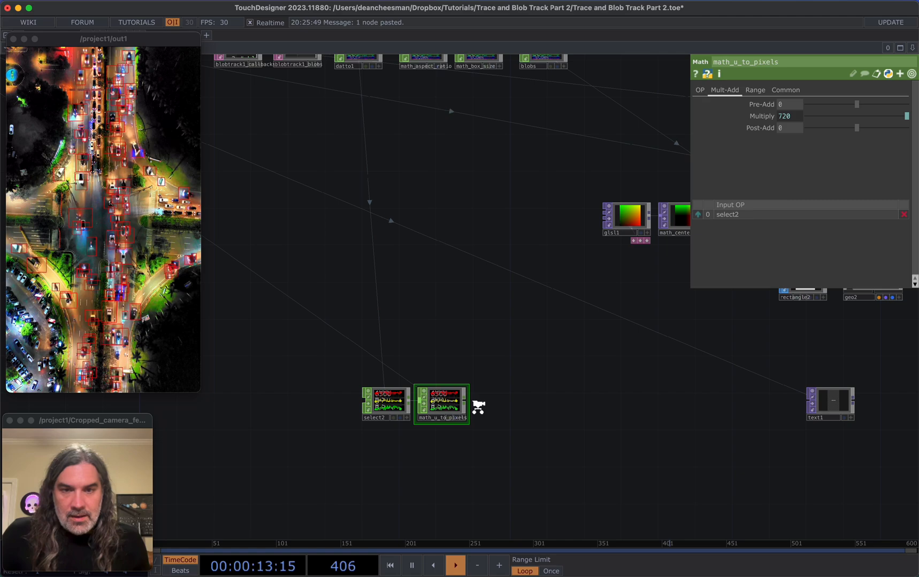
{"action": "scroll", "coordinate": [447, 394], "scroll_direction": "up", "scroll_amount": 4}
{"action": "right_click", "coordinate": [446, 395]}
{"action": "type", "text": "math"}
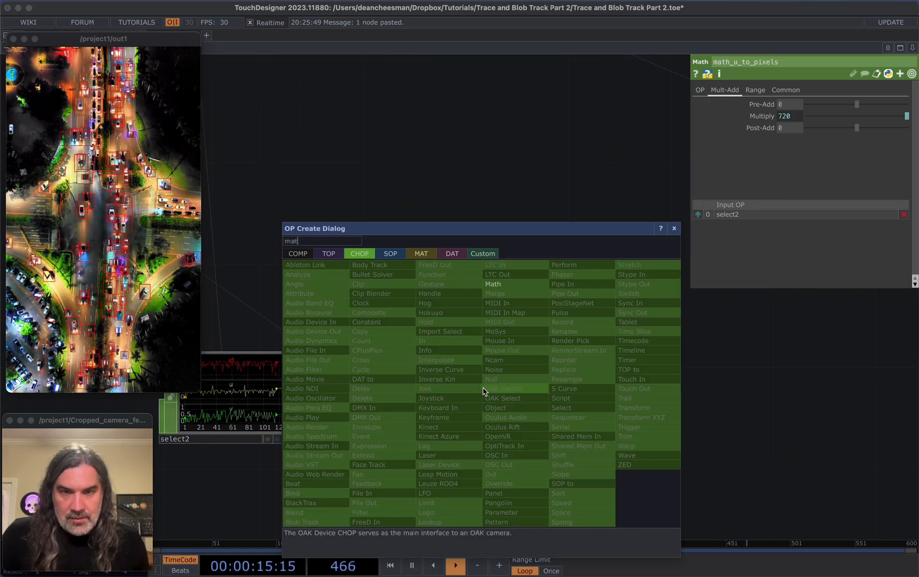
{"action": "key", "text": "Return"}
{"action": "left_click", "coordinate": [463, 400]}
{"action": "type", "text": "math"}
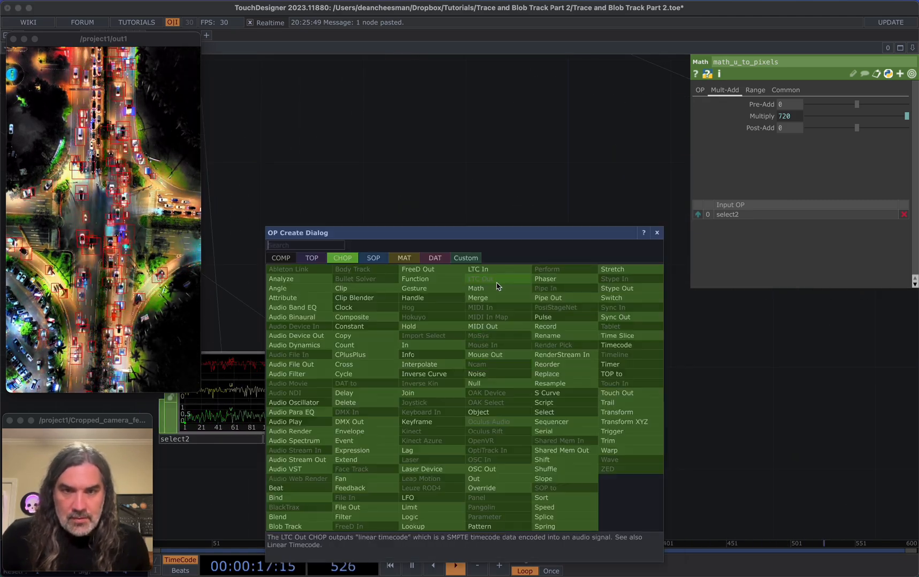
{"action": "key", "text": "Return"}
{"action": "left_click", "coordinate": [556, 401]}
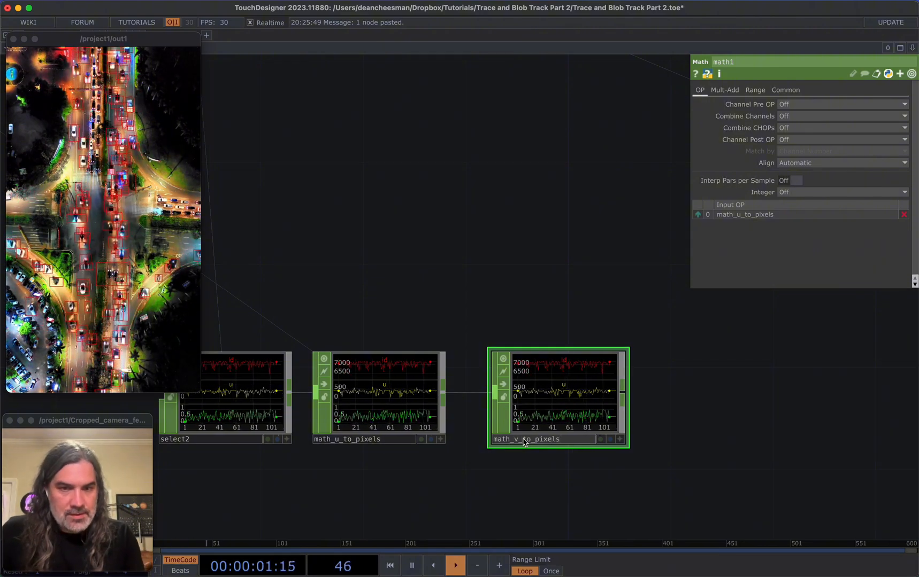
- Restrict math_v_to_pixels' Scope to the v channel and set its Multiply to the video's height, 1280, by expression
{"action": "left_click", "coordinate": [786, 90]}
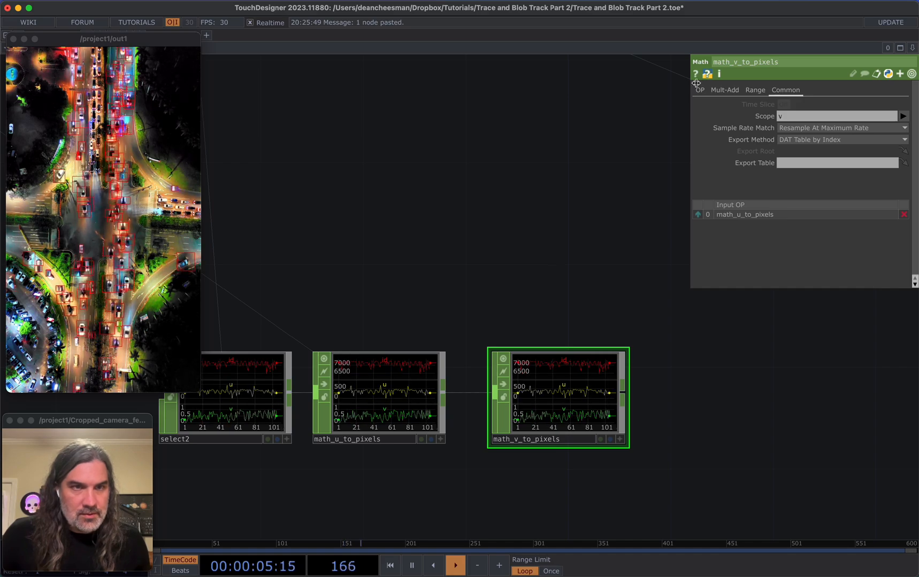
{"action": "left_click", "coordinate": [735, 91]}
{"action": "type", "text": "op('vid"}
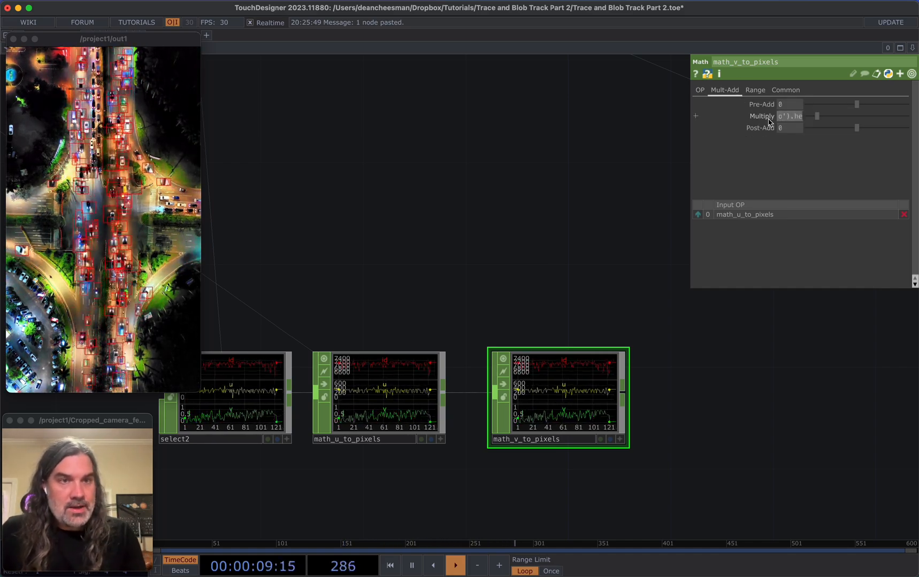
{"action": "scroll", "coordinate": [589, 378], "scroll_direction": "up", "scroll_amount": 5}
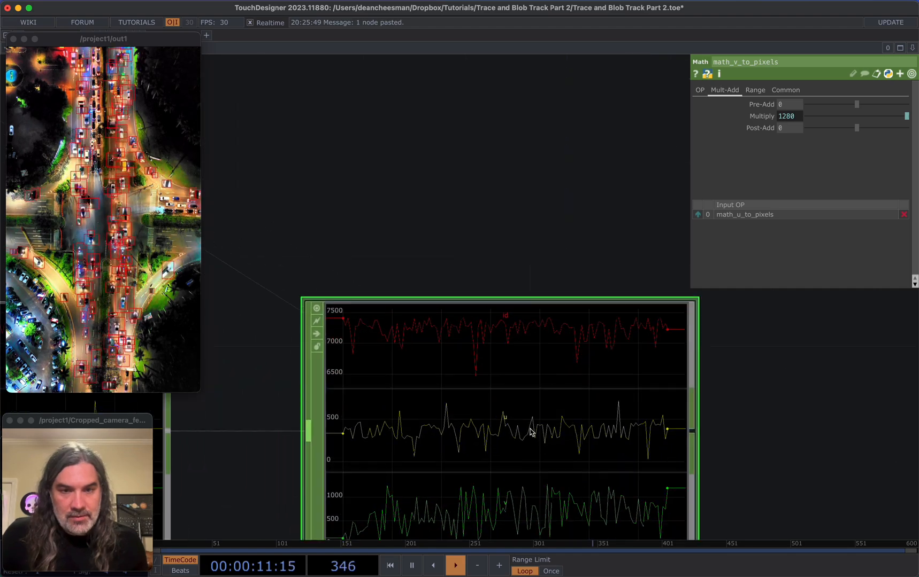
{"action": "scroll", "coordinate": [499, 198], "scroll_direction": "down", "scroll_amount": 2}
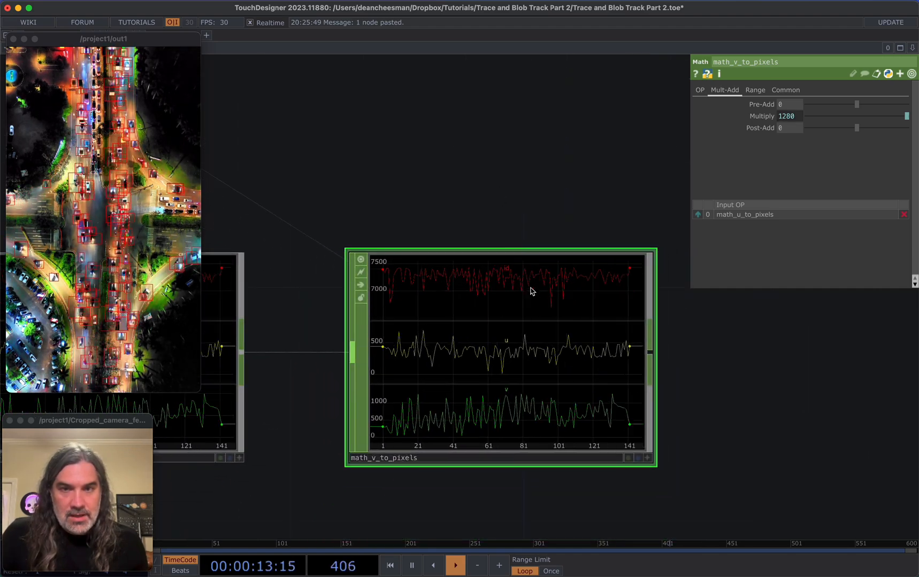
- Add a Rename CHOP to the right of math_v_to_pixels, fed by its output
{"action": "scroll", "coordinate": [546, 397], "scroll_direction": "right", "scroll_amount": 3}
{"action": "scroll", "coordinate": [529, 390], "scroll_direction": "down", "scroll_amount": 3}
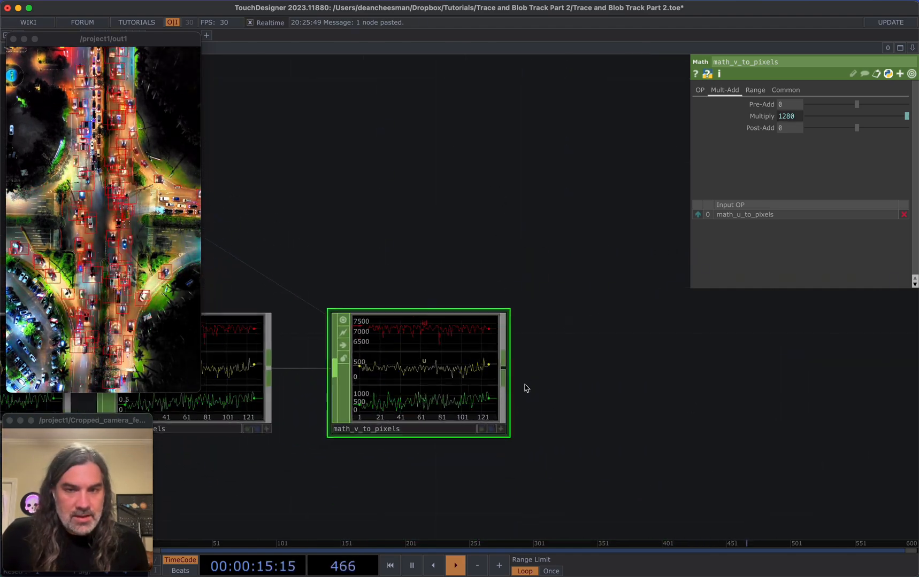
{"action": "left_click", "coordinate": [556, 372]}
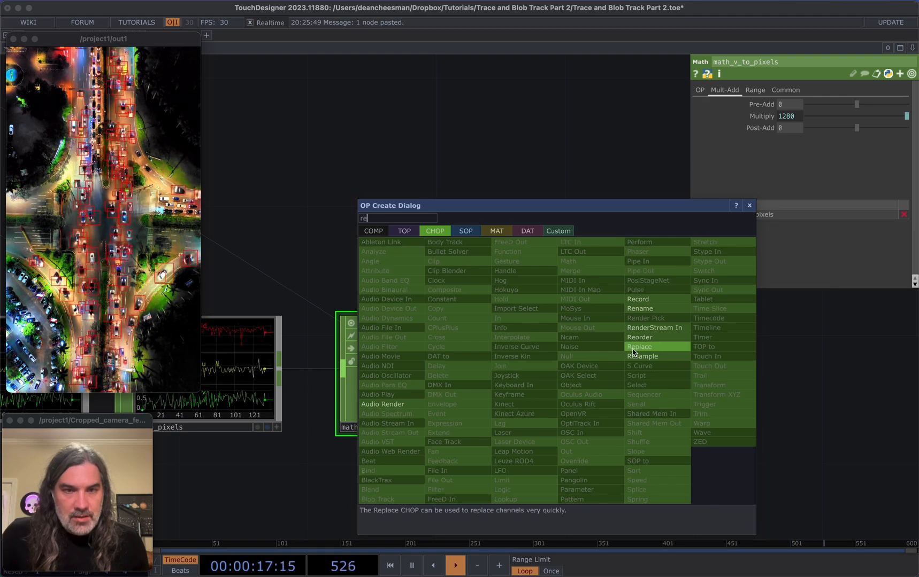
{"action": "left_click", "coordinate": [647, 316]}
{"action": "left_click", "coordinate": [614, 369]}
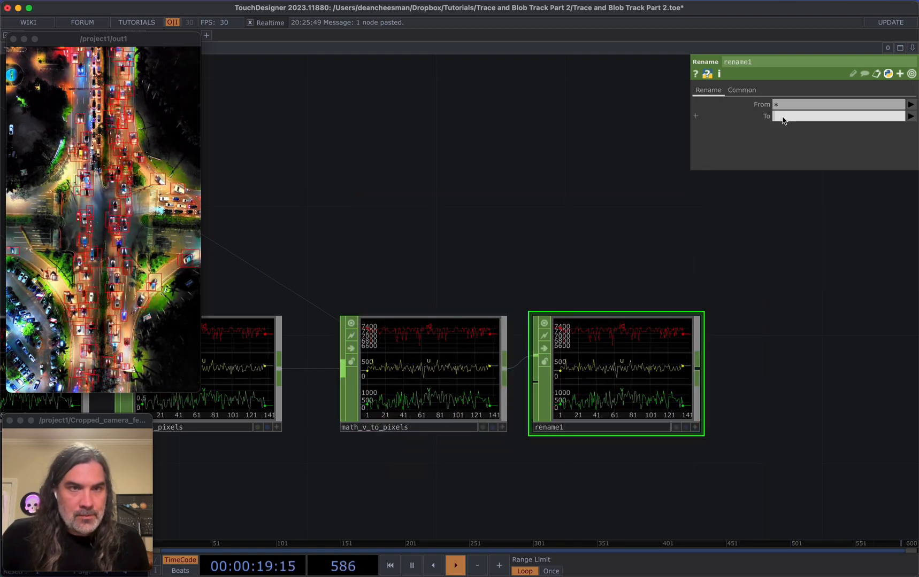
- Set rename1's To names to text x y for the id, u and v channels
{"action": "type", "text": "id"}
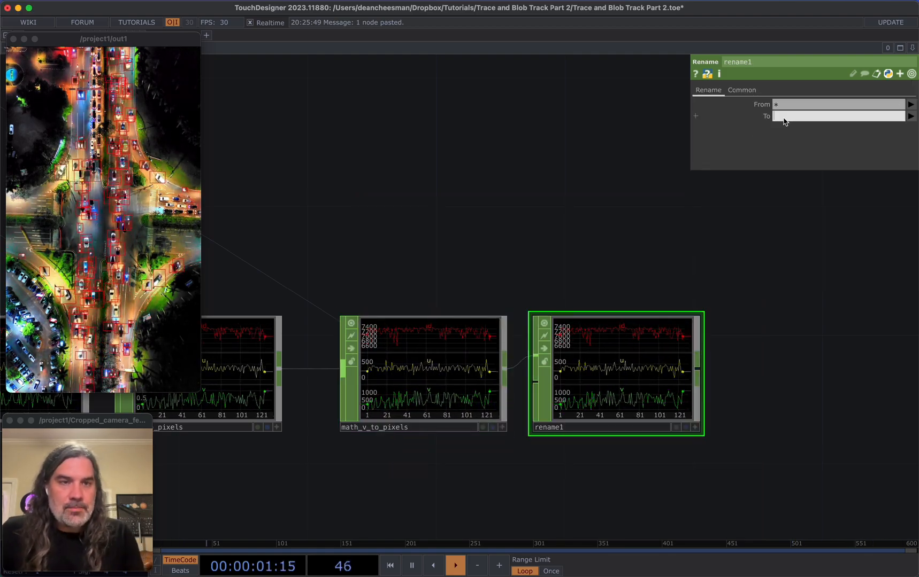
{"action": "key", "text": "BackSpace"}
{"action": "key", "text": "BackSpace"}
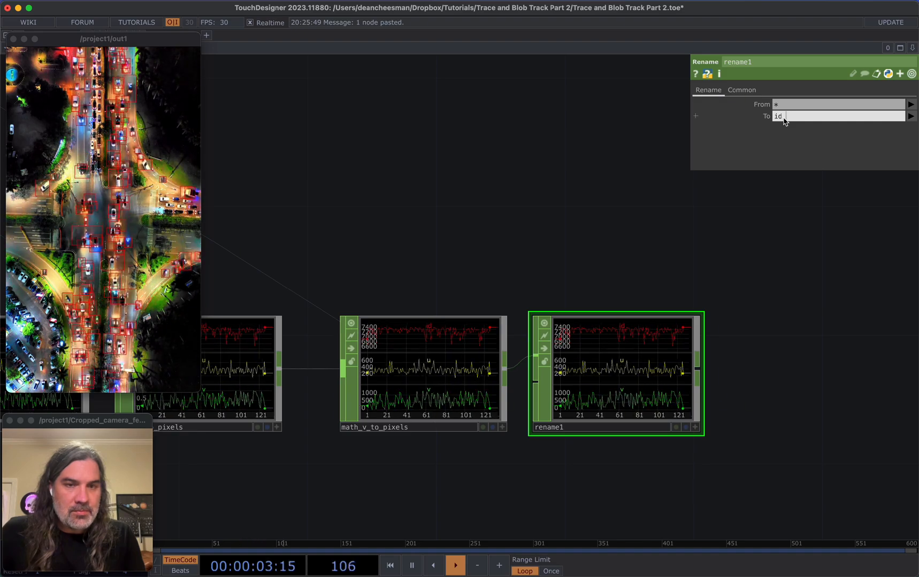
{"action": "type", "text": "text"}
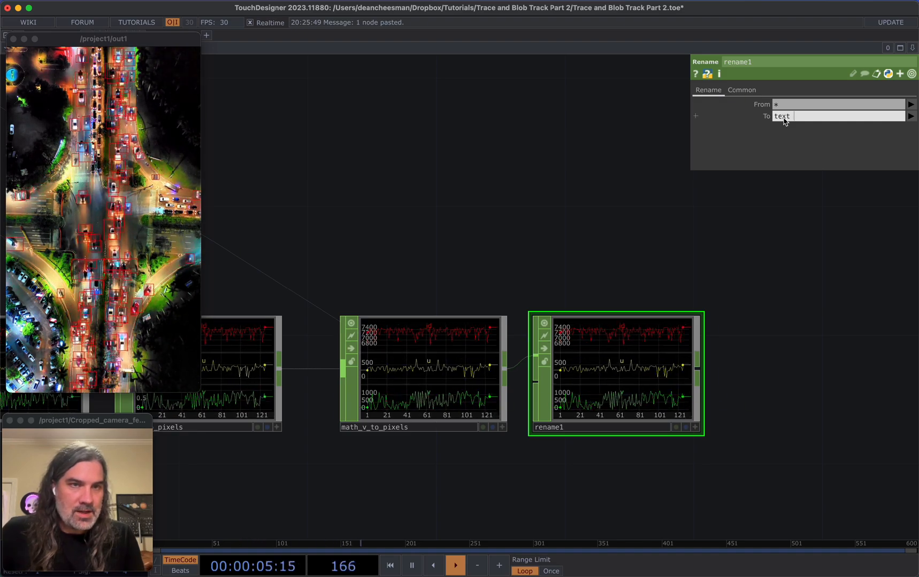
{"action": "type", "text": " x"}
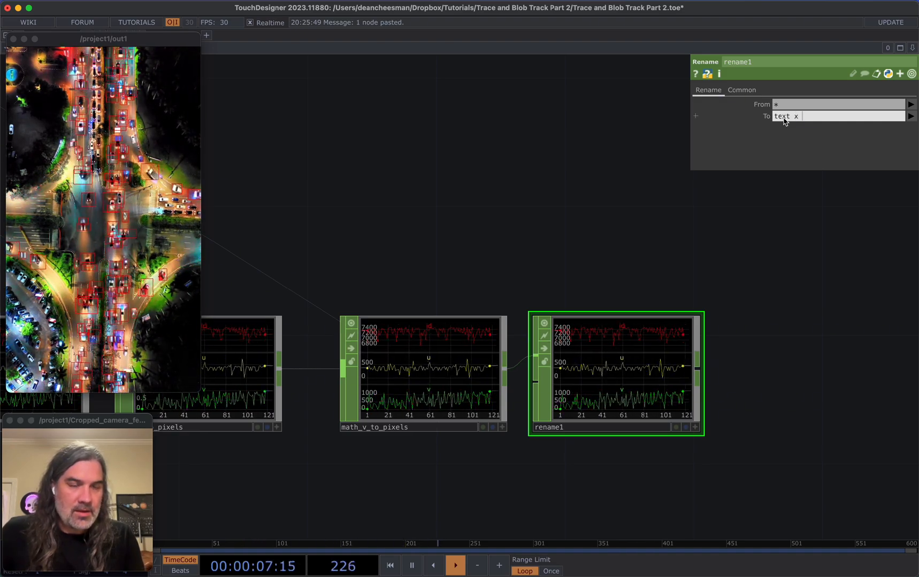
{"action": "type", "text": " y"}
{"action": "key", "text": "Return"}
{"action": "scroll", "coordinate": [521, 189], "scroll_direction": "down", "scroll_amount": 10}
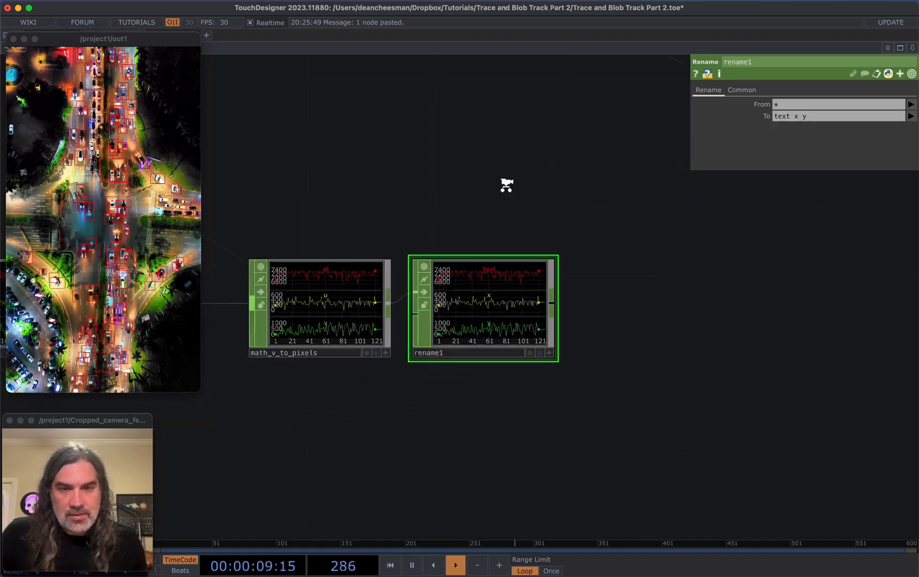
- Add a Null CHOP to the right of rename1, fed by its output
{"action": "scroll", "coordinate": [530, 205], "scroll_direction": "up", "scroll_amount": 8}
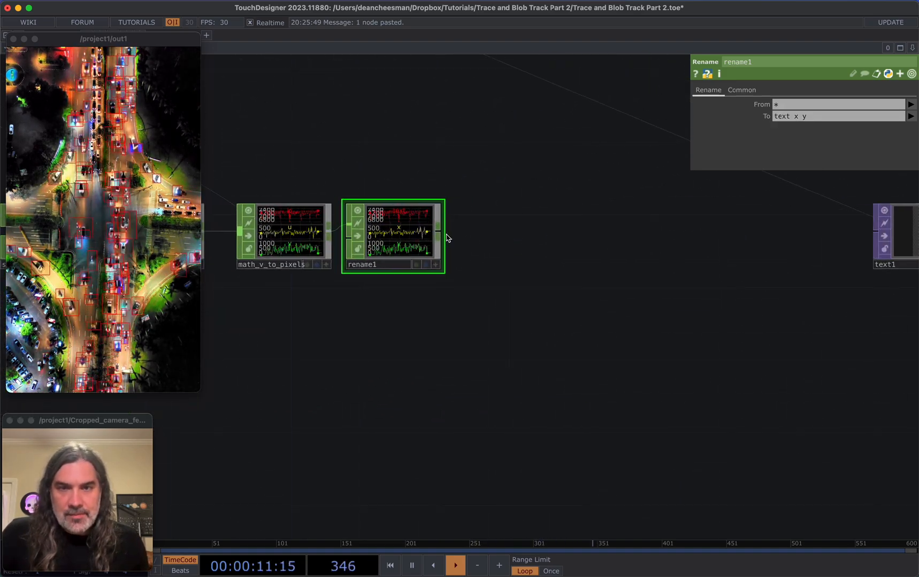
{"action": "right_click", "coordinate": [445, 237]}
{"action": "left_click", "coordinate": [498, 221]}
{"action": "left_click", "coordinate": [516, 237]}
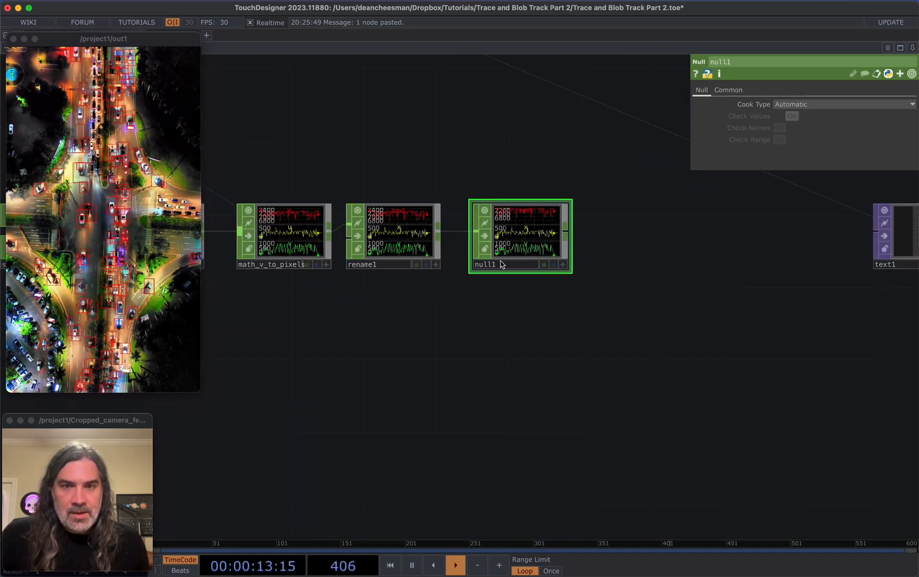
- Rename the new Null CHOP as text_data_in
{"action": "left_click", "coordinate": [502, 265]}
{"action": "type", "text": "re"}
{"action": "key", "text": "BackSpace"}
{"action": "key", "text": "BackSpace"}
{"action": "type", "text": "tex"}
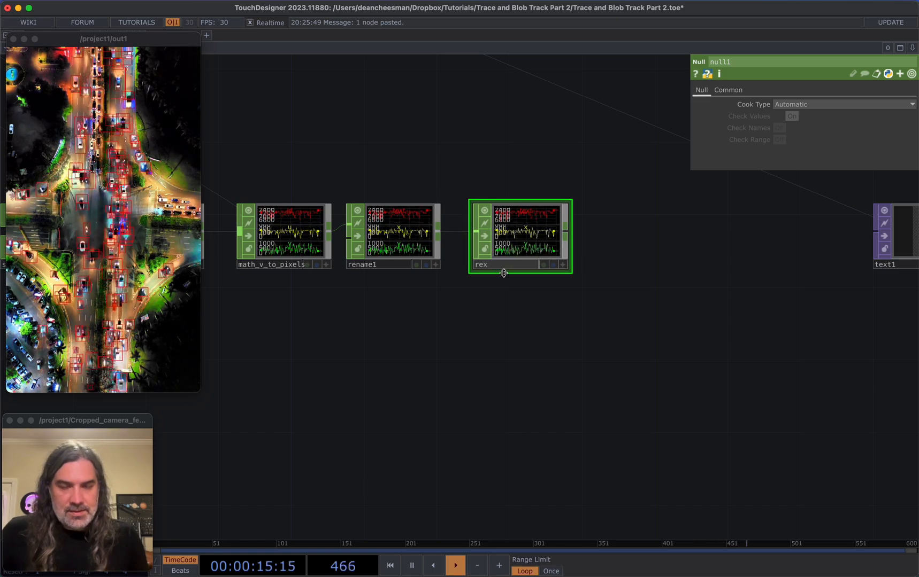
{"action": "type", "text": "t_data_in"}
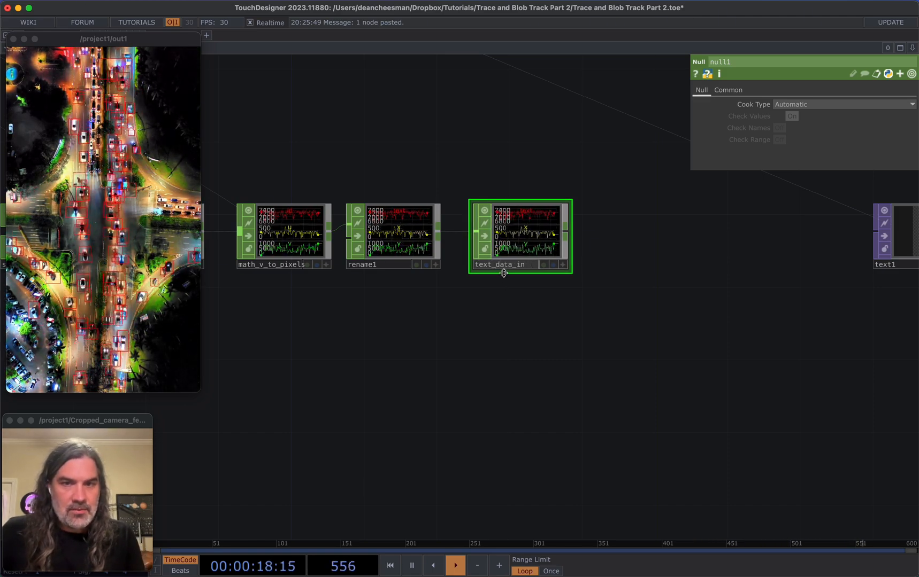
{"action": "key", "text": "Return"}
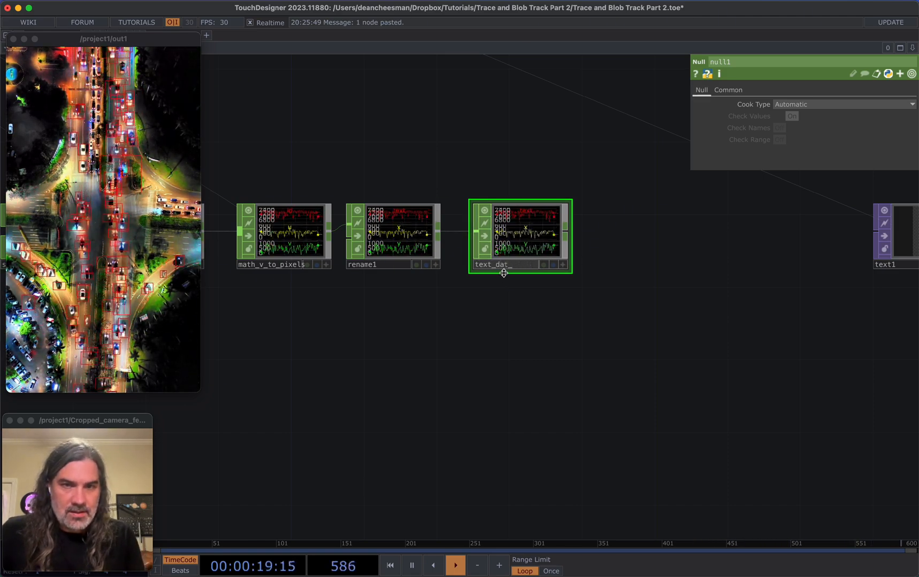
- Add a CHOP to DAT fed by text_dat_info, placed to its right, and turn on Include Names
{"action": "right_click", "coordinate": [565, 231]}
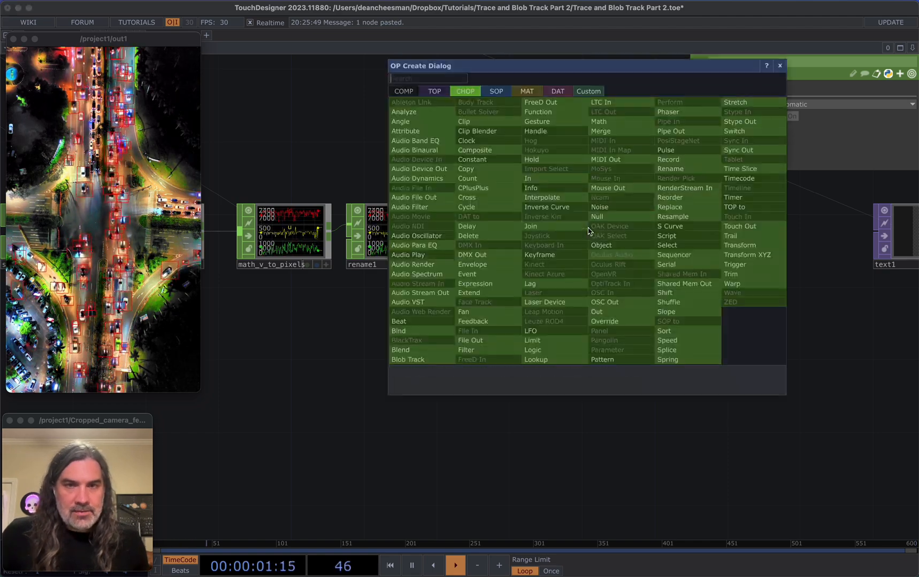
{"action": "left_click", "coordinate": [557, 91]}
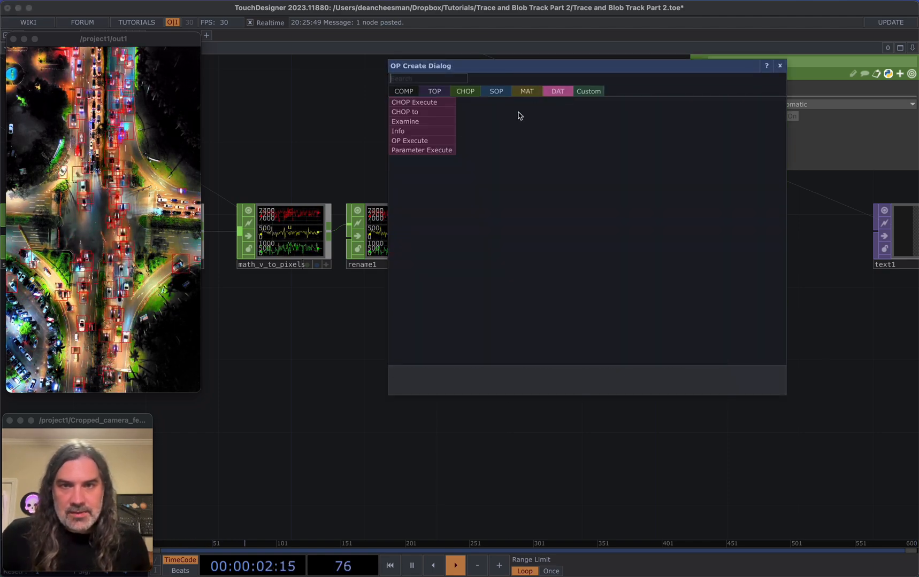
{"action": "left_click", "coordinate": [426, 112]}
{"action": "left_click", "coordinate": [675, 266]}
{"action": "scroll", "coordinate": [644, 230], "scroll_direction": "up", "scroll_amount": 3}
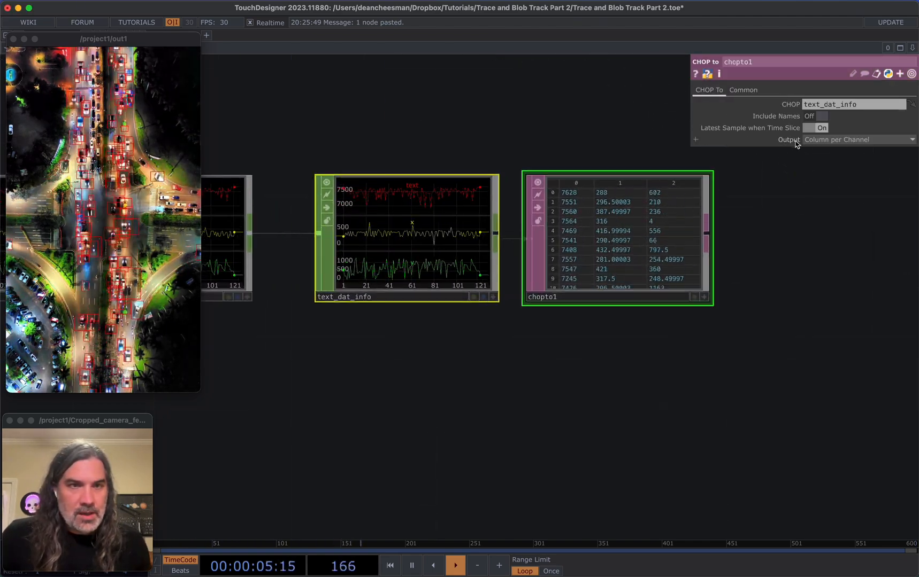
{"action": "left_click", "coordinate": [816, 116]}
{"action": "scroll", "coordinate": [596, 206], "scroll_direction": "up", "scroll_amount": 1}
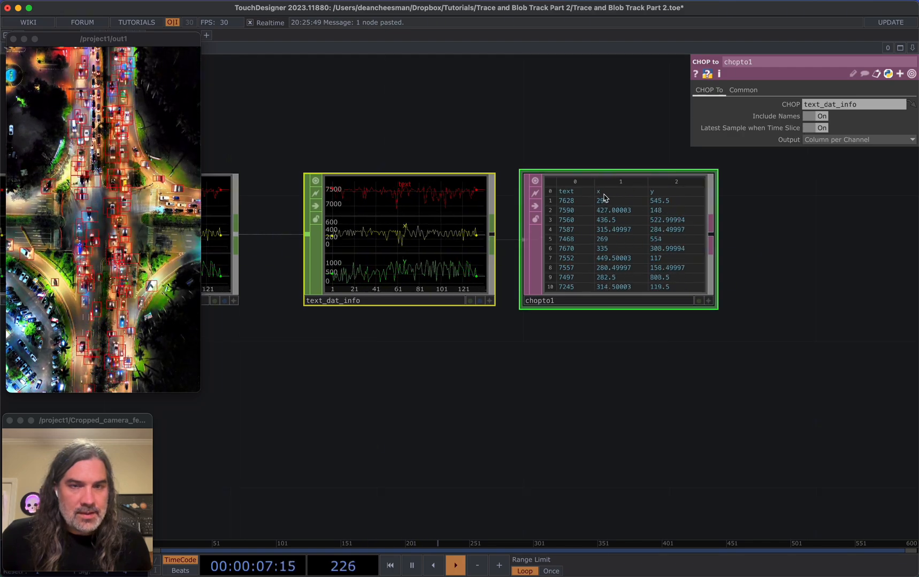
- Add a Null DAT after chopto1, fed by its output, and rename it text_spec_dat
{"action": "scroll", "coordinate": [503, 272], "scroll_direction": "right", "scroll_amount": 10}
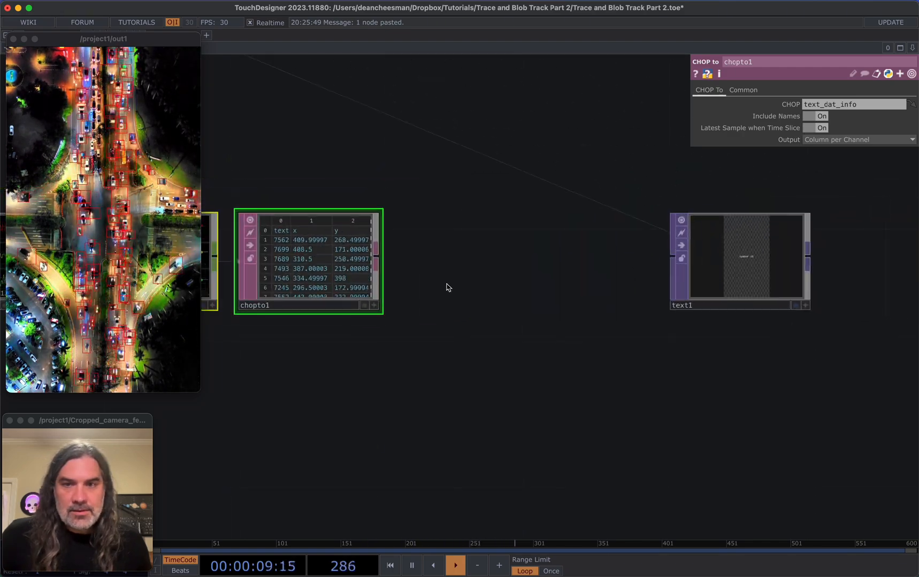
{"action": "left_click", "coordinate": [423, 262]}
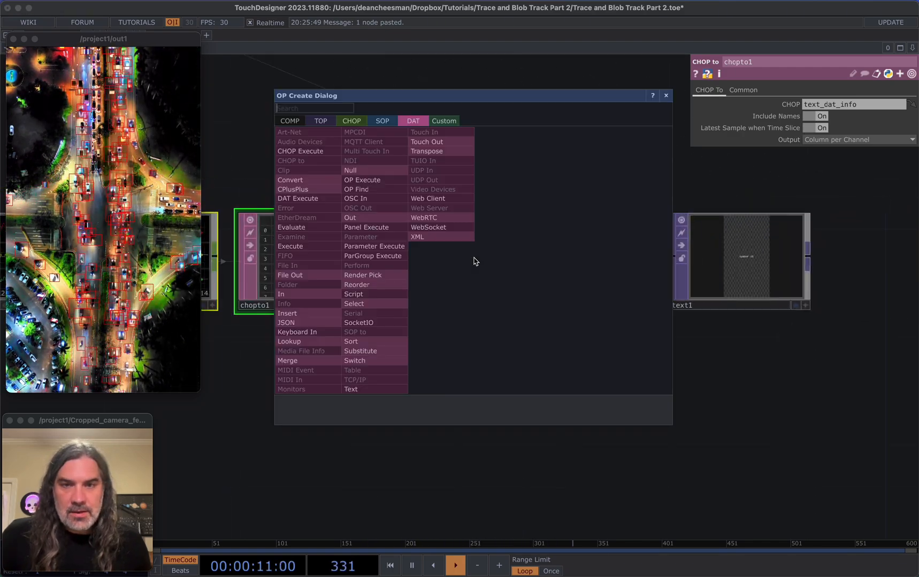
{"action": "left_click", "coordinate": [369, 170]}
{"action": "left_click", "coordinate": [509, 277]}
{"action": "left_click_drag", "start_coordinate": [509, 276], "coordinate": [502, 266]}
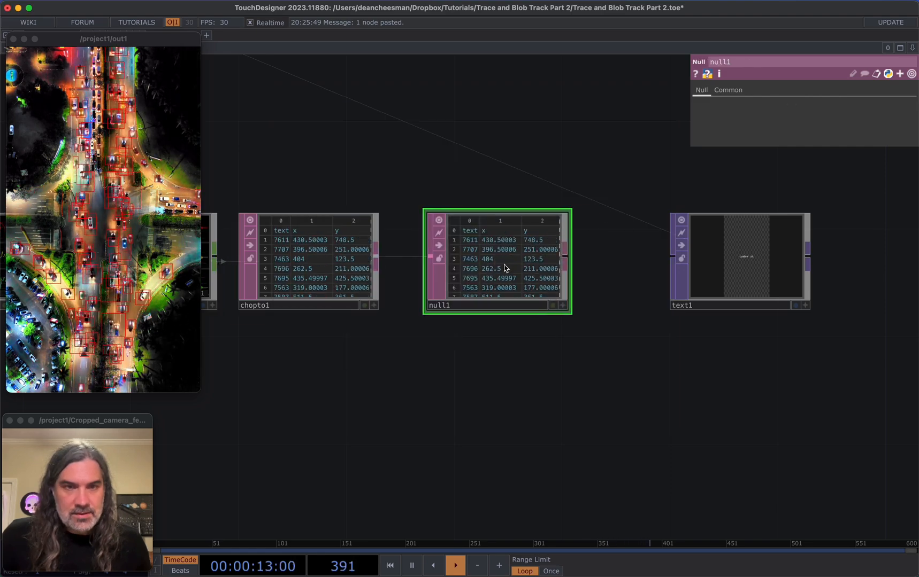
{"action": "left_click", "coordinate": [484, 309]}
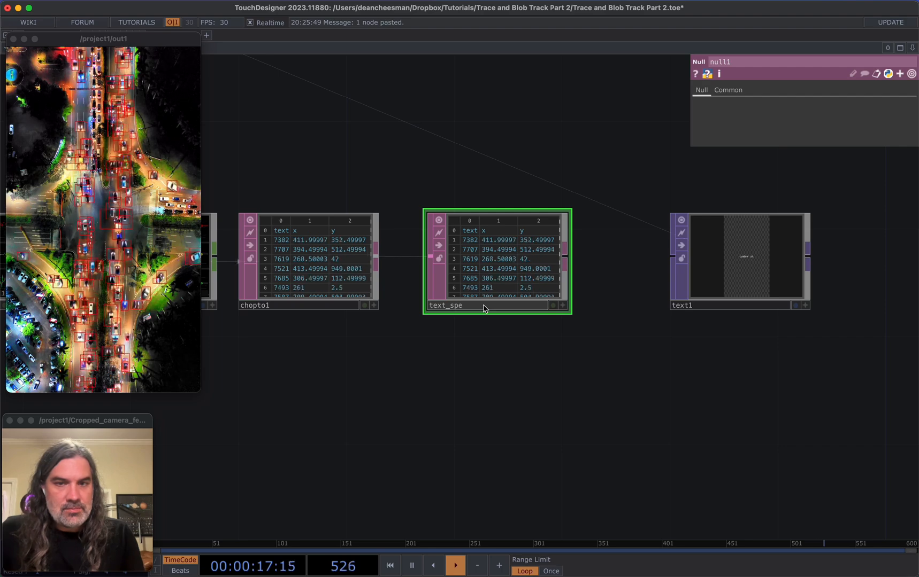
{"action": "type", "text": "text_spec_dat"}
- Assign text_spec_dat as the Specification DAT of text1
{"action": "left_click", "coordinate": [779, 283]}
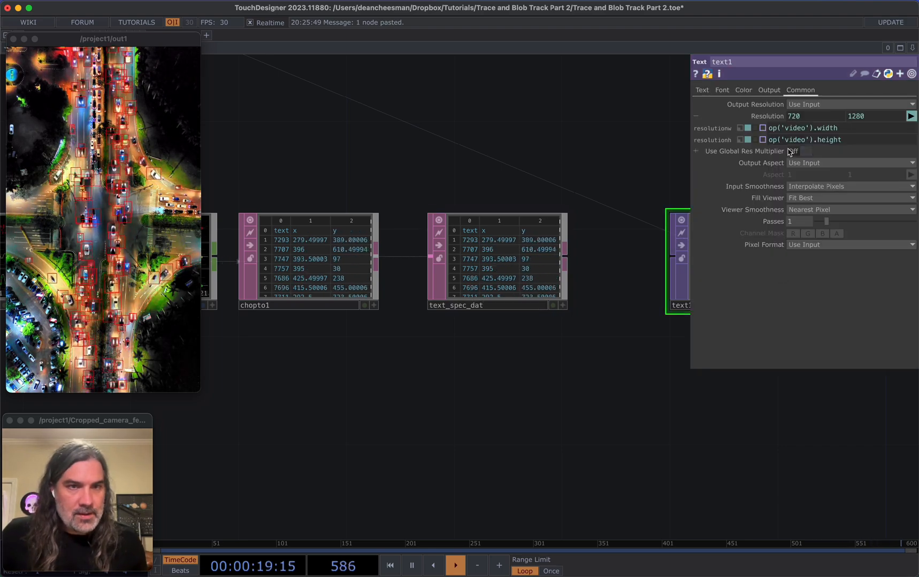
{"action": "left_click", "coordinate": [707, 91]}
{"action": "left_click_drag", "start_coordinate": [436, 294], "coordinate": [834, 160]}
{"action": "scroll", "coordinate": [535, 225], "scroll_direction": "right", "scroll_amount": 5}
{"action": "key", "text": "shift+h"}
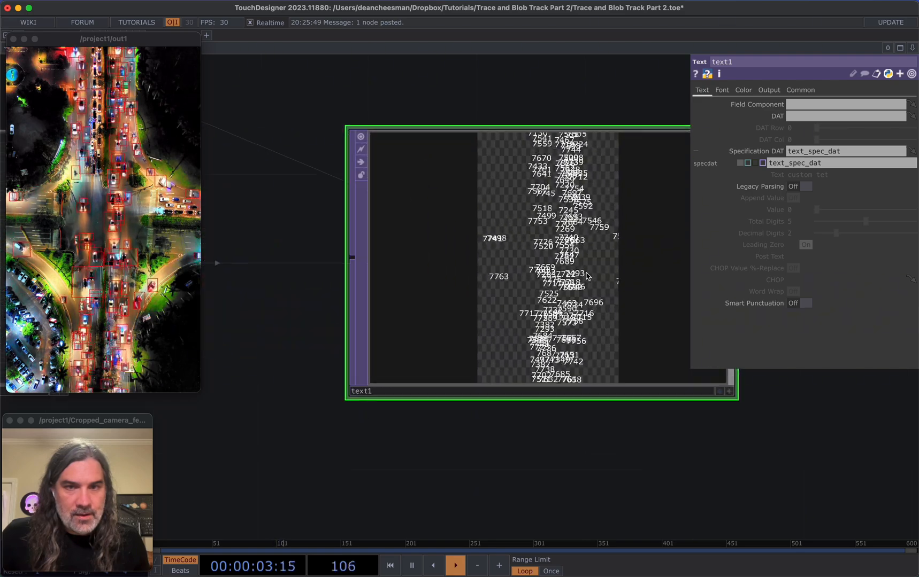
{"action": "scroll", "coordinate": [585, 283], "scroll_direction": "up", "scroll_amount": 1}
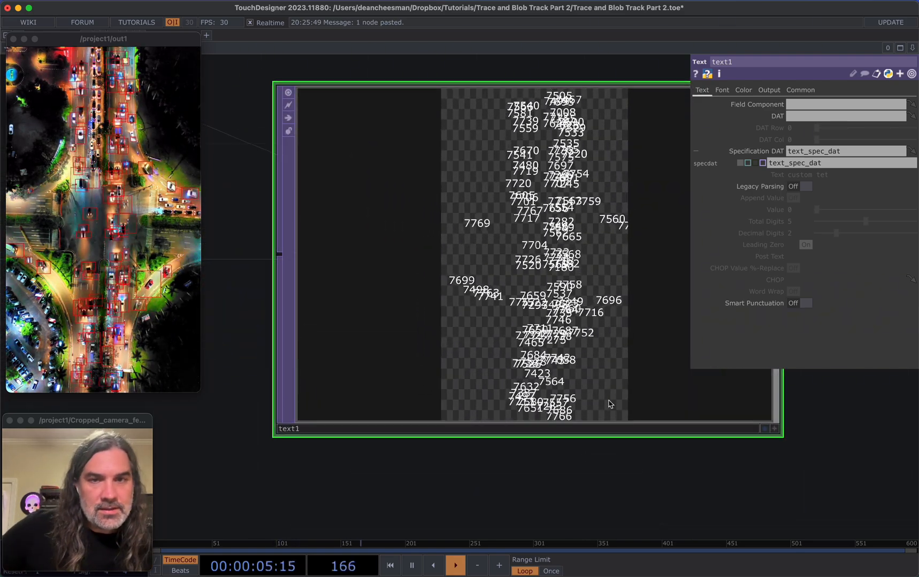
- Try DIN Alternate as the font of text1
{"action": "left_click", "coordinate": [722, 91]}
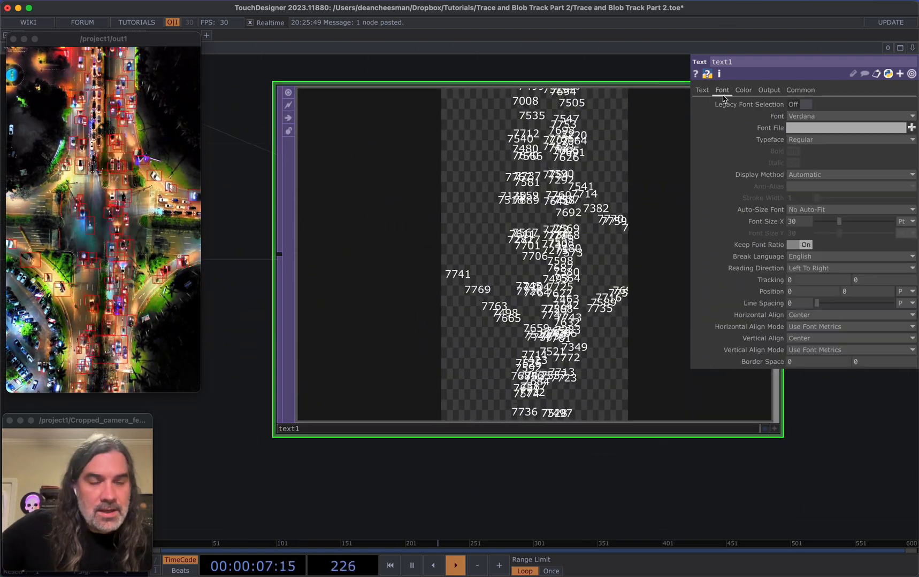
{"action": "left_click", "coordinate": [818, 116]}
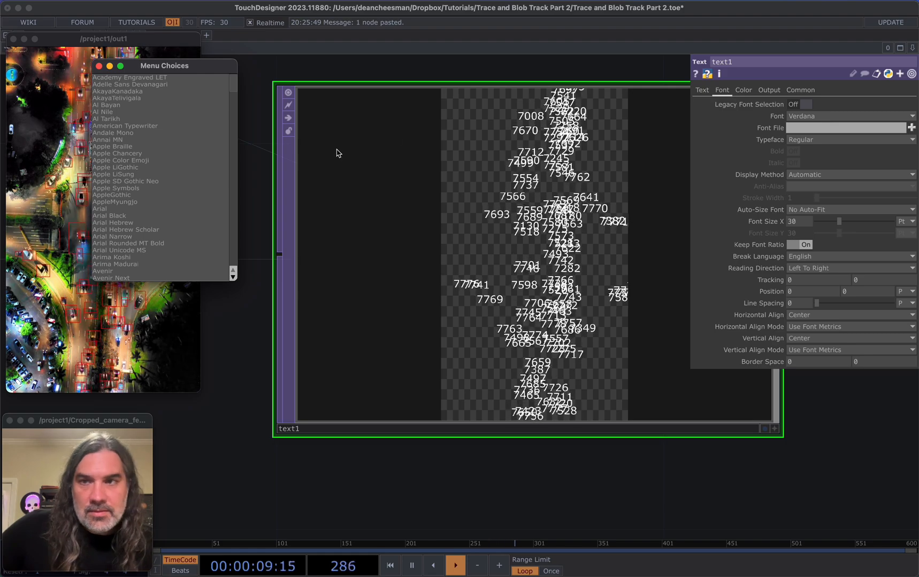
{"action": "scroll", "coordinate": [144, 163], "scroll_direction": "down", "scroll_amount": 5}
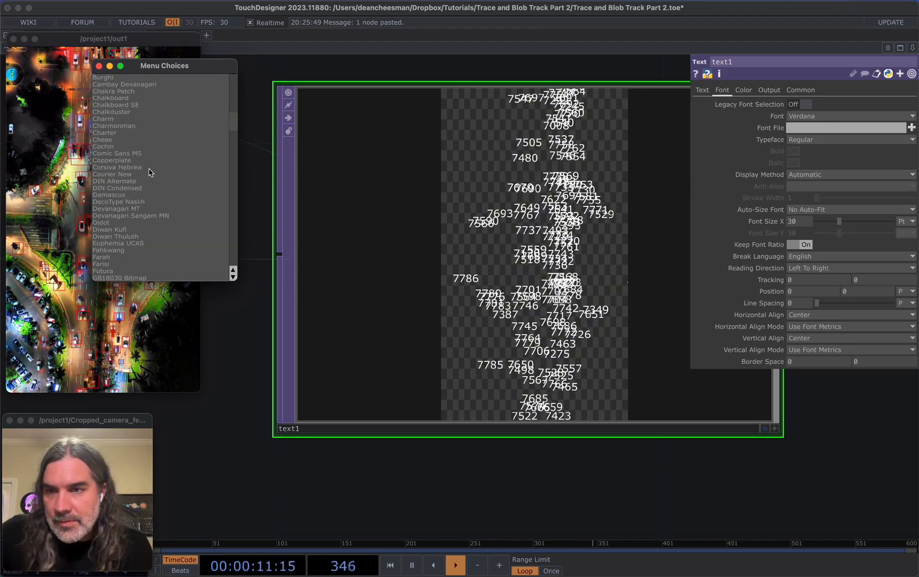
{"action": "left_click", "coordinate": [127, 181]}
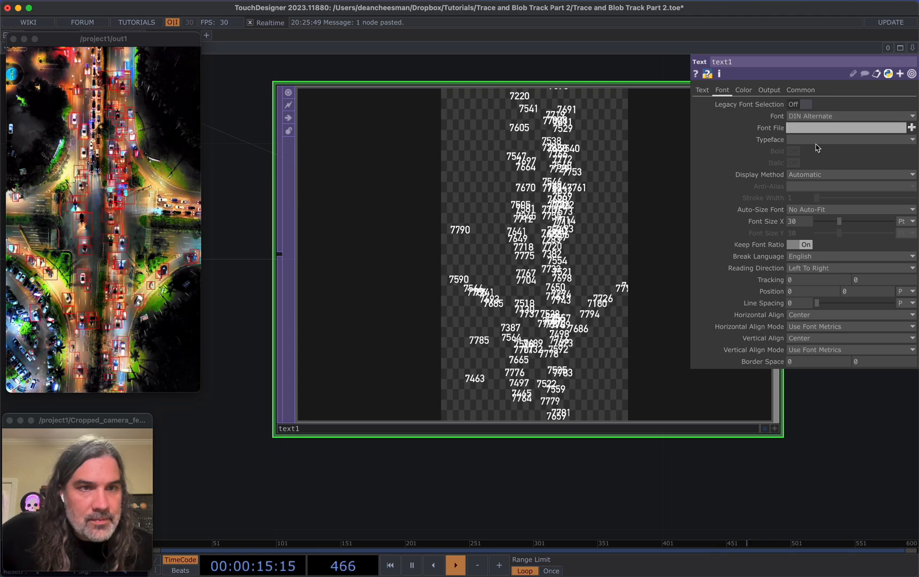
- Set text1's font to Courier New and reduce its font size to about 13.4 pt
{"action": "left_click", "coordinate": [810, 117]}
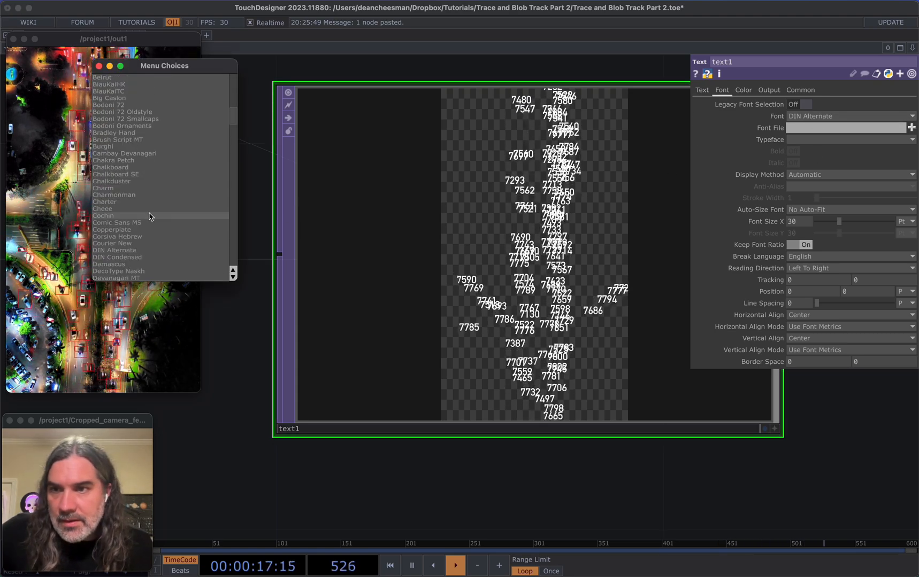
{"action": "left_click", "coordinate": [134, 244]}
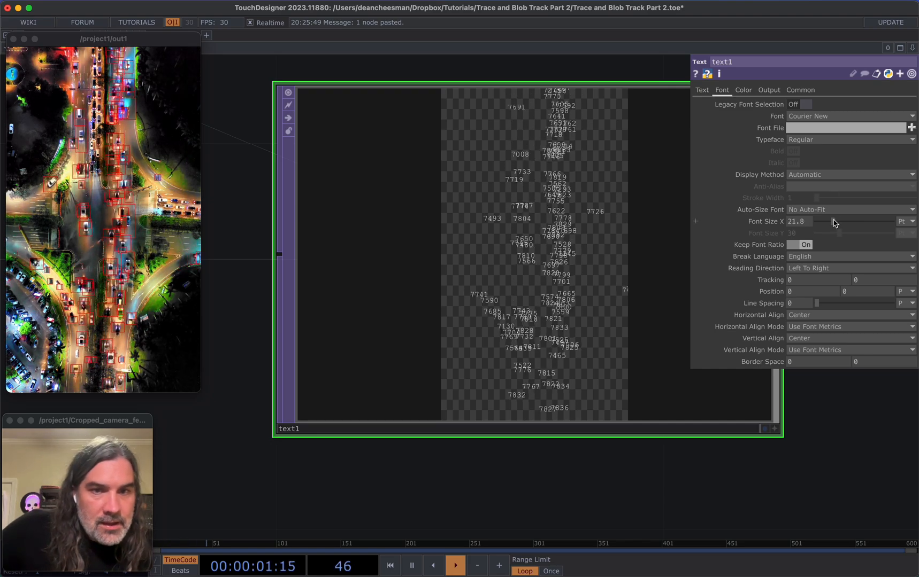
{"action": "left_click_drag", "start_coordinate": [830, 222], "coordinate": [828, 222]}
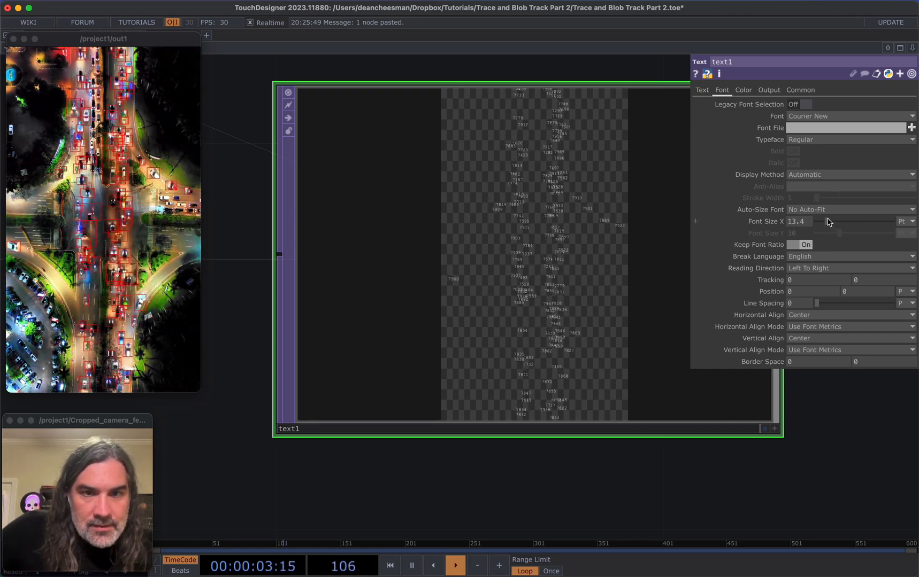
- Set text1's font color to pure red
{"action": "left_click", "coordinate": [743, 90]}
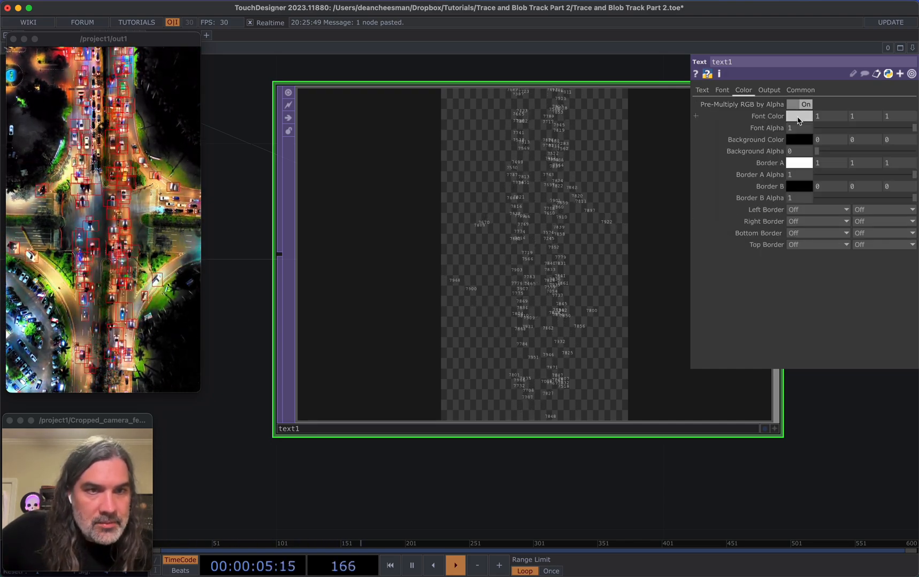
{"action": "left_click", "coordinate": [798, 116]}
{"action": "left_click", "coordinate": [806, 93]}
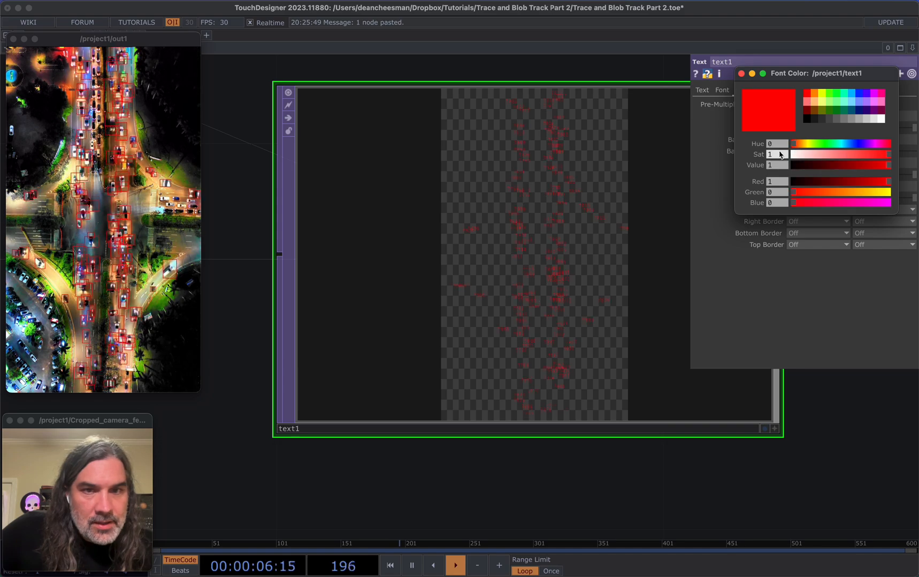
{"action": "left_click", "coordinate": [741, 74]}
- Insert an Over TOP on the wire between over1 and out1
{"action": "scroll", "coordinate": [802, 431], "scroll_direction": "down", "scroll_amount": 5}
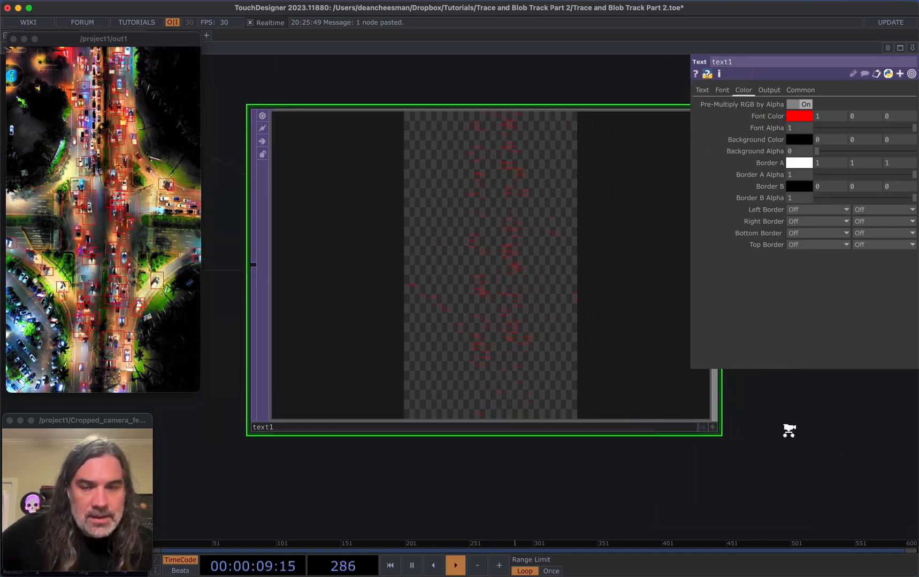
{"action": "left_click_drag", "start_coordinate": [816, 432], "coordinate": [558, 412]}
{"action": "scroll", "coordinate": [576, 409], "scroll_direction": "down", "scroll_amount": 3}
{"action": "scroll", "coordinate": [576, 410], "scroll_direction": "right", "scroll_amount": 5}
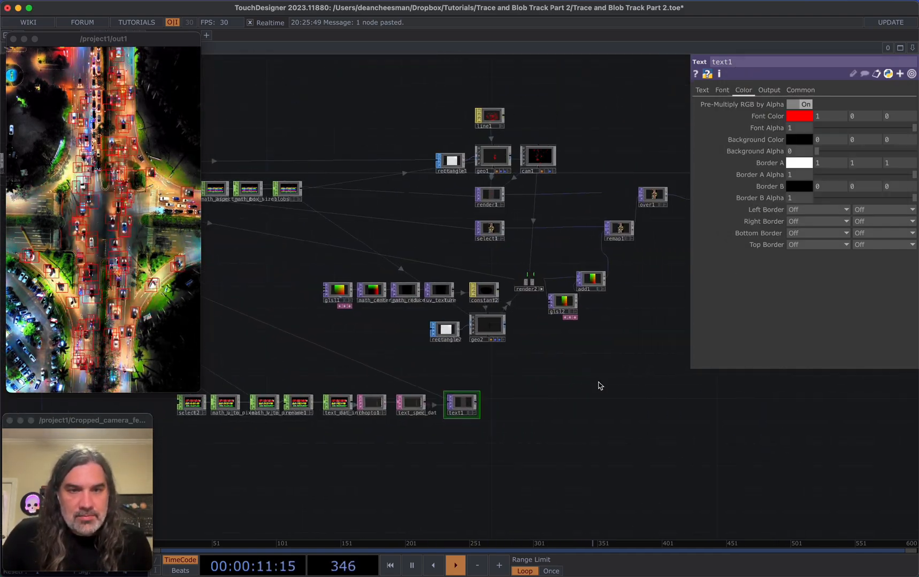
{"action": "left_click_drag", "start_coordinate": [597, 198], "coordinate": [657, 199]}
{"action": "right_click", "coordinate": [600, 200]}
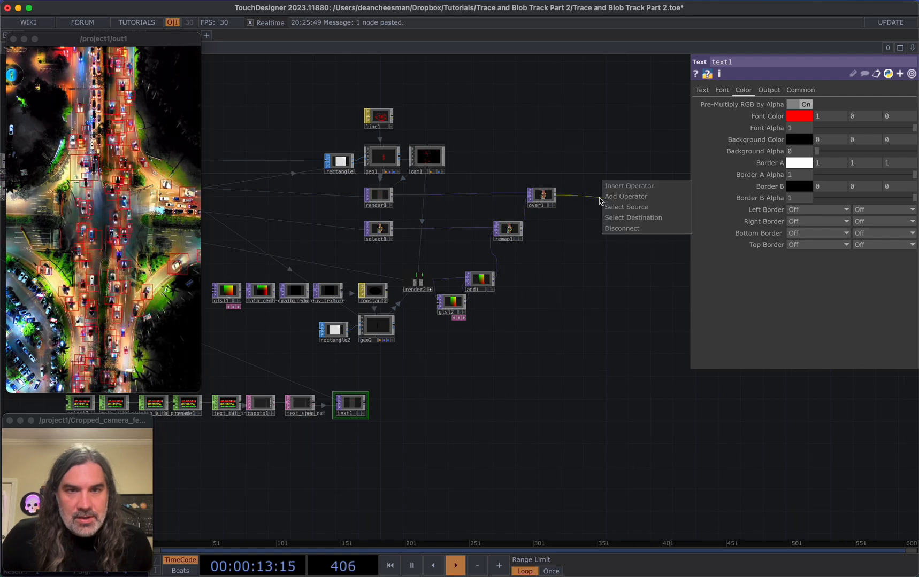
{"action": "left_click", "coordinate": [612, 189]}
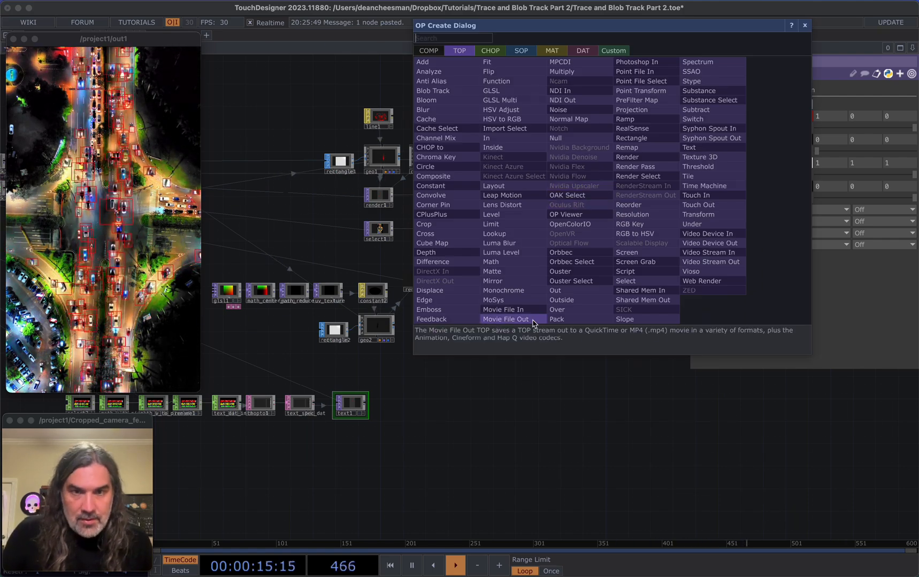
{"action": "left_click", "coordinate": [556, 310]}
{"action": "left_click", "coordinate": [603, 265]}
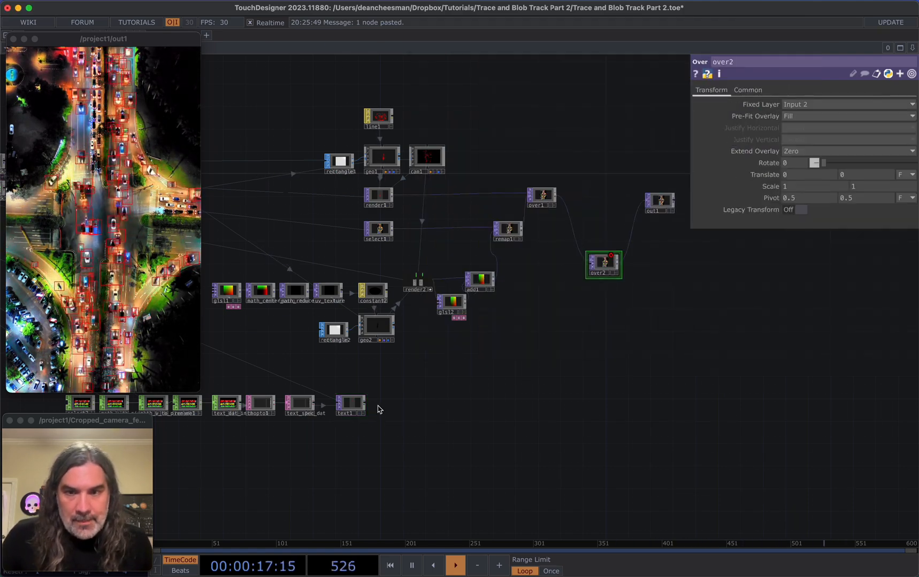
- Wire text1 into over2's first input and over1 into its second, and position over2 between over1 and out1
{"action": "left_click_drag", "start_coordinate": [581, 251], "coordinate": [590, 261]}
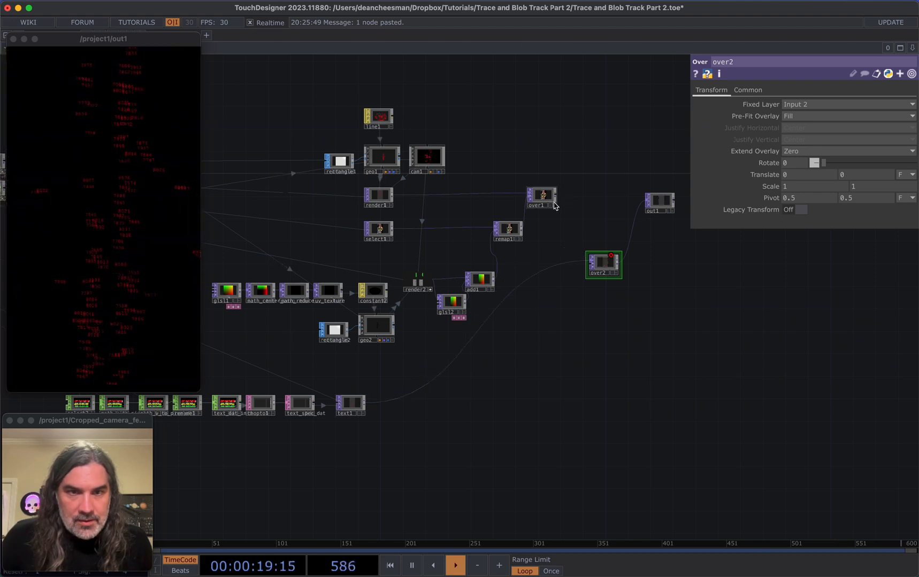
{"action": "mouse_move", "coordinate": [554, 198]}
{"action": "left_mouse_down"}
{"action": "mouse_move", "coordinate": [570, 239]}
{"action": "mouse_move", "coordinate": [554, 198]}
{"action": "left_mouse_up"}
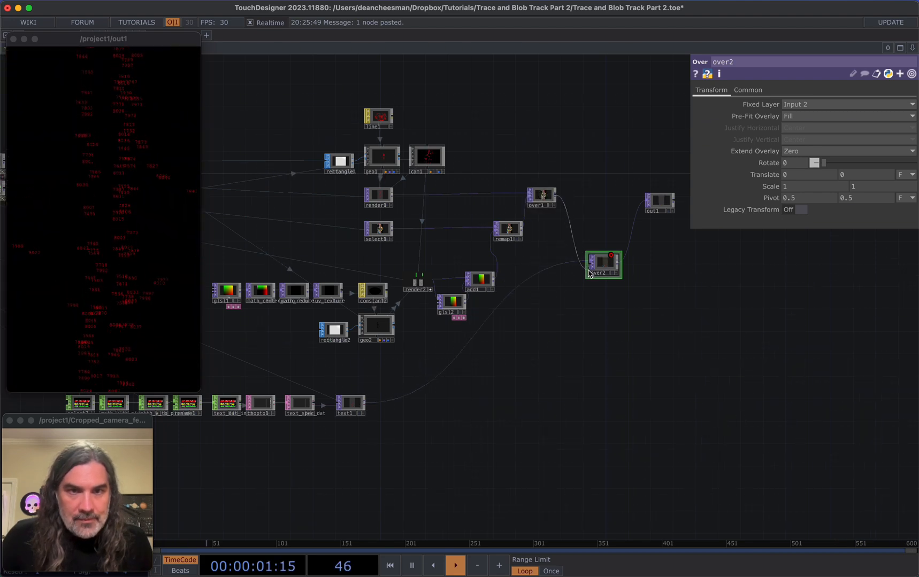
{"action": "left_click_drag", "start_coordinate": [589, 273], "coordinate": [597, 205]}
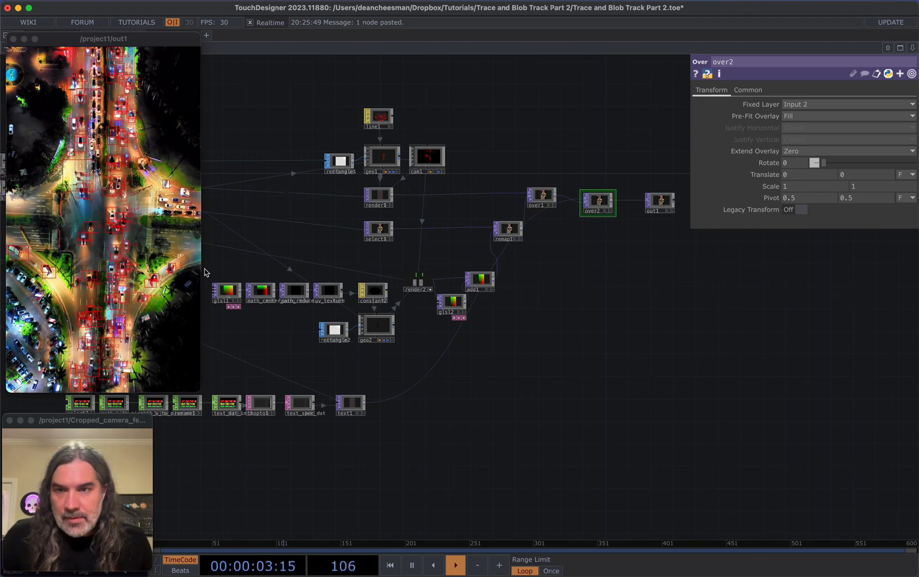
- Enlarge the out1 viewer window to examine the id labels over the tracked cars, and shrink it back
{"action": "left_click_drag", "start_coordinate": [202, 269], "coordinate": [321, 269]}
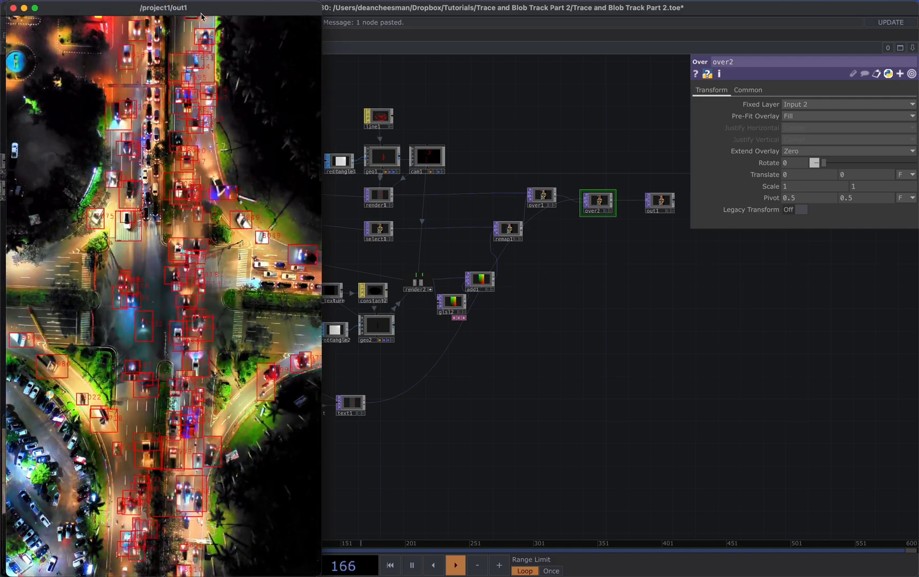
{"action": "left_click_drag", "start_coordinate": [199, 6], "coordinate": [505, 15]}
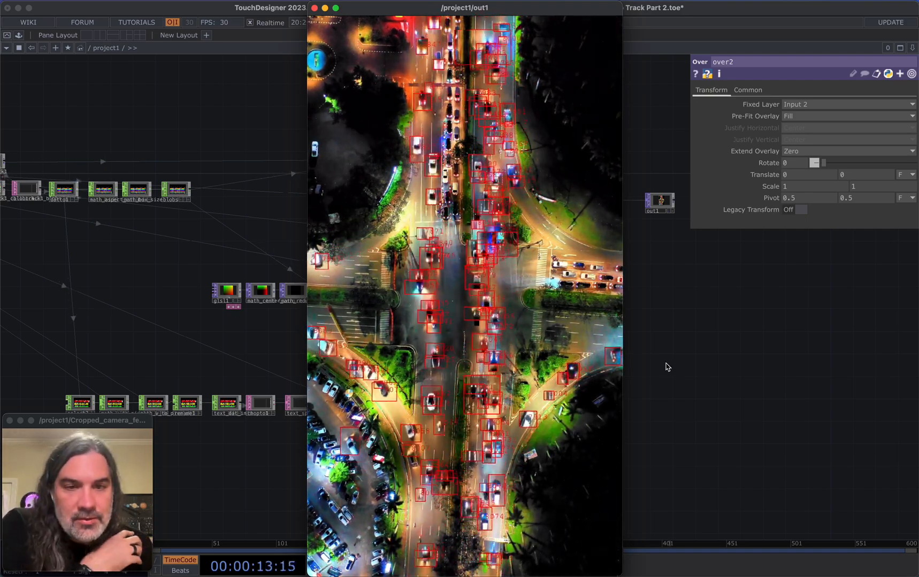
{"action": "left_click_drag", "start_coordinate": [624, 389], "coordinate": [495, 388]}
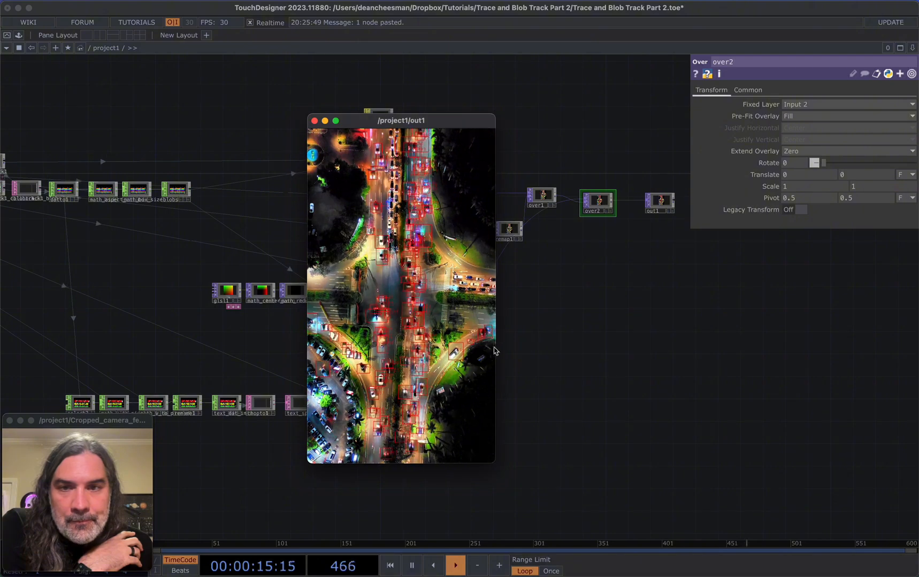
{"action": "left_click_drag", "start_coordinate": [403, 122], "coordinate": [161, 83]}
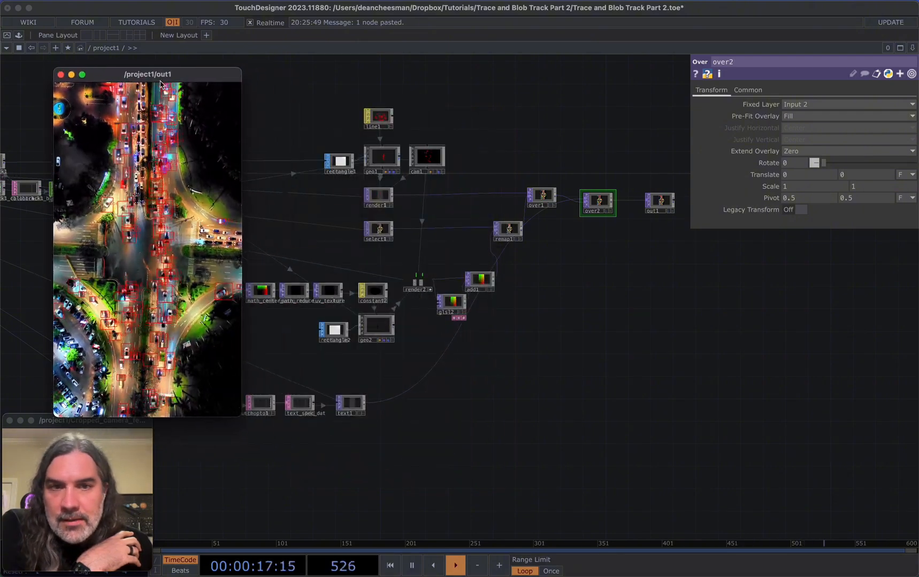
- Change the font color of text1 to white
{"action": "left_click", "coordinate": [353, 405]}
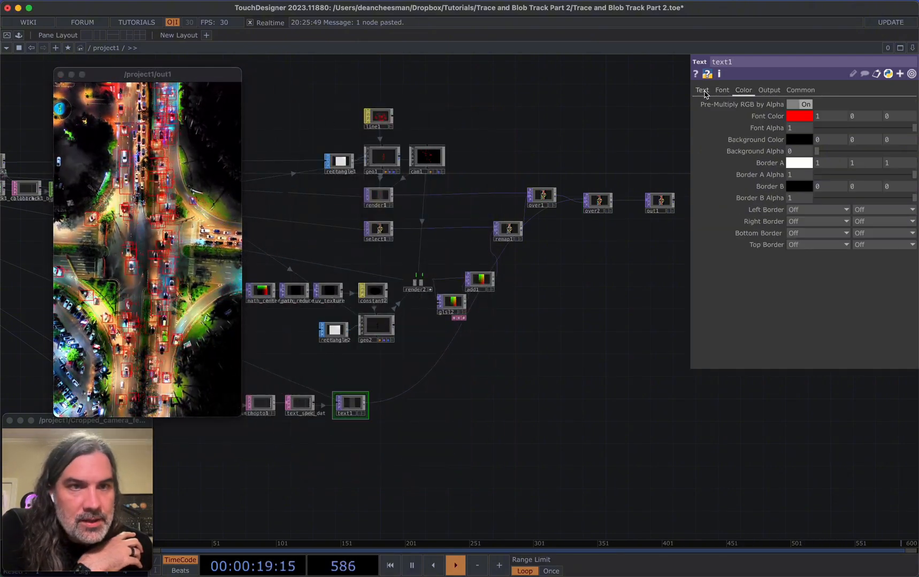
{"action": "left_click", "coordinate": [703, 91]}
{"action": "left_click", "coordinate": [725, 91]}
{"action": "left_click", "coordinate": [743, 90]}
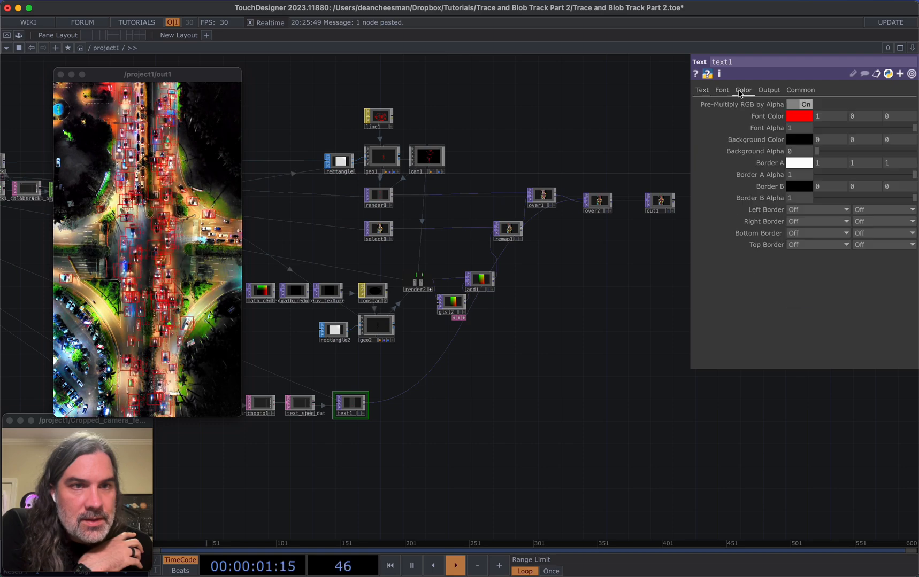
{"action": "left_click", "coordinate": [794, 116]}
{"action": "left_click", "coordinate": [882, 120]}
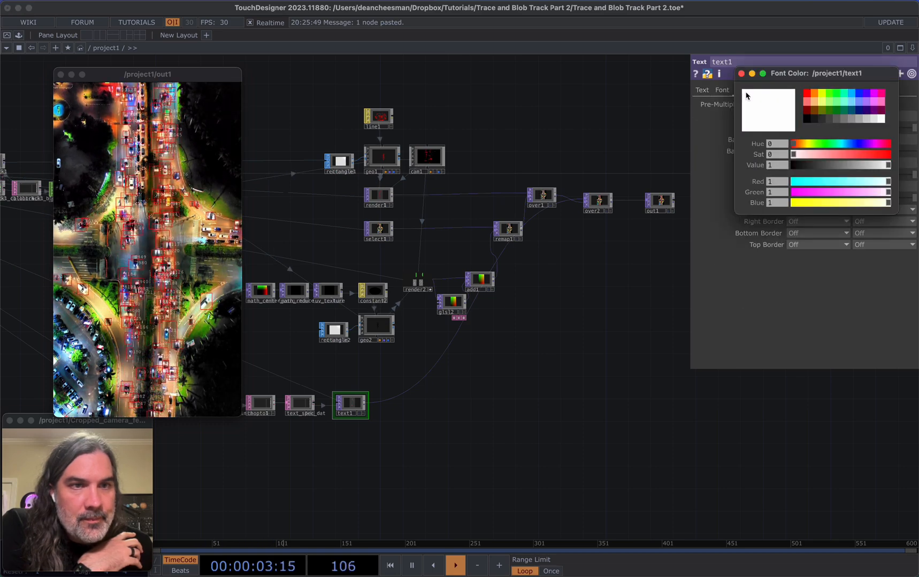
- Close the font color picker and look over the network around the text label operator chain
{"action": "left_click", "coordinate": [740, 74]}
{"action": "scroll", "coordinate": [555, 111], "scroll_direction": "left", "scroll_amount": 5}
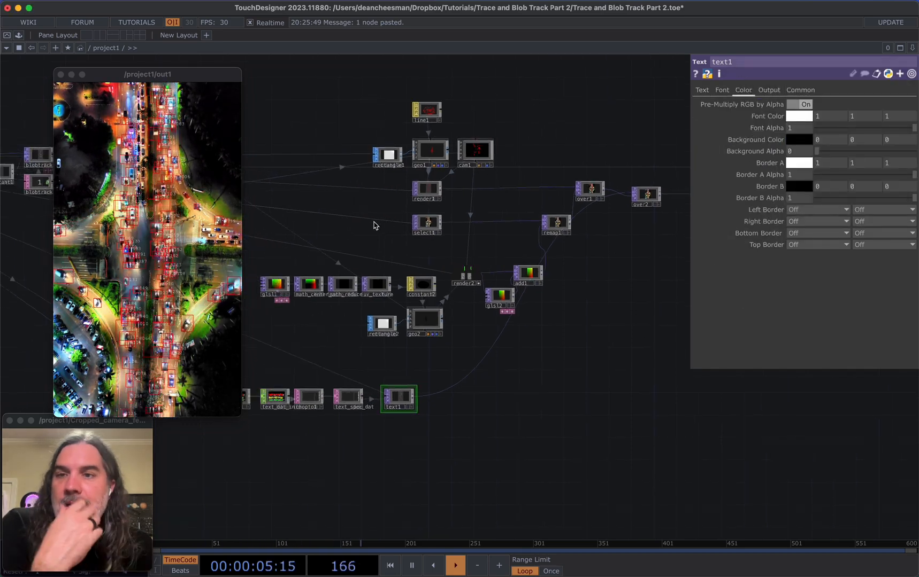
{"action": "left_click_drag", "start_coordinate": [359, 245], "coordinate": [393, 223]}
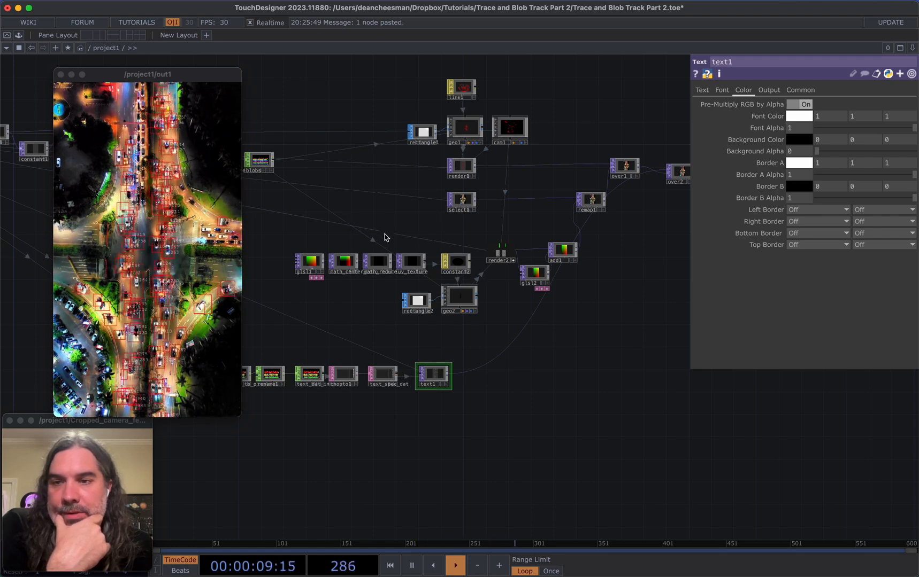
{"action": "left_click_drag", "start_coordinate": [357, 312], "coordinate": [467, 284]}
{"action": "scroll", "coordinate": [466, 284], "scroll_direction": "up", "scroll_amount": 5}
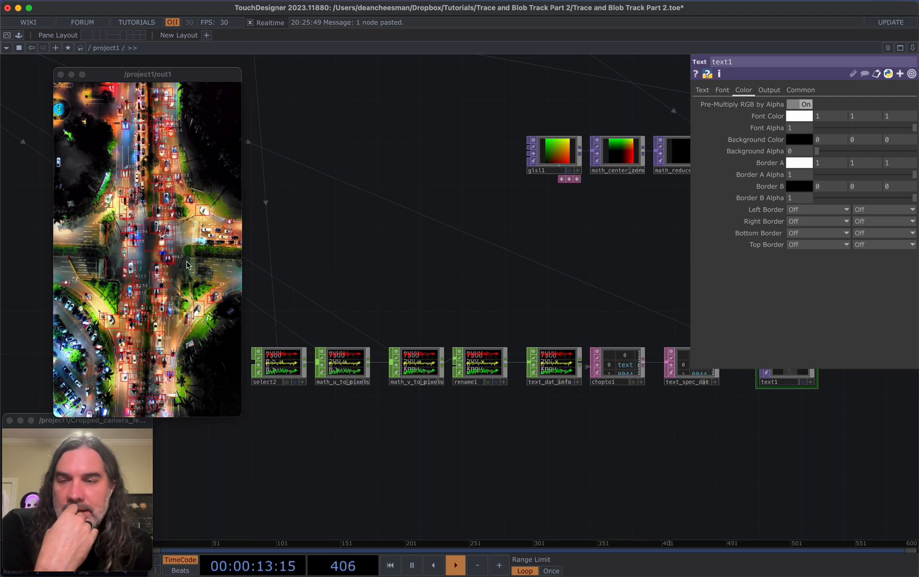
{"action": "scroll", "coordinate": [332, 237], "scroll_direction": "down", "scroll_amount": 6}
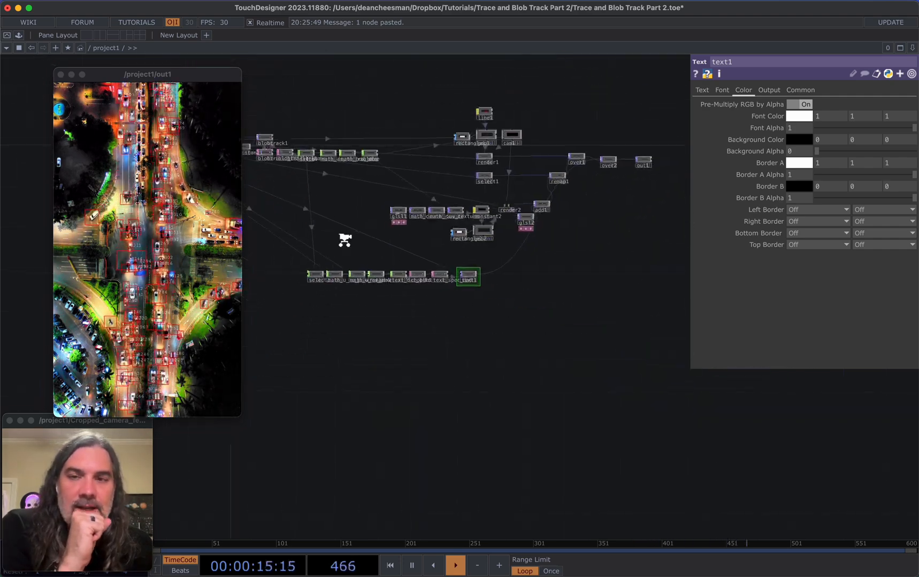
{"action": "scroll", "coordinate": [353, 247], "scroll_direction": "up", "scroll_amount": 4}
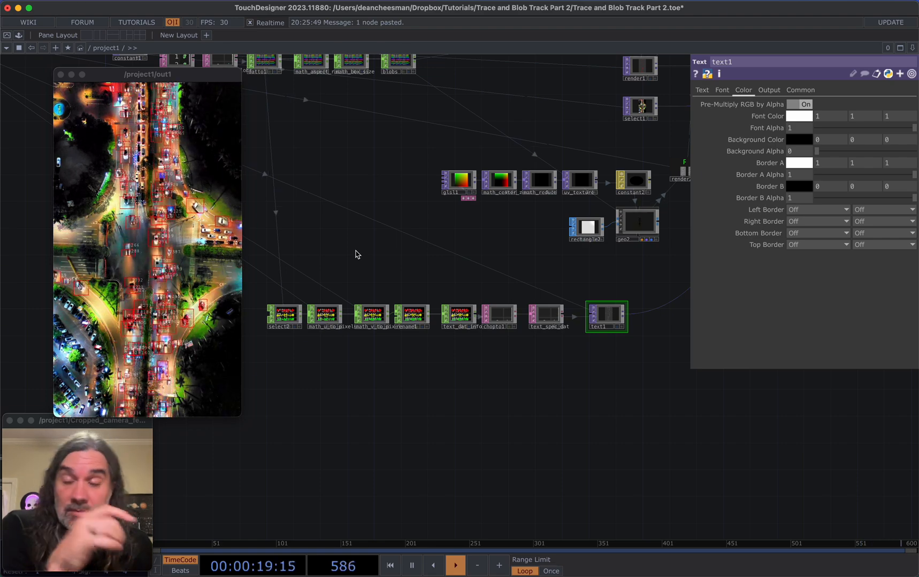
{"action": "left_click_drag", "start_coordinate": [397, 236], "coordinate": [456, 204]}
{"action": "left_click_drag", "start_coordinate": [409, 263], "coordinate": [405, 327]}
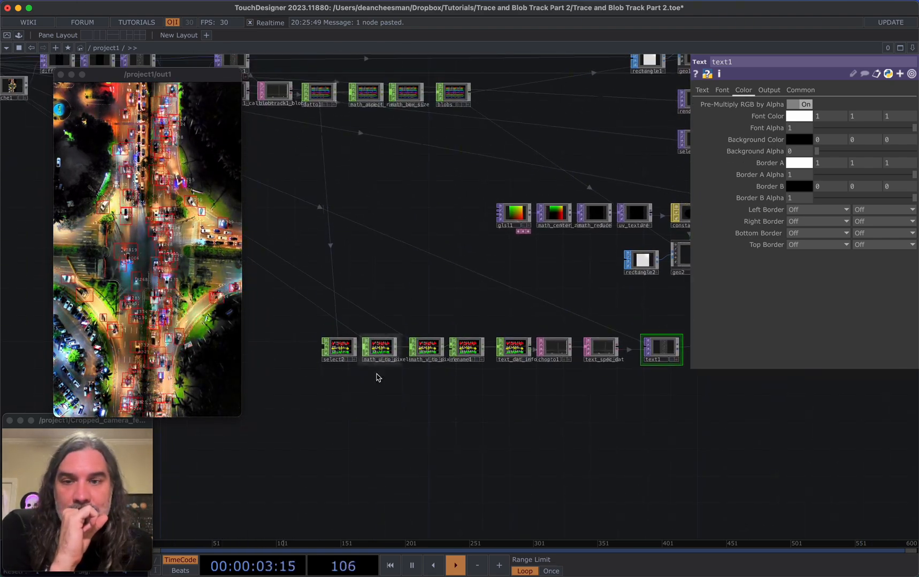
- Add a Select CHOP below the select2 chain and have it fetch its channels from the blobs CHOP
{"action": "key", "text": "Tab"}
{"action": "type", "text": "se"}
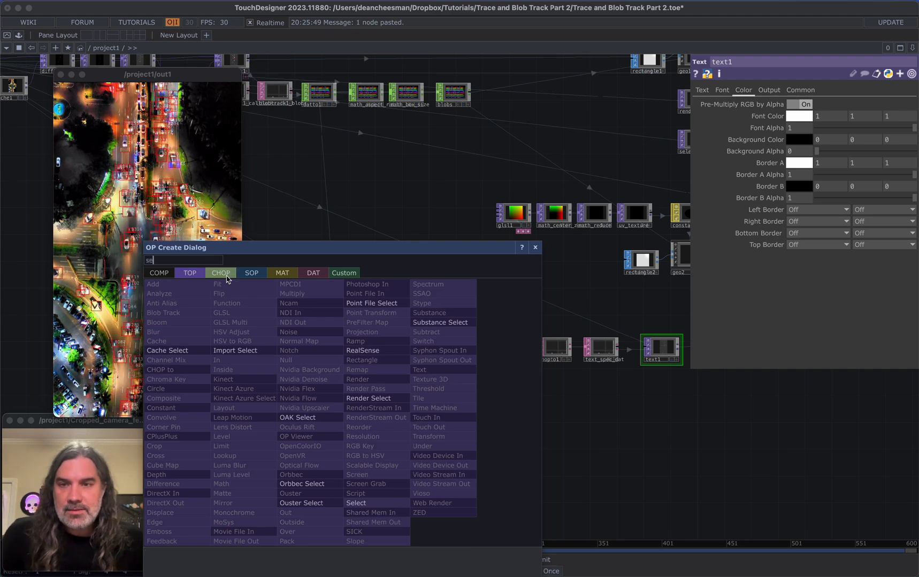
{"action": "key", "text": "Tab"}
{"action": "left_click", "coordinate": [421, 430]}
{"action": "left_click", "coordinate": [353, 449]}
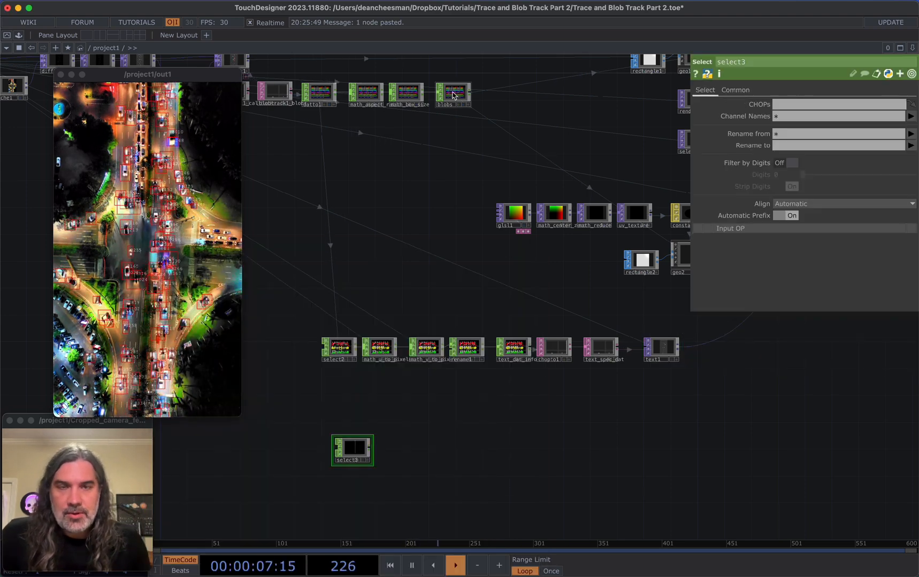
{"action": "left_click_drag", "start_coordinate": [453, 95], "coordinate": [816, 105]}
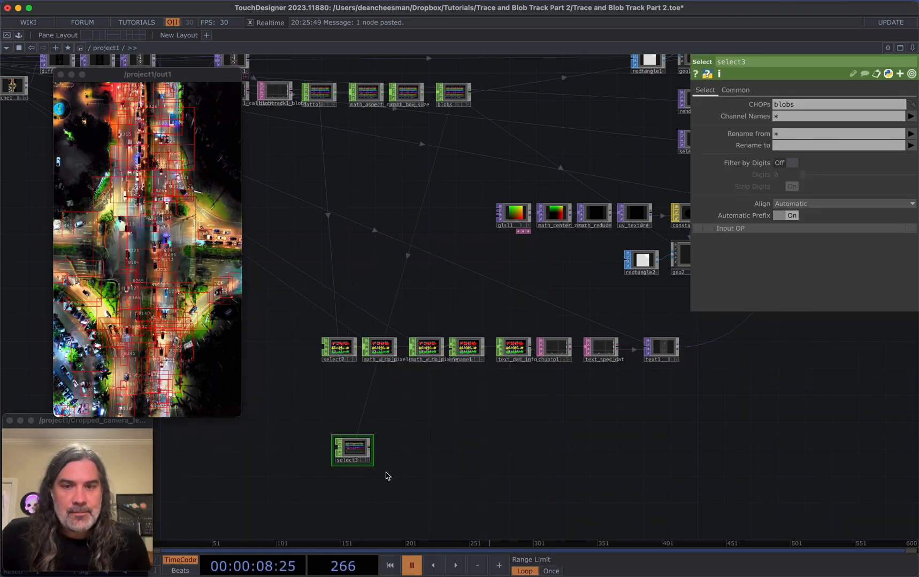
- Add a Splice CHOP fed by select3 and place it beside that node
{"action": "scroll", "coordinate": [406, 473], "scroll_direction": "down", "scroll_amount": 2}
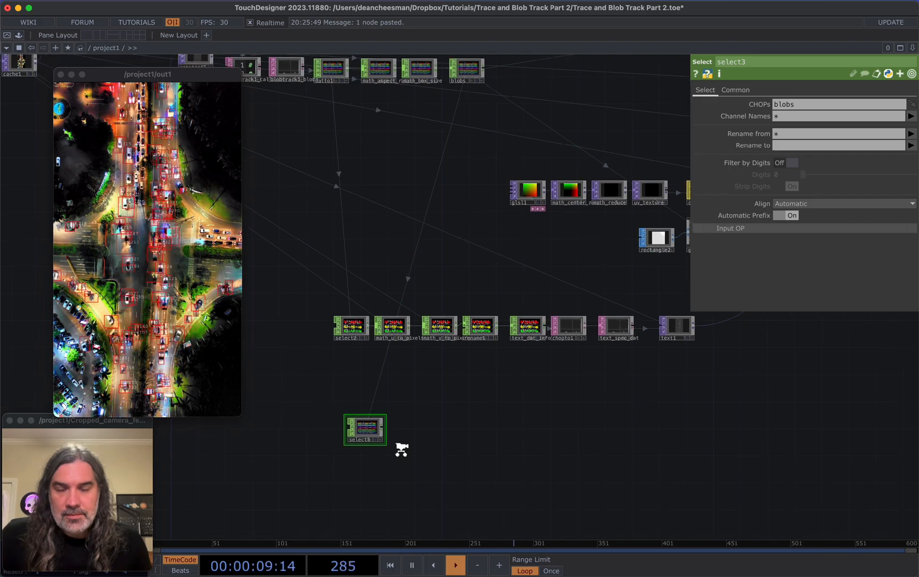
{"action": "scroll", "coordinate": [395, 447], "scroll_direction": "up", "scroll_amount": 5}
{"action": "left_click_drag", "start_coordinate": [299, 393], "coordinate": [291, 321]}
{"action": "scroll", "coordinate": [408, 324], "scroll_direction": "left", "scroll_amount": 5}
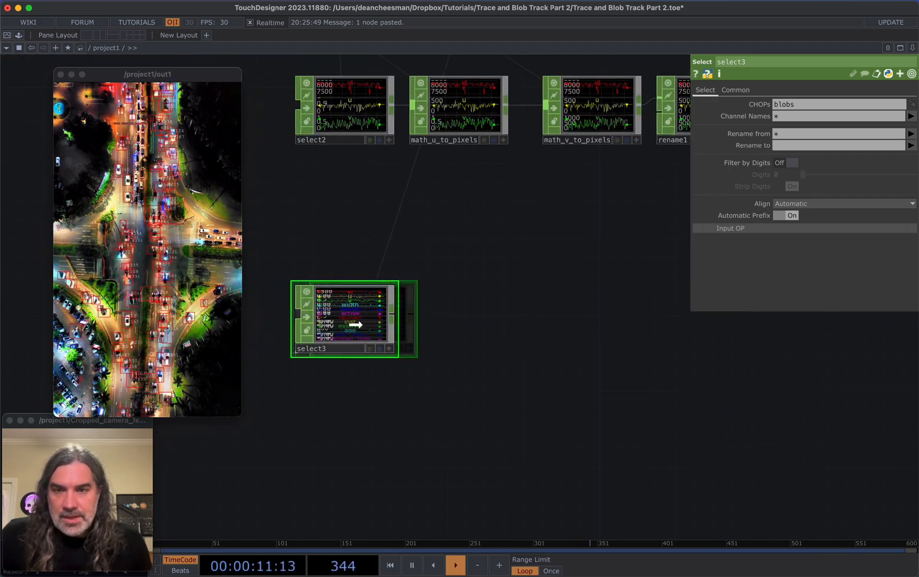
{"action": "scroll", "coordinate": [365, 327], "scroll_direction": "up", "scroll_amount": 4}
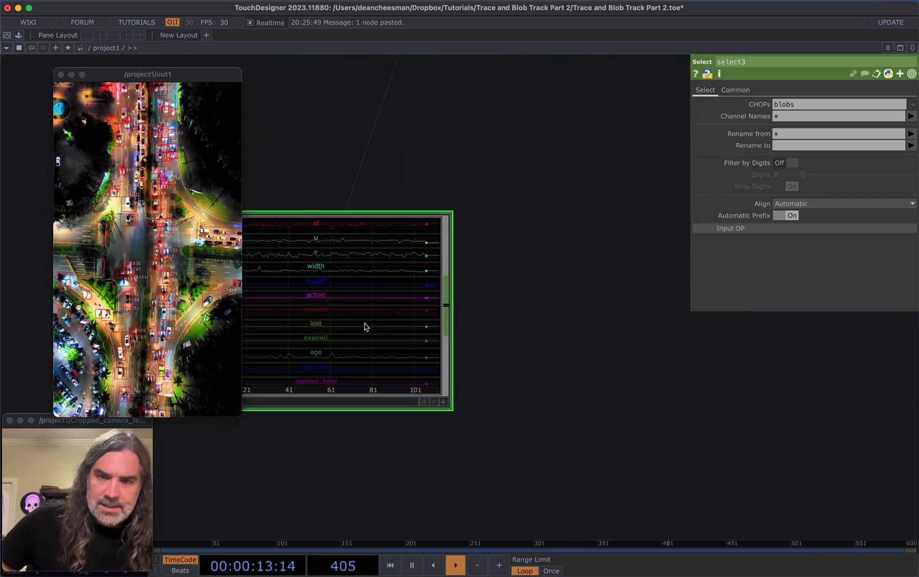
{"action": "scroll", "coordinate": [365, 327], "scroll_direction": "down", "scroll_amount": 3}
{"action": "scroll", "coordinate": [492, 366], "scroll_direction": "right", "scroll_amount": 3}
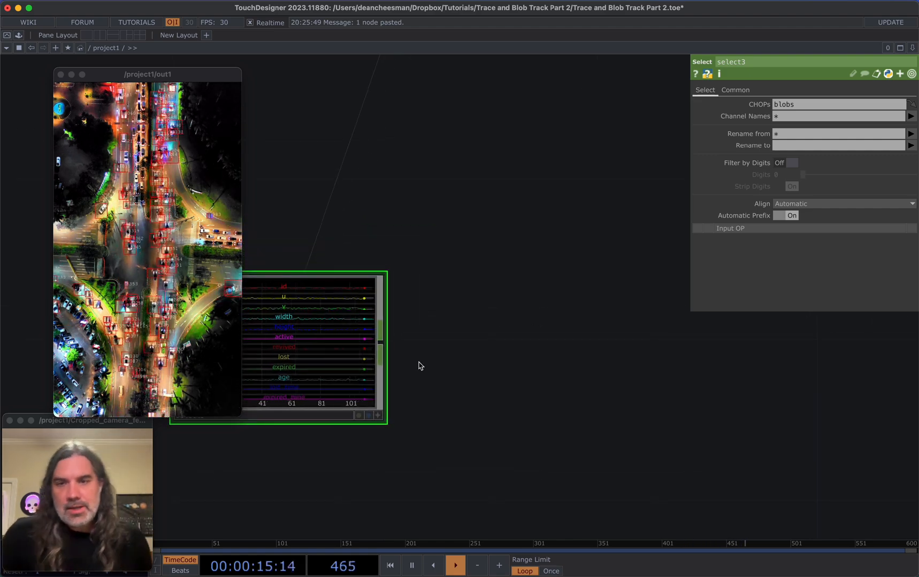
{"action": "key", "text": "Tab"}
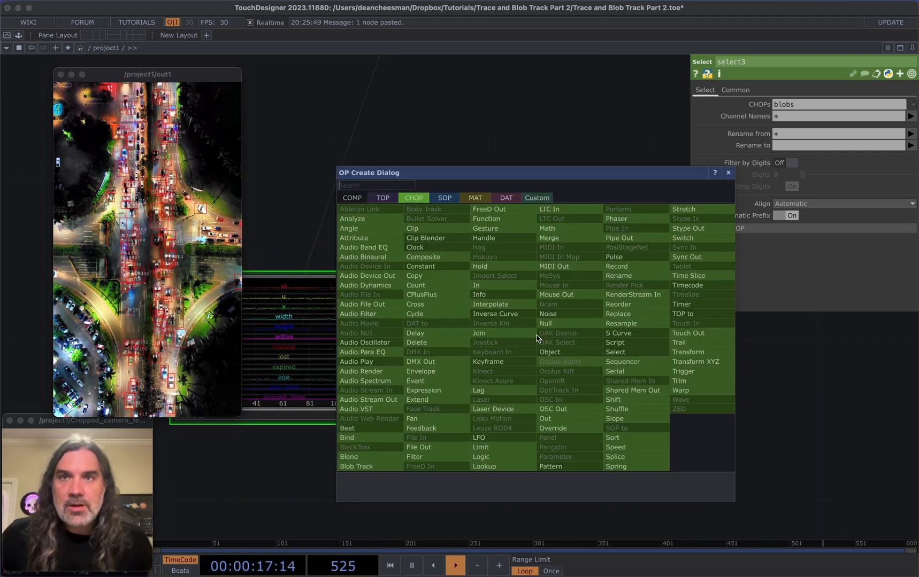
{"action": "type", "text": "spl"}
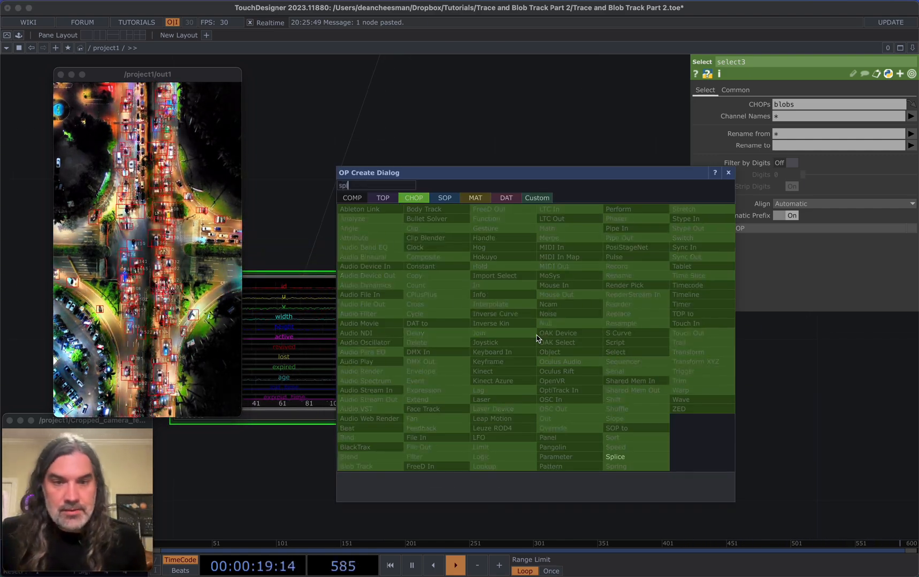
{"action": "left_click", "coordinate": [615, 457]}
{"action": "left_click", "coordinate": [510, 345]}
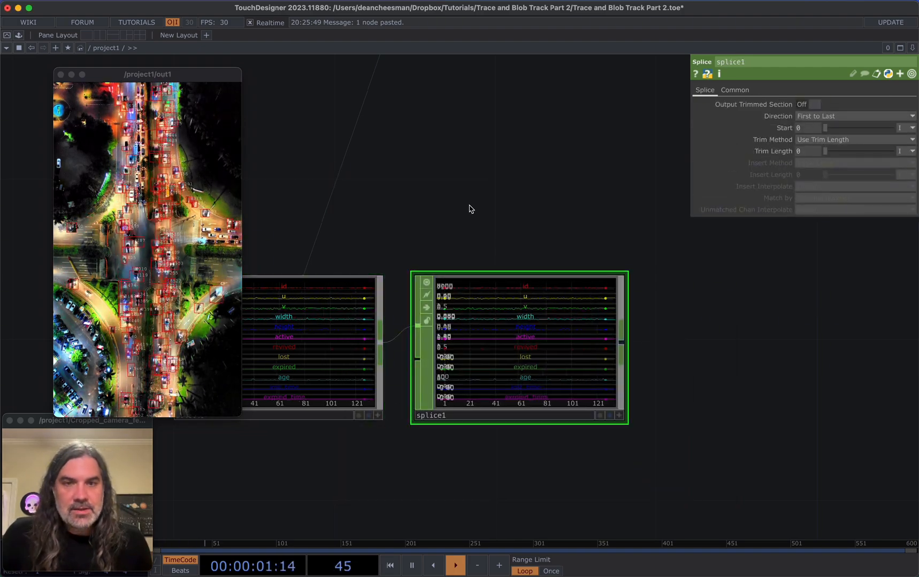
- Append a Null CHOP to the output of splice1, leaving a gap between the two nodes
{"action": "scroll", "coordinate": [482, 209], "scroll_direction": "up", "scroll_amount": 5}
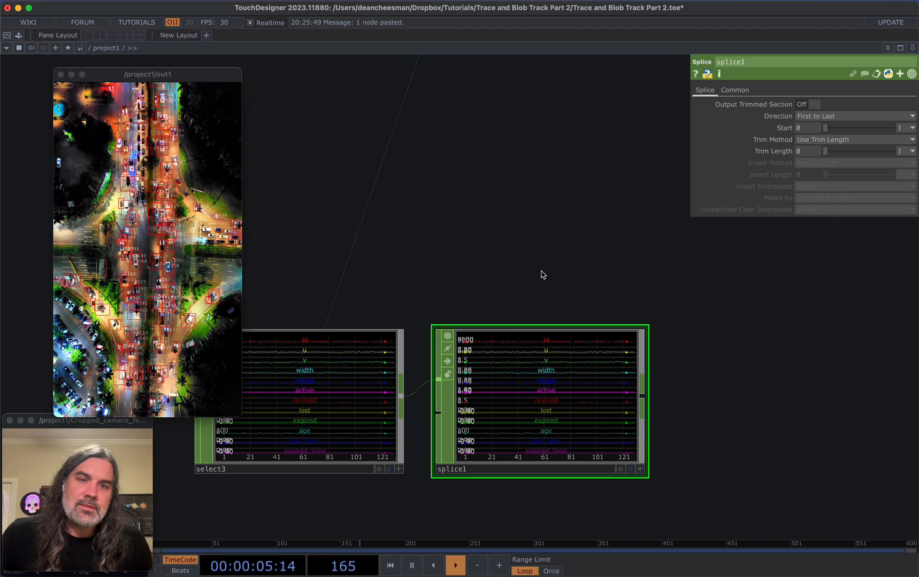
{"action": "scroll", "coordinate": [542, 275], "scroll_direction": "right", "scroll_amount": 2}
{"action": "scroll", "coordinate": [518, 267], "scroll_direction": "down", "scroll_amount": 2}
{"action": "scroll", "coordinate": [518, 273], "scroll_direction": "up", "scroll_amount": 3}
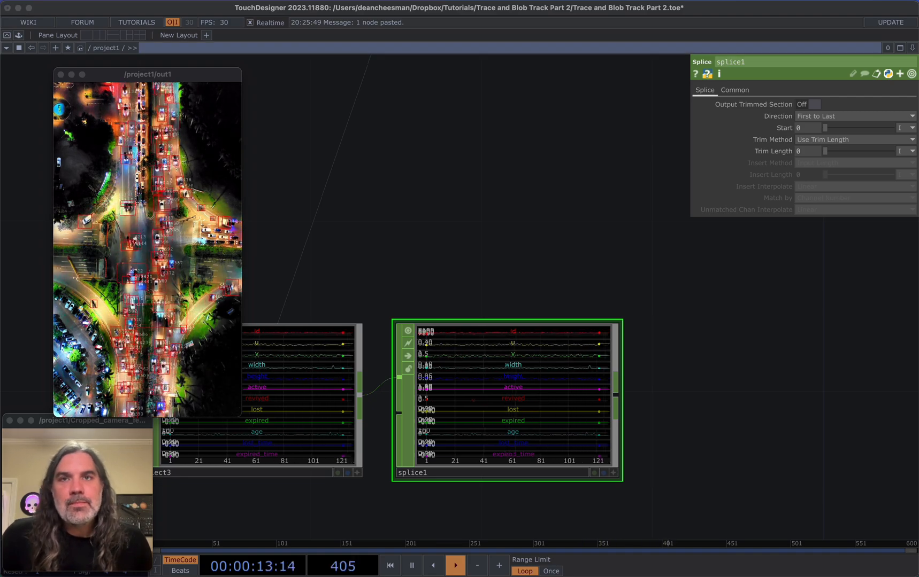
{"action": "left_click_drag", "start_coordinate": [652, 297], "coordinate": [495, 207]}
{"action": "scroll", "coordinate": [495, 207], "scroll_direction": "down", "scroll_amount": 3}
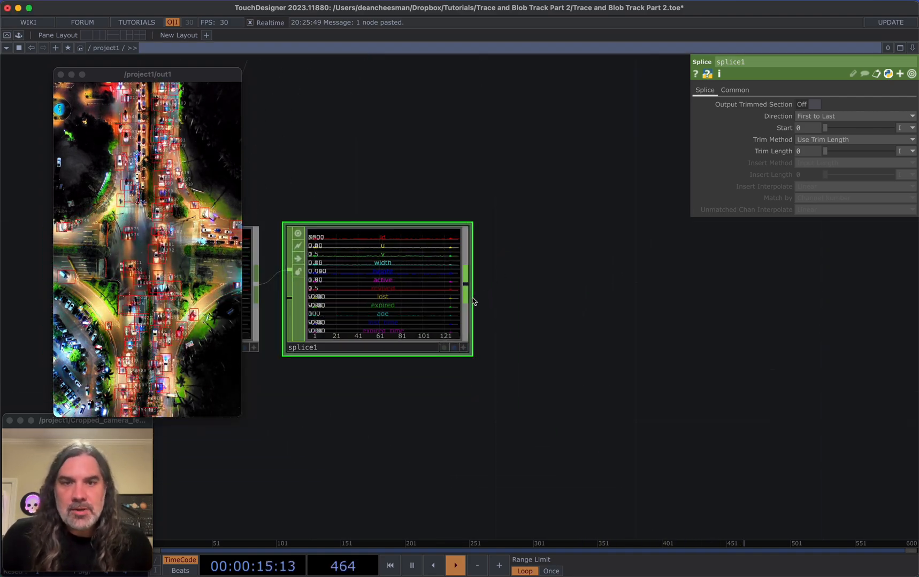
{"action": "left_click_drag", "start_coordinate": [478, 290], "coordinate": [592, 286]}
{"action": "right_click", "coordinate": [583, 283]}
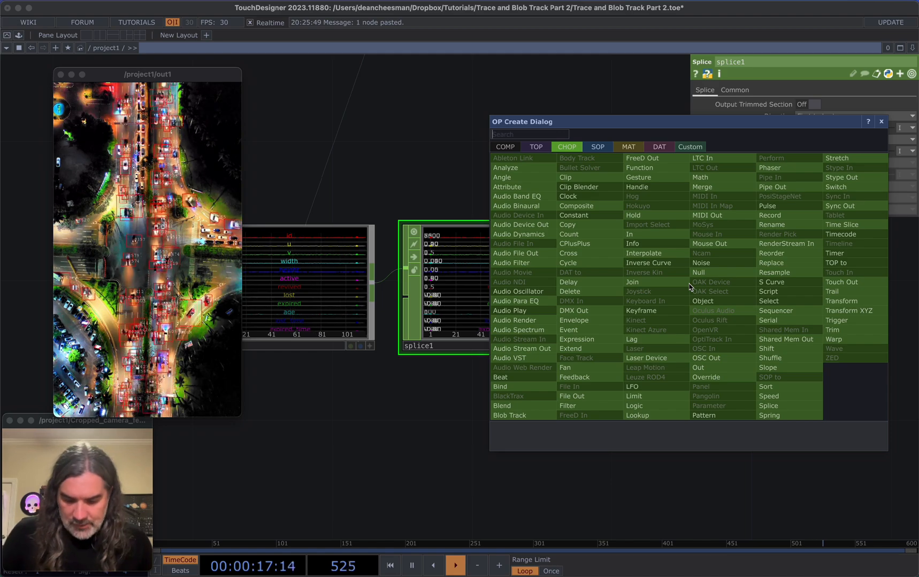
{"action": "left_click", "coordinate": [717, 278]}
{"action": "left_click", "coordinate": [718, 277]}
- Convert null1 to geometry with a CHOP to SOP placed beside it
{"action": "scroll", "coordinate": [528, 432], "scroll_direction": "right", "scroll_amount": 3}
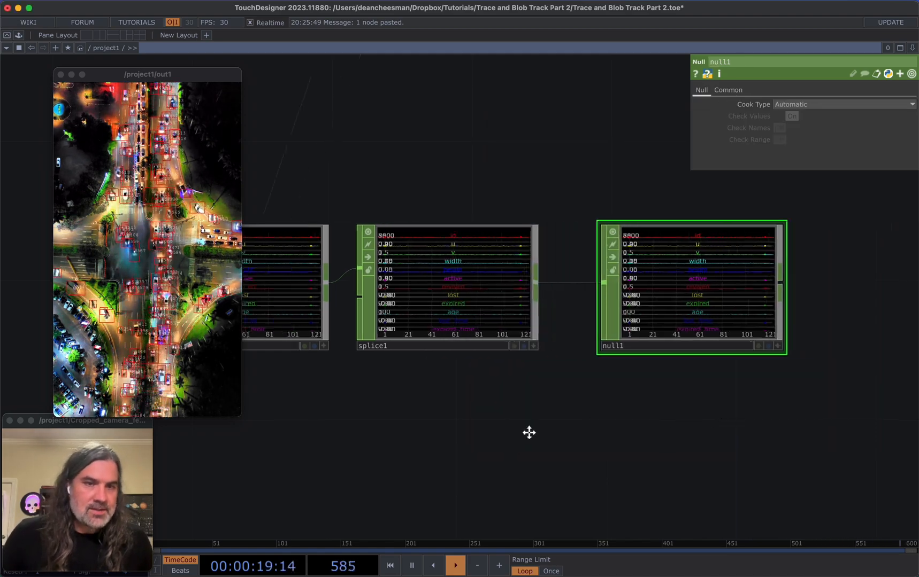
{"action": "scroll", "coordinate": [568, 384], "scroll_direction": "down", "scroll_amount": 2}
{"action": "scroll", "coordinate": [593, 383], "scroll_direction": "up", "scroll_amount": 2}
{"action": "scroll", "coordinate": [593, 383], "scroll_direction": "right", "scroll_amount": 2}
{"action": "scroll", "coordinate": [576, 381], "scroll_direction": "down", "scroll_amount": 1}
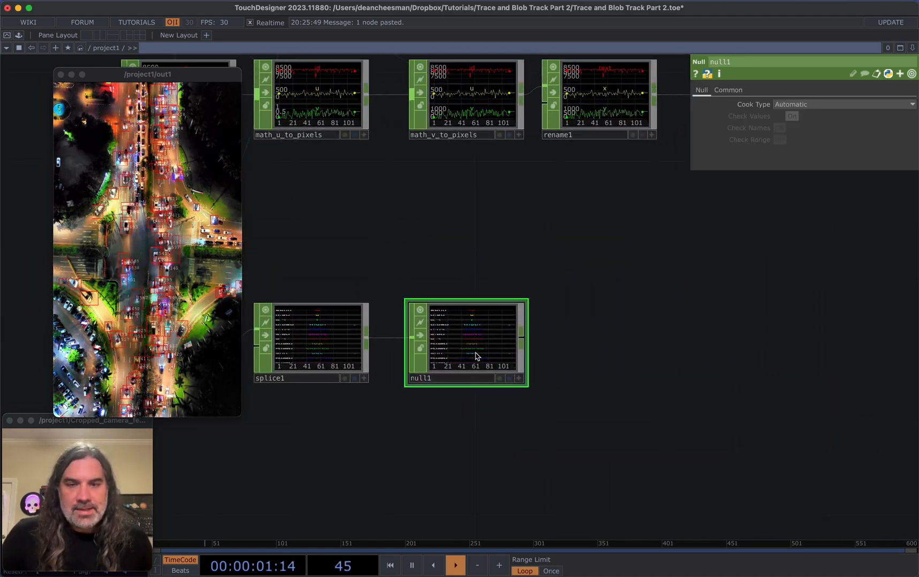
{"action": "key", "text": "Tab"}
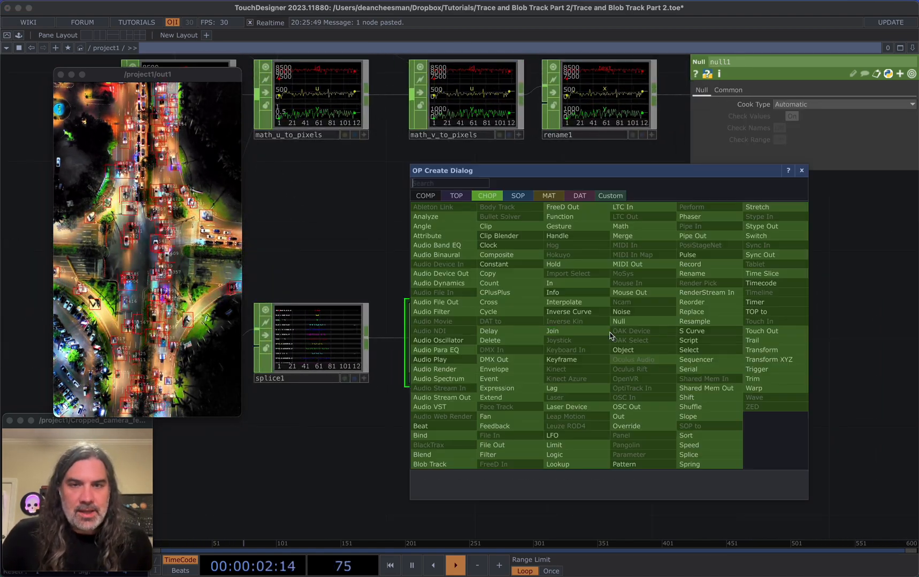
{"action": "left_click", "coordinate": [518, 196]}
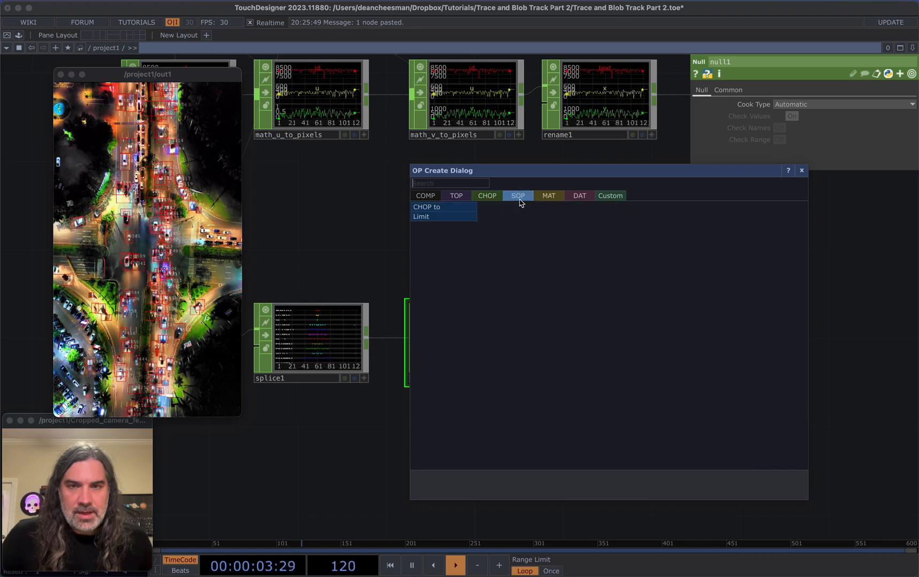
{"action": "left_click", "coordinate": [443, 208]}
{"action": "left_click", "coordinate": [618, 358]}
- Set chopto2's Channel Scope to u v and its Attribute Scope to P(0) P(1)
{"action": "scroll", "coordinate": [605, 342], "scroll_direction": "up", "scroll_amount": 5}
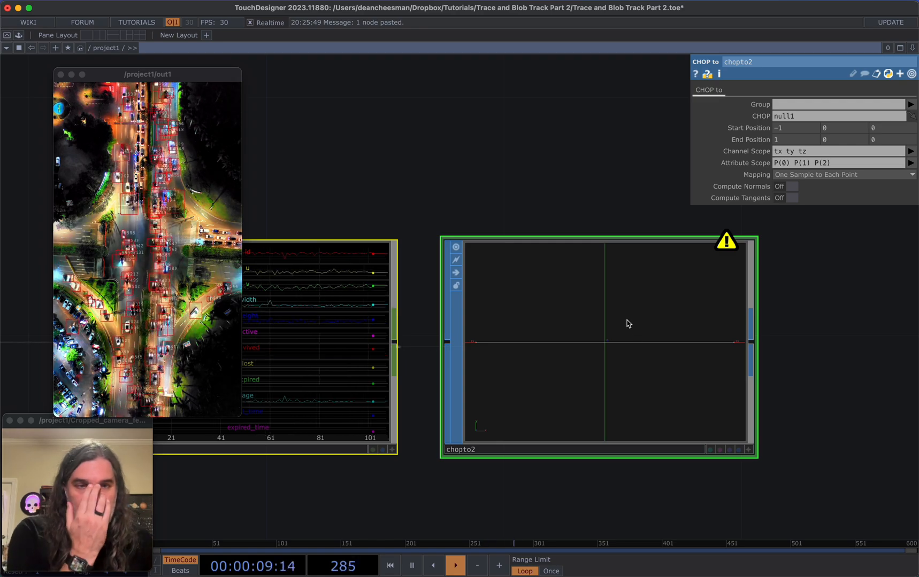
{"action": "scroll", "coordinate": [513, 277], "scroll_direction": "left", "scroll_amount": 5}
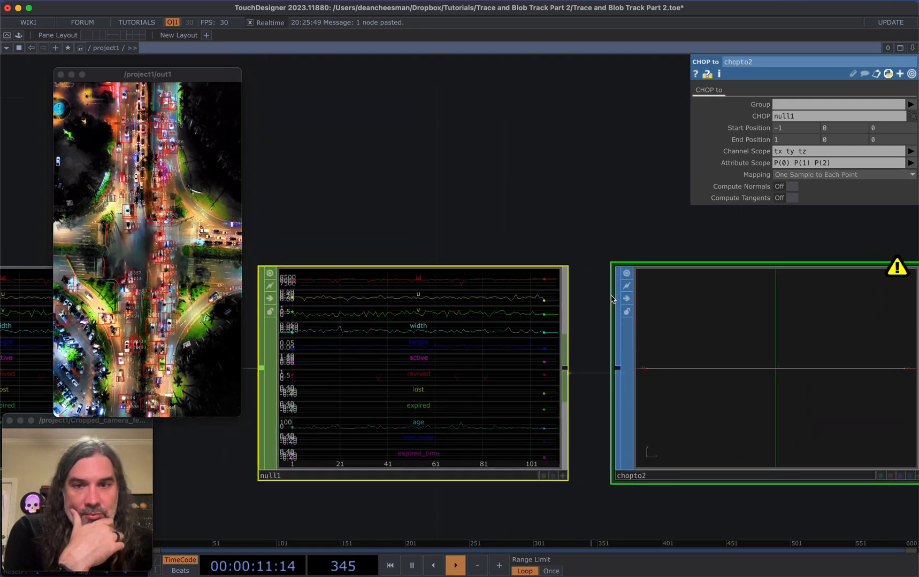
{"action": "scroll", "coordinate": [598, 230], "scroll_direction": "right", "scroll_amount": 2}
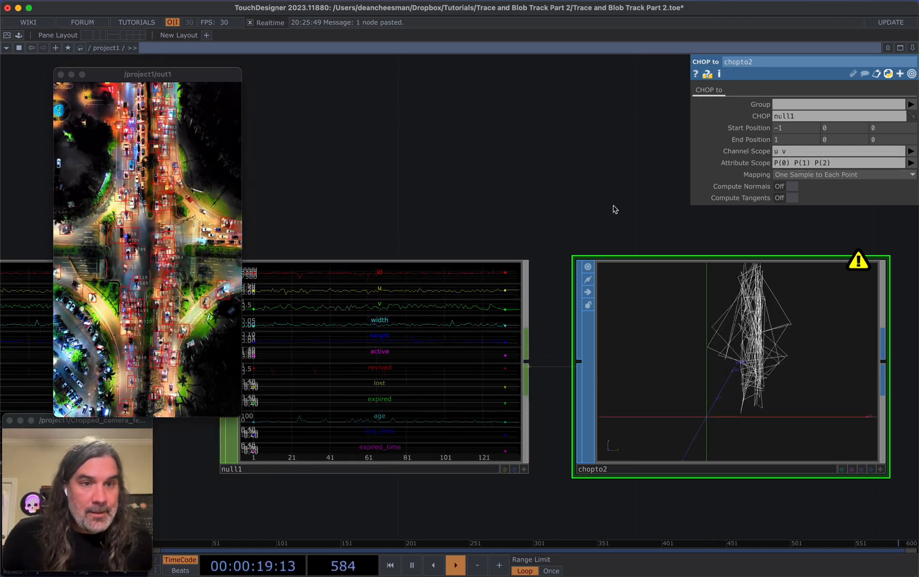
{"action": "scroll", "coordinate": [648, 164], "scroll_direction": "right", "scroll_amount": 3}
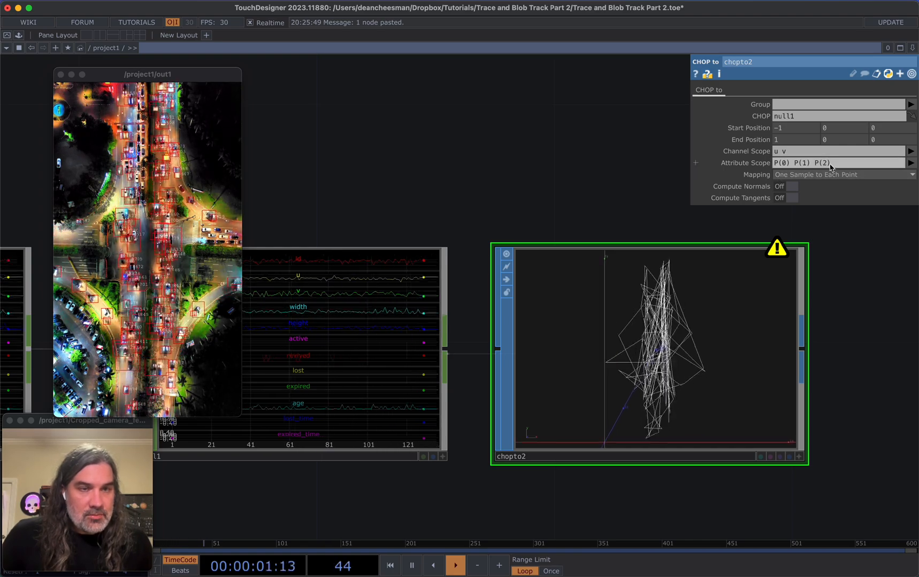
{"action": "left_click_drag", "start_coordinate": [811, 166], "coordinate": [843, 166]}
{"action": "key", "text": "BackSpace"}
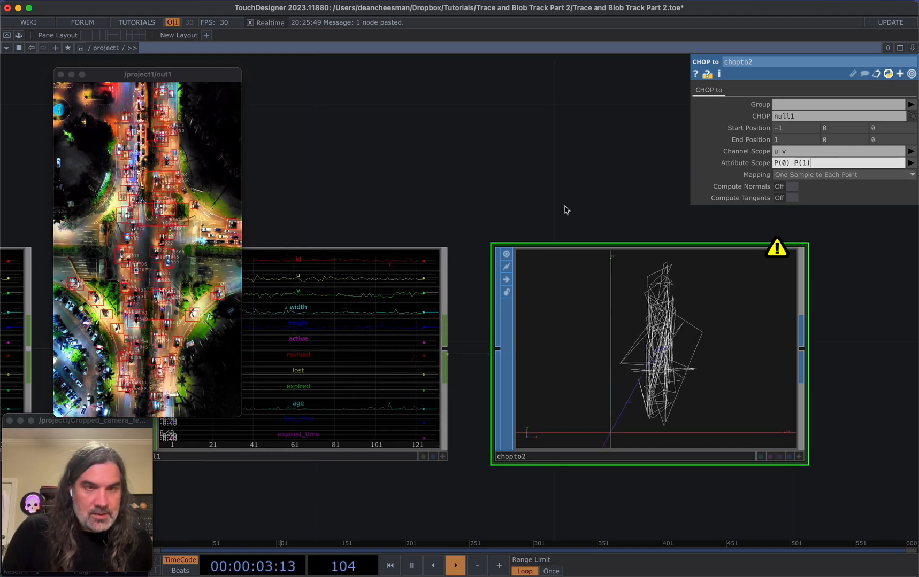
{"action": "key", "text": "Return"}
- Examine the line geometry in the chopto2 viewer up close and compare it with the null1 channels
{"action": "scroll", "coordinate": [693, 317], "scroll_direction": "right", "scroll_amount": 3}
{"action": "scroll", "coordinate": [648, 314], "scroll_direction": "right", "scroll_amount": 3}
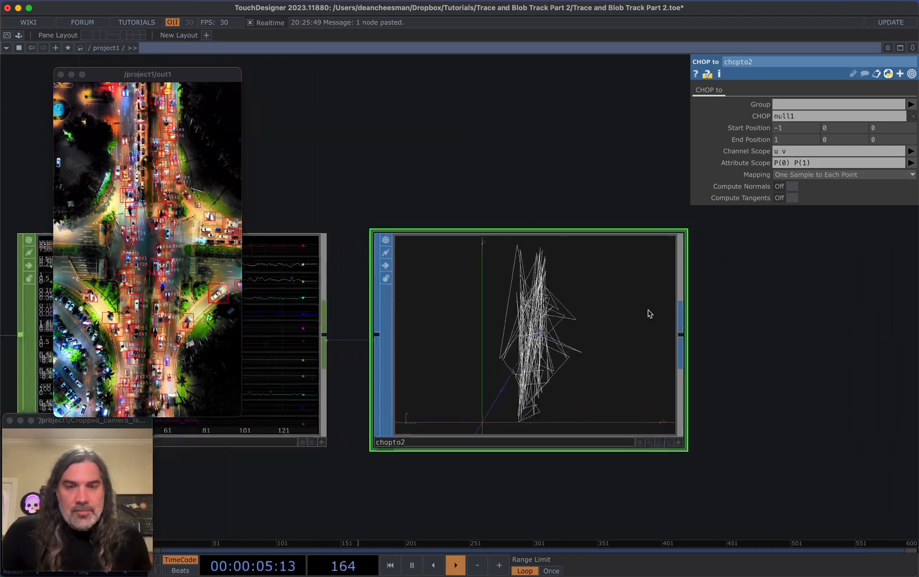
{"action": "scroll", "coordinate": [516, 330], "scroll_direction": "up", "scroll_amount": 3}
{"action": "scroll", "coordinate": [516, 332], "scroll_direction": "up", "scroll_amount": 2}
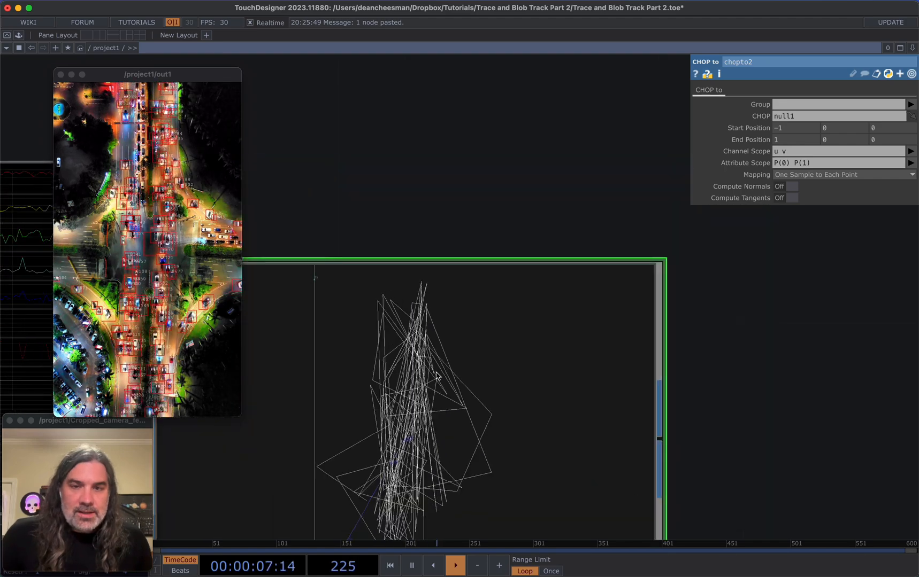
{"action": "scroll", "coordinate": [495, 330], "scroll_direction": "down", "scroll_amount": 6}
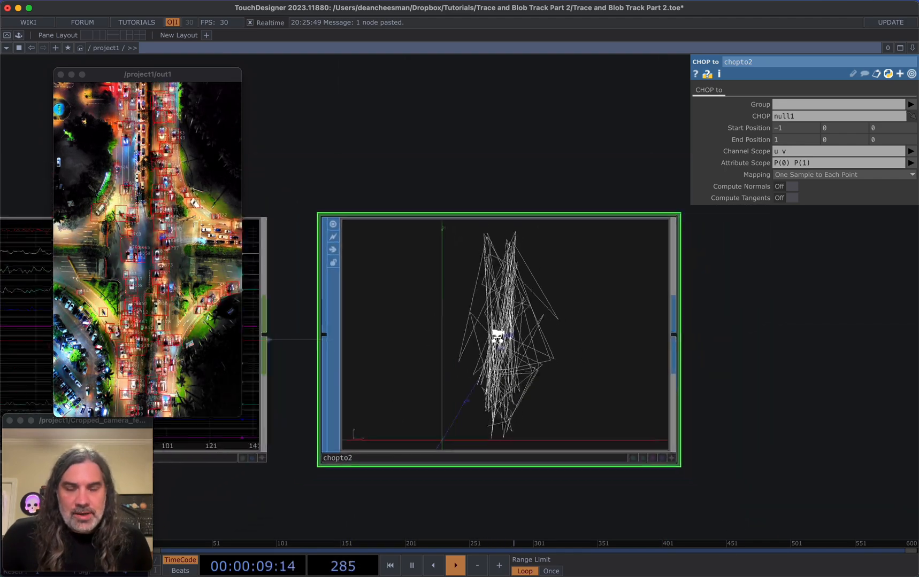
{"action": "scroll", "coordinate": [511, 182], "scroll_direction": "left", "scroll_amount": 3}
{"action": "scroll", "coordinate": [509, 192], "scroll_direction": "left", "scroll_amount": 2}
{"action": "scroll", "coordinate": [564, 199], "scroll_direction": "down", "scroll_amount": 5}
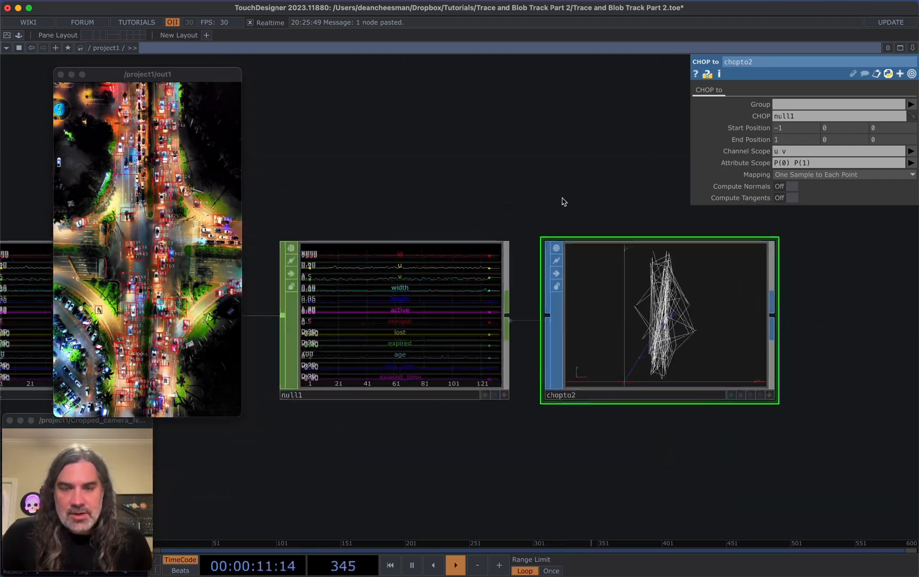
- Turn on Output Trimmed Section for splice1 and set its Trim Length to 15 samples with Start at 0
{"action": "scroll", "coordinate": [534, 203], "scroll_direction": "left", "scroll_amount": 3}
{"action": "scroll", "coordinate": [381, 232], "scroll_direction": "up", "scroll_amount": 1}
{"action": "key", "text": "Tab"}
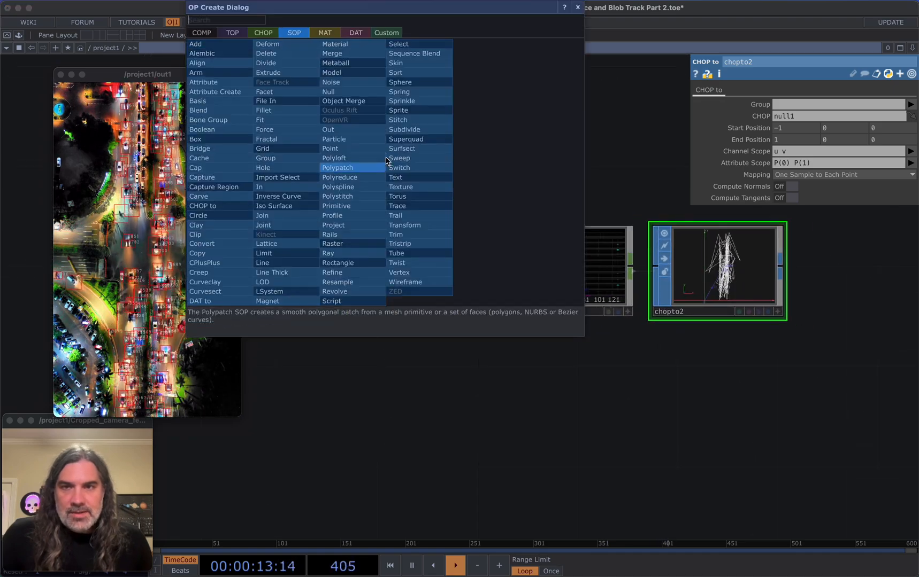
{"action": "key", "text": "Escape"}
{"action": "left_click", "coordinate": [419, 272]}
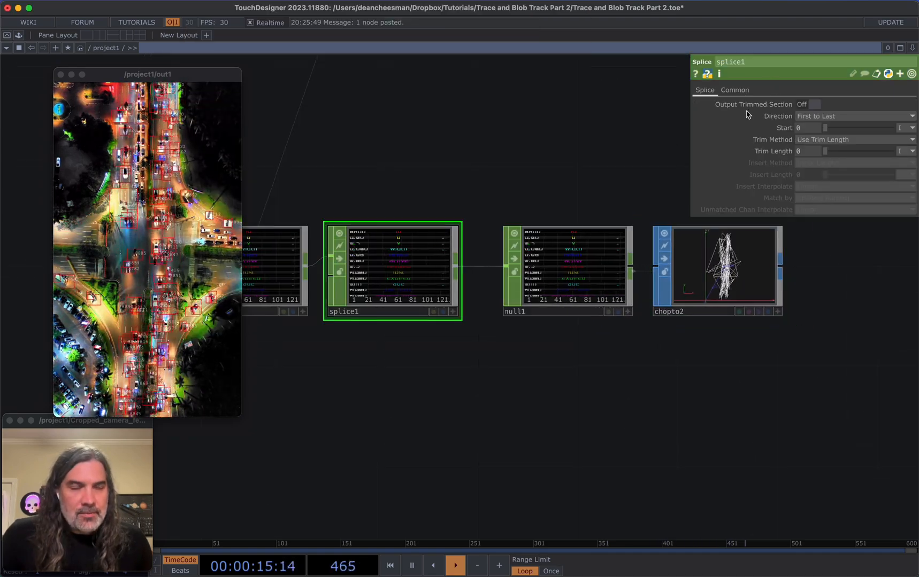
{"action": "scroll", "coordinate": [434, 236], "scroll_direction": "left", "scroll_amount": 3}
{"action": "scroll", "coordinate": [501, 247], "scroll_direction": "up", "scroll_amount": 1}
{"action": "scroll", "coordinate": [501, 247], "scroll_direction": "up", "scroll_amount": 1}
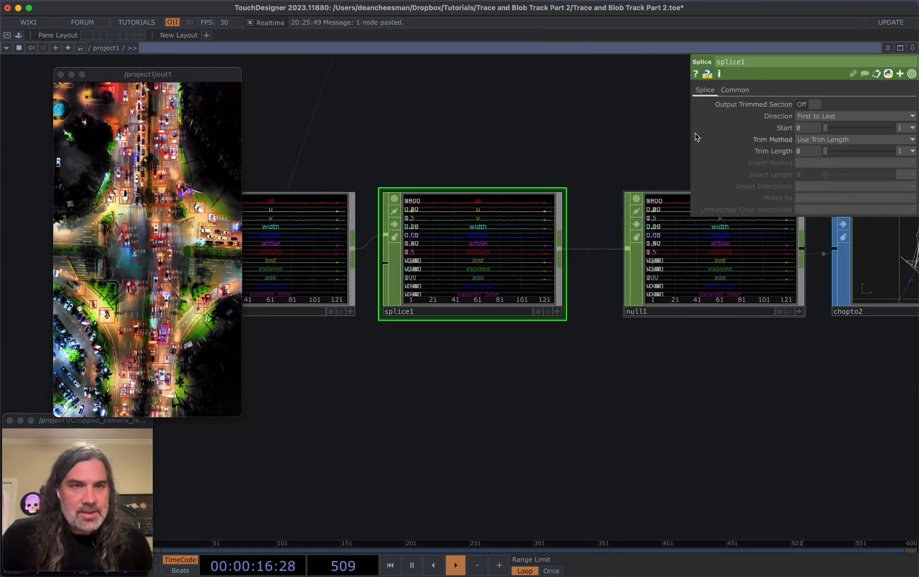
{"action": "left_click", "coordinate": [814, 105]}
{"action": "scroll", "coordinate": [519, 119], "scroll_direction": "right", "scroll_amount": 5}
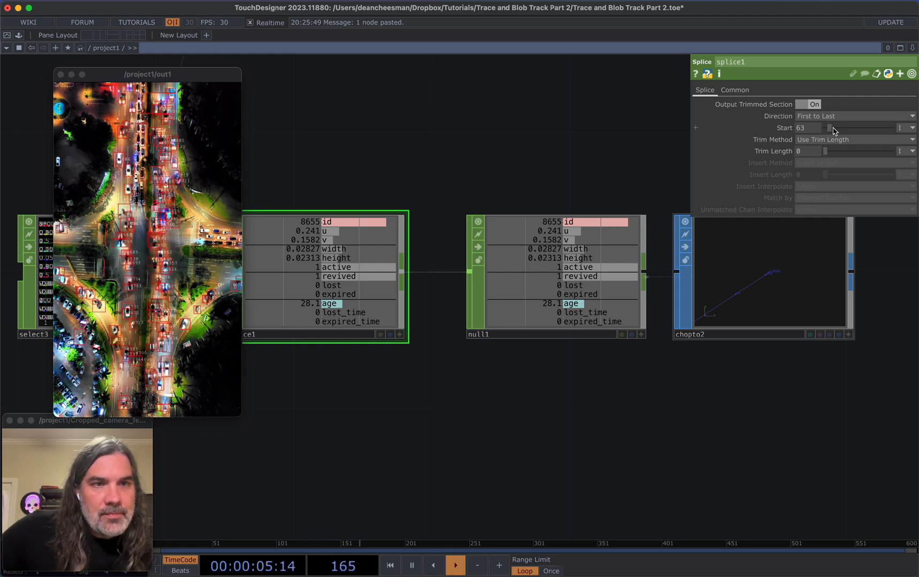
{"action": "left_click_drag", "start_coordinate": [826, 150], "coordinate": [836, 153]}
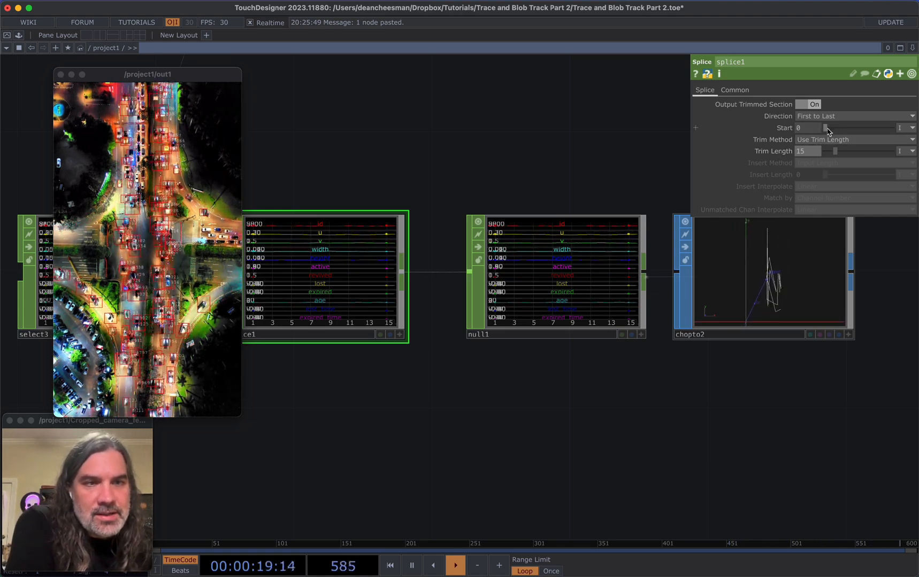
- Switch splice1's Start unit to %, try different start offsets, and return Start to 0
{"action": "left_click_drag", "start_coordinate": [837, 131], "coordinate": [802, 132]}
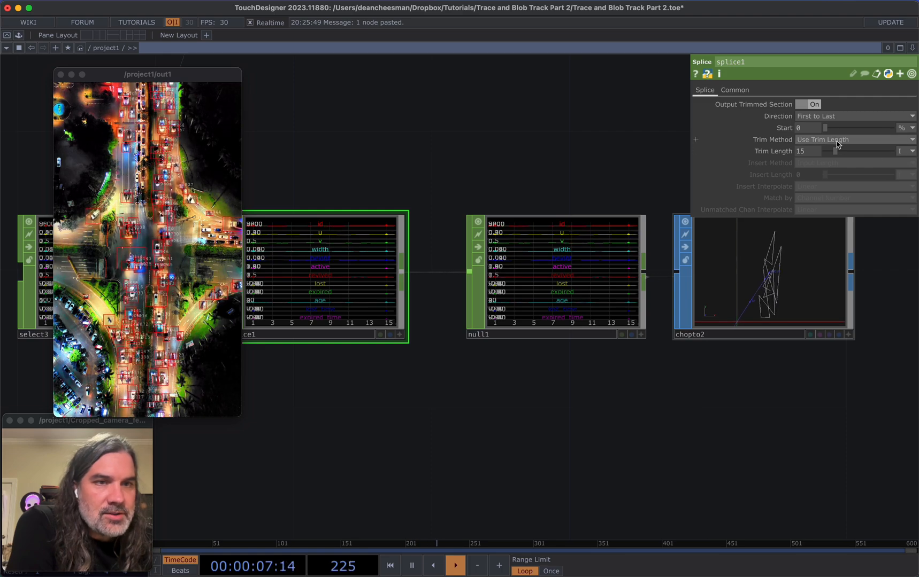
{"action": "mouse_move", "coordinate": [826, 131]}
{"action": "left_mouse_down"}
{"action": "mouse_move", "coordinate": [807, 132]}
{"action": "mouse_move", "coordinate": [827, 132]}
{"action": "left_mouse_up"}
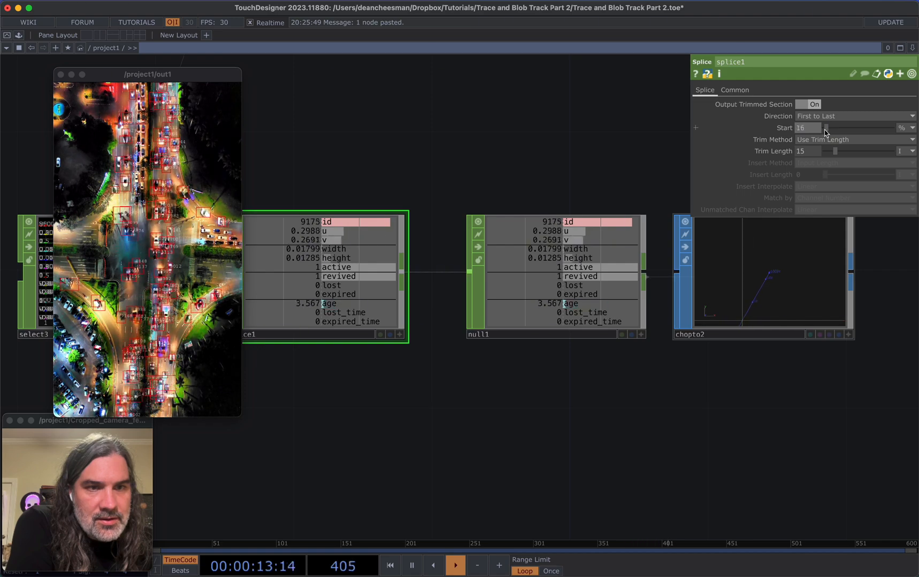
{"action": "mouse_move", "coordinate": [825, 131]}
{"action": "left_mouse_down"}
{"action": "mouse_move", "coordinate": [806, 134]}
{"action": "mouse_move", "coordinate": [831, 132]}
{"action": "mouse_move", "coordinate": [821, 132]}
{"action": "left_mouse_up"}
{"action": "mouse_move", "coordinate": [781, 146]}
{"action": "middle_mouse_down"}
{"action": "mouse_move", "coordinate": [783, 108]}
{"action": "mouse_move", "coordinate": [782, 130]}
{"action": "middle_mouse_up"}
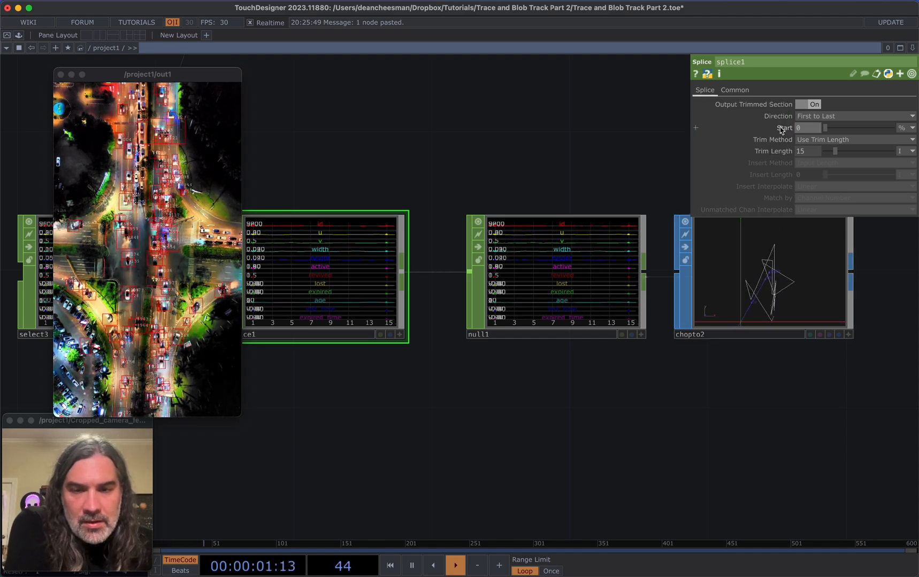
{"action": "left_click_drag", "start_coordinate": [507, 132], "coordinate": [629, 186]}
{"action": "scroll", "coordinate": [629, 189], "scroll_direction": "down", "scroll_amount": 5}
{"action": "scroll", "coordinate": [502, 213], "scroll_direction": "up", "scroll_amount": 5}
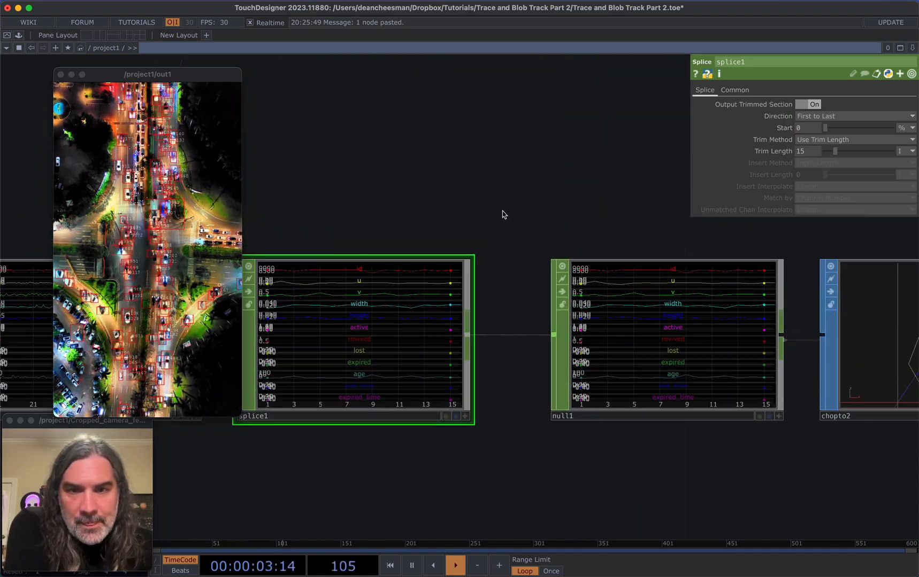
{"action": "left_click_drag", "start_coordinate": [503, 213], "coordinate": [692, 154]}
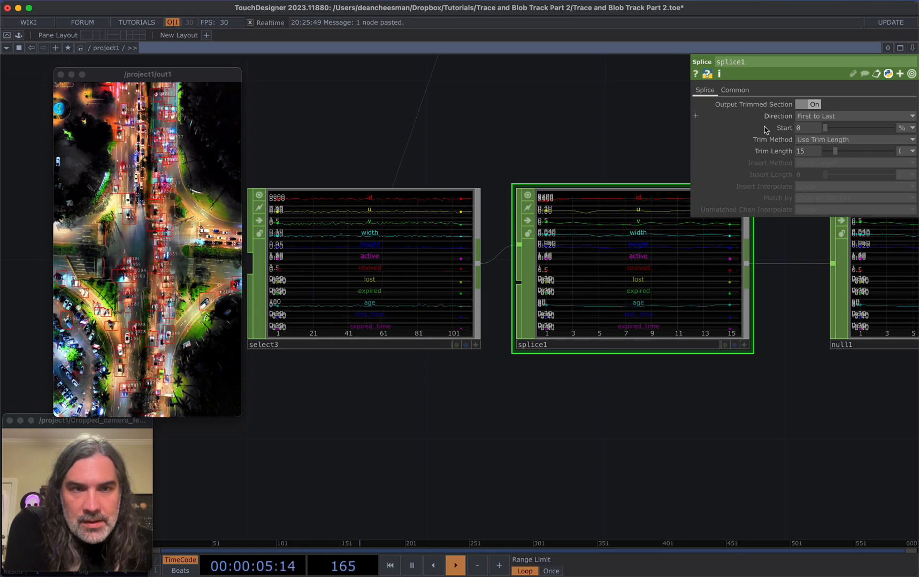
{"action": "mouse_move", "coordinate": [805, 132]}
{"action": "middle_mouse_down"}
{"action": "mouse_move", "coordinate": [807, 139]}
{"action": "mouse_move", "coordinate": [807, 111]}
{"action": "mouse_move", "coordinate": [799, 113]}
{"action": "middle_mouse_up"}
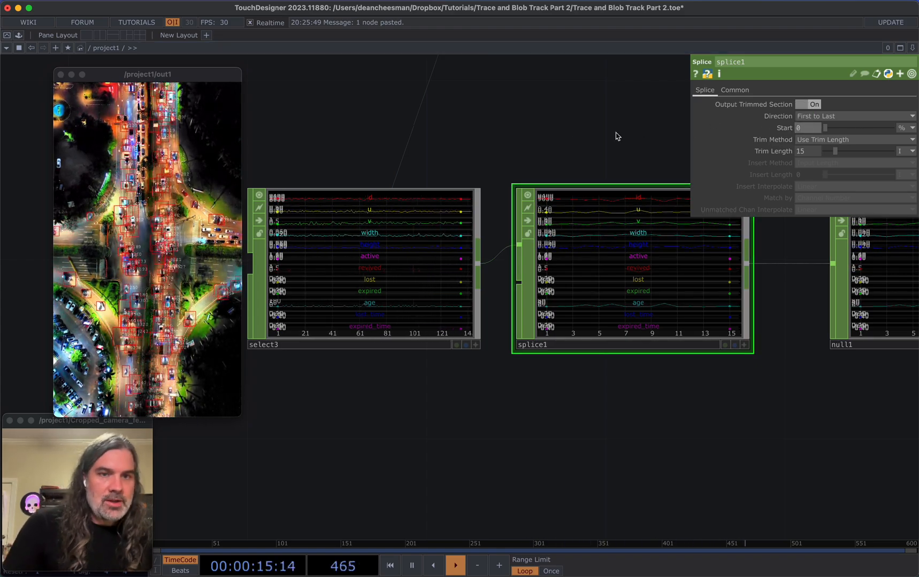
- Add a Noise CHOP in the empty space directly above splice1
{"action": "scroll", "coordinate": [616, 136], "scroll_direction": "up", "scroll_amount": 3}
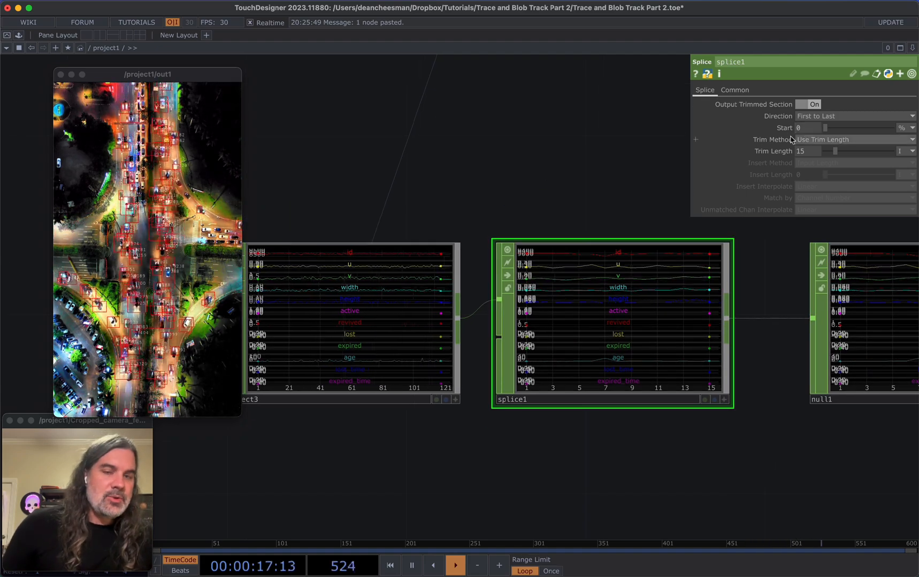
{"action": "scroll", "coordinate": [537, 188], "scroll_direction": "down", "scroll_amount": 3}
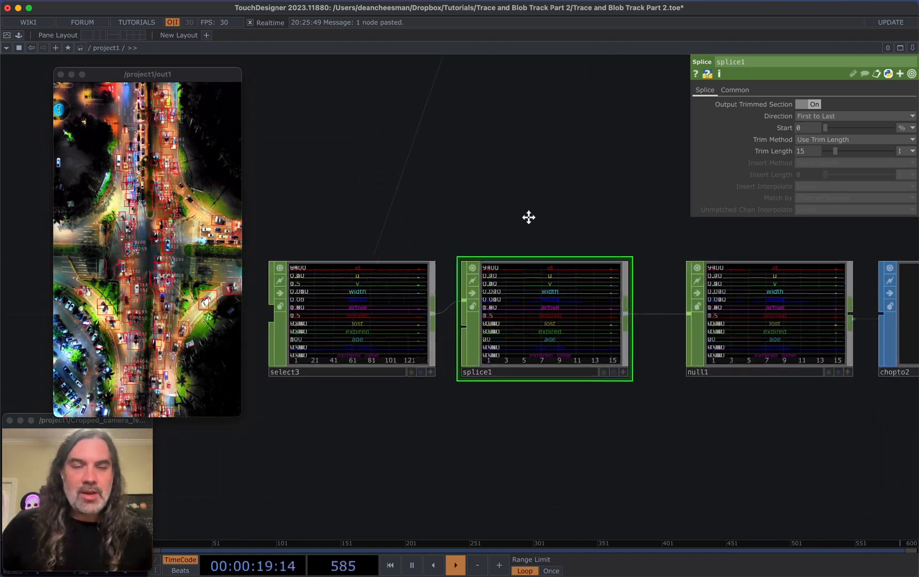
{"action": "scroll", "coordinate": [526, 221], "scroll_direction": "up", "scroll_amount": 3}
{"action": "key", "text": "Tab"}
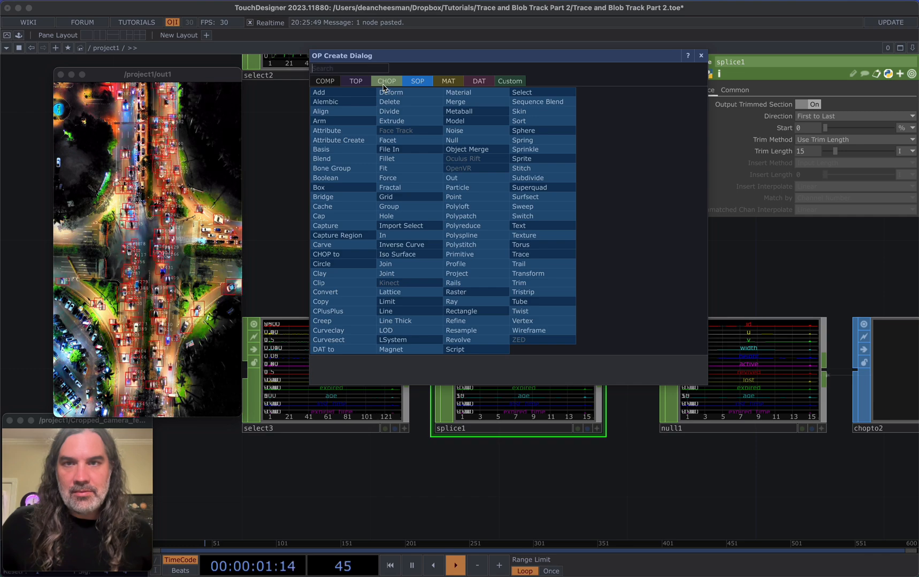
{"action": "left_click", "coordinate": [387, 82]}
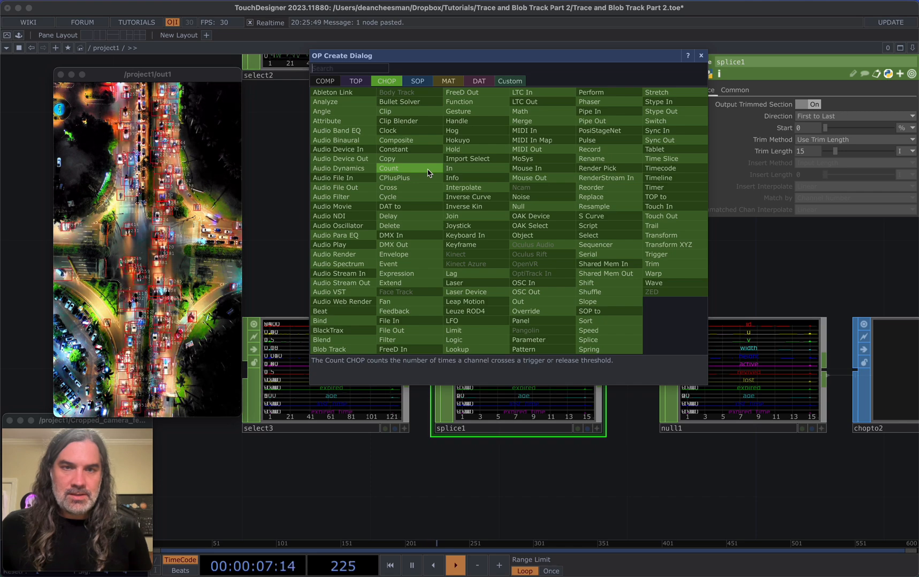
{"action": "left_click", "coordinate": [520, 197]}
{"action": "left_click", "coordinate": [526, 211]}
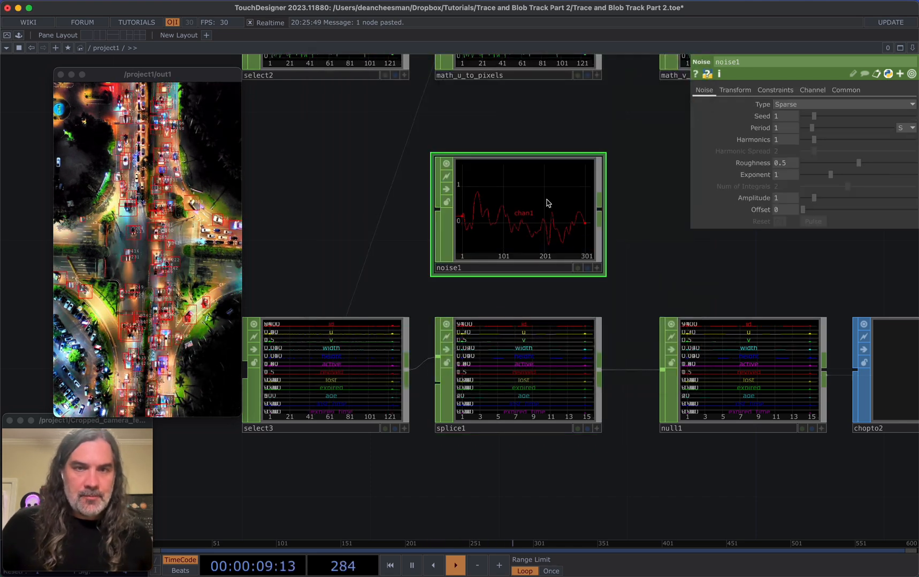
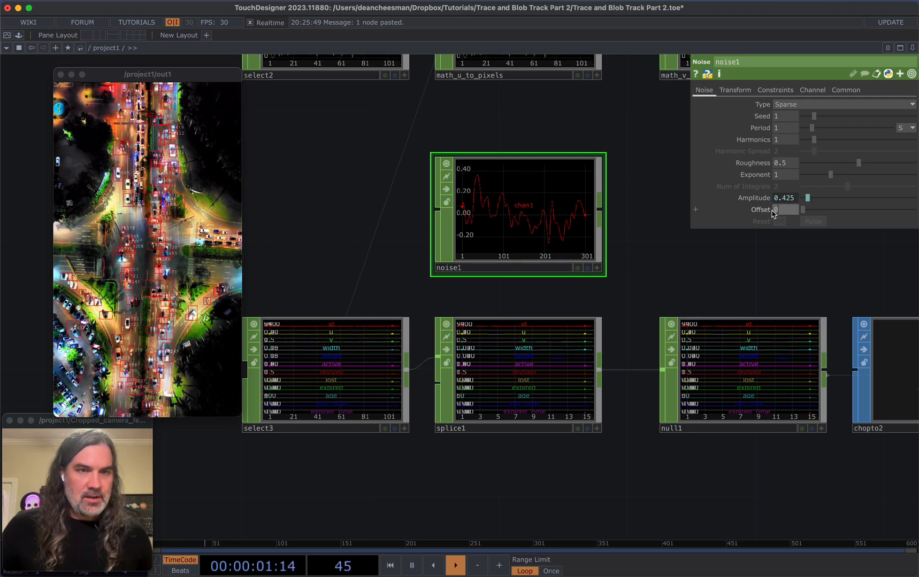
- Set noise1's Amplitude to 0.425 and Offset to 0.5, and turn on its Time Slice option
{"action": "key", "text": "Return"}
{"action": "left_click_drag", "start_coordinate": [625, 275], "coordinate": [624, 263]}
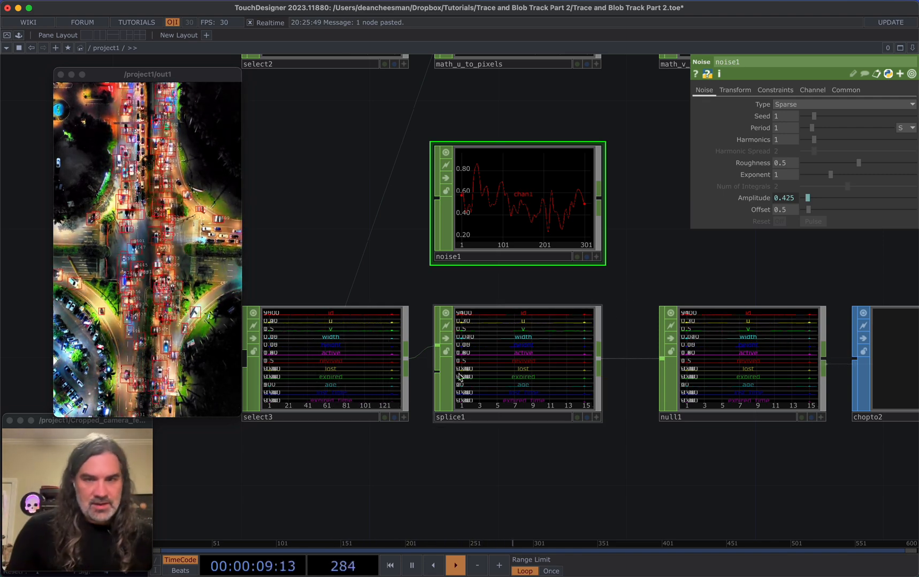
{"action": "left_click", "coordinate": [847, 91]}
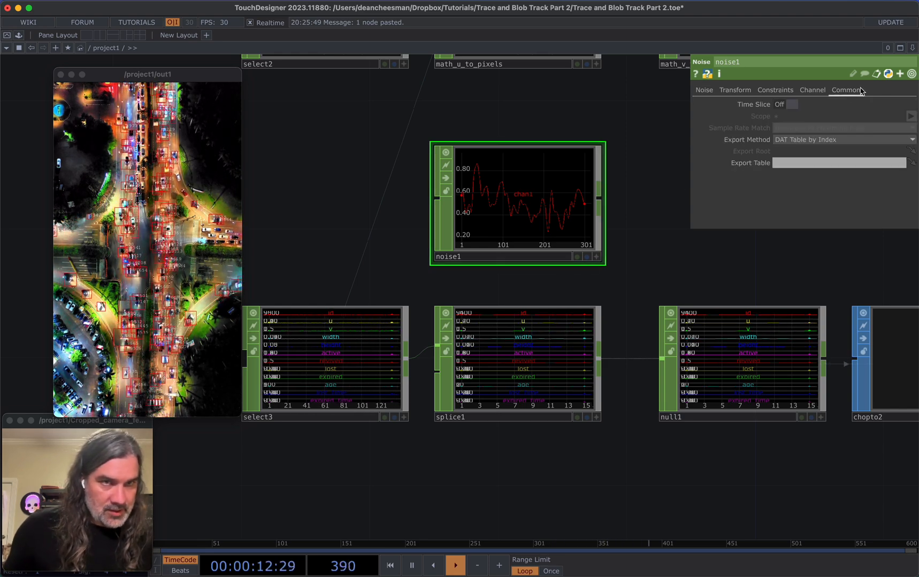
{"action": "left_click", "coordinate": [795, 104]}
{"action": "scroll", "coordinate": [636, 204], "scroll_direction": "down", "scroll_amount": 1}
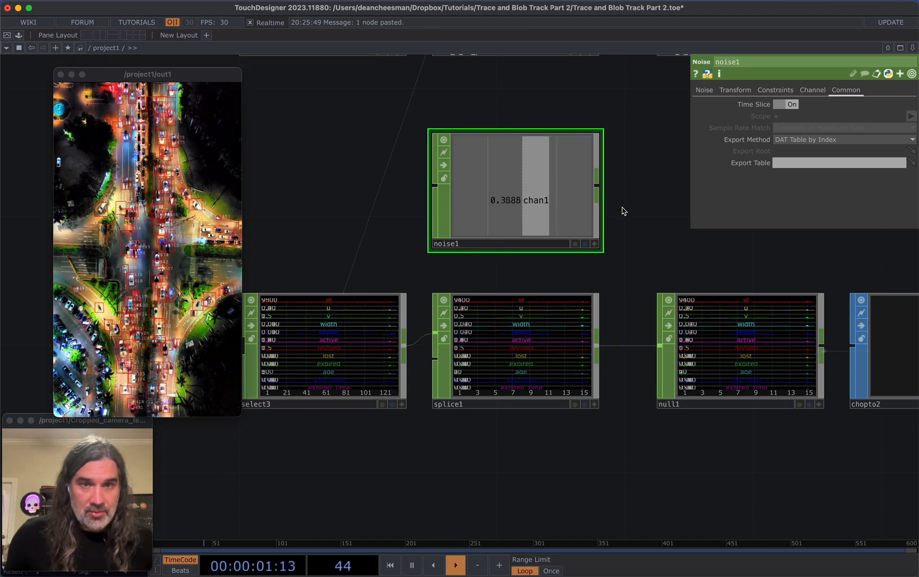
- Drive splice1's Start parameter with noise1's chan1 channel and check the changing lines in chopto2
{"action": "left_click_drag", "start_coordinate": [538, 204], "coordinate": [817, 129]}
{"action": "left_click", "coordinate": [816, 126]}
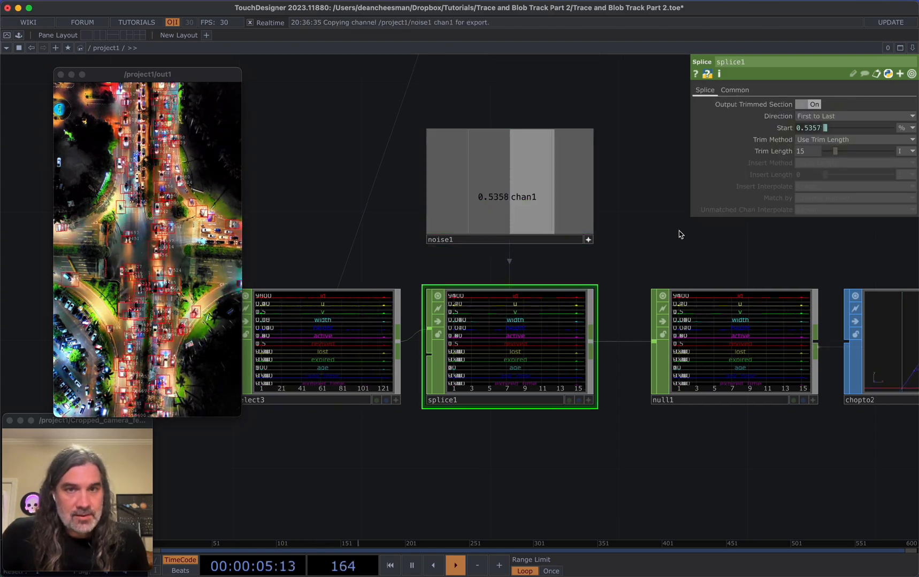
{"action": "scroll", "coordinate": [636, 221], "scroll_direction": "down", "scroll_amount": 1}
{"action": "left_click_drag", "start_coordinate": [751, 403], "coordinate": [589, 345]}
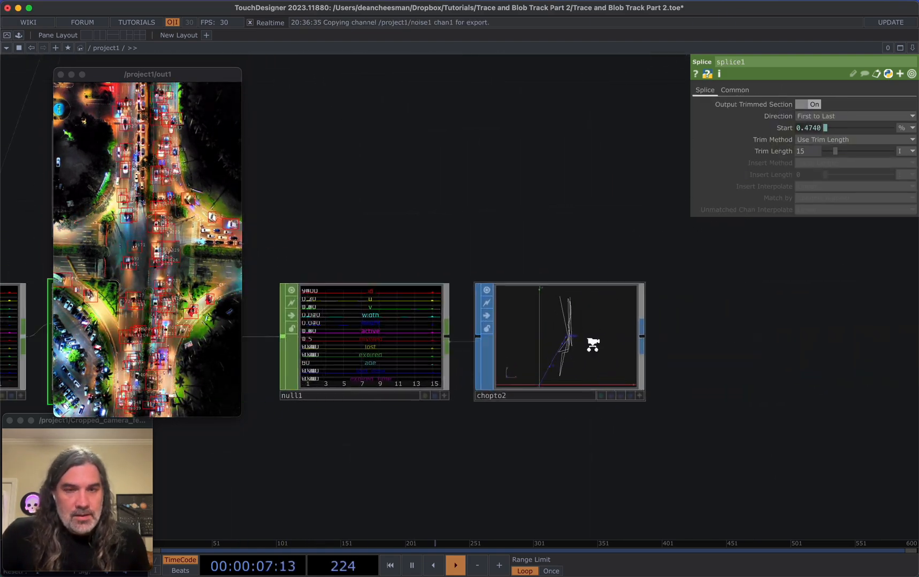
{"action": "scroll", "coordinate": [588, 345], "scroll_direction": "up", "scroll_amount": 5}
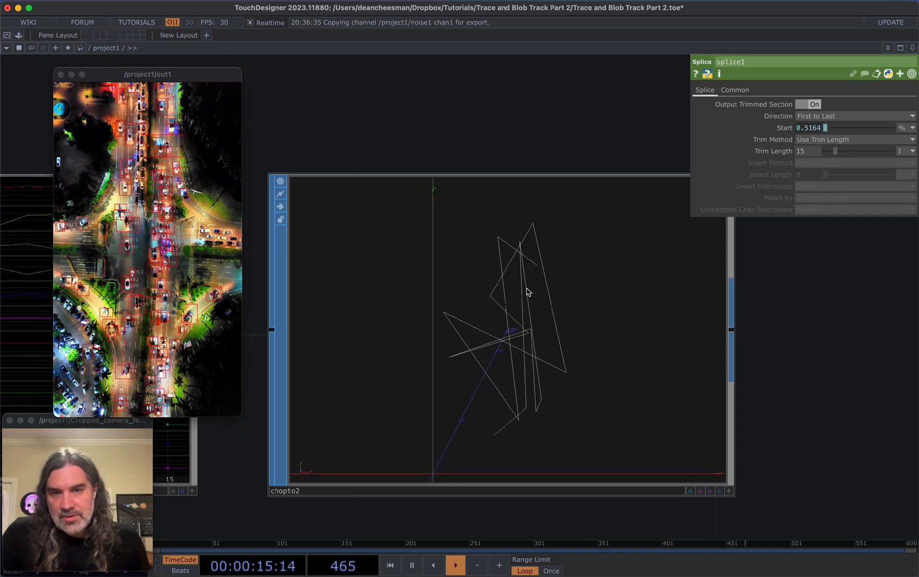
{"action": "scroll", "coordinate": [527, 293], "scroll_direction": "down", "scroll_amount": 10}
- Move chopto2 farther along its row, away from null1, to sit below the text_spec_dat and text1 nodes
{"action": "left_click_drag", "start_coordinate": [597, 292], "coordinate": [487, 343]}
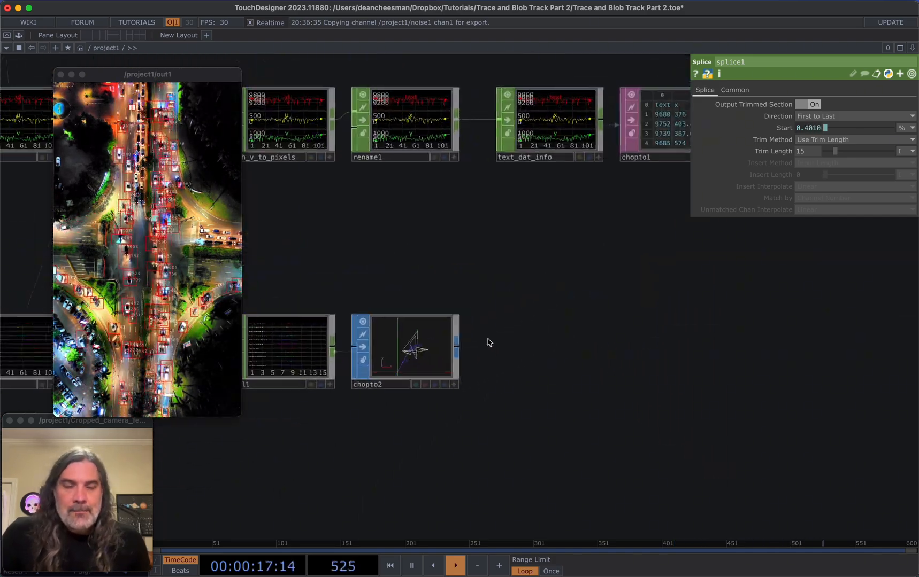
{"action": "scroll", "coordinate": [484, 344], "scroll_direction": "down", "scroll_amount": 2}
{"action": "scroll", "coordinate": [453, 365], "scroll_direction": "down", "scroll_amount": 5}
{"action": "scroll", "coordinate": [508, 362], "scroll_direction": "up", "scroll_amount": 6}
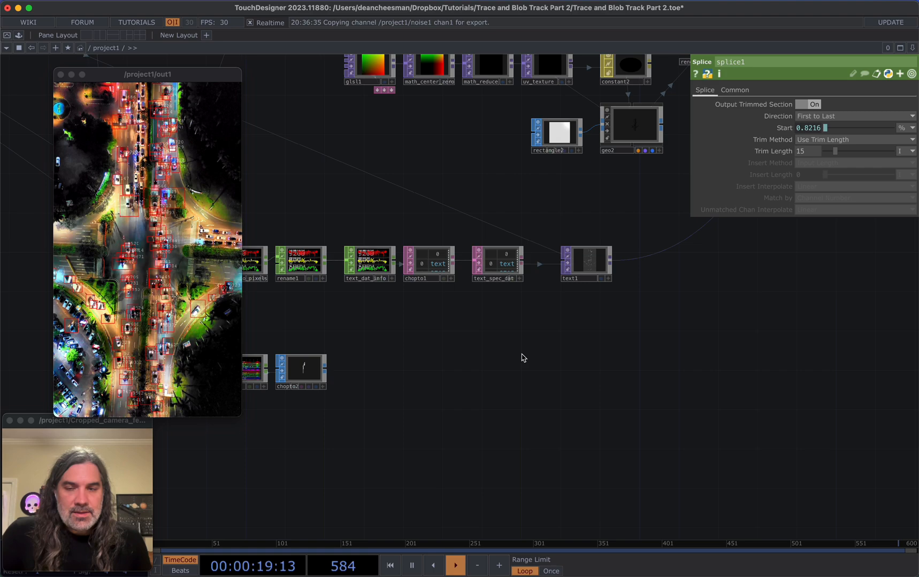
{"action": "scroll", "coordinate": [375, 363], "scroll_direction": "down", "scroll_amount": 1}
{"action": "left_click_drag", "start_coordinate": [300, 374], "coordinate": [467, 375]}
{"action": "scroll", "coordinate": [573, 378], "scroll_direction": "up", "scroll_amount": 2}
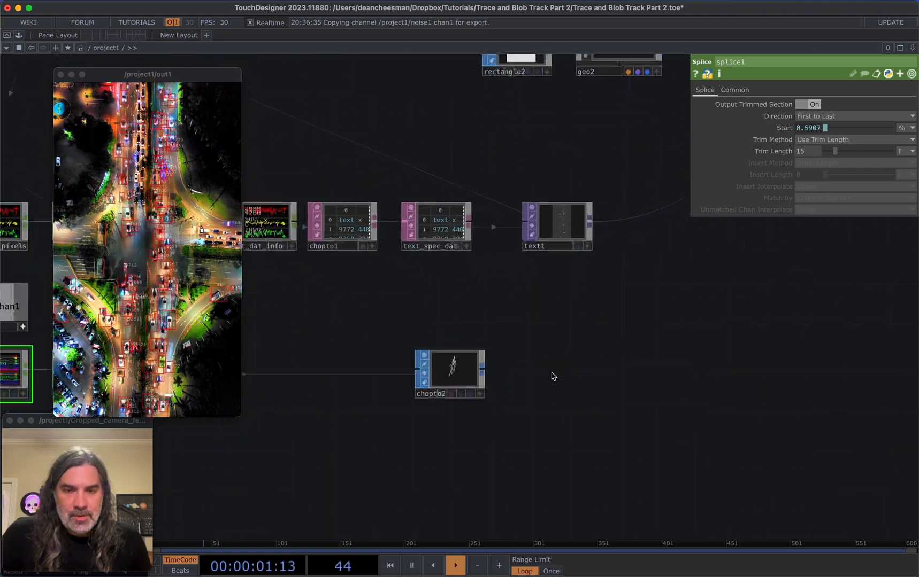
- Append a Geometry COMP to the output of chopto2, placing it below text1
{"action": "right_click", "coordinate": [483, 375]}
{"action": "left_click", "coordinate": [399, 232]}
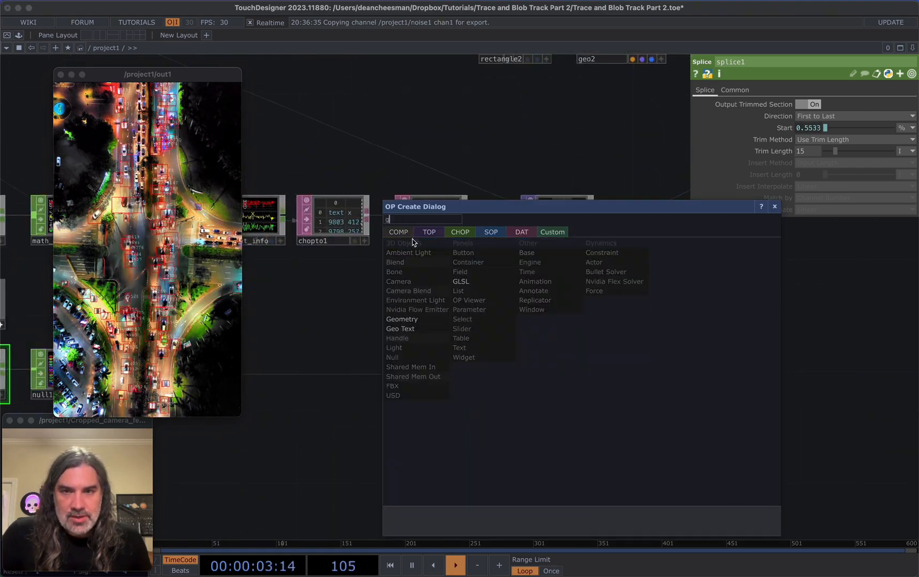
{"action": "left_click", "coordinate": [416, 314]}
{"action": "left_click", "coordinate": [601, 361]}
{"action": "scroll", "coordinate": [606, 367], "scroll_direction": "right", "scroll_amount": 3}
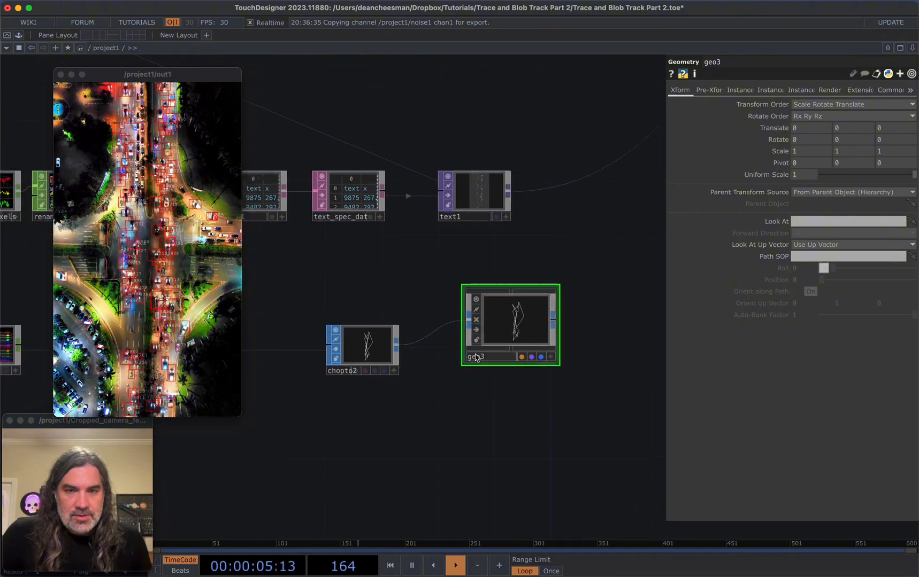
{"action": "scroll", "coordinate": [533, 314], "scroll_direction": "up", "scroll_amount": 2}
{"action": "scroll", "coordinate": [540, 308], "scroll_direction": "right", "scroll_amount": 1}
{"action": "scroll", "coordinate": [548, 304], "scroll_direction": "down", "scroll_amount": 2}
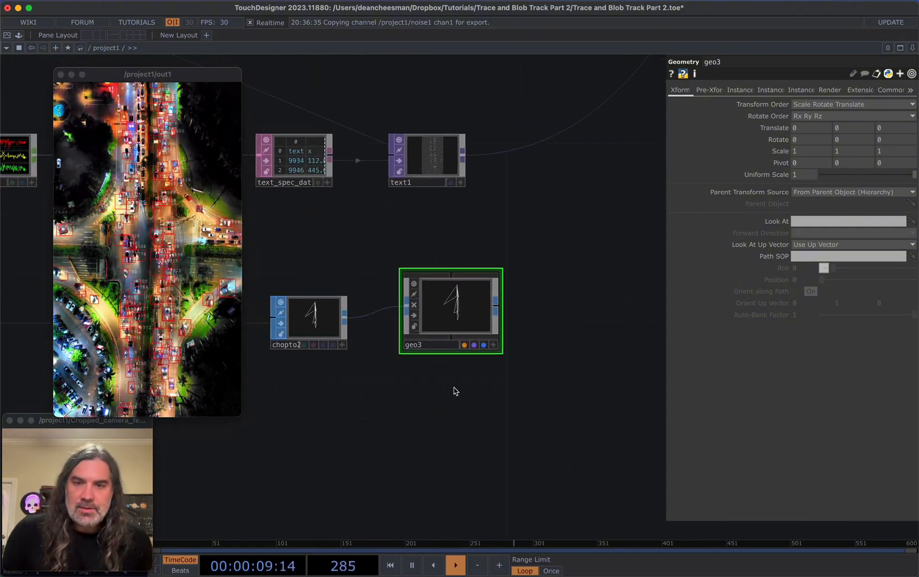
{"action": "key", "text": "Tab"}
{"action": "left_click", "coordinate": [393, 250]}
{"action": "left_click", "coordinate": [298, 300]}
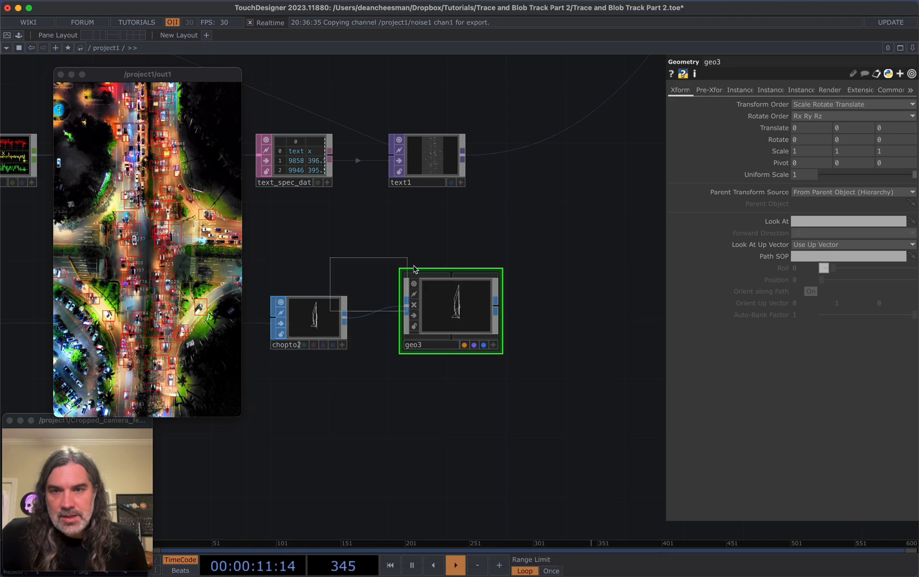
{"action": "left_click", "coordinate": [452, 240]}
{"action": "key", "text": "Delete"}
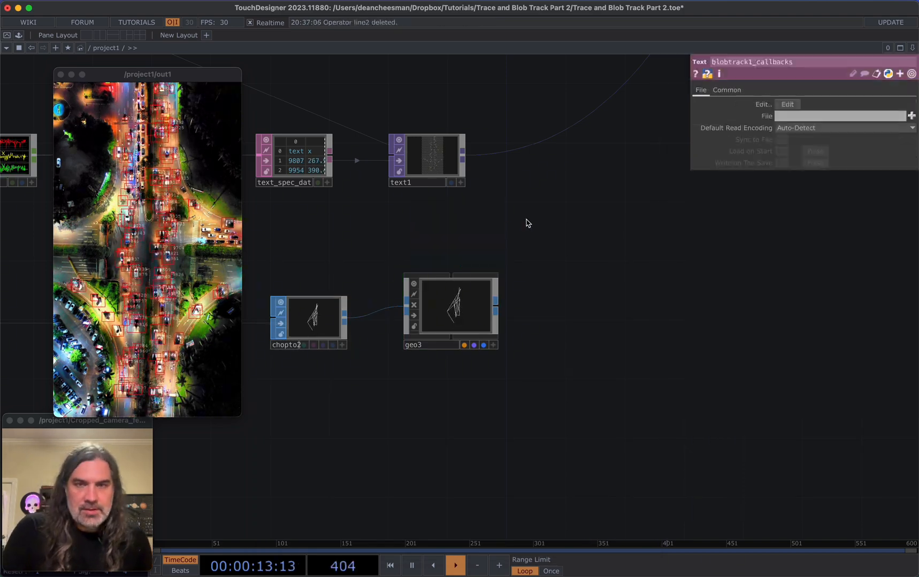
- Copy the line1 material from the rectangle render network and paste the duplicate above geo3
{"action": "scroll", "coordinate": [535, 310], "scroll_direction": "down", "scroll_amount": 3}
{"action": "left_click", "coordinate": [526, 114]}
{"action": "key", "text": "ctrl+c"}
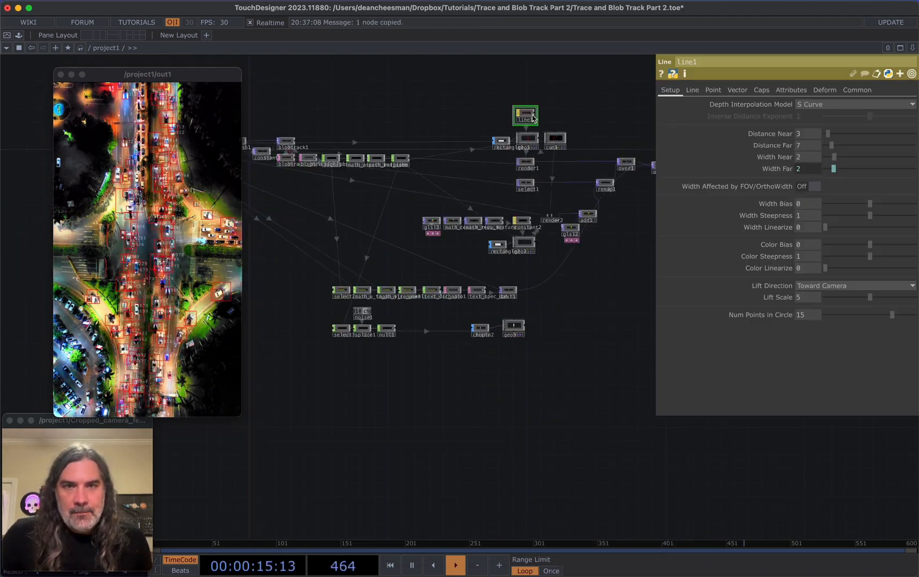
{"action": "key", "text": "ctrl+v"}
{"action": "left_click", "coordinate": [513, 316]}
{"action": "scroll", "coordinate": [513, 316], "scroll_direction": "up", "scroll_amount": 3}
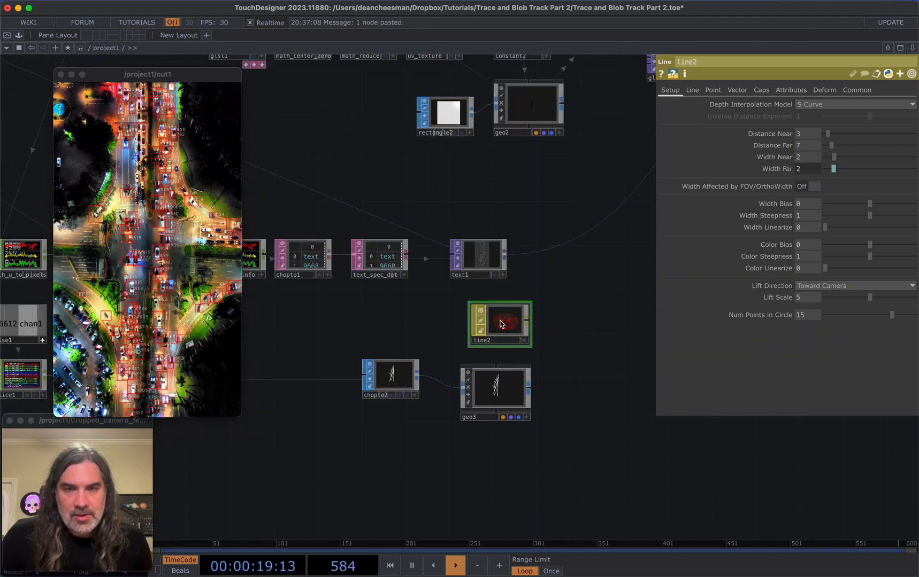
- Assign the line2 material to geo3
{"action": "left_click_drag", "start_coordinate": [526, 320], "coordinate": [494, 388]}
{"action": "left_click", "coordinate": [492, 378]}
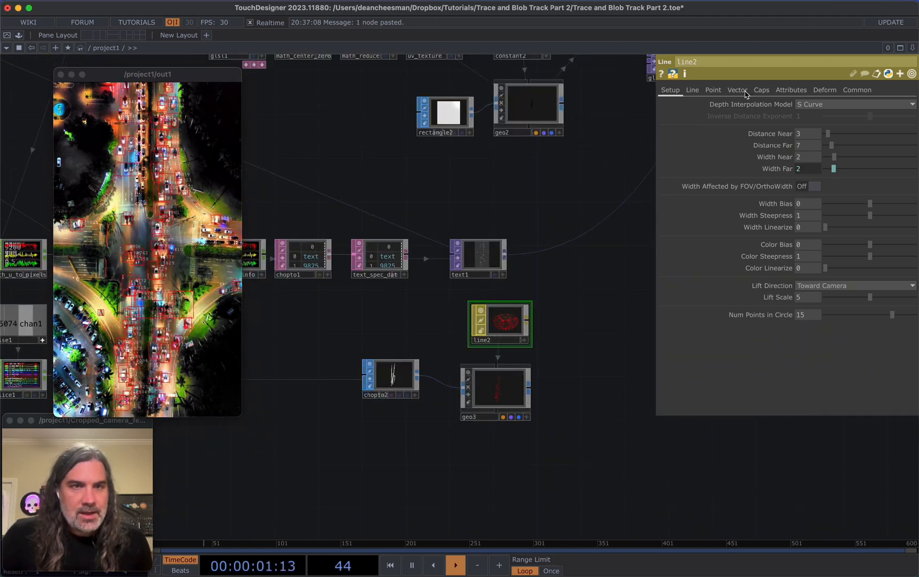
{"action": "scroll", "coordinate": [648, 250], "scroll_direction": "up", "scroll_amount": 3}
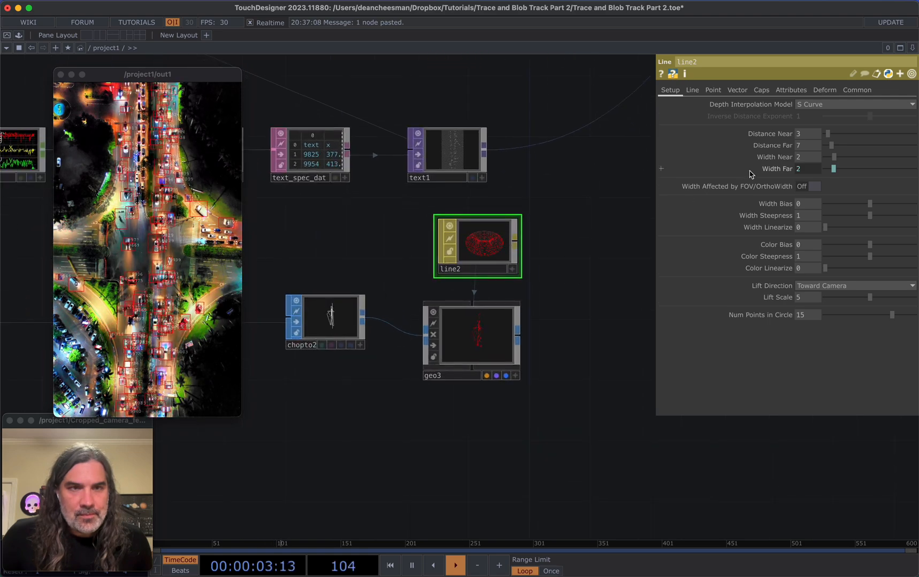
- Change the Line Near Color of the line2 material to white
{"action": "scroll", "coordinate": [598, 237], "scroll_direction": "down", "scroll_amount": 4}
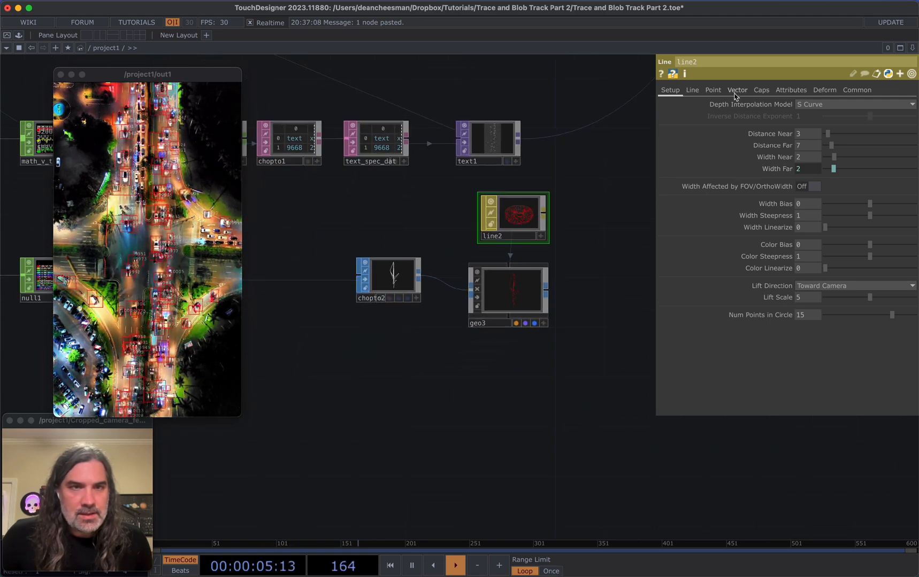
{"action": "left_click", "coordinate": [717, 92]}
{"action": "left_click", "coordinate": [693, 91]}
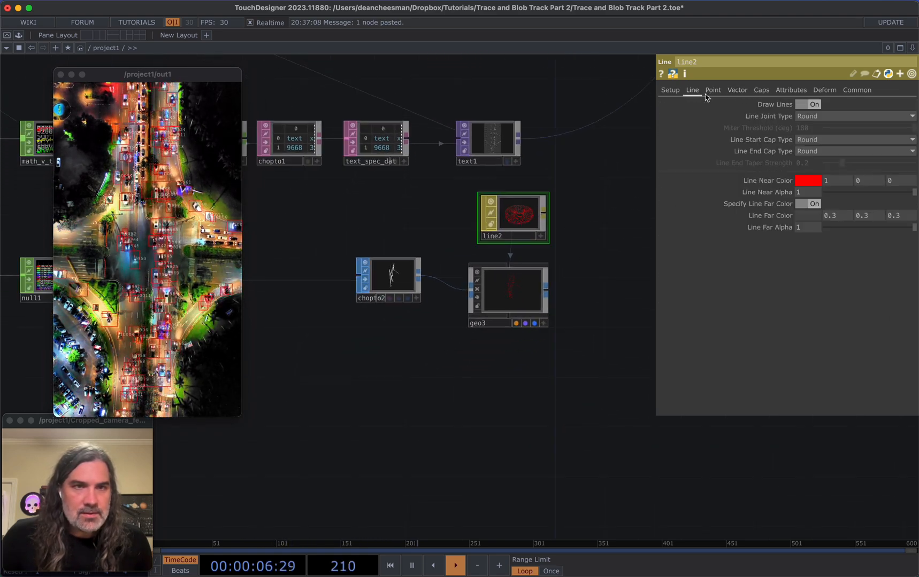
{"action": "left_click", "coordinate": [798, 182]}
{"action": "left_click", "coordinate": [881, 119]}
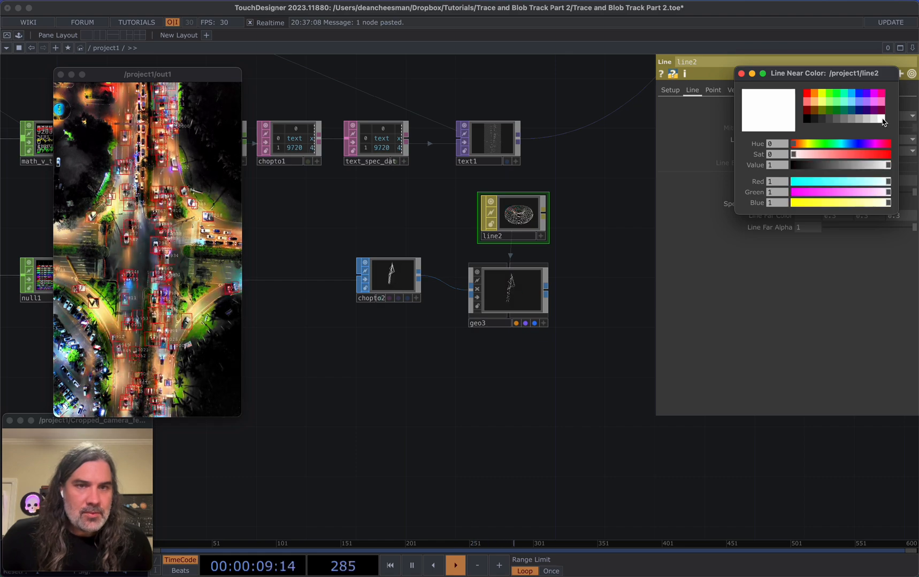
{"action": "left_click", "coordinate": [625, 228]}
- Add geo3 after geo1 in the Geometry parameter of render1 so the connecting lines are rendered
{"action": "scroll", "coordinate": [523, 252], "scroll_direction": "down", "scroll_amount": 5}
{"action": "left_click_drag", "start_coordinate": [541, 244], "coordinate": [522, 364]}
{"action": "scroll", "coordinate": [480, 91], "scroll_direction": "up", "scroll_amount": 10}
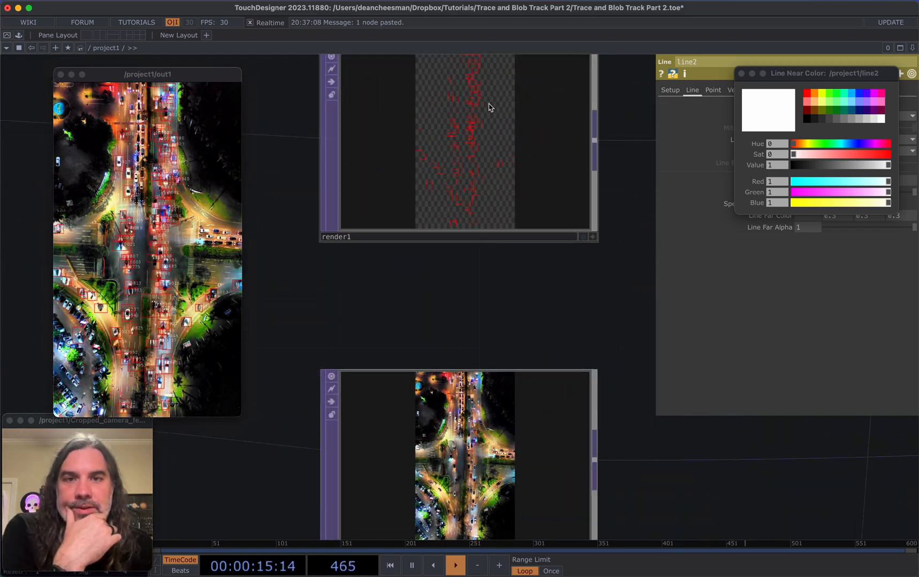
{"action": "scroll", "coordinate": [484, 118], "scroll_direction": "down", "scroll_amount": 2}
{"action": "left_click", "coordinate": [484, 118]}
{"action": "left_click", "coordinate": [696, 90]}
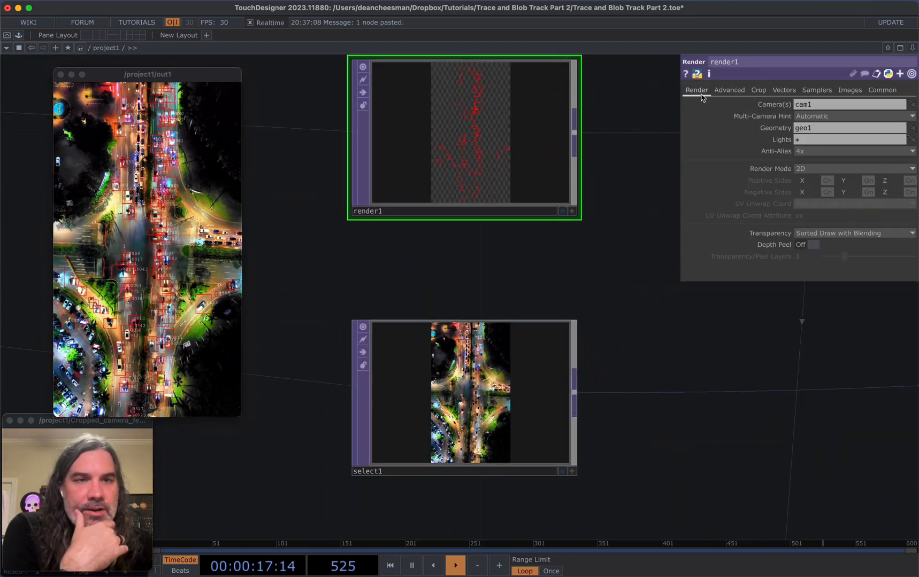
{"action": "left_click", "coordinate": [817, 128]}
{"action": "type", "text": "geo3"}
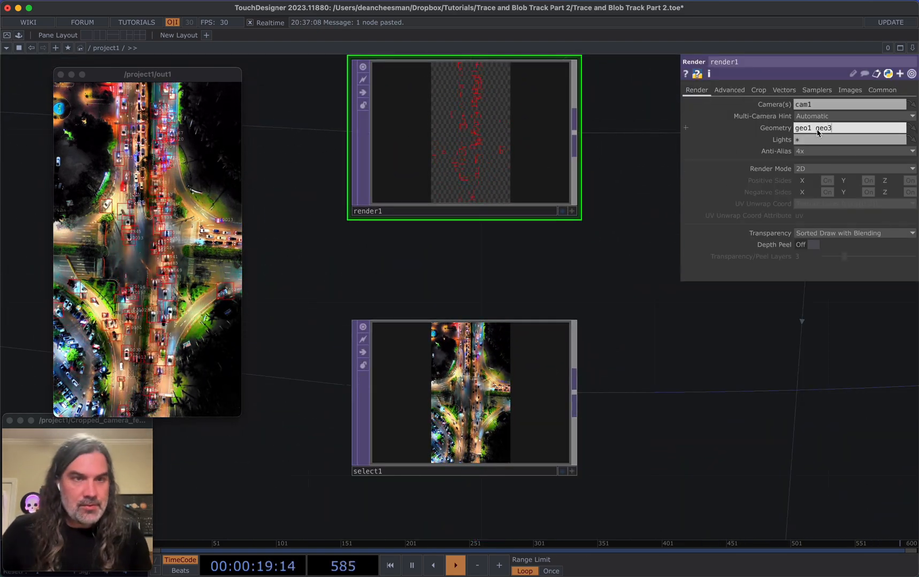
{"action": "key", "text": "Return"}
- Move the out1 viewer window into the screen corner and enlarge it to full screen height
{"action": "left_click_drag", "start_coordinate": [644, 258], "coordinate": [572, 358]}
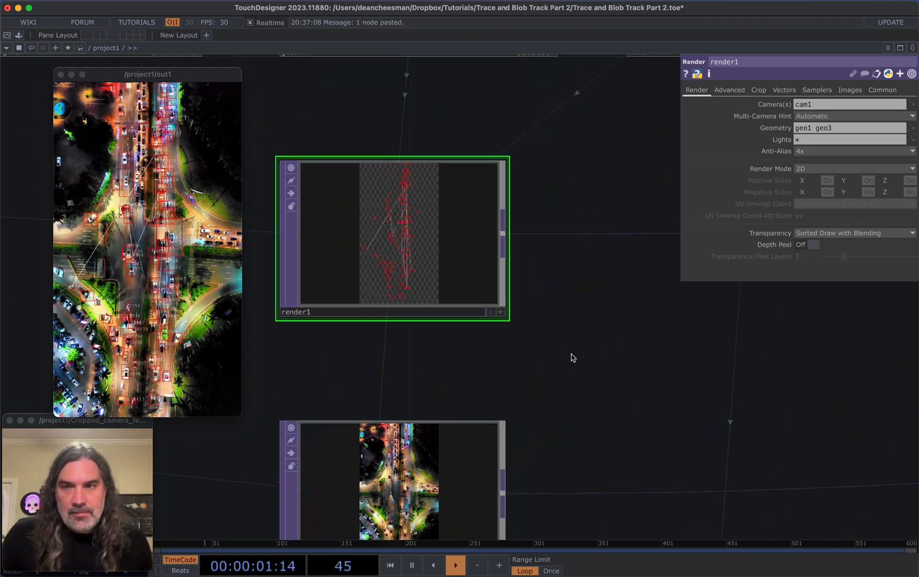
{"action": "left_click_drag", "start_coordinate": [176, 74], "coordinate": [143, 28]}
{"action": "left_click_drag", "start_coordinate": [209, 160], "coordinate": [387, 182]}
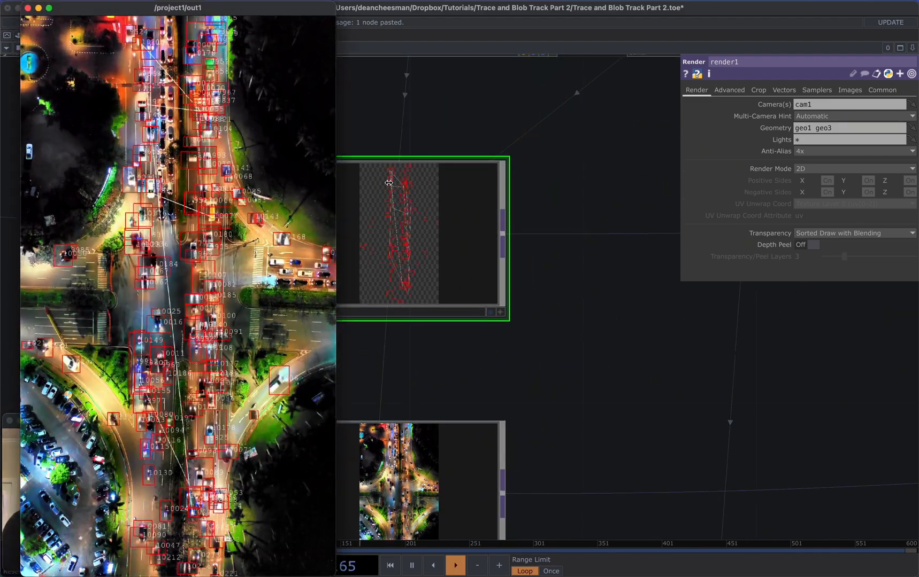
- Set Width Near and Width Far of the line2 material to 3.4
{"action": "left_click_drag", "start_coordinate": [634, 346], "coordinate": [652, 291]}
{"action": "scroll", "coordinate": [652, 291], "scroll_direction": "down", "scroll_amount": 5}
{"action": "scroll", "coordinate": [664, 474], "scroll_direction": "up", "scroll_amount": 3}
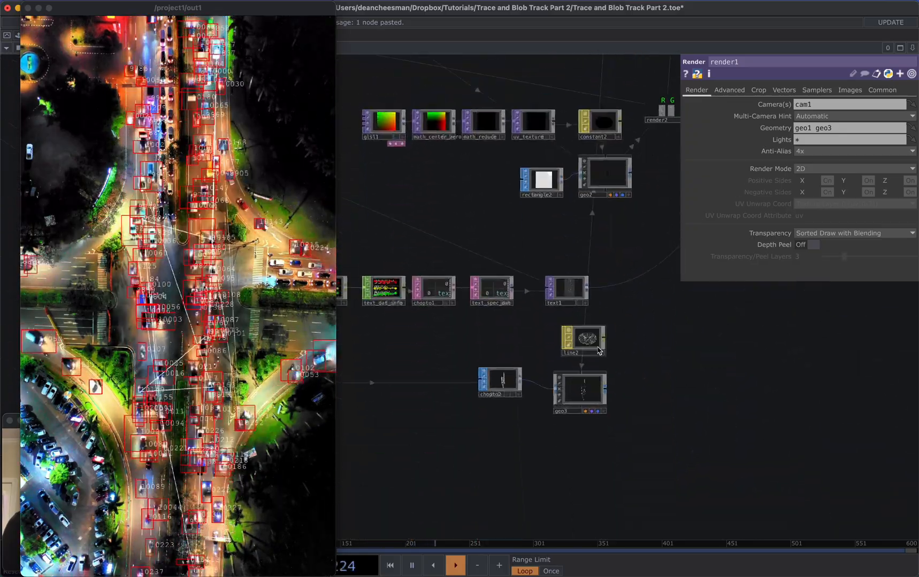
{"action": "left_click", "coordinate": [599, 337]}
{"action": "left_click", "coordinate": [741, 73]}
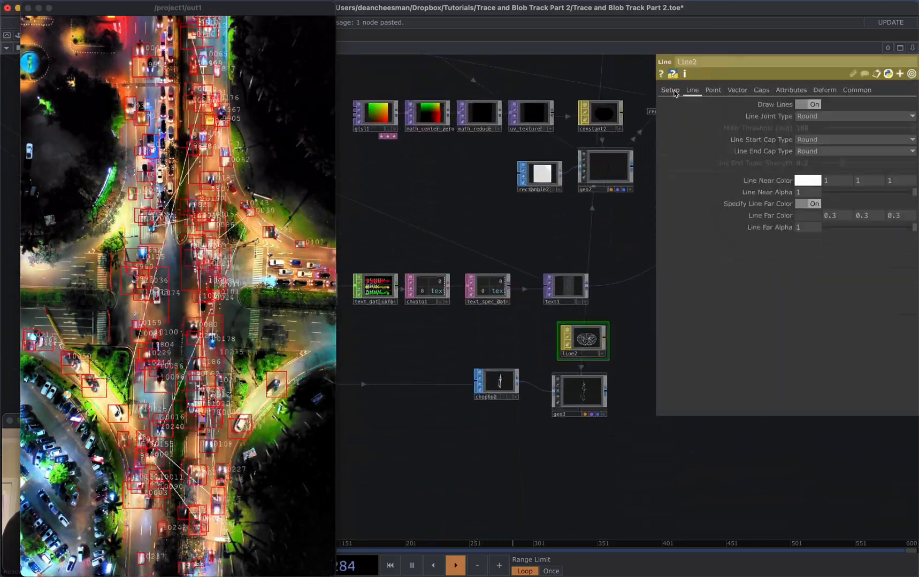
{"action": "left_click", "coordinate": [670, 90]}
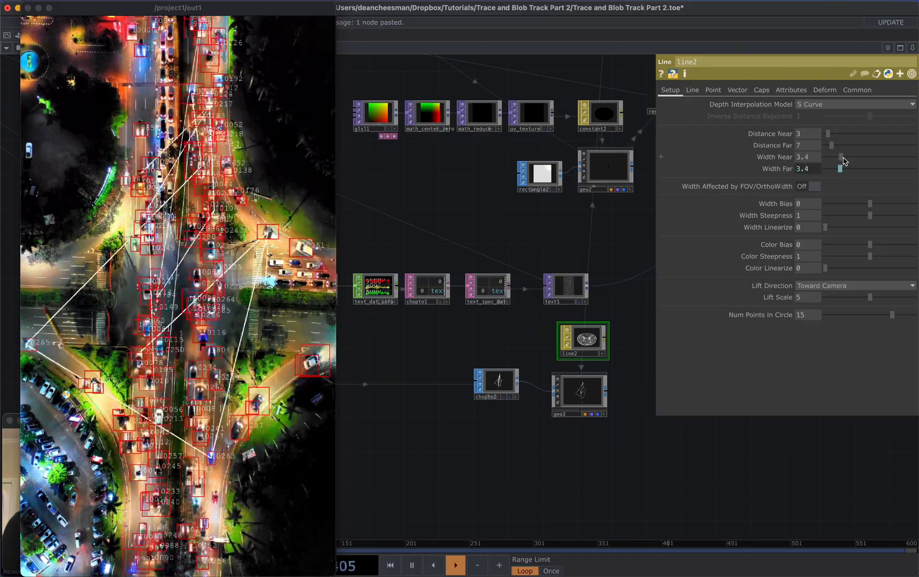
- Insert a Null SOP on the connection between chopto2 and geo3
{"action": "scroll", "coordinate": [522, 337], "scroll_direction": "down", "scroll_amount": 3}
{"action": "left_click", "coordinate": [513, 322]}
{"action": "scroll", "coordinate": [516, 322], "scroll_direction": "up", "scroll_amount": 5}
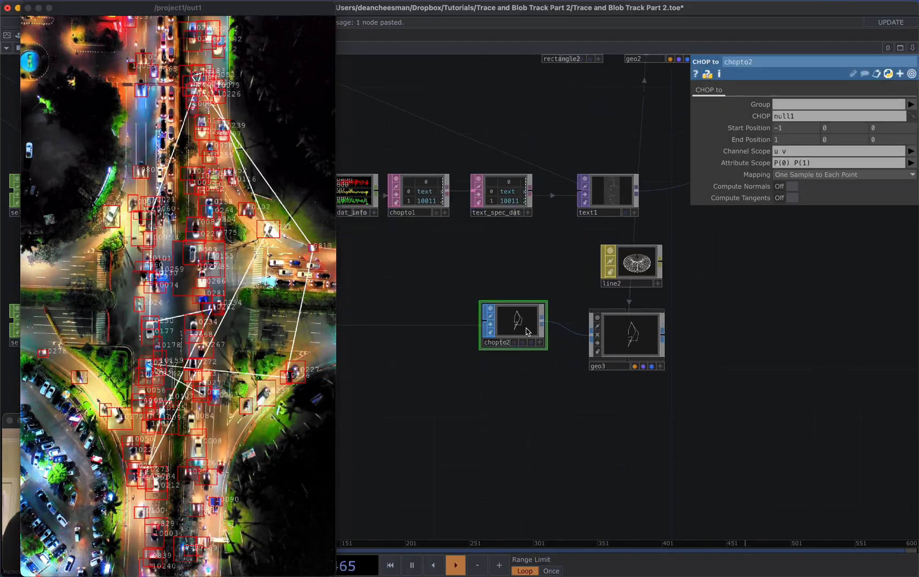
{"action": "left_click_drag", "start_coordinate": [521, 322], "coordinate": [457, 322]}
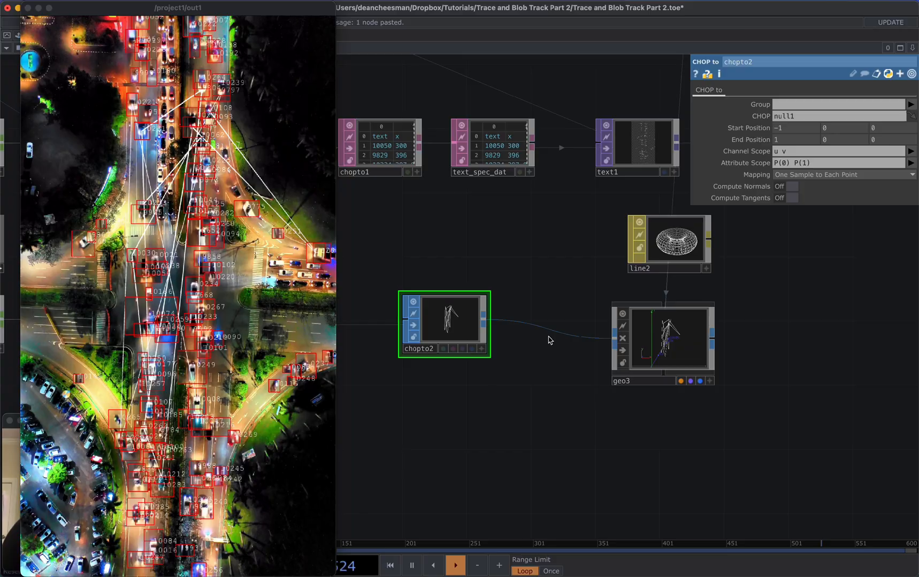
{"action": "right_click", "coordinate": [549, 337]}
{"action": "left_click", "coordinate": [561, 321]}
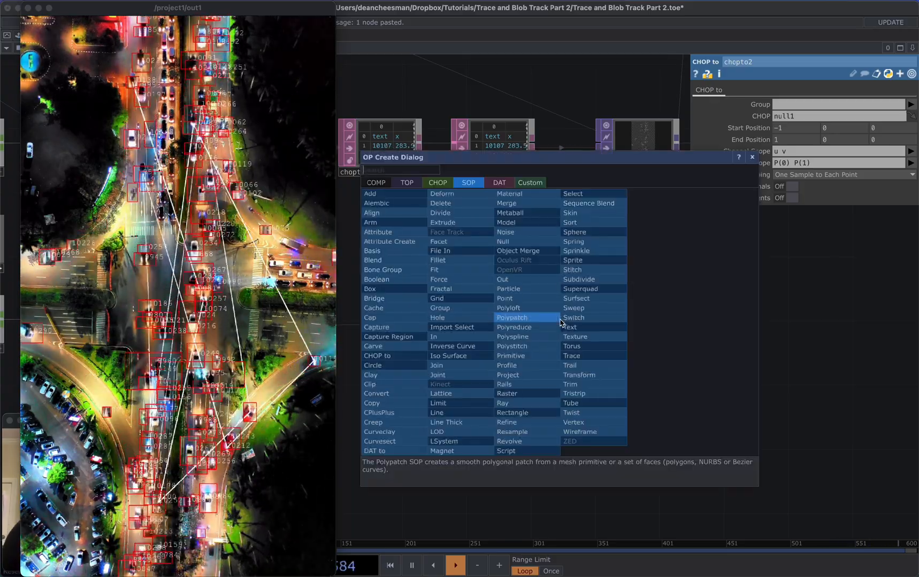
{"action": "left_click", "coordinate": [507, 241]}
{"action": "left_click", "coordinate": [544, 320]}
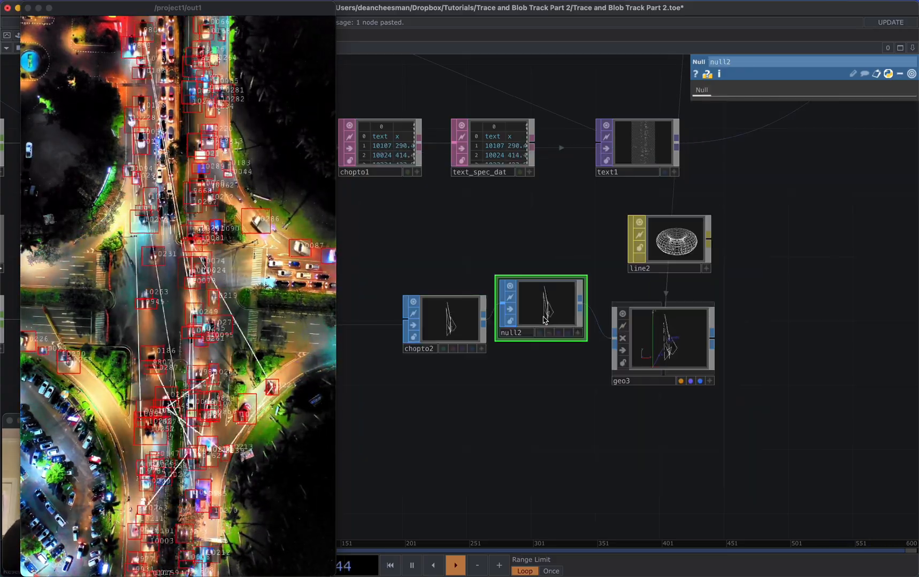
- Spread chopto2 and null2 apart, align them in one row, and save the project
{"action": "left_click_drag", "start_coordinate": [429, 323], "coordinate": [364, 324]}
{"action": "left_click_drag", "start_coordinate": [502, 360], "coordinate": [604, 352]}
{"action": "left_click_drag", "start_coordinate": [489, 328], "coordinate": [425, 327]}
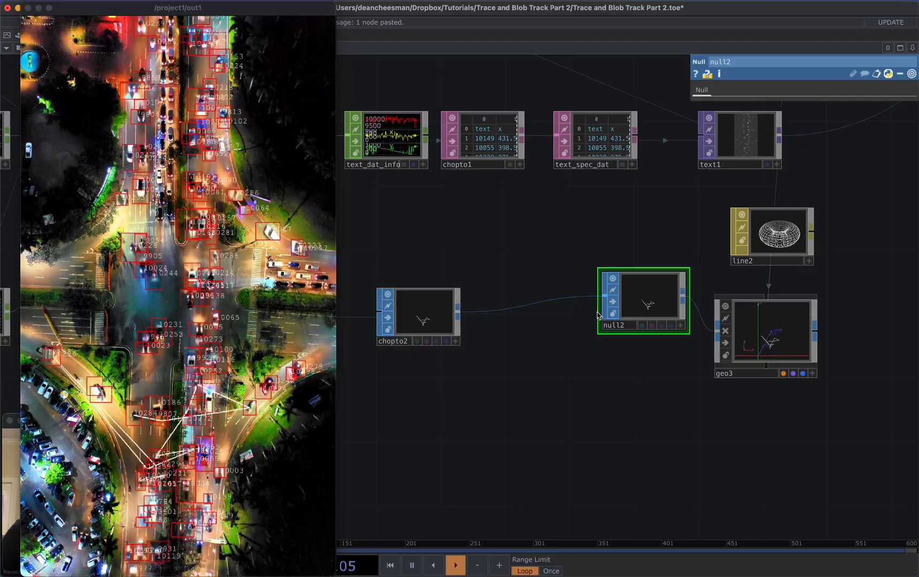
{"action": "left_click_drag", "start_coordinate": [597, 314], "coordinate": [577, 327]}
{"action": "left_click_drag", "start_coordinate": [605, 328], "coordinate": [572, 346]}
{"action": "key", "text": "super+s"}
{"action": "left_click_drag", "start_coordinate": [467, 350], "coordinate": [527, 339]}
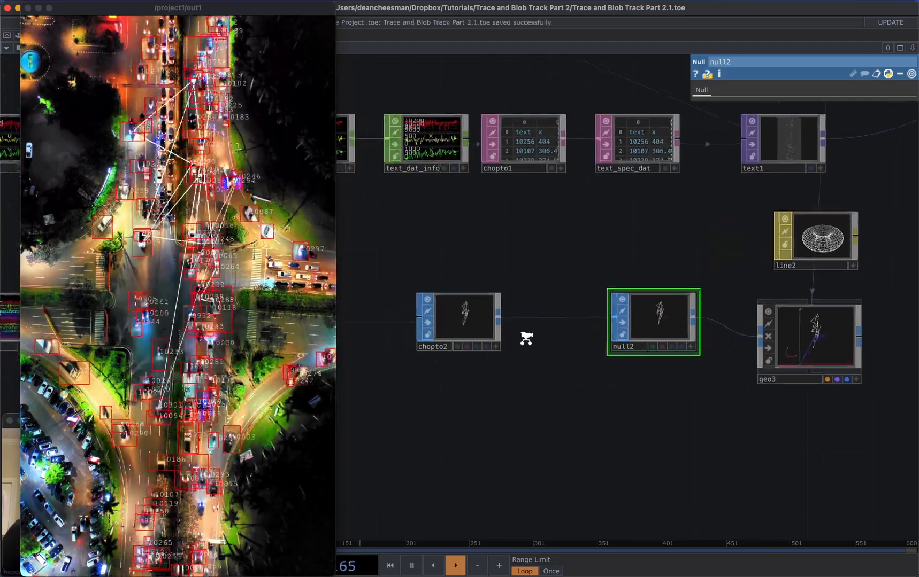
- Insert a Convert SOP on the connection between chopto2 and null2
{"action": "scroll", "coordinate": [526, 338], "scroll_direction": "up", "scroll_amount": 1}
{"action": "left_click_drag", "start_coordinate": [470, 324], "coordinate": [402, 323]}
{"action": "right_click", "coordinate": [511, 319]}
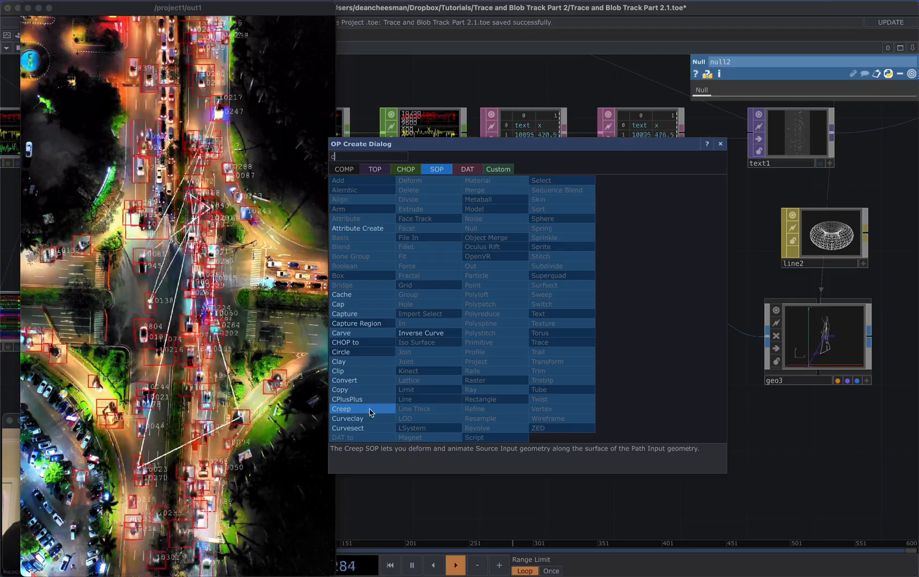
{"action": "left_click", "coordinate": [367, 381]}
{"action": "left_click", "coordinate": [504, 332]}
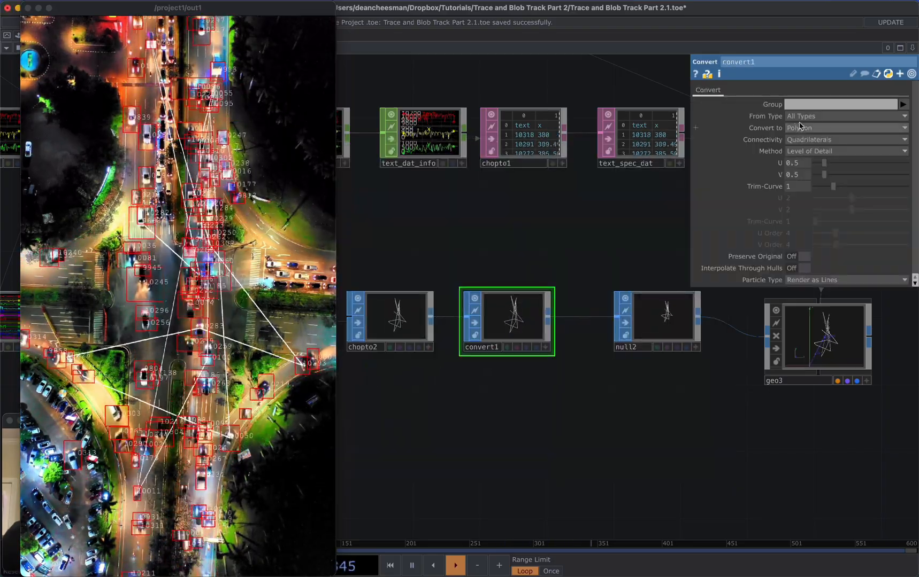
- Set convert1's From Type to Polygon and try Bezier Curve and NURBS Curve as its Convert to type
{"action": "left_click", "coordinate": [818, 128]}
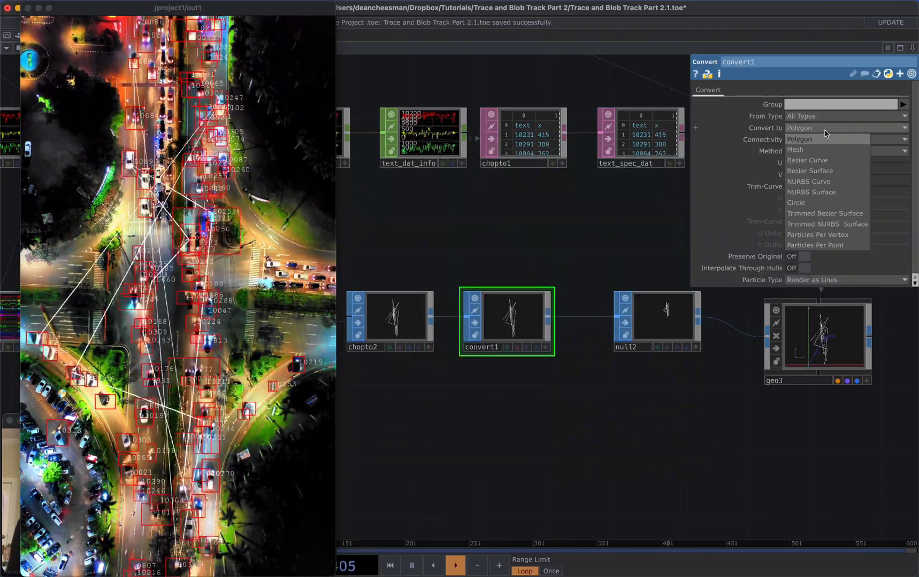
{"action": "left_click", "coordinate": [821, 161]}
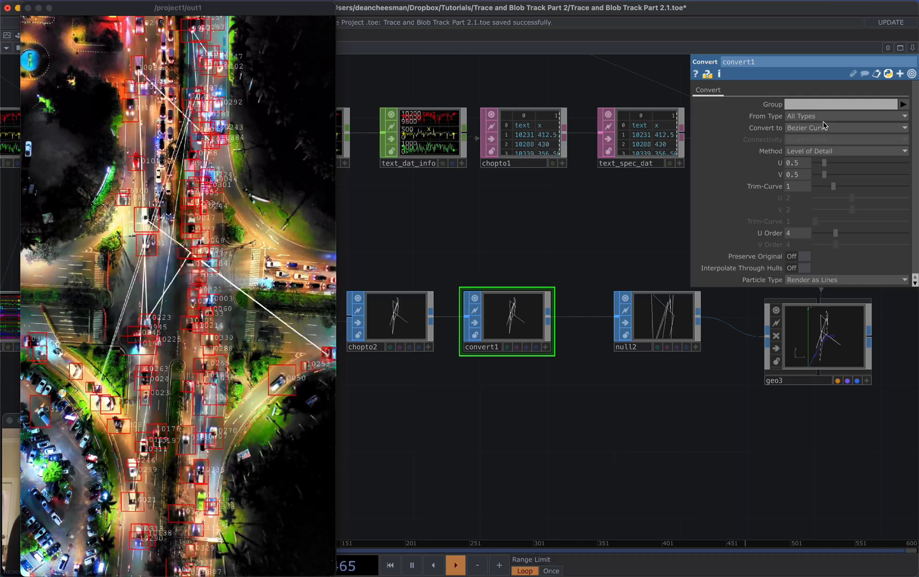
{"action": "left_click", "coordinate": [823, 127]}
{"action": "left_click", "coordinate": [824, 127]}
{"action": "left_click", "coordinate": [816, 116]}
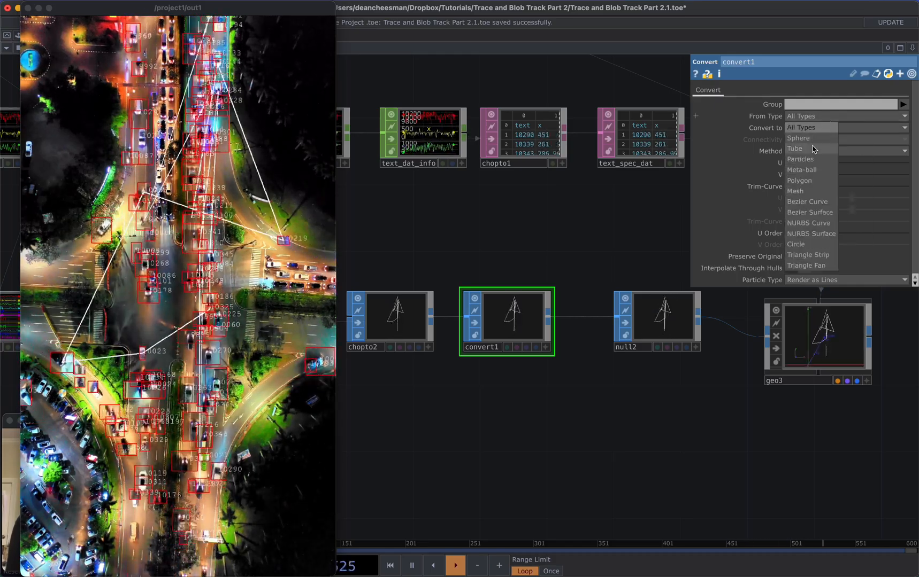
{"action": "left_click", "coordinate": [811, 181]}
{"action": "left_click", "coordinate": [814, 129]}
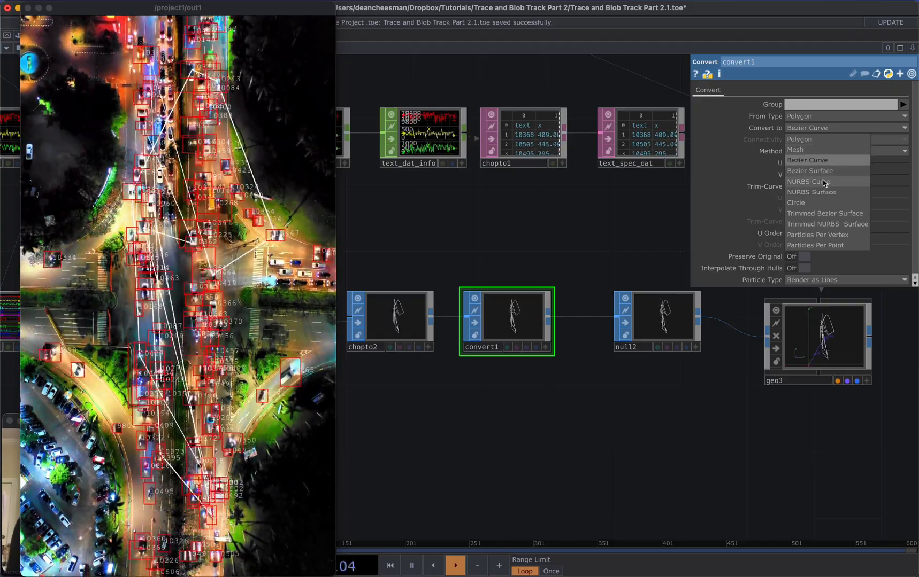
{"action": "left_click", "coordinate": [824, 182]}
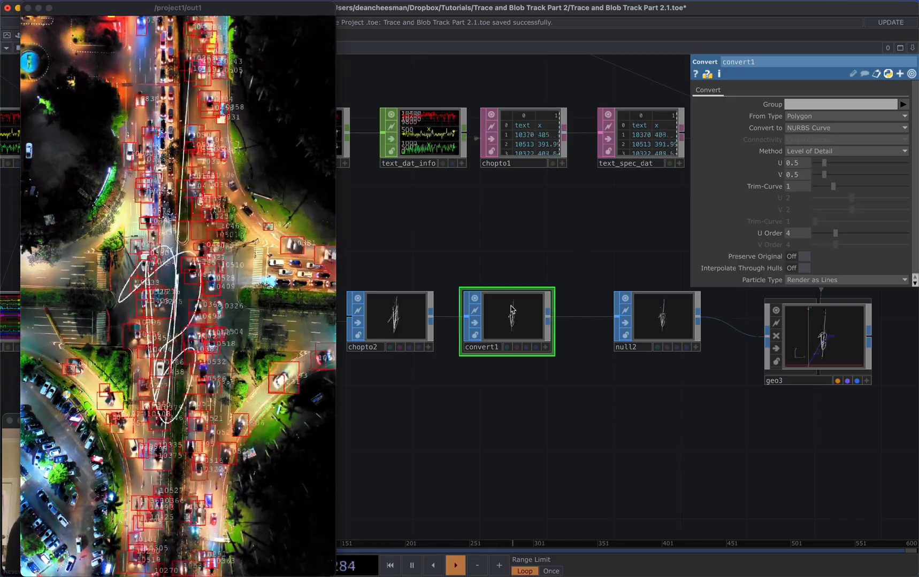
- Delete the convert1 node from between chopto2 and null2
{"action": "key", "text": "Delete"}
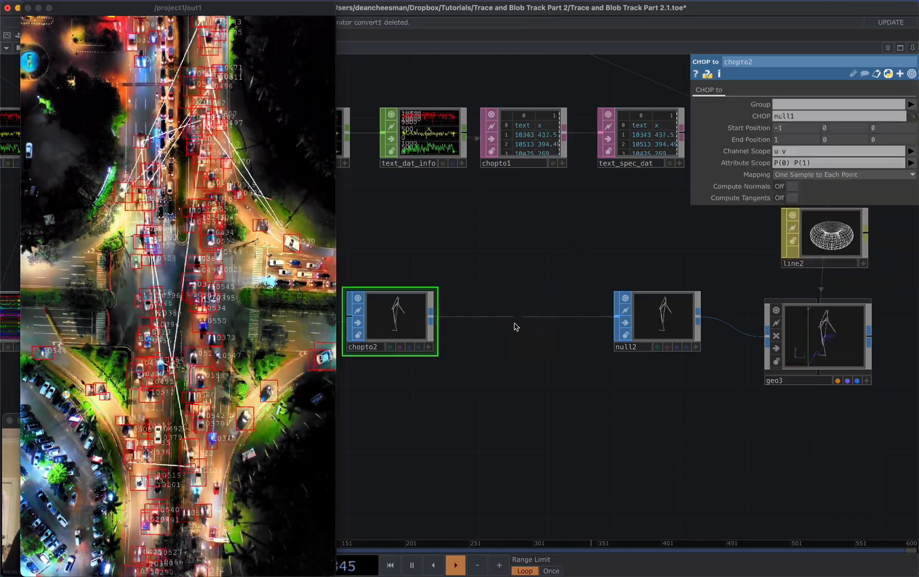
{"action": "scroll", "coordinate": [559, 273], "scroll_direction": "right", "scroll_amount": 5}
{"action": "scroll", "coordinate": [535, 401], "scroll_direction": "down", "scroll_amount": 10}
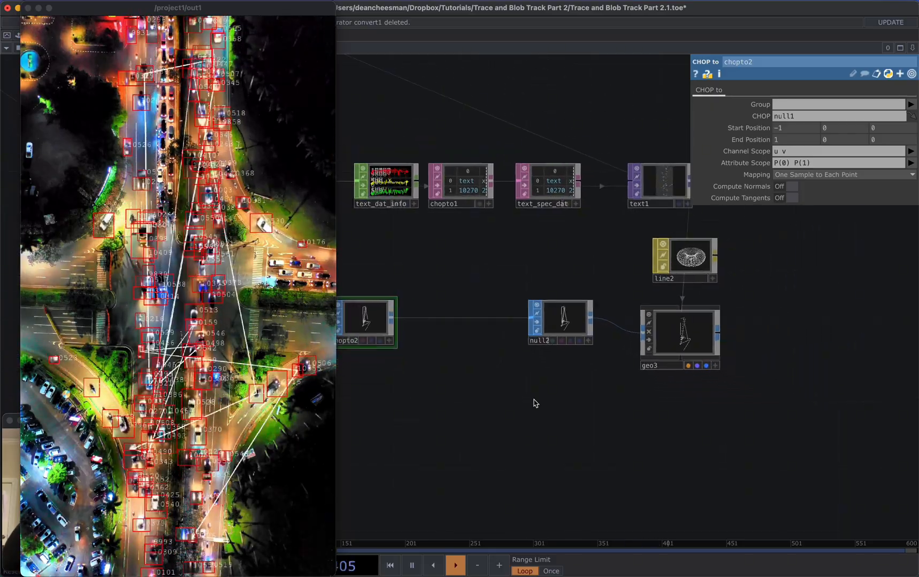
- Review the node chain that builds the connecting lines, from select3 and splice1 through chopto2 to geo3
{"action": "scroll", "coordinate": [606, 369], "scroll_direction": "up", "scroll_amount": 3}
{"action": "scroll", "coordinate": [675, 361], "scroll_direction": "down", "scroll_amount": 3}
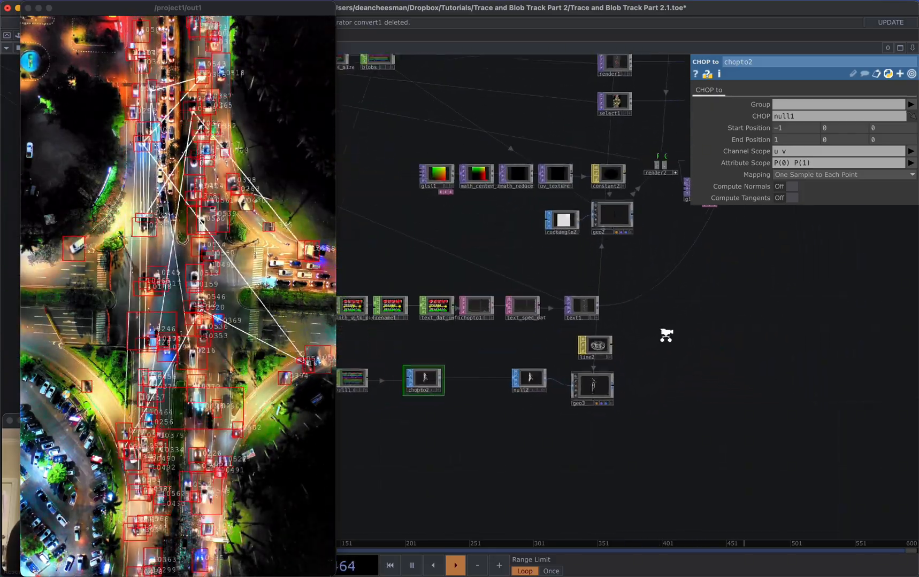
{"action": "scroll", "coordinate": [676, 315], "scroll_direction": "down", "scroll_amount": 5}
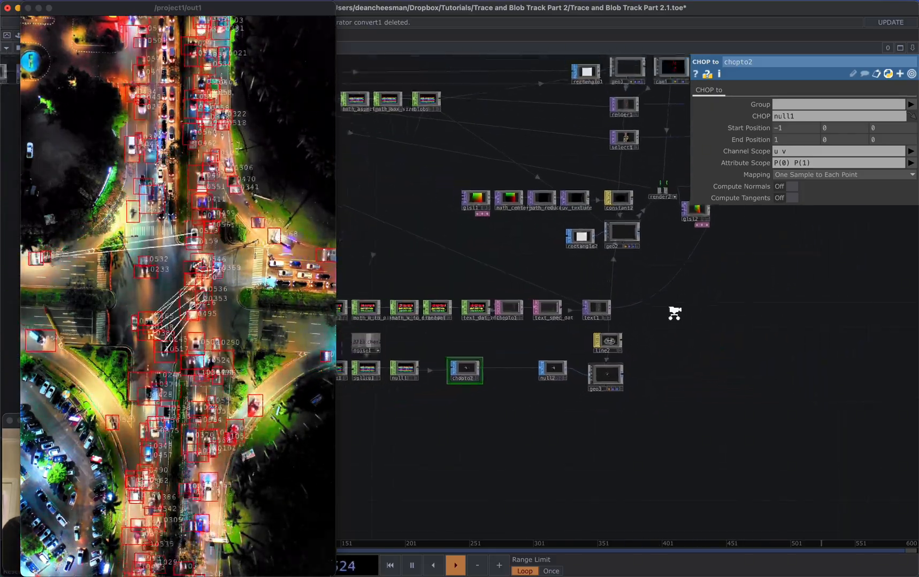
{"action": "scroll", "coordinate": [495, 308], "scroll_direction": "up", "scroll_amount": 10}
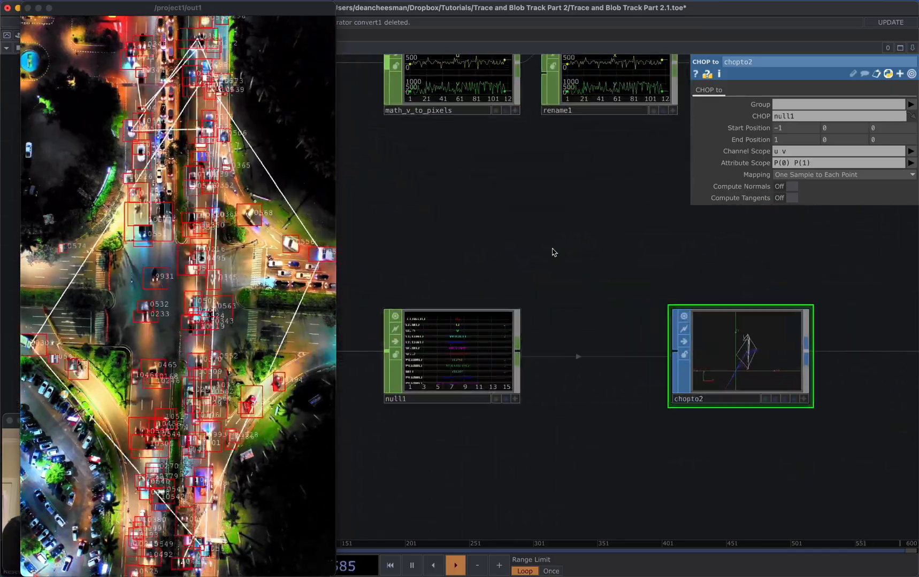
{"action": "scroll", "coordinate": [551, 251], "scroll_direction": "down", "scroll_amount": 5}
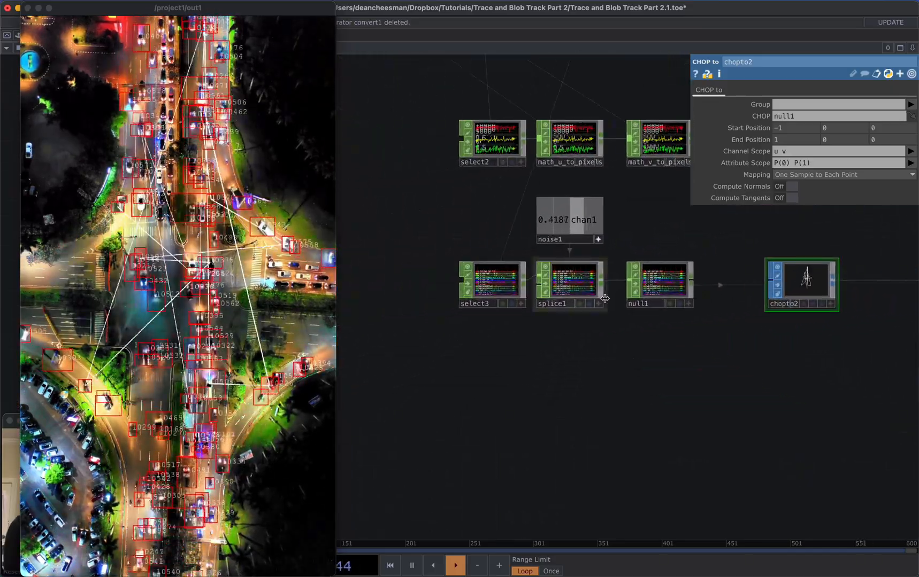
{"action": "scroll", "coordinate": [591, 366], "scroll_direction": "down", "scroll_amount": 5}
{"action": "scroll", "coordinate": [592, 366], "scroll_direction": "down", "scroll_amount": 5}
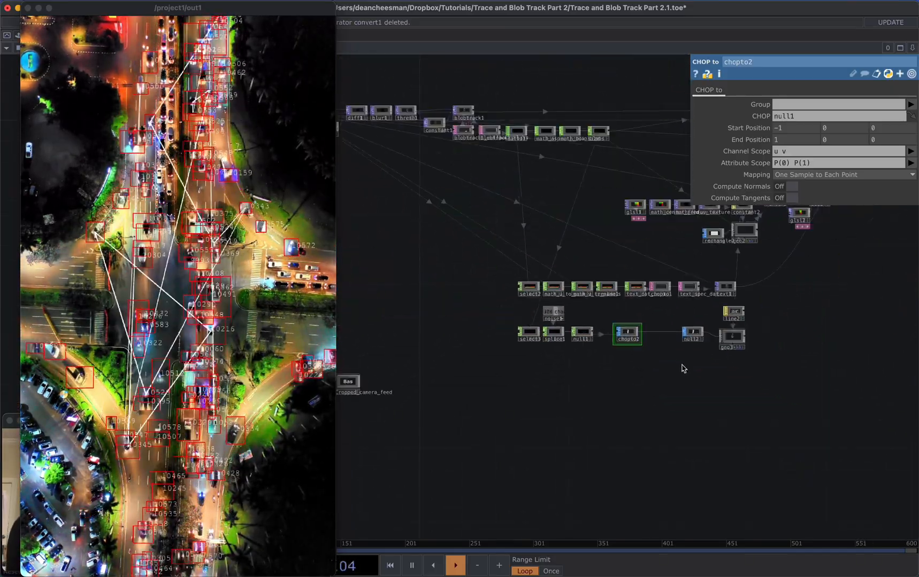
{"action": "scroll", "coordinate": [615, 344], "scroll_direction": "up", "scroll_amount": 3}
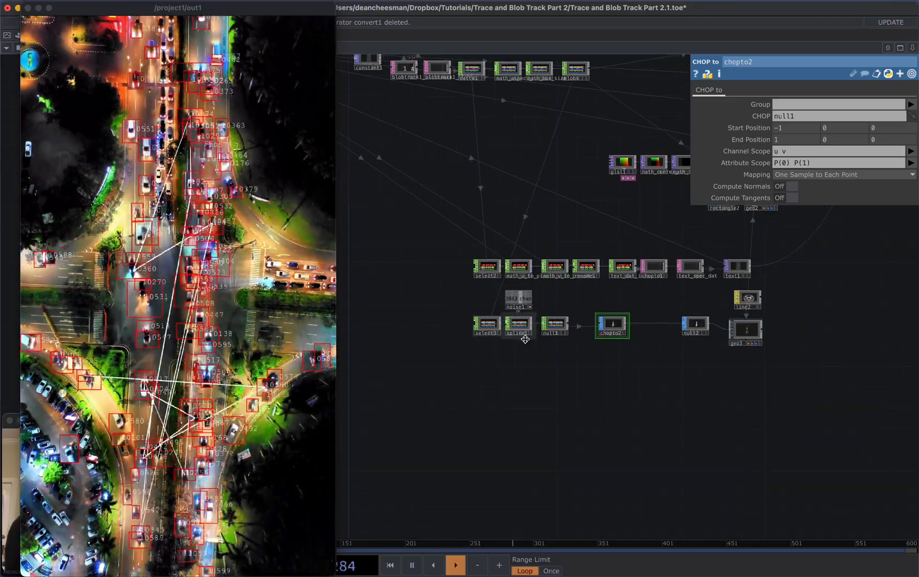
{"action": "scroll", "coordinate": [524, 340], "scroll_direction": "up", "scroll_amount": 4}
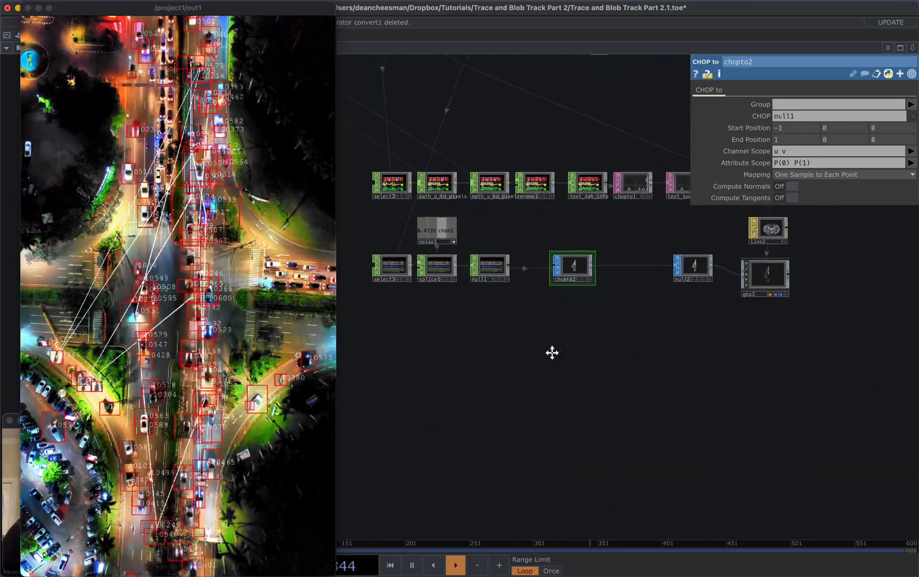
- Copy the rectangle1 and geo1 nodes and paste the copies below geo3
{"action": "scroll", "coordinate": [552, 353], "scroll_direction": "down", "scroll_amount": 5}
{"action": "scroll", "coordinate": [565, 256], "scroll_direction": "up", "scroll_amount": 6}
{"action": "scroll", "coordinate": [497, 185], "scroll_direction": "up", "scroll_amount": 2}
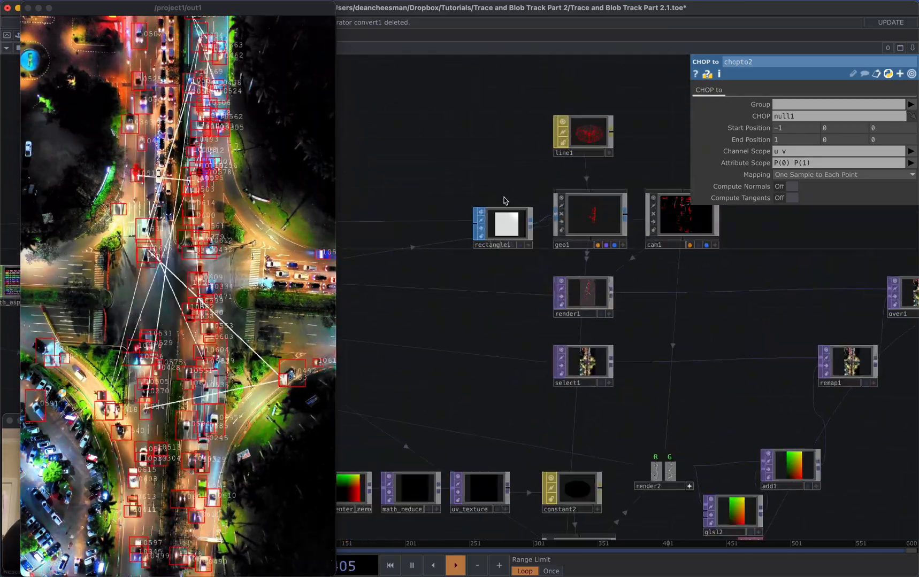
{"action": "left_click_drag", "start_coordinate": [607, 230], "coordinate": [607, 230]}
{"action": "scroll", "coordinate": [549, 285], "scroll_direction": "down", "scroll_amount": 10}
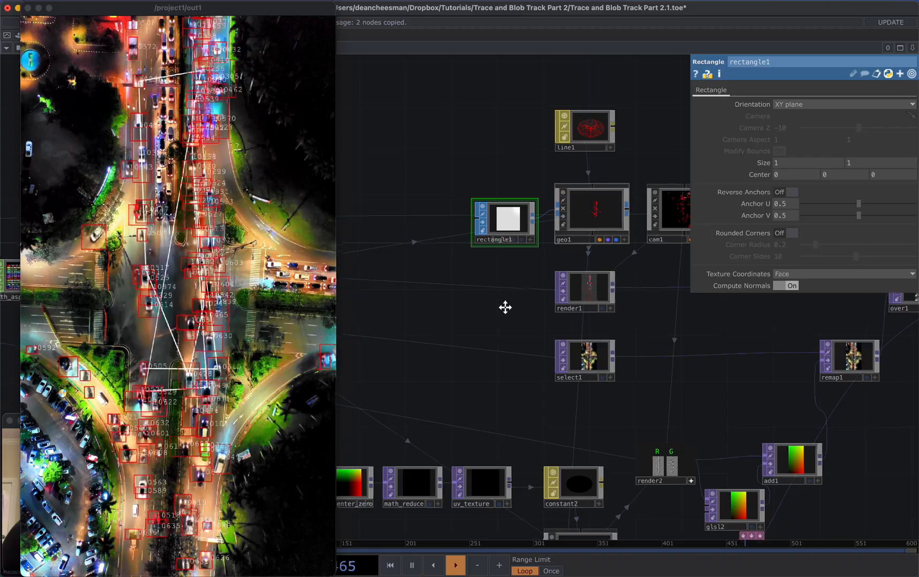
{"action": "scroll", "coordinate": [560, 269], "scroll_direction": "down", "scroll_amount": 6}
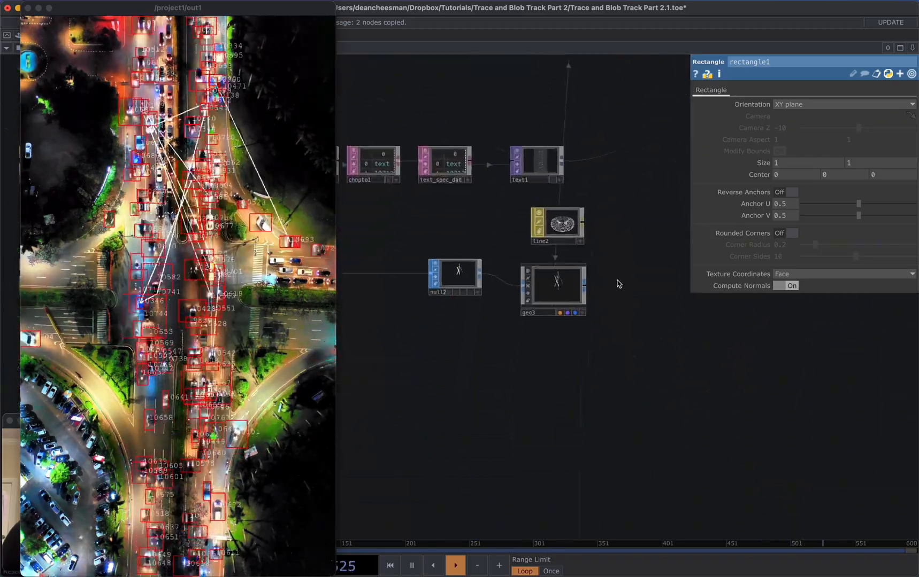
{"action": "key", "text": "super+v"}
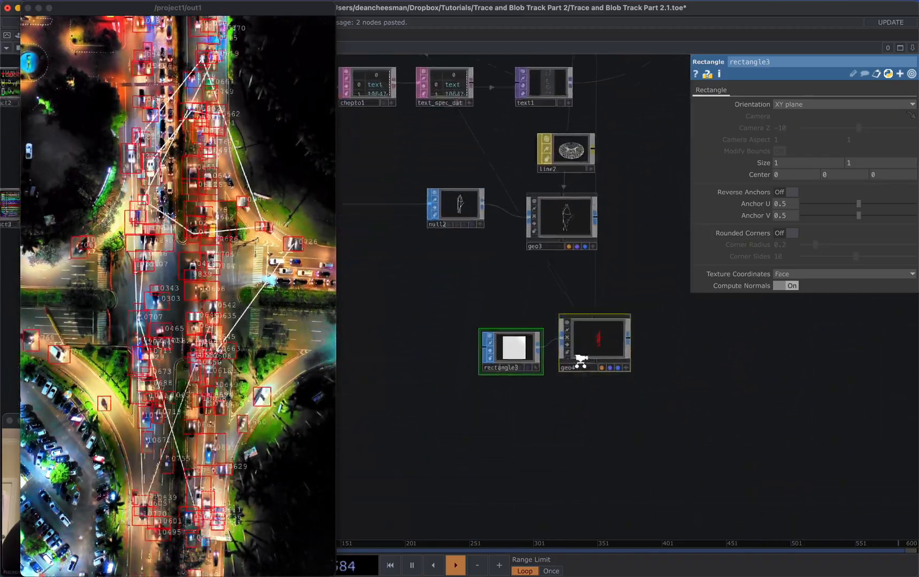
- Create a Constant MAT above geo4 and assign it as geo4's material
{"action": "scroll", "coordinate": [594, 347], "scroll_direction": "up", "scroll_amount": 5}
{"action": "scroll", "coordinate": [597, 323], "scroll_direction": "down", "scroll_amount": 6}
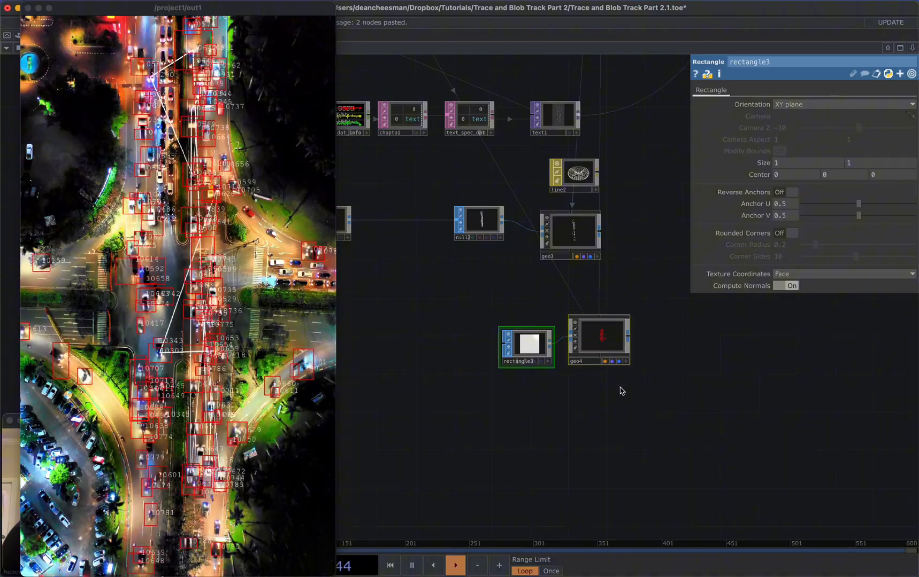
{"action": "key", "text": "Tab"}
{"action": "left_click", "coordinate": [558, 250]}
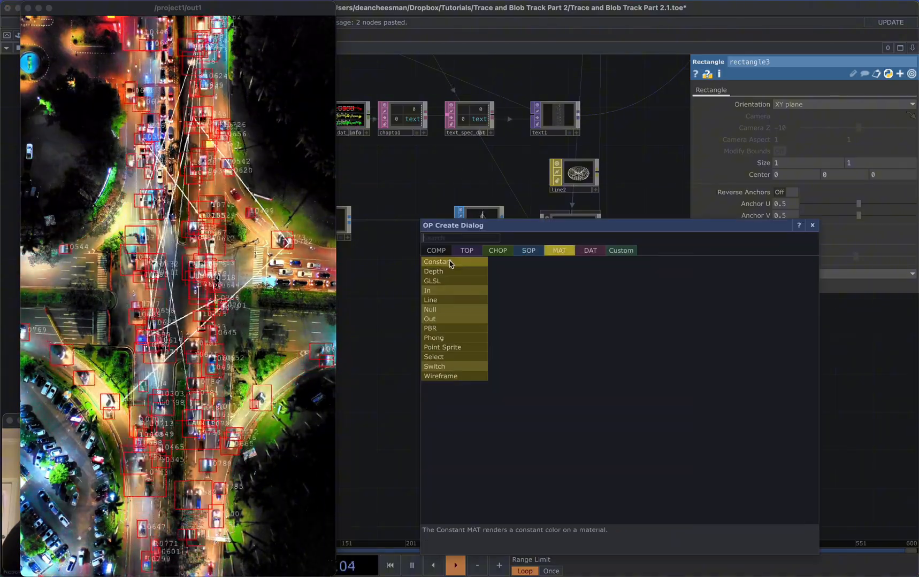
{"action": "left_click", "coordinate": [449, 262]}
{"action": "left_click", "coordinate": [591, 286]}
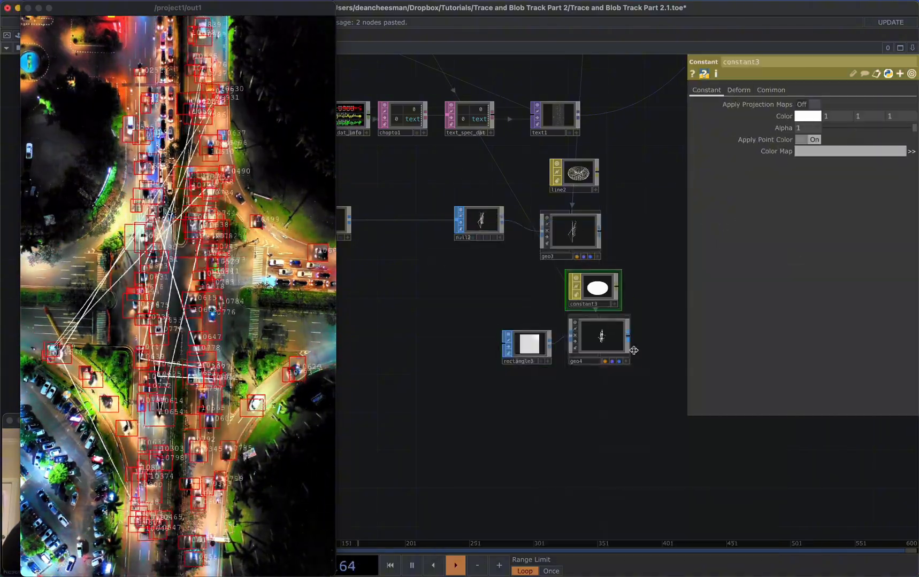
{"action": "scroll", "coordinate": [606, 344], "scroll_direction": "up", "scroll_amount": 8}
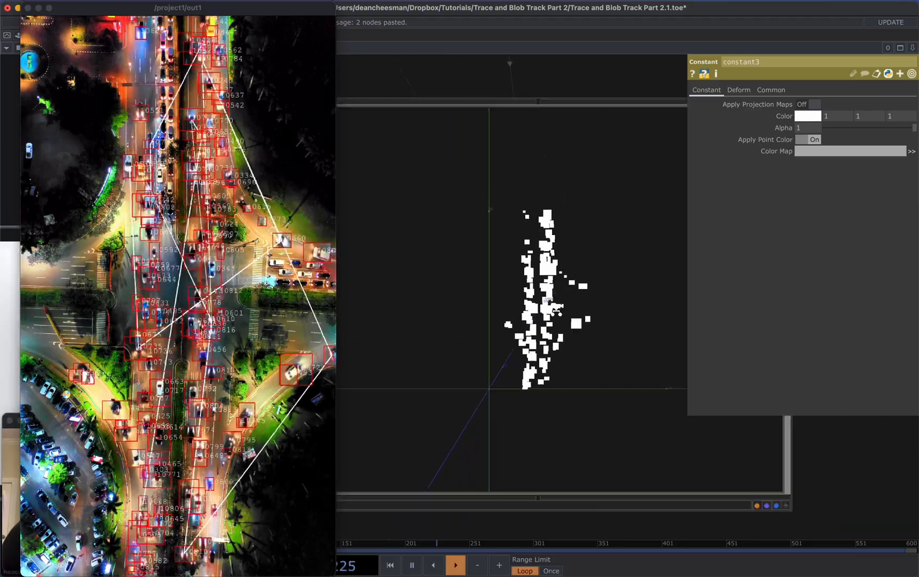
{"action": "scroll", "coordinate": [597, 337], "scroll_direction": "down", "scroll_amount": 10}
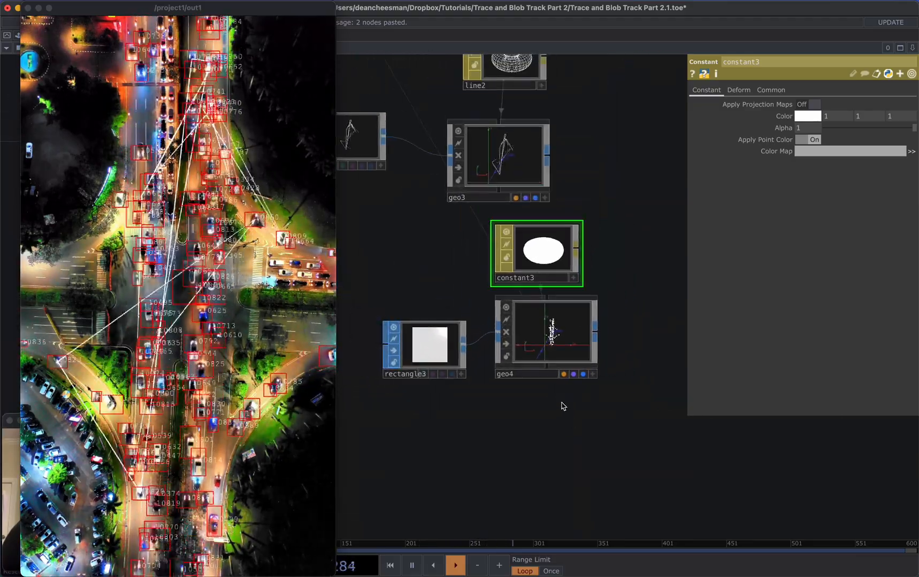
- Add a Render TOP directly below geo4
{"action": "scroll", "coordinate": [465, 271], "scroll_direction": "up", "scroll_amount": 2}
{"action": "scroll", "coordinate": [558, 271], "scroll_direction": "down", "scroll_amount": 5}
{"action": "key", "text": "Tab"}
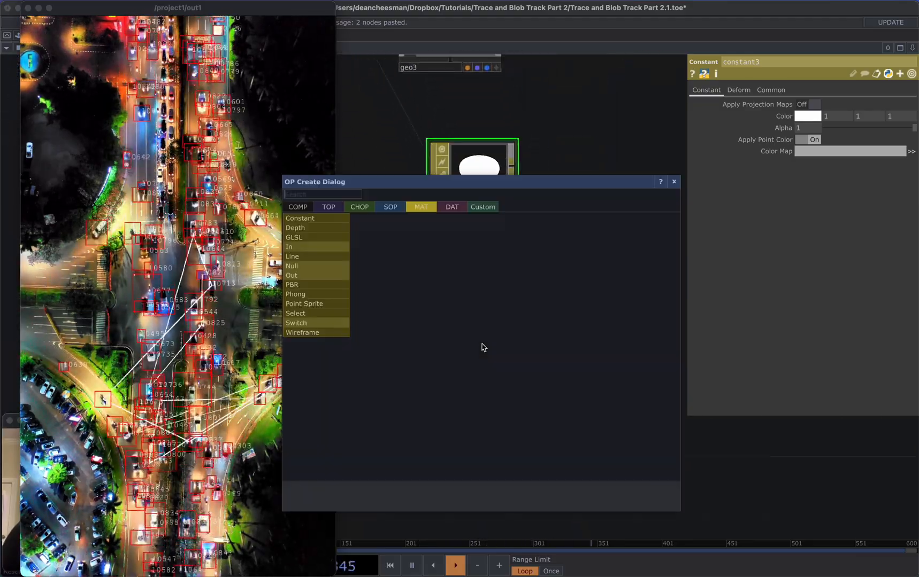
{"action": "left_click", "coordinate": [328, 207]}
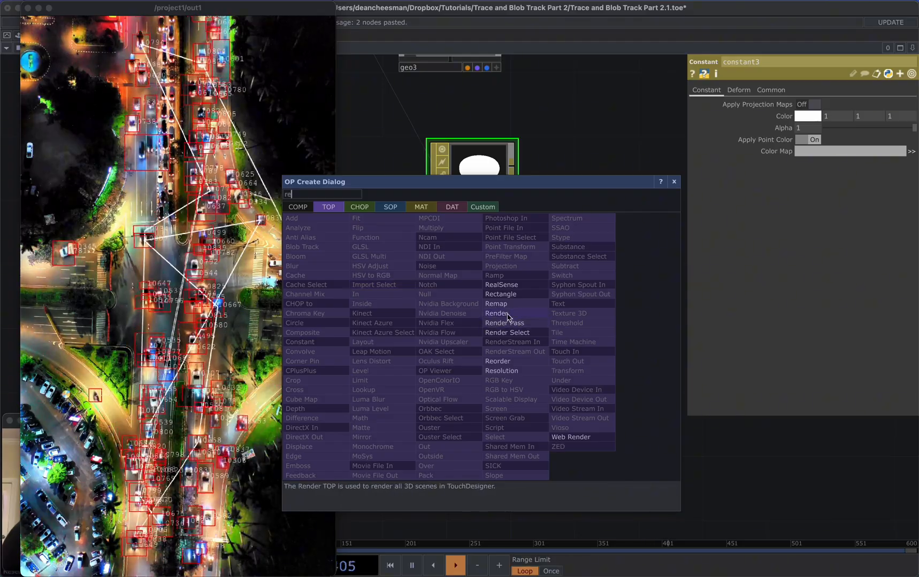
{"action": "left_click", "coordinate": [511, 313]}
{"action": "left_click", "coordinate": [484, 358]}
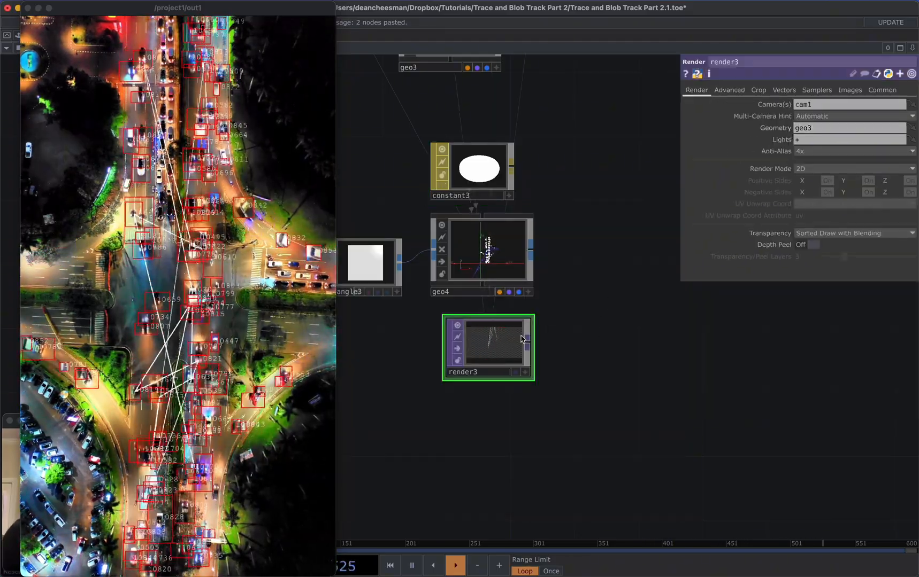
- Set render3's resolution to the expressions op('video').width and op('video').height
{"action": "left_click", "coordinate": [882, 90]}
{"action": "left_click", "coordinate": [779, 105]}
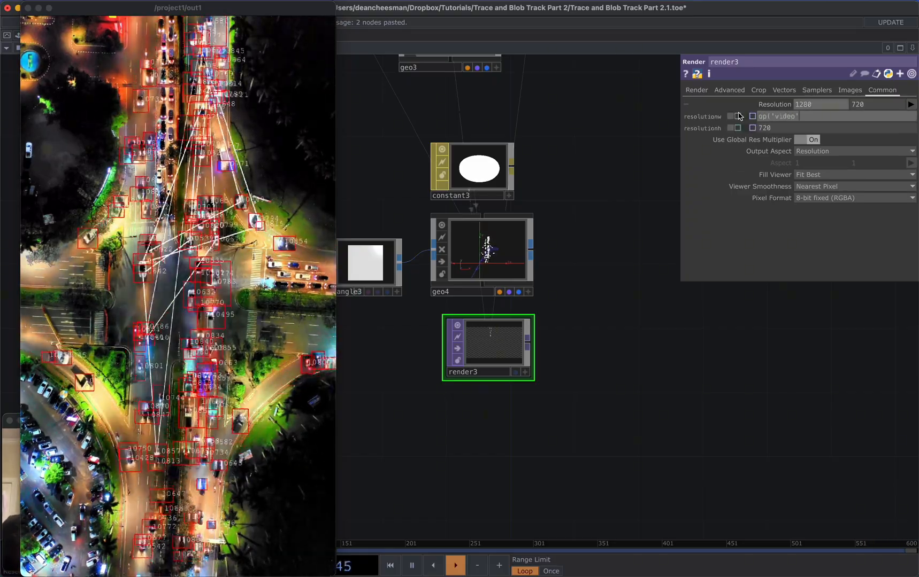
{"action": "type", "text": "th"}
{"action": "key", "text": "Return"}
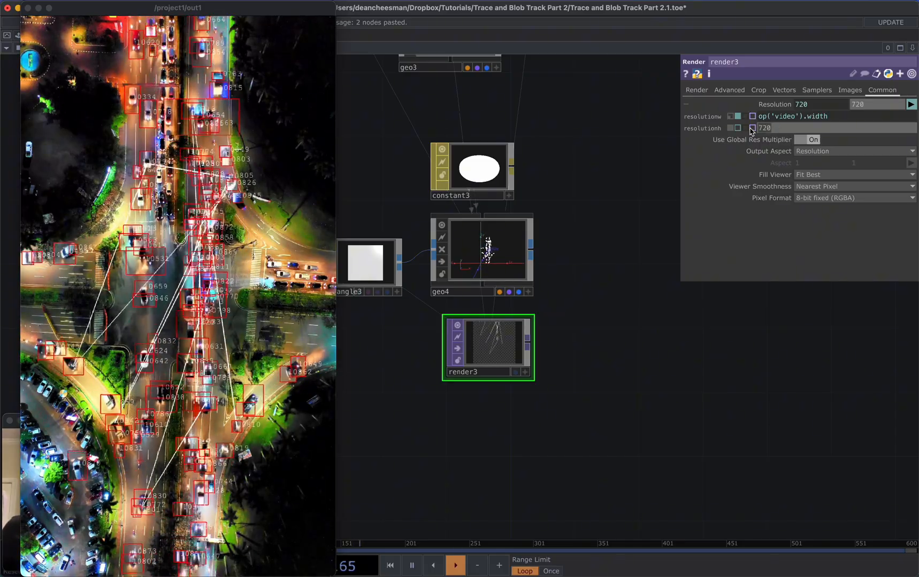
{"action": "type", "text": "').height"}
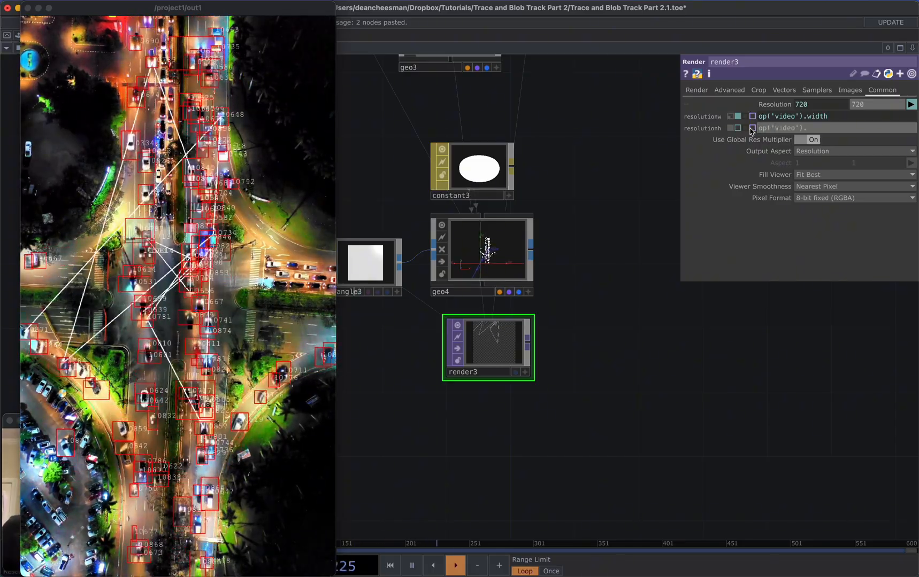
{"action": "key", "text": "Return"}
- Set render3's Geometry to geo4
{"action": "scroll", "coordinate": [535, 331], "scroll_direction": "up", "scroll_amount": 5}
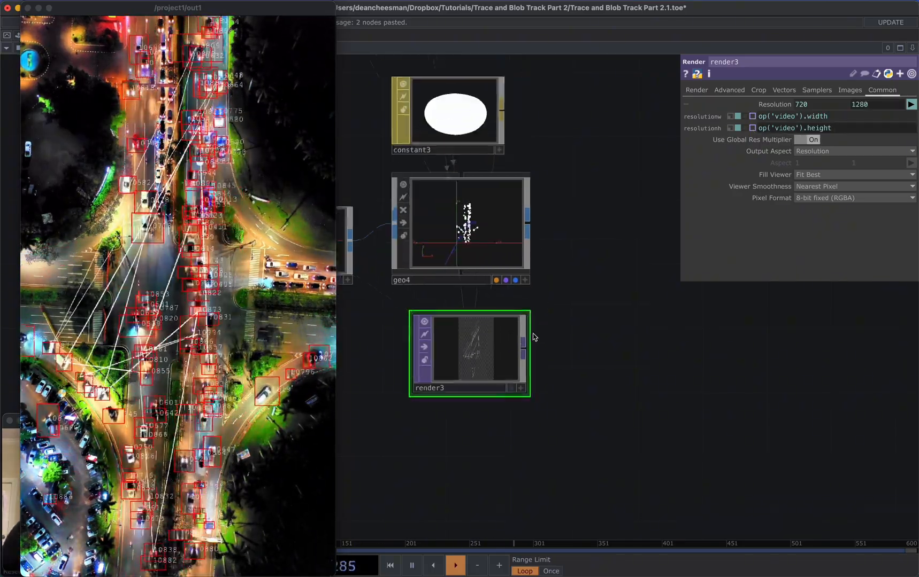
{"action": "scroll", "coordinate": [567, 367], "scroll_direction": "down", "scroll_amount": 3}
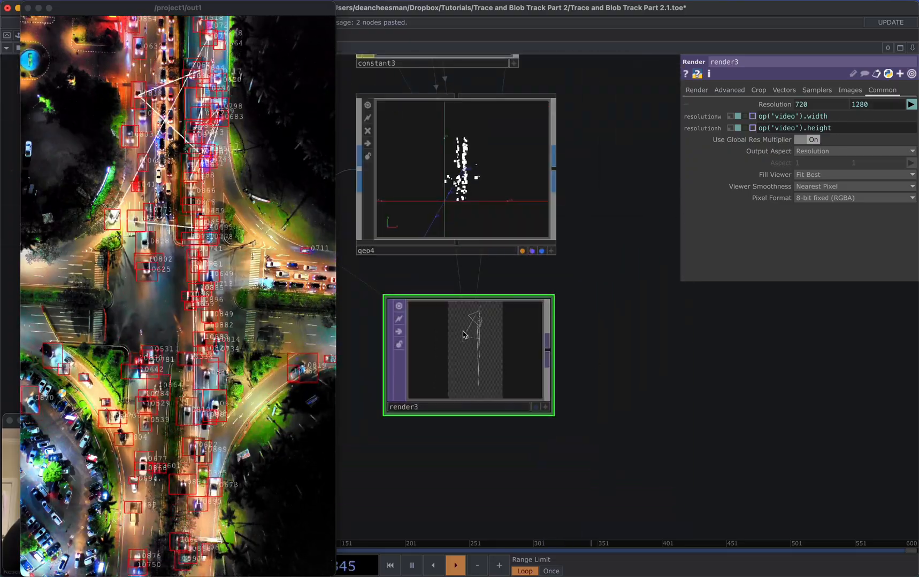
{"action": "left_click", "coordinate": [696, 90]}
{"action": "left_click", "coordinate": [828, 128]}
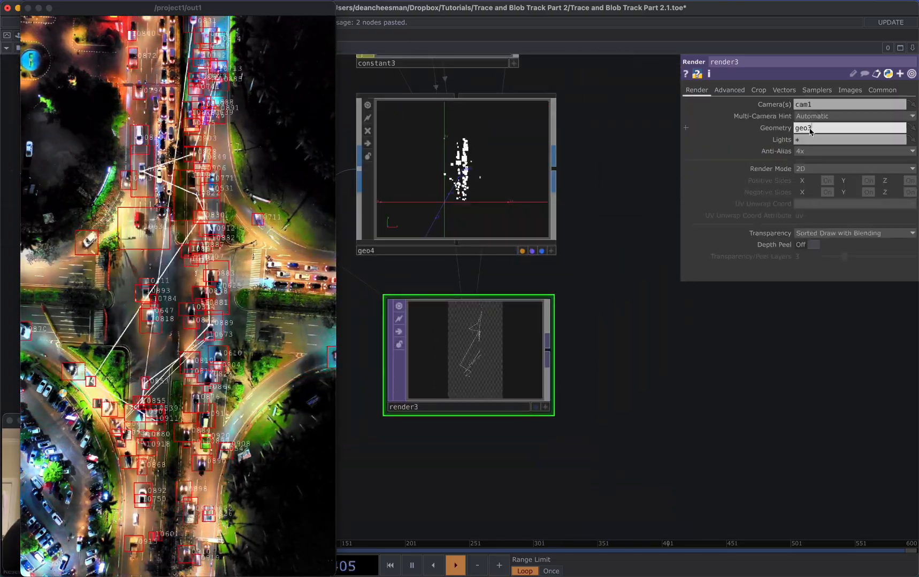
{"action": "type", "text": "geo4"}
{"action": "key", "text": "Return"}
{"action": "scroll", "coordinate": [580, 350], "scroll_direction": "up", "scroll_amount": 4}
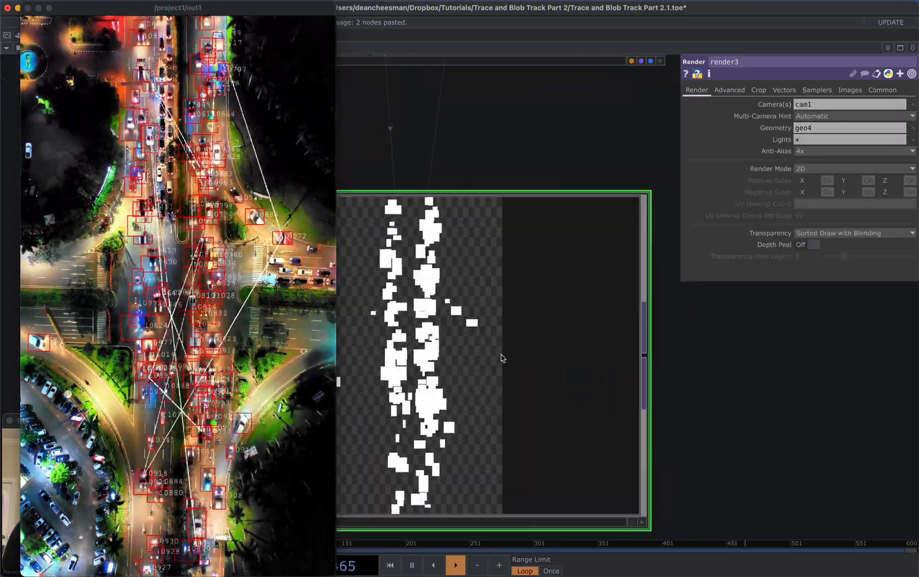
- Set geo4's Default Instance OP to null1
{"action": "scroll", "coordinate": [580, 358], "scroll_direction": "down", "scroll_amount": 4}
{"action": "scroll", "coordinate": [494, 366], "scroll_direction": "down", "scroll_amount": 8}
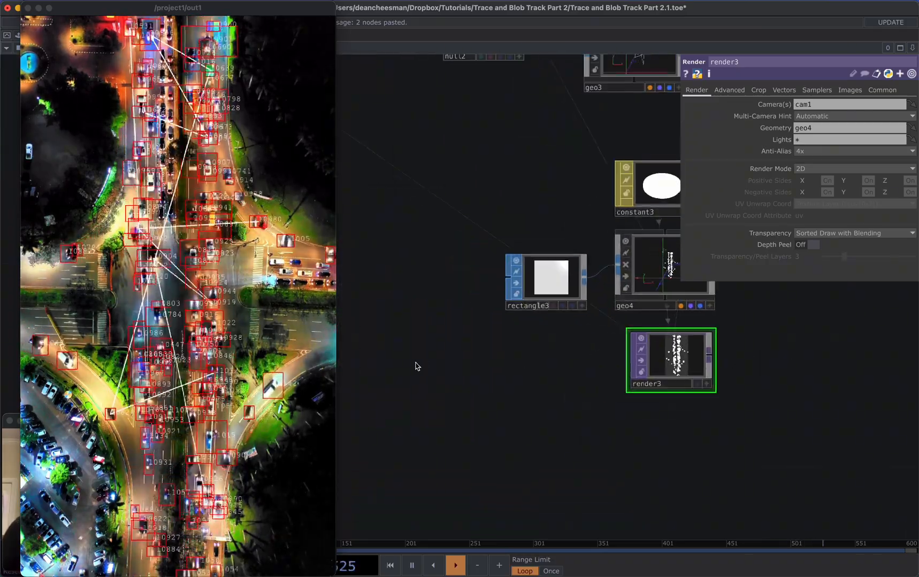
{"action": "scroll", "coordinate": [536, 373], "scroll_direction": "left", "scroll_amount": 2}
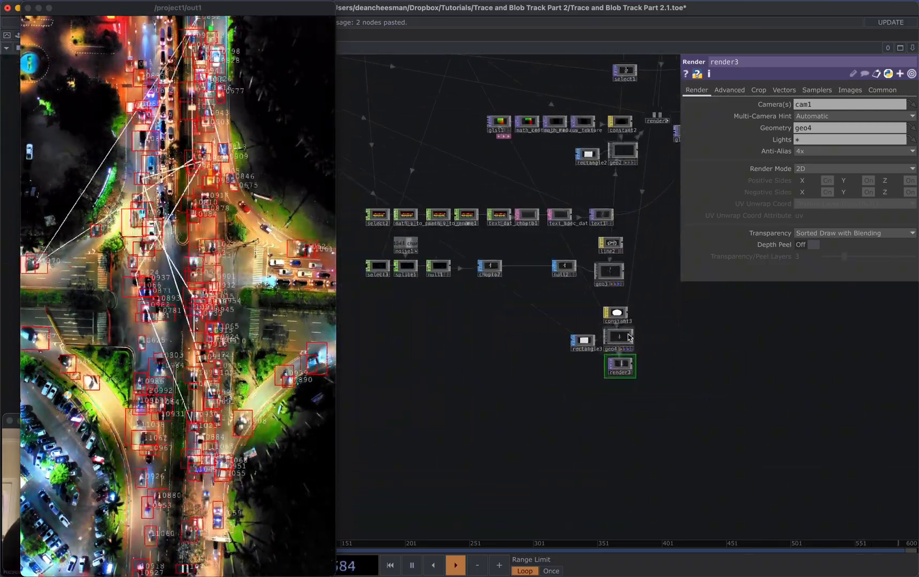
{"action": "left_click", "coordinate": [619, 337]}
{"action": "left_click", "coordinate": [770, 90]}
{"action": "left_click", "coordinate": [737, 89]}
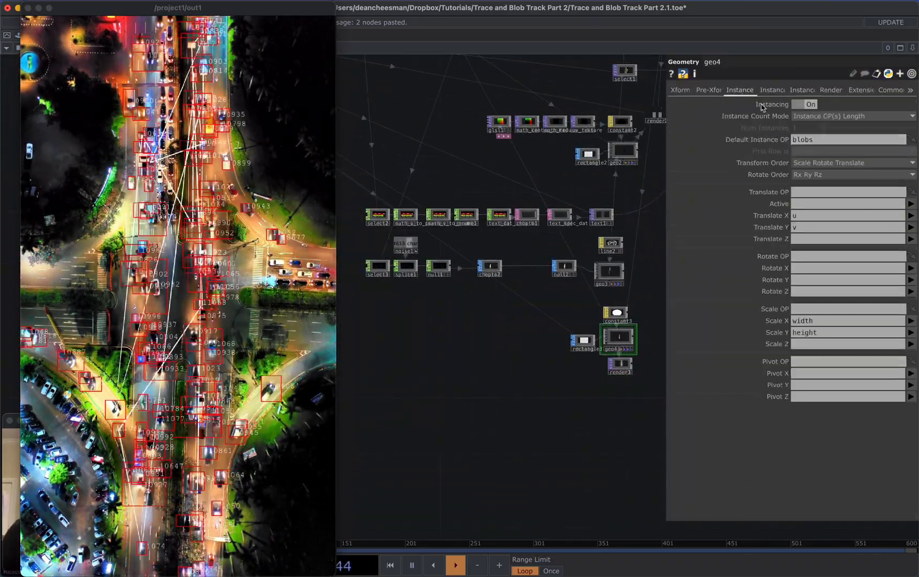
{"action": "scroll", "coordinate": [431, 291], "scroll_direction": "up", "scroll_amount": 4}
{"action": "scroll", "coordinate": [444, 273], "scroll_direction": "up", "scroll_amount": 3}
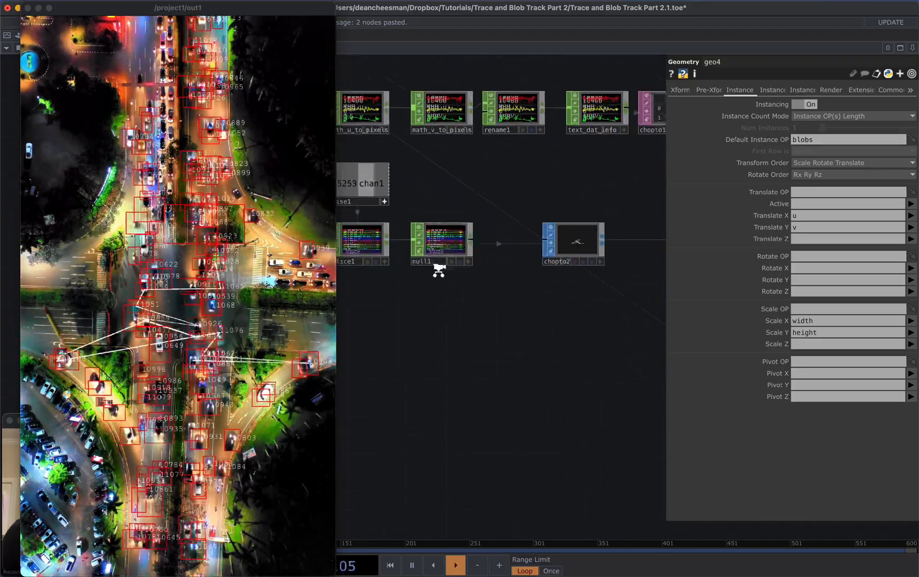
{"action": "left_click_drag", "start_coordinate": [807, 136], "coordinate": [812, 143]}
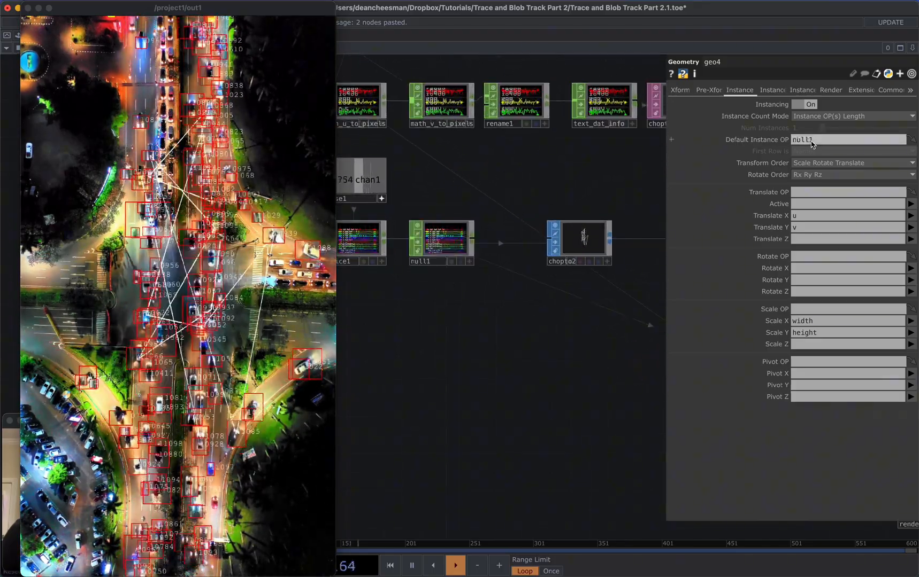
- Examine the white instanced rectangles in the geo4 and render3 viewers
{"action": "left_click_drag", "start_coordinate": [597, 348], "coordinate": [408, 295]}
{"action": "middle_click_drag", "start_coordinate": [409, 295], "coordinate": [473, 336]}
{"action": "scroll", "coordinate": [535, 347], "scroll_direction": "up", "scroll_amount": 10}
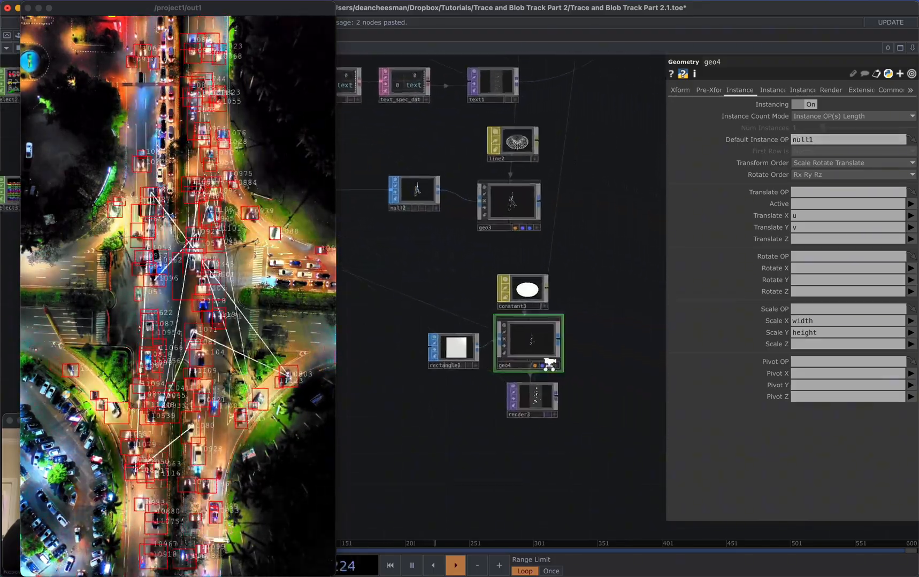
{"action": "scroll", "coordinate": [568, 393], "scroll_direction": "down", "scroll_amount": 3}
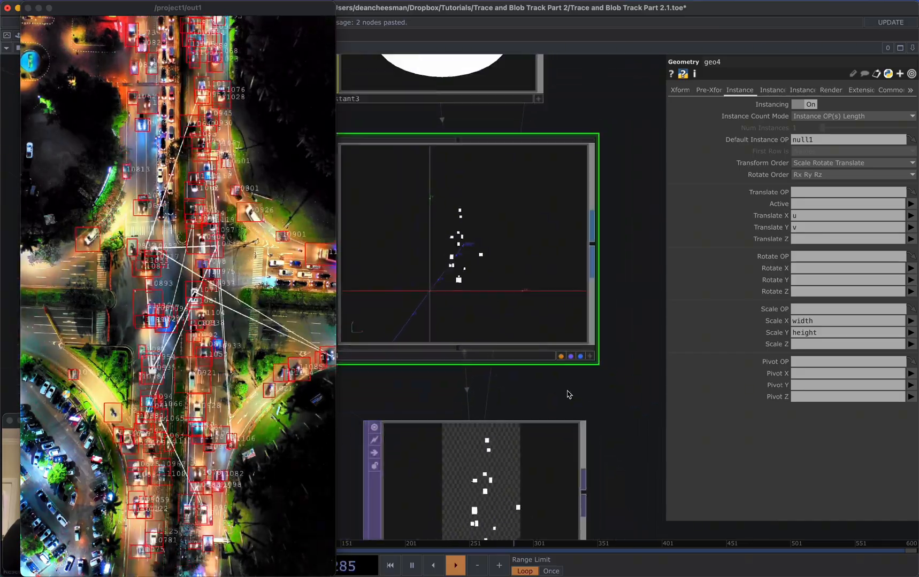
{"action": "middle_click_drag", "start_coordinate": [567, 394], "coordinate": [609, 260]}
{"action": "scroll", "coordinate": [535, 320], "scroll_direction": "up", "scroll_amount": 5}
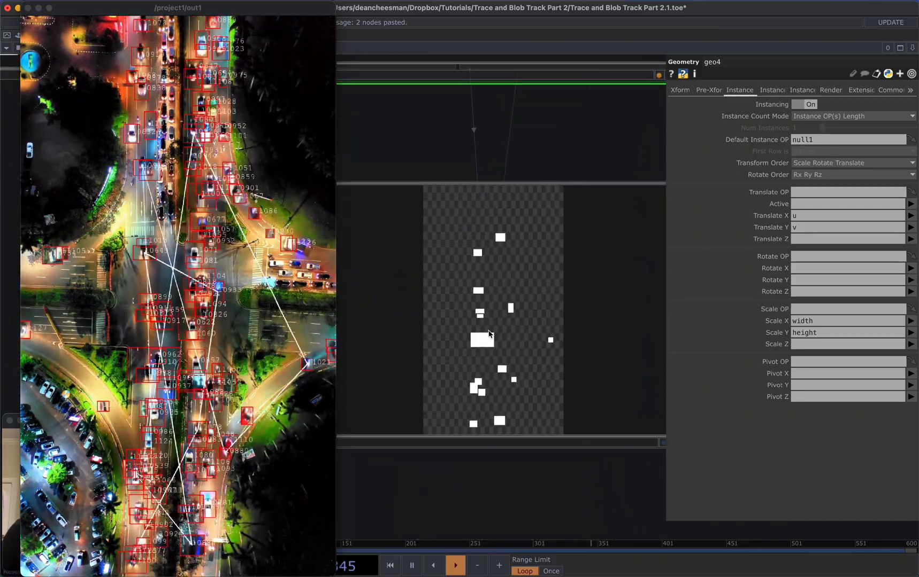
{"action": "scroll", "coordinate": [519, 342], "scroll_direction": "down", "scroll_amount": 5}
{"action": "scroll", "coordinate": [530, 385], "scroll_direction": "down", "scroll_amount": 6}
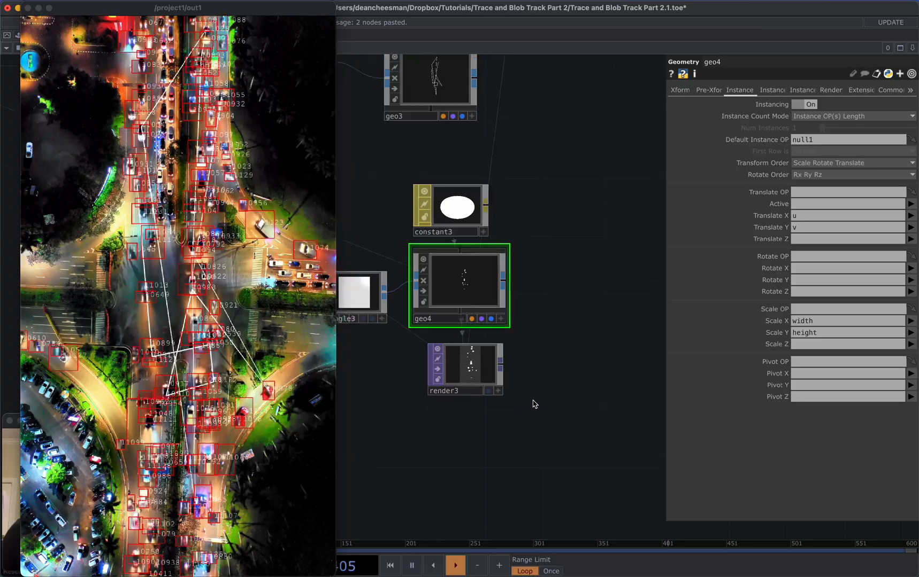
- Move out1 farther from over2 and insert a Composite TOP on the connection between them
{"action": "scroll", "coordinate": [547, 353], "scroll_direction": "down", "scroll_amount": 2}
{"action": "scroll", "coordinate": [547, 348], "scroll_direction": "down", "scroll_amount": 3}
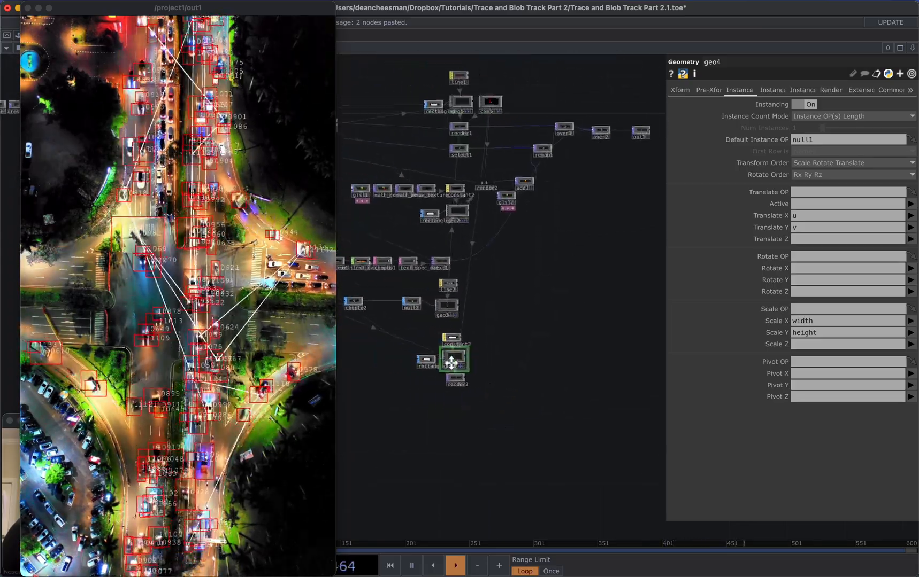
{"action": "left_click_drag", "start_coordinate": [586, 158], "coordinate": [644, 155]}
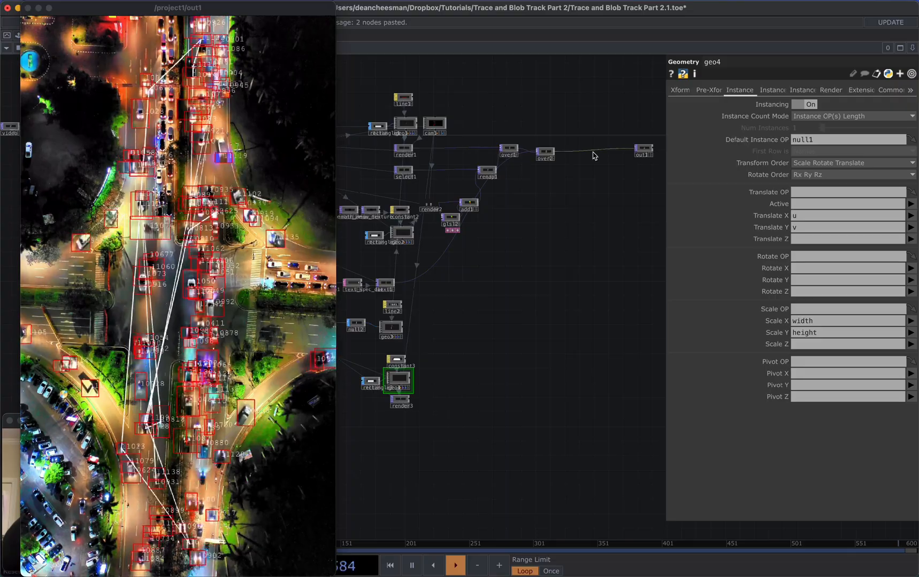
{"action": "right_click", "coordinate": [592, 155]}
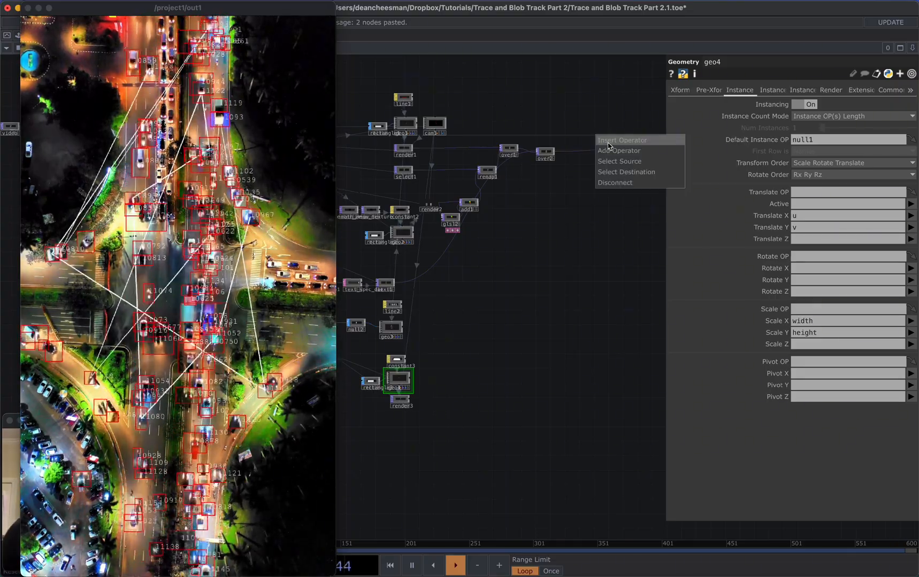
{"action": "left_click", "coordinate": [601, 140]}
{"action": "left_click", "coordinate": [452, 158]}
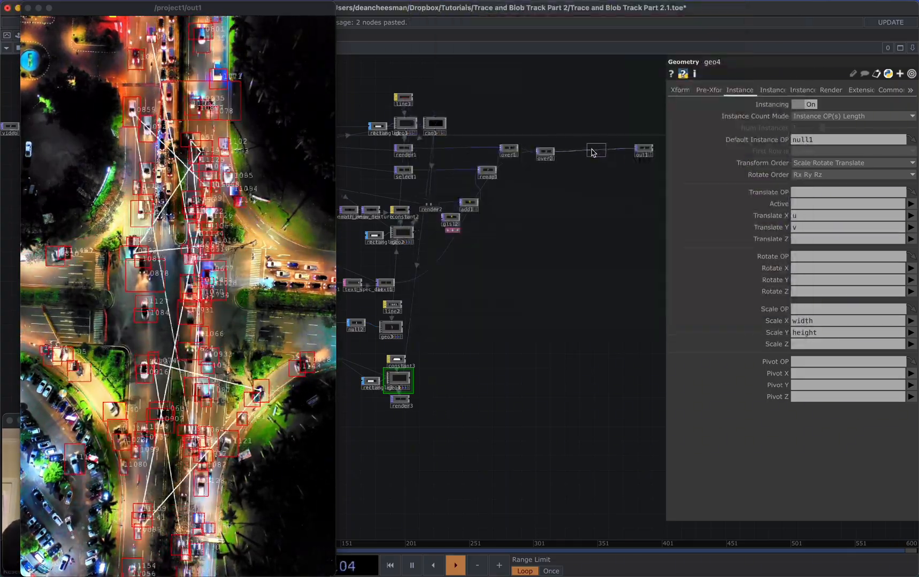
- Connect render3 to comp1 as its second input and inspect the composite
{"action": "scroll", "coordinate": [411, 403], "scroll_direction": "up", "scroll_amount": 5}
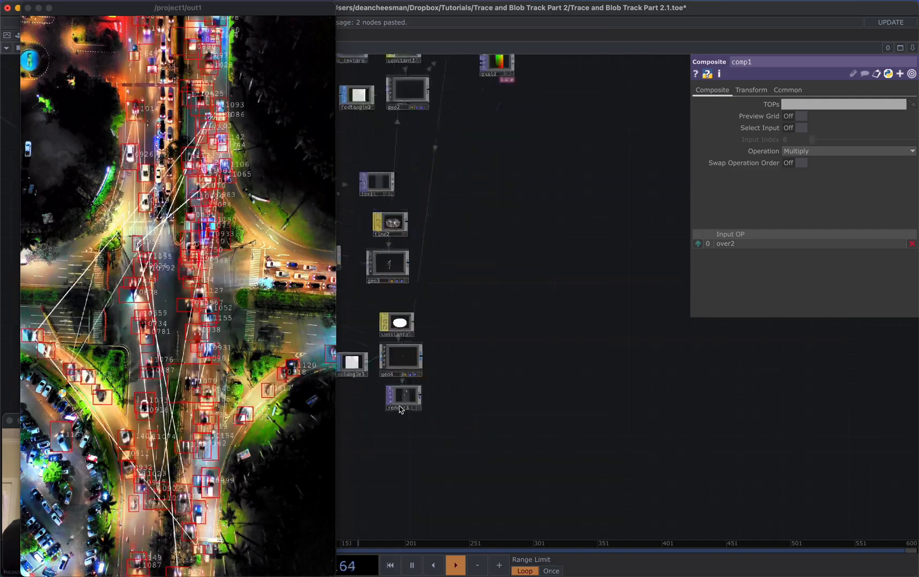
{"action": "scroll", "coordinate": [459, 393], "scroll_direction": "down", "scroll_amount": 5}
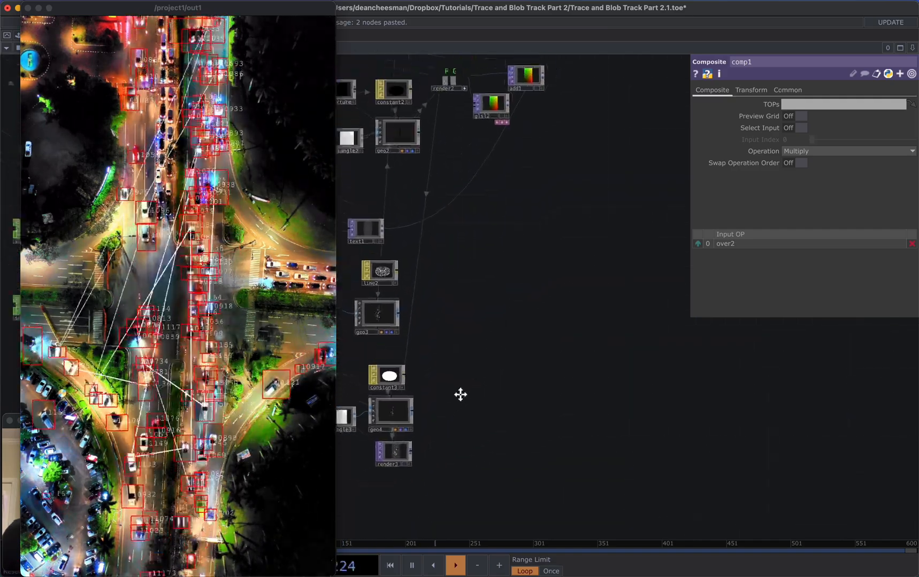
{"action": "left_click_drag", "start_coordinate": [393, 465], "coordinate": [666, 83]}
{"action": "left_click_drag", "start_coordinate": [602, 194], "coordinate": [579, 218]}
{"action": "scroll", "coordinate": [599, 180], "scroll_direction": "up", "scroll_amount": 10}
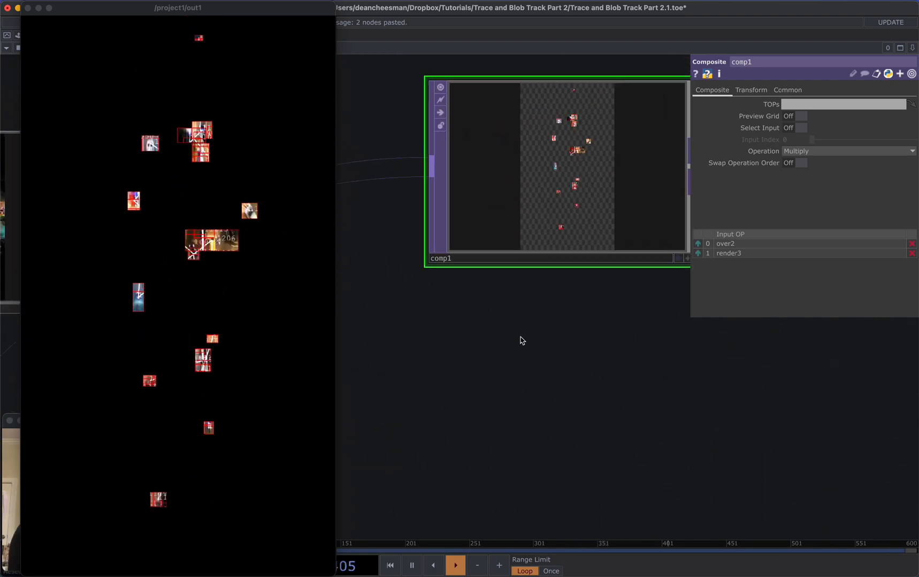
- Set comp1's compositing operation to Difference so the white rectangles invert the labelled traffic video
{"action": "scroll", "coordinate": [508, 361], "scroll_direction": "down", "scroll_amount": 10}
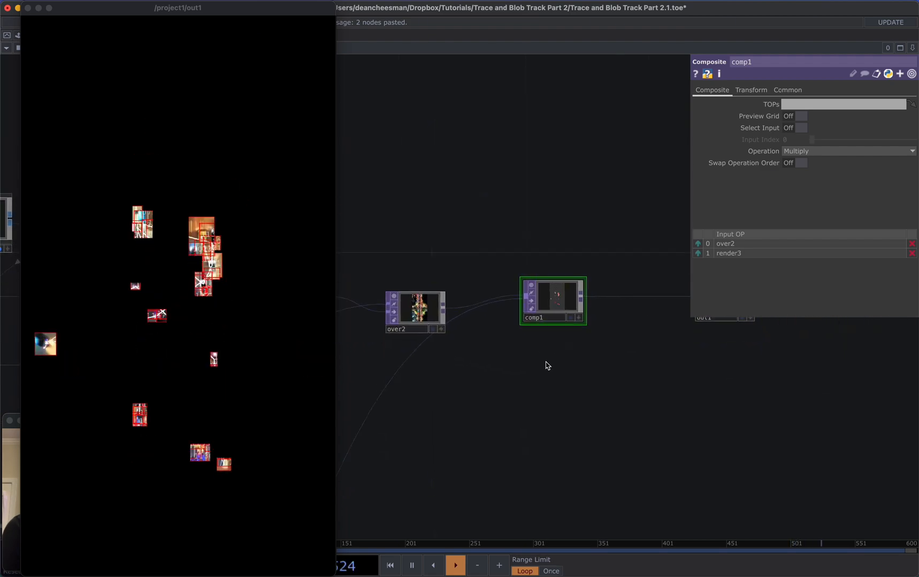
{"action": "scroll", "coordinate": [557, 200], "scroll_direction": "down", "scroll_amount": 5}
{"action": "scroll", "coordinate": [557, 200], "scroll_direction": "up", "scroll_amount": 8}
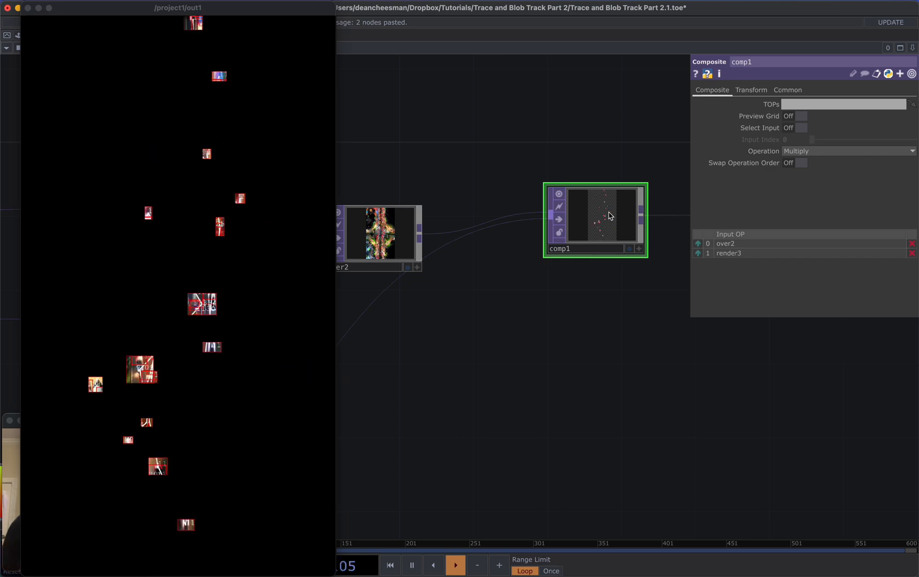
{"action": "left_click", "coordinate": [814, 152]}
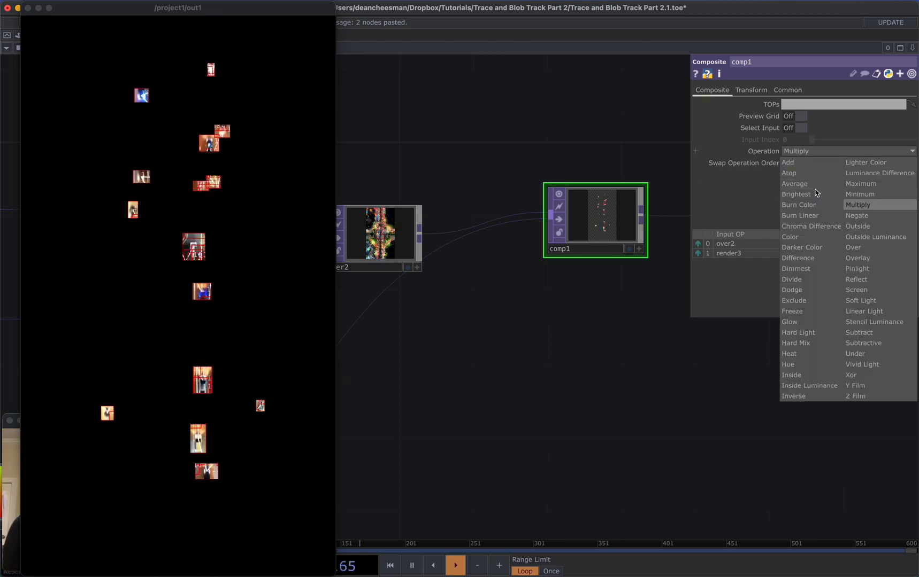
{"action": "left_click", "coordinate": [804, 258]}
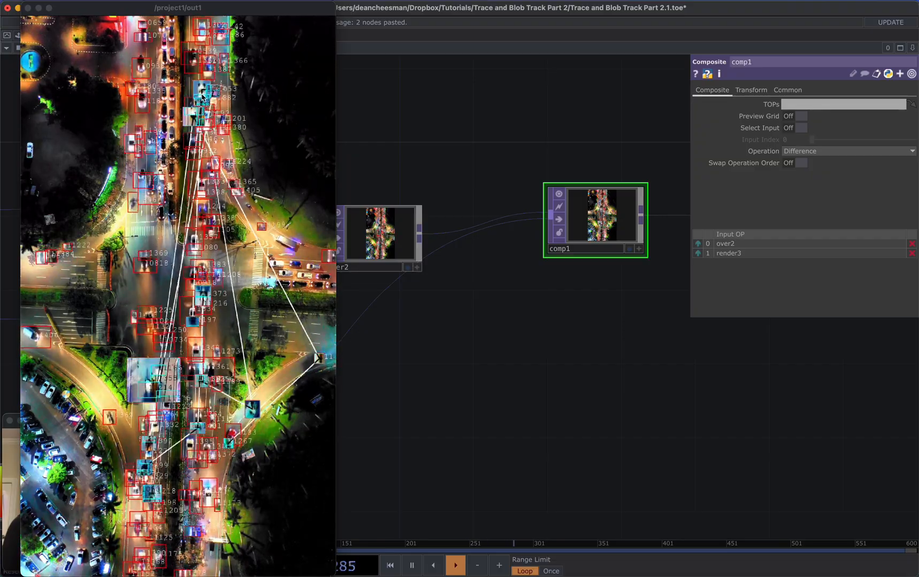
- Try the Hard Light and Overlay operations on comp1 to compare how the rectangles blend with the video
{"action": "left_click", "coordinate": [836, 152]}
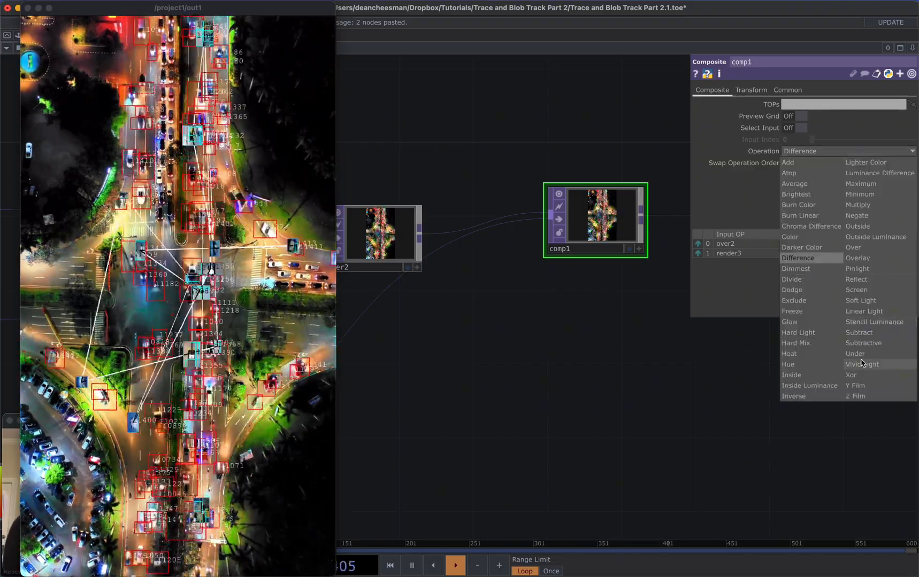
{"action": "left_click", "coordinate": [810, 332]}
{"action": "left_click", "coordinate": [821, 152]}
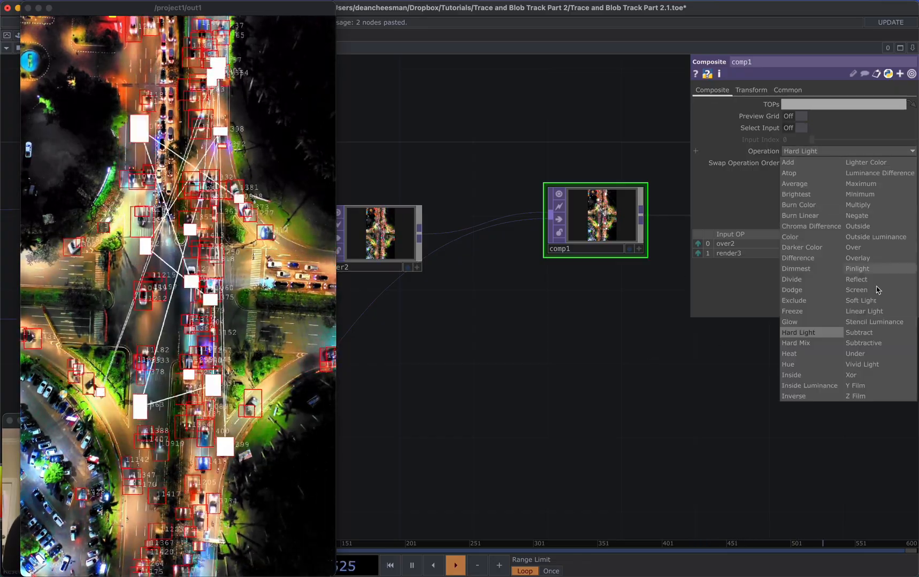
{"action": "left_click", "coordinate": [862, 258]}
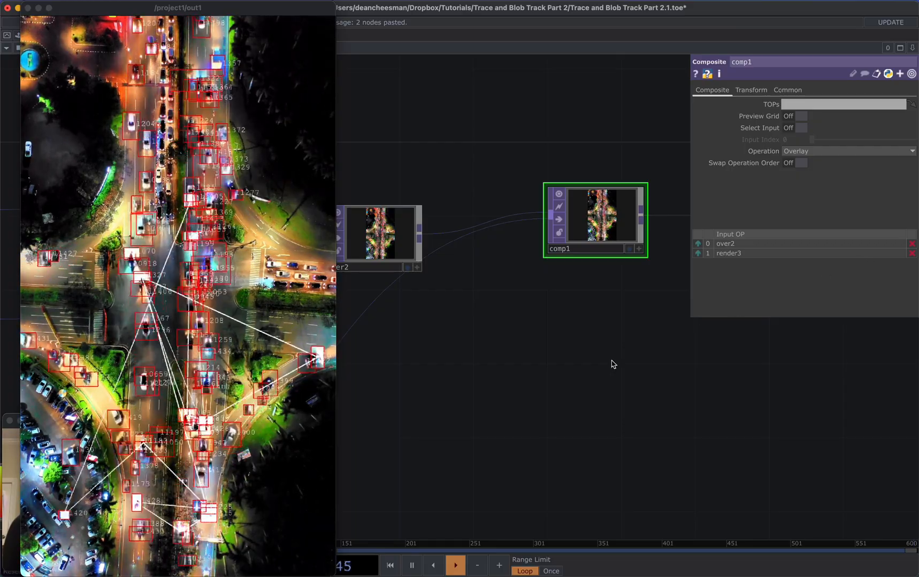
- Return comp1's operation to Difference
{"action": "left_click_drag", "start_coordinate": [613, 365], "coordinate": [648, 357]}
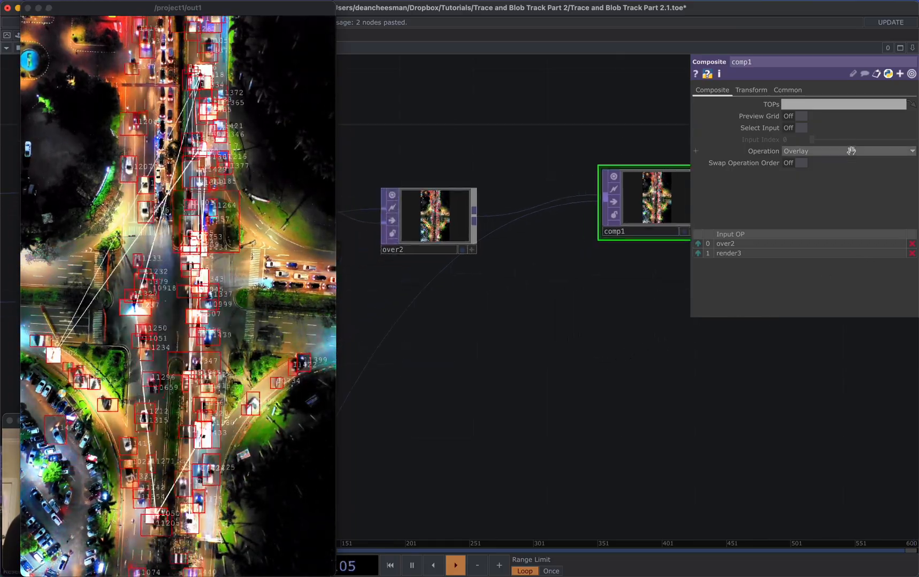
{"action": "left_click", "coordinate": [851, 151]}
{"action": "left_click", "coordinate": [802, 257]}
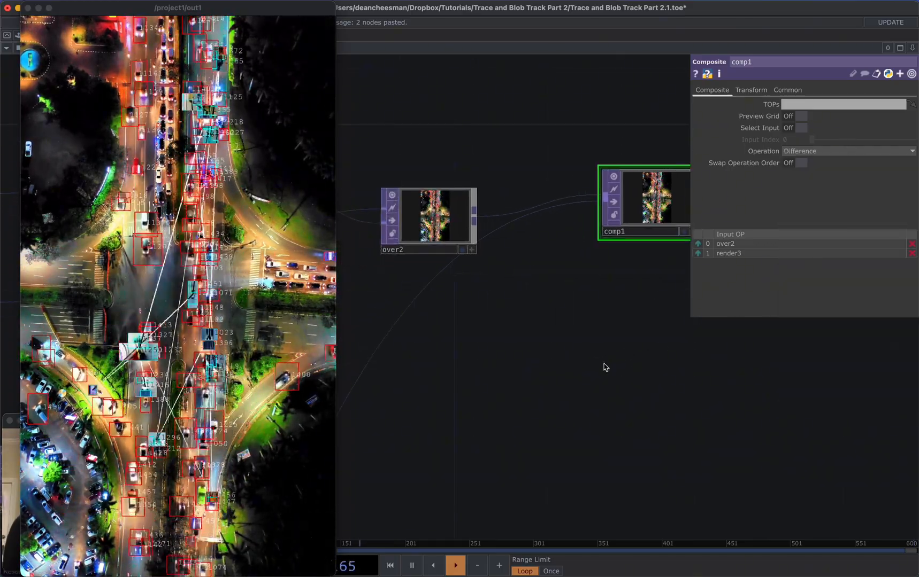
- Move the floating out1 viewer window off the earlier part of the network to uncover the line1, geo1 and render1 nodes
{"action": "left_click_drag", "start_coordinate": [575, 368], "coordinate": [471, 348]}
{"action": "scroll", "coordinate": [471, 348], "scroll_direction": "down", "scroll_amount": 3}
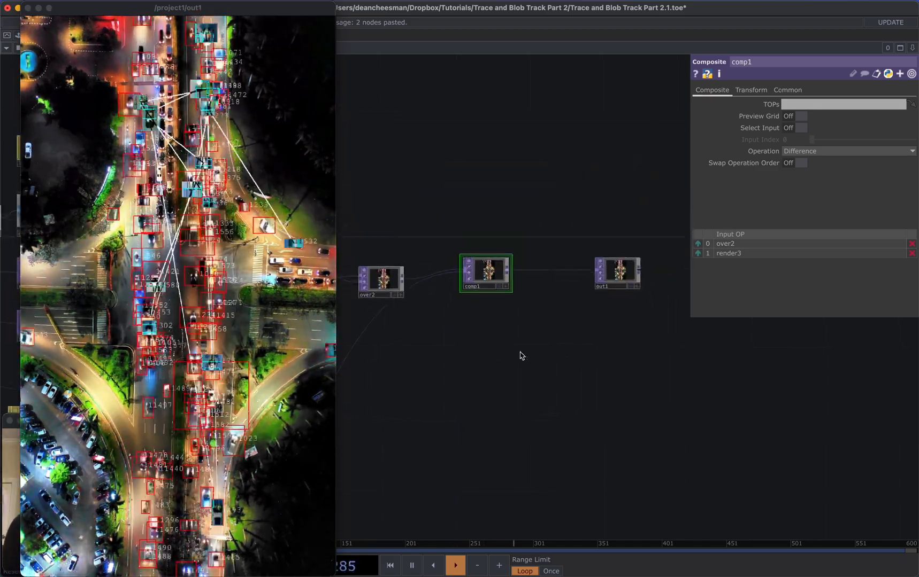
{"action": "left_click_drag", "start_coordinate": [600, 338], "coordinate": [631, 329]}
{"action": "scroll", "coordinate": [577, 344], "scroll_direction": "down", "scroll_amount": 2}
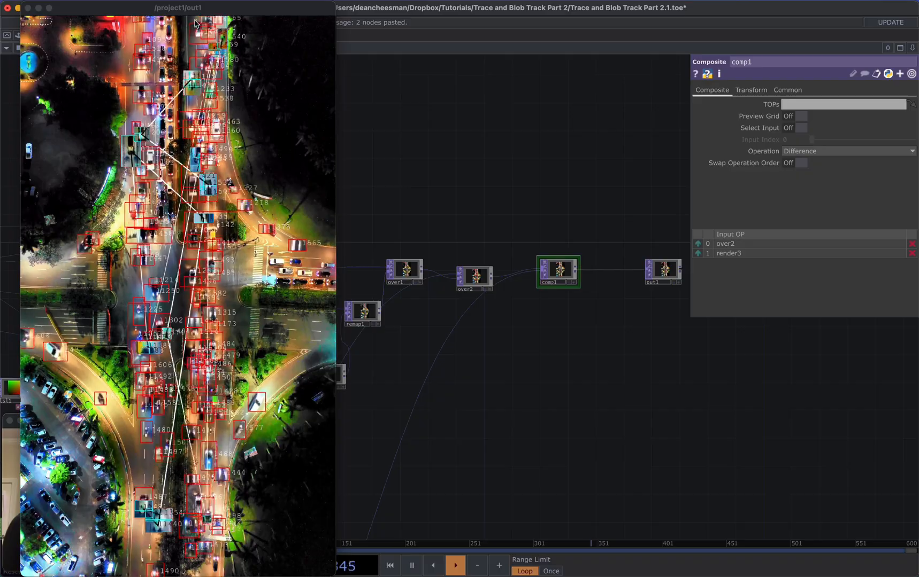
{"action": "left_click_drag", "start_coordinate": [206, 7], "coordinate": [504, 16]}
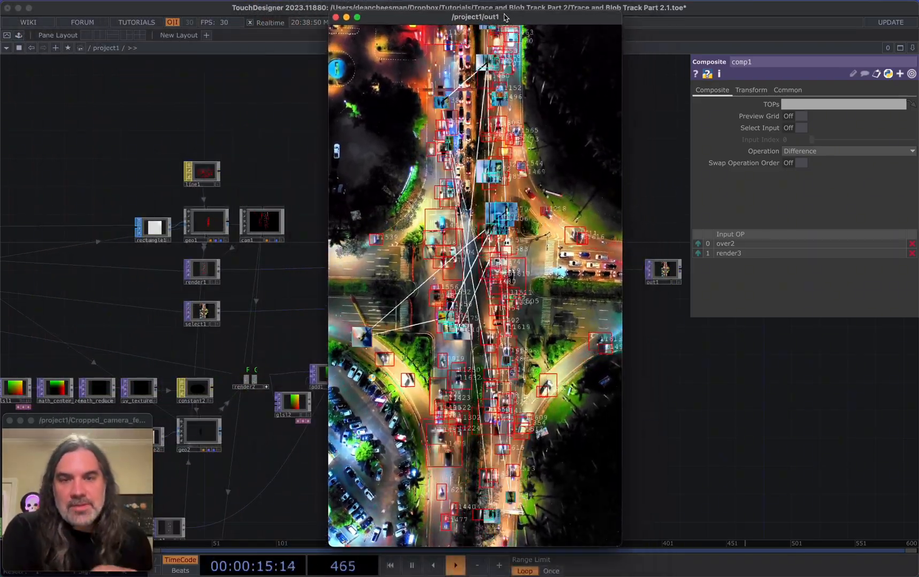